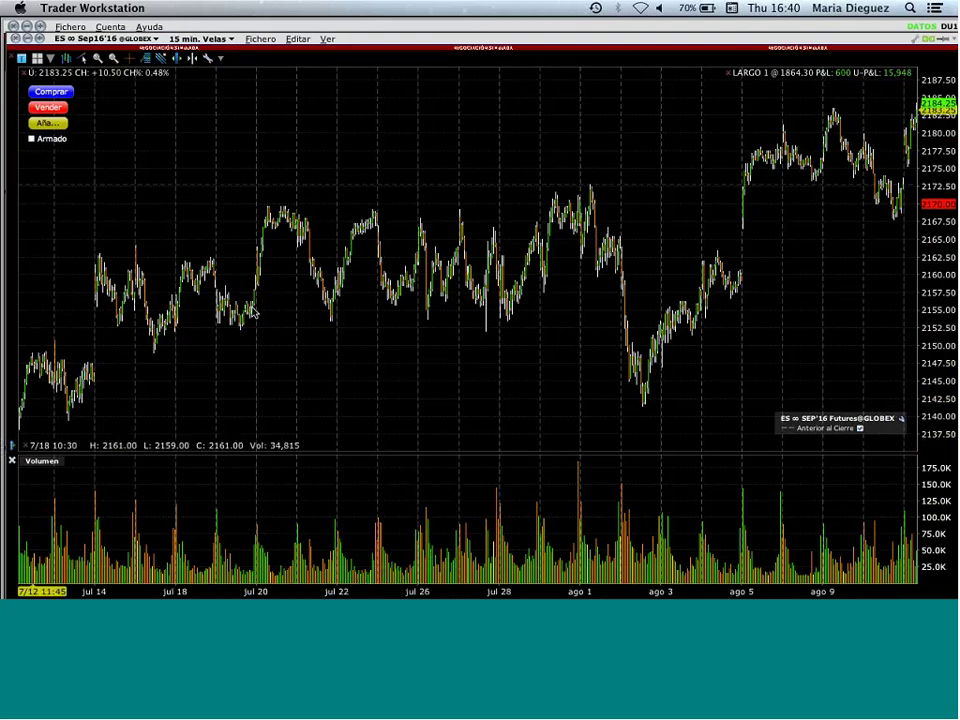
Step: Set the ES Sep16 futures chart to 5-minute candles and shift the chart window slightly
left_click(231, 40)
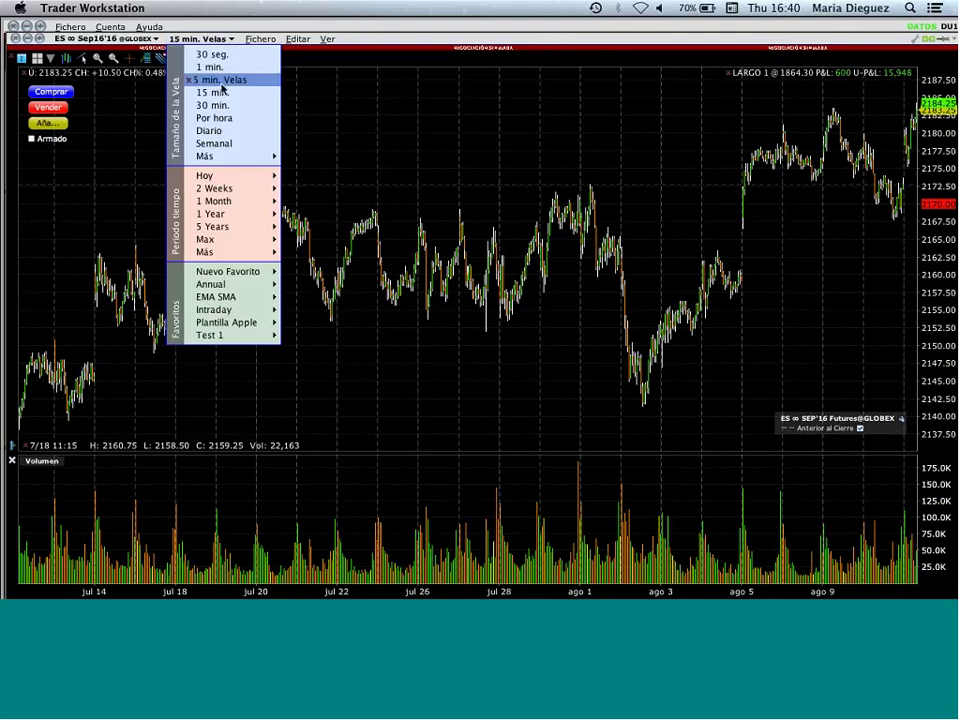
left_click(216, 80)
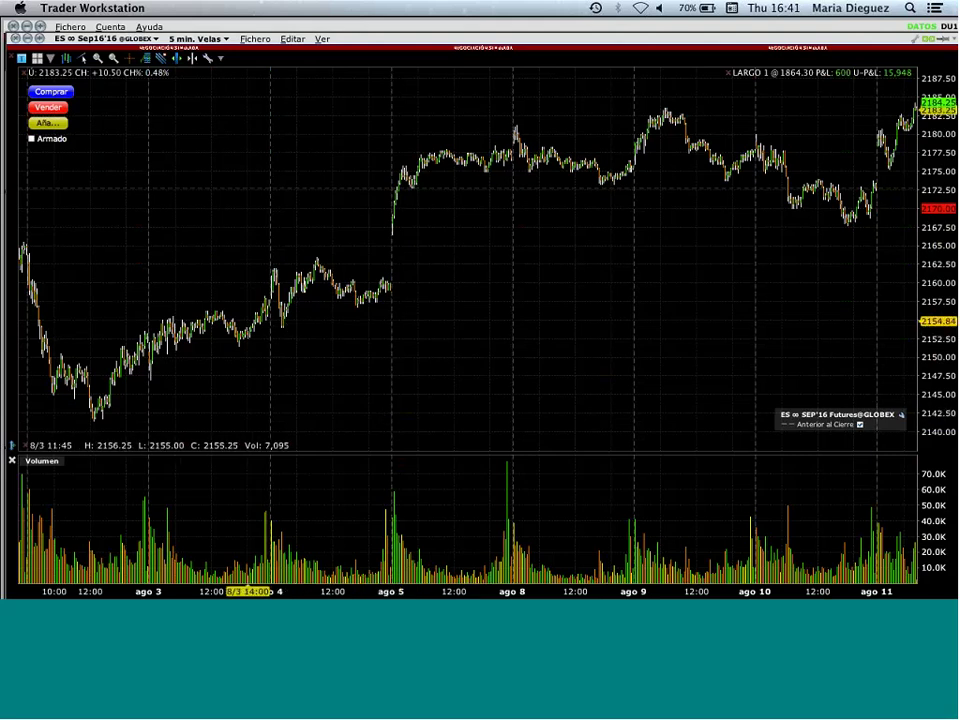
mouse_move(343, 39)
left_mouse_down()
mouse_move(340, 52)
mouse_move(341, 44)
left_mouse_up()
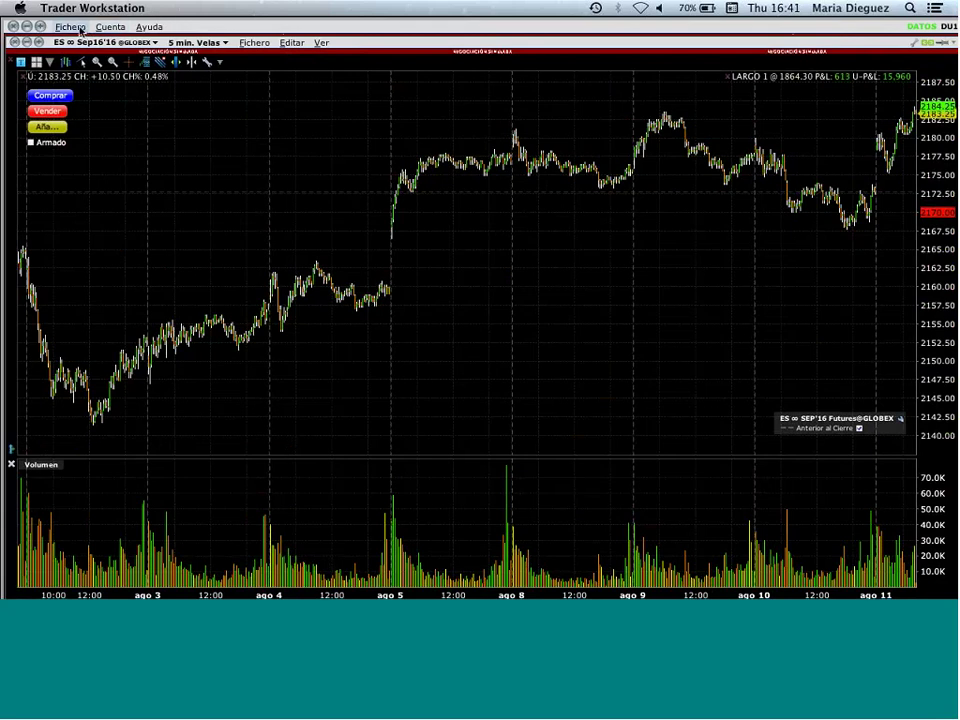
Step: Examine the futures order presets (Preajustes - Futuros) in the global configuration and close it without changes
key("super+w")
left_click(70, 27)
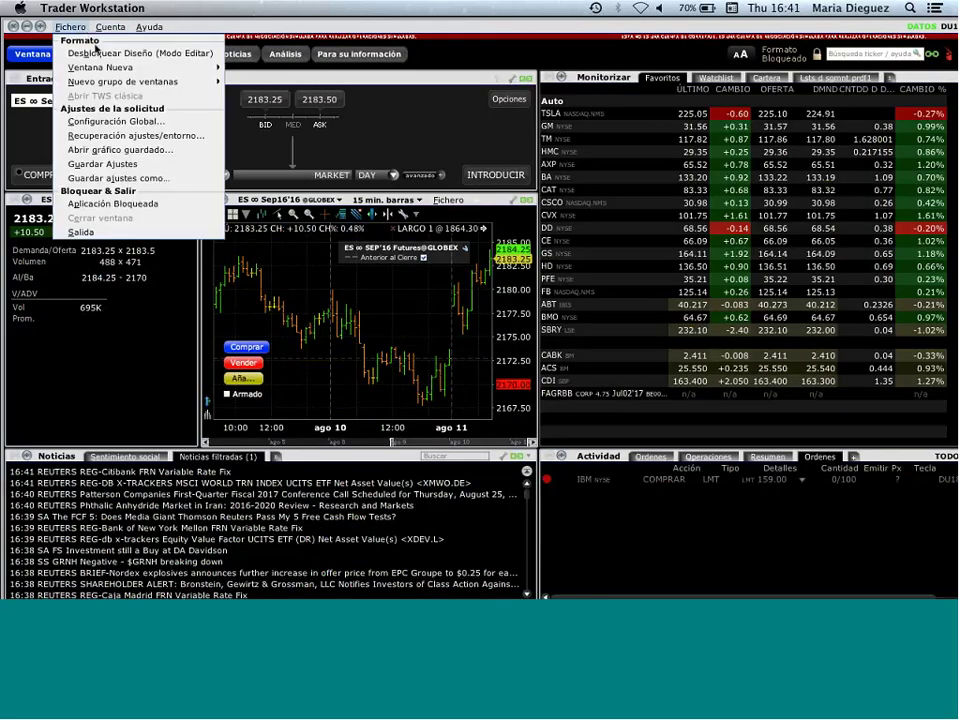
mouse_move(112, 27)
mouse_move(80, 28)
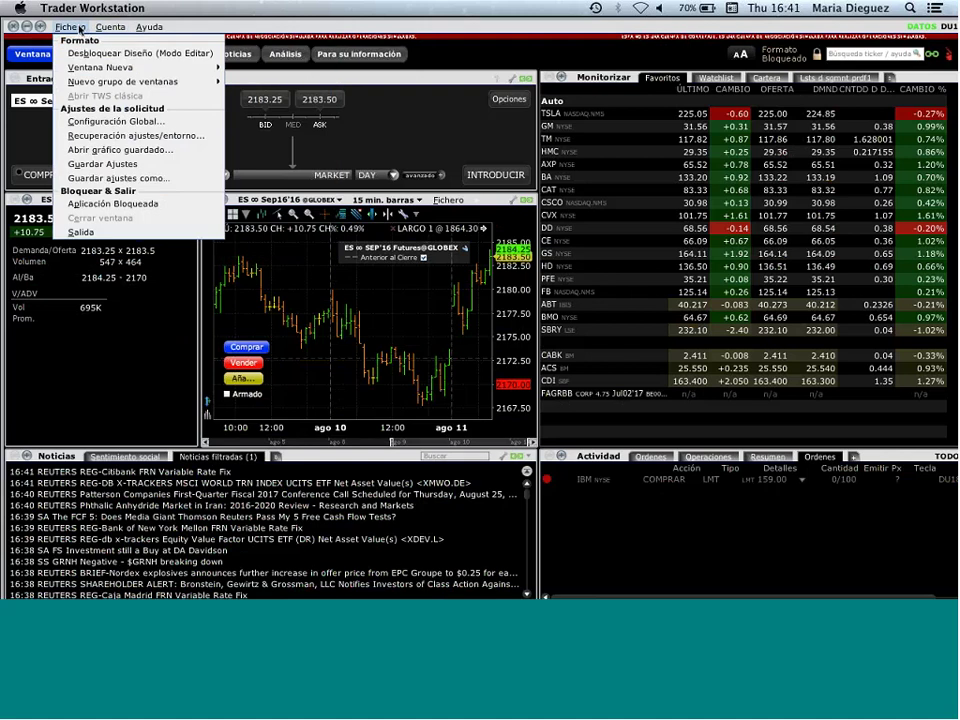
left_click(131, 122)
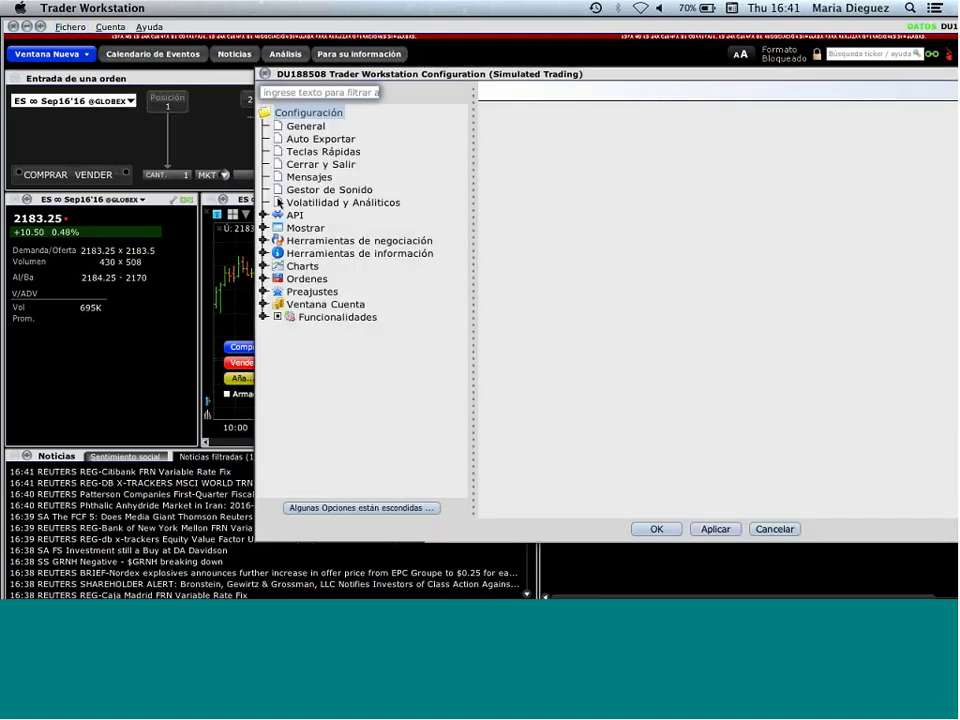
left_click(264, 292)
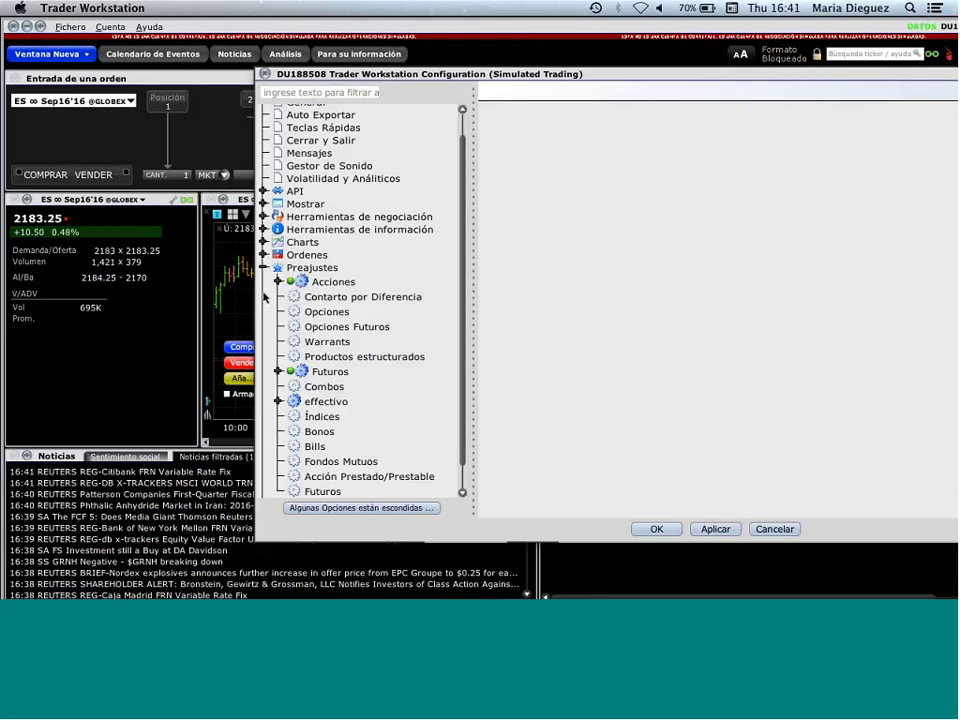
left_click(340, 371)
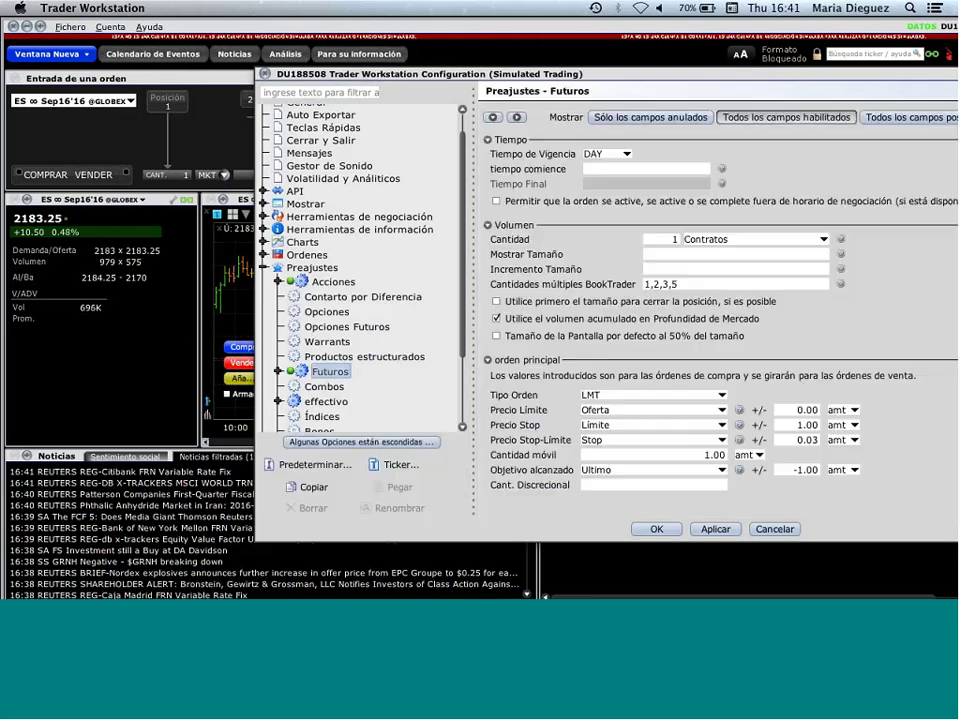
left_click_drag(648, 78, 433, 48)
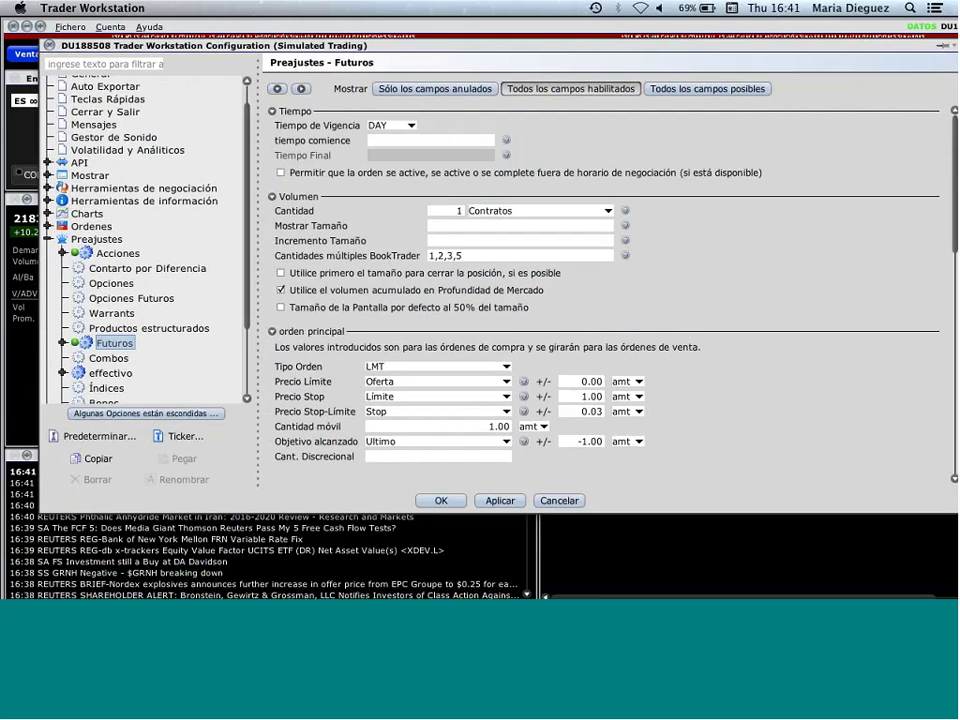
left_click(560, 500)
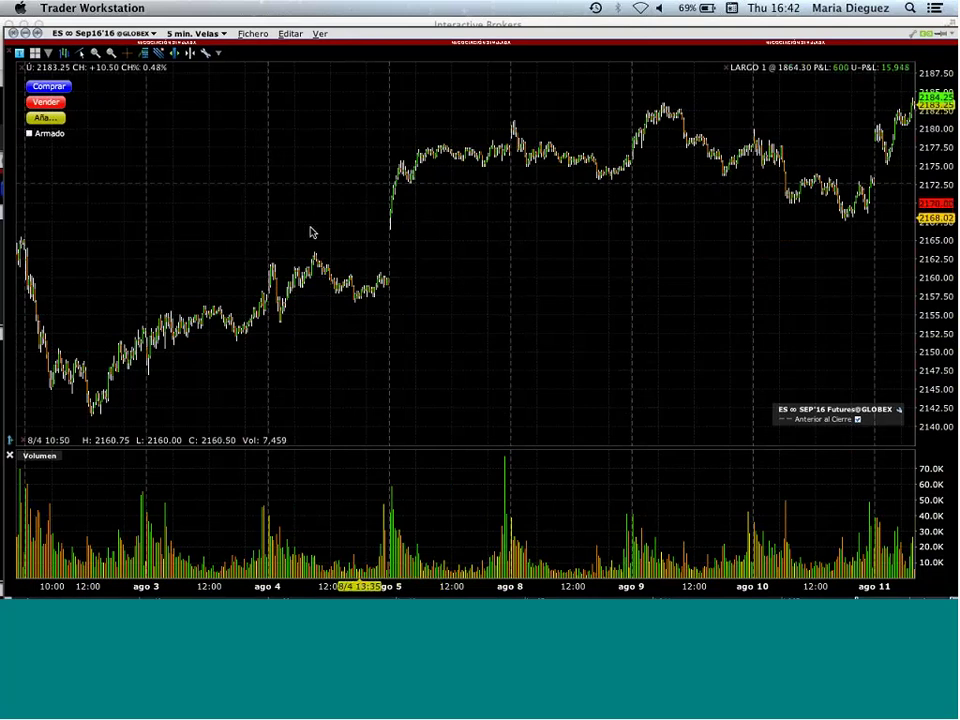
Step: Remove the volume panel from the ES chart and look through the chart's display options
left_click(10, 457)
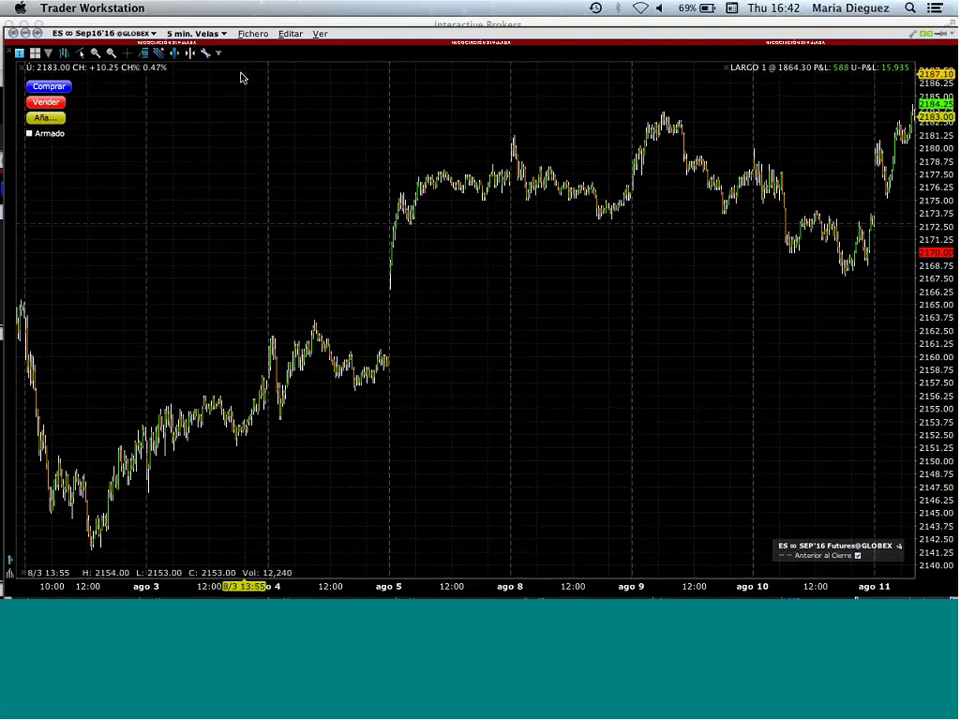
left_click(319, 35)
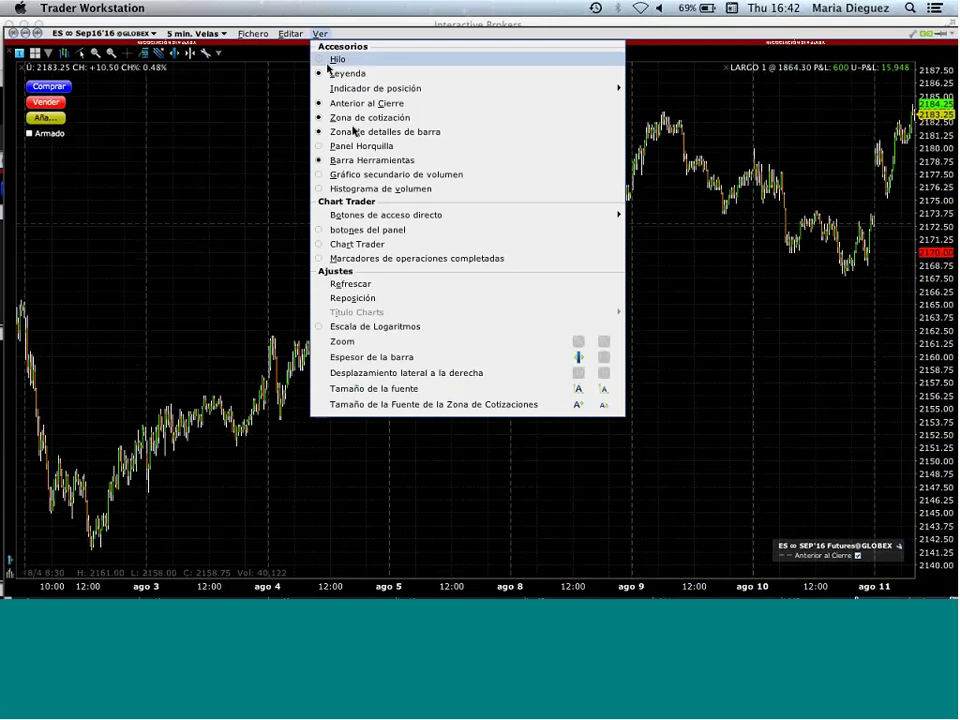
left_click(268, 111)
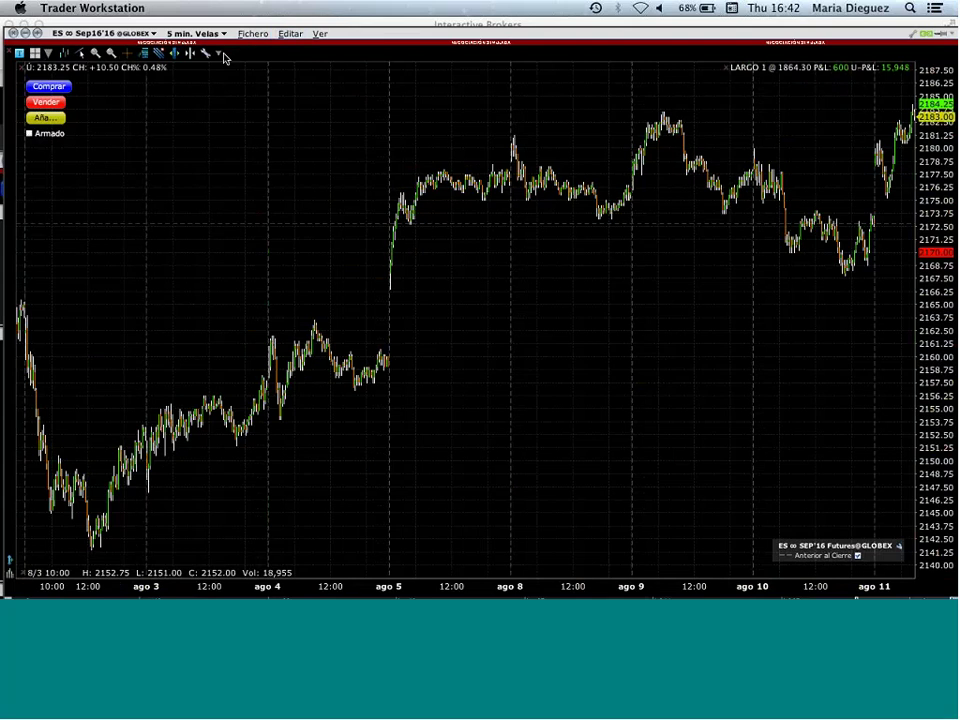
Step: Review the global chart settings and keep the horizontal trend line label position at Medio
left_click(290, 34)
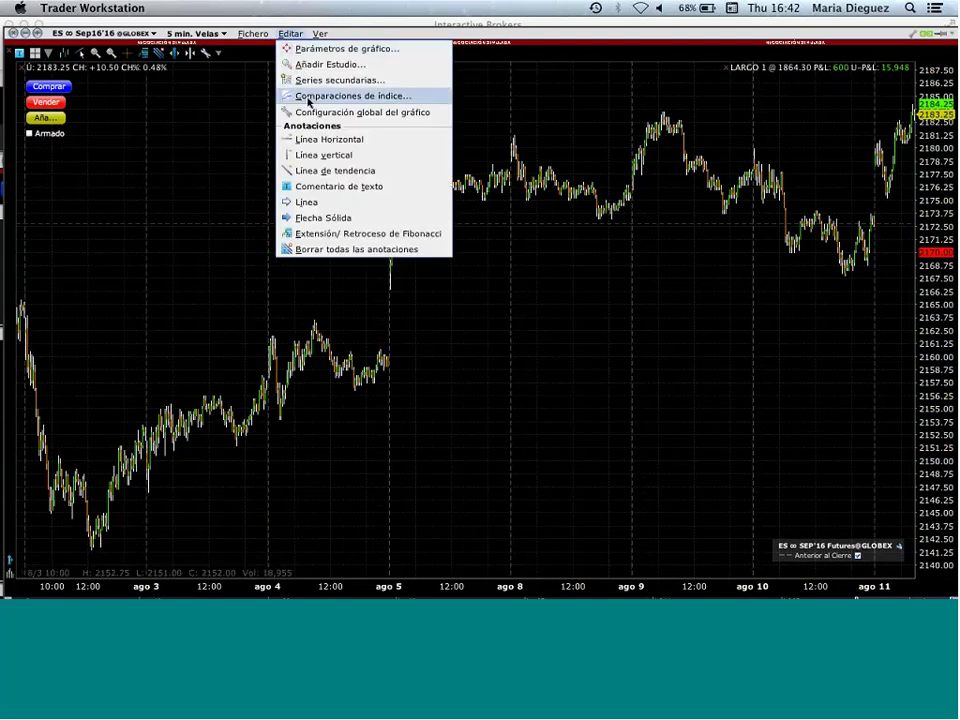
left_click(387, 114)
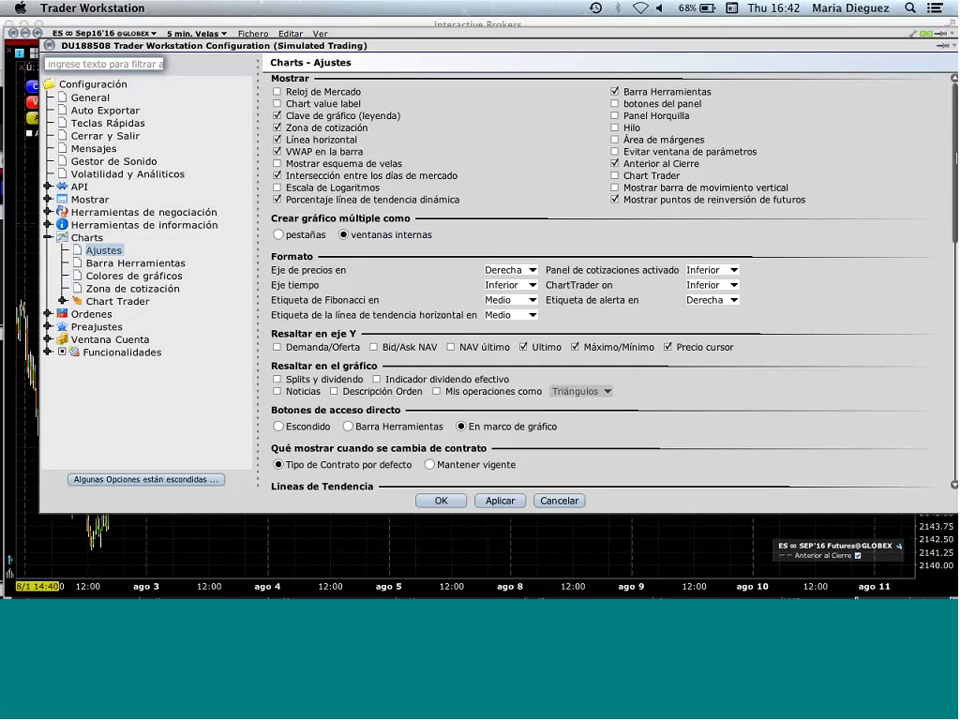
scroll(600, 280, "down", 3)
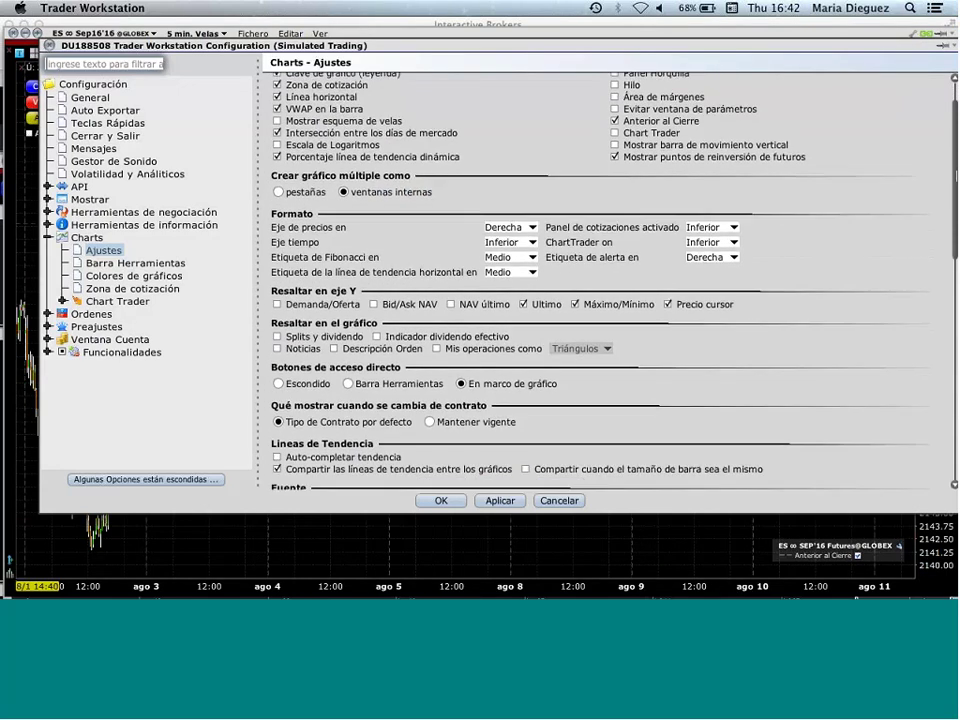
scroll(600, 280, "down", 6)
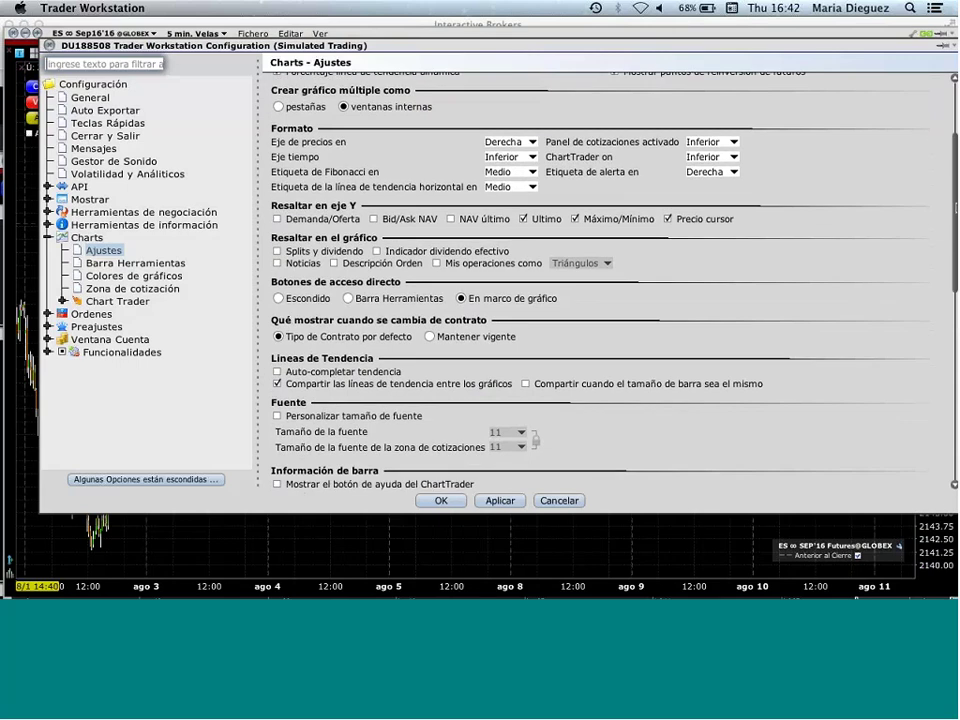
scroll(600, 280, "down", 1)
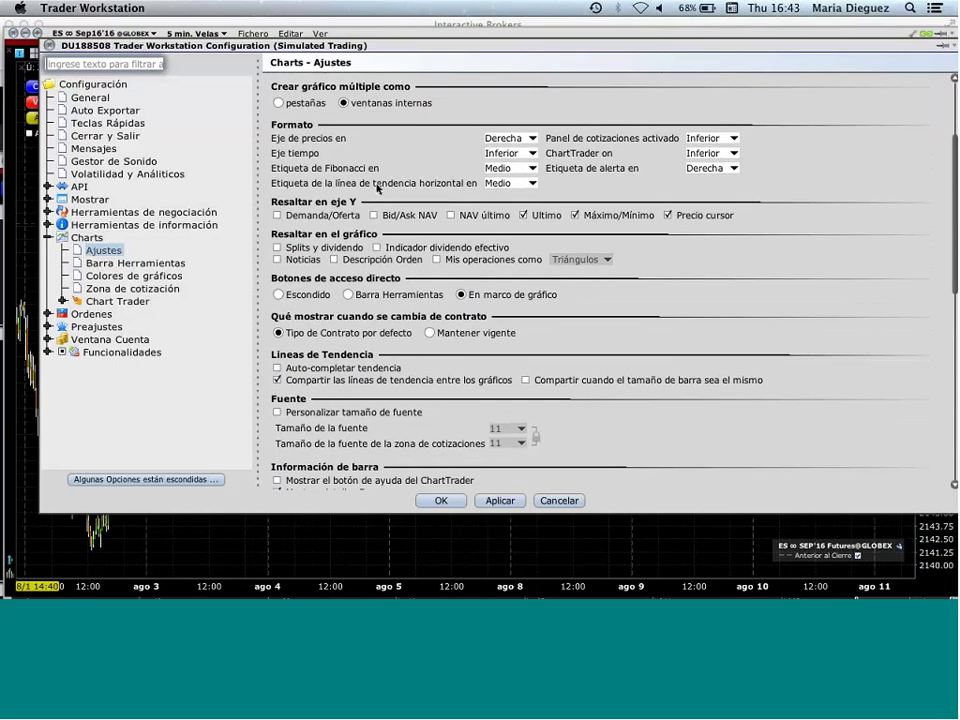
left_click(533, 184)
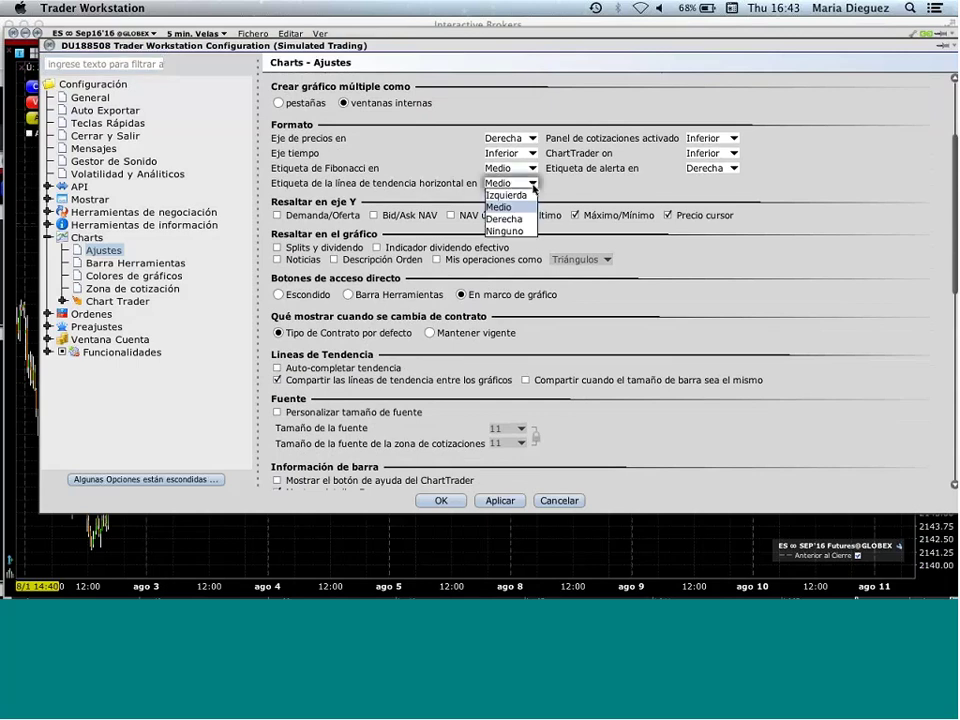
left_click(520, 208)
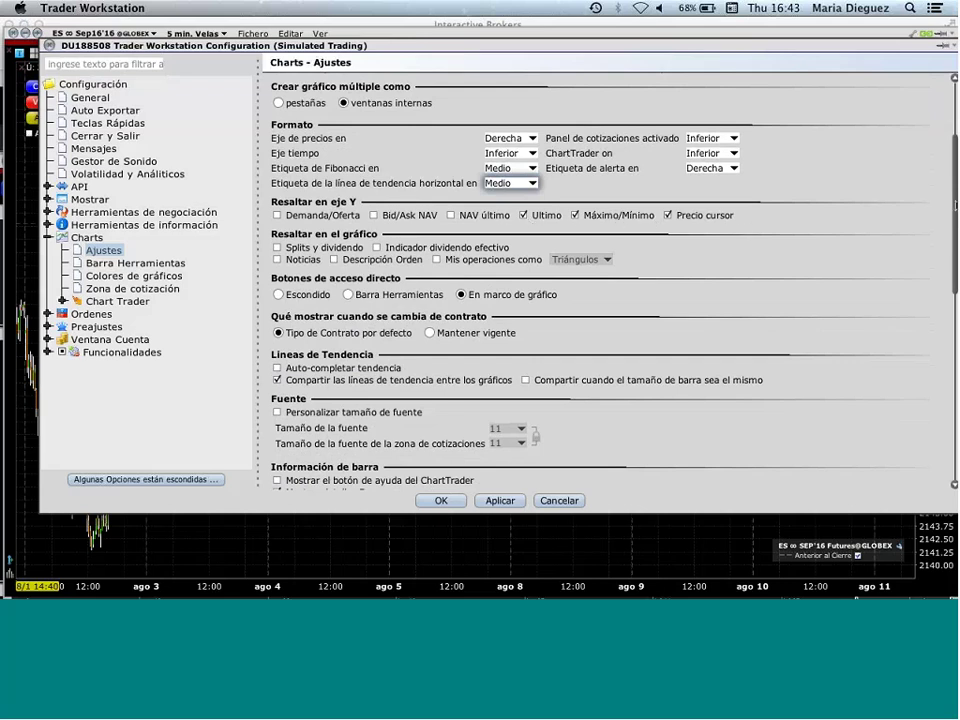
Step: Exclude Volumen from the bar details in the chart settings and apply the change
scroll(600, 280, "down", 5)
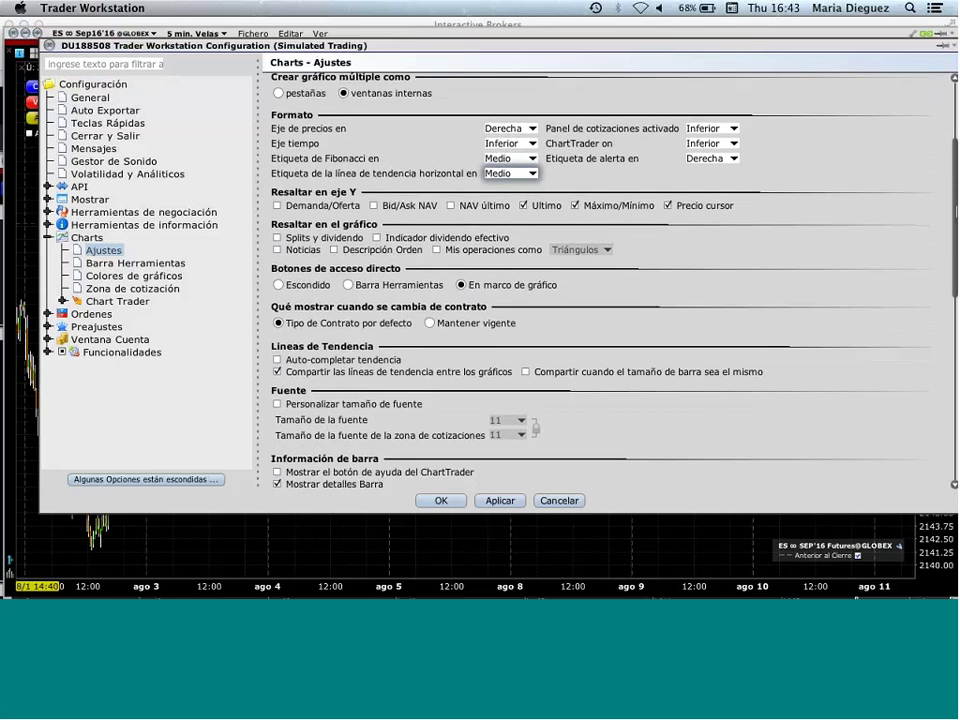
scroll(600, 280, "down", 10)
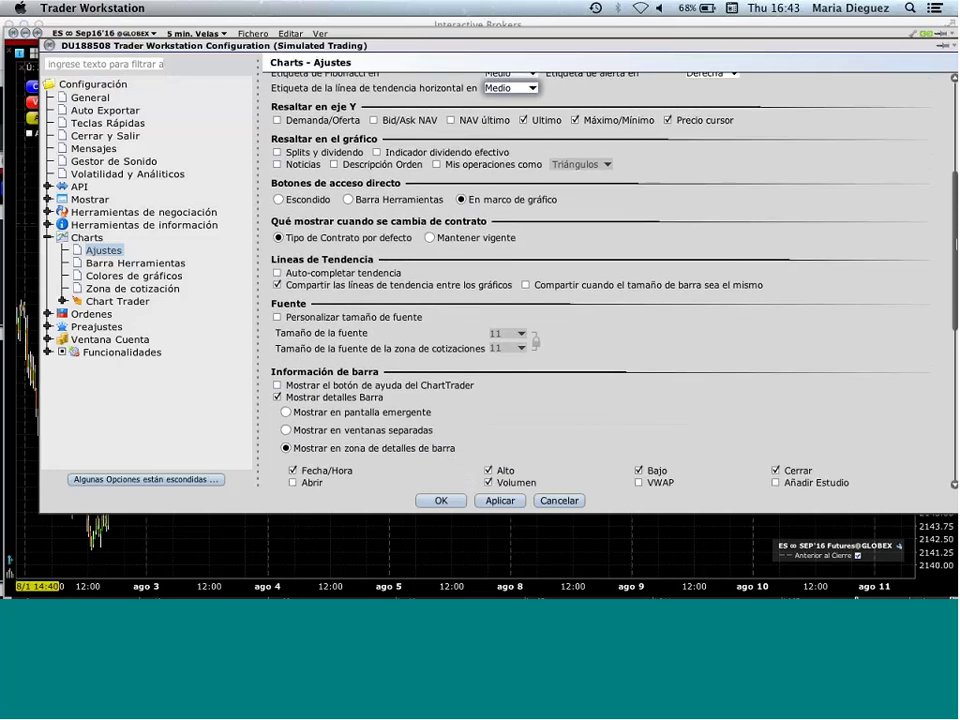
scroll(600, 280, "down", 4)
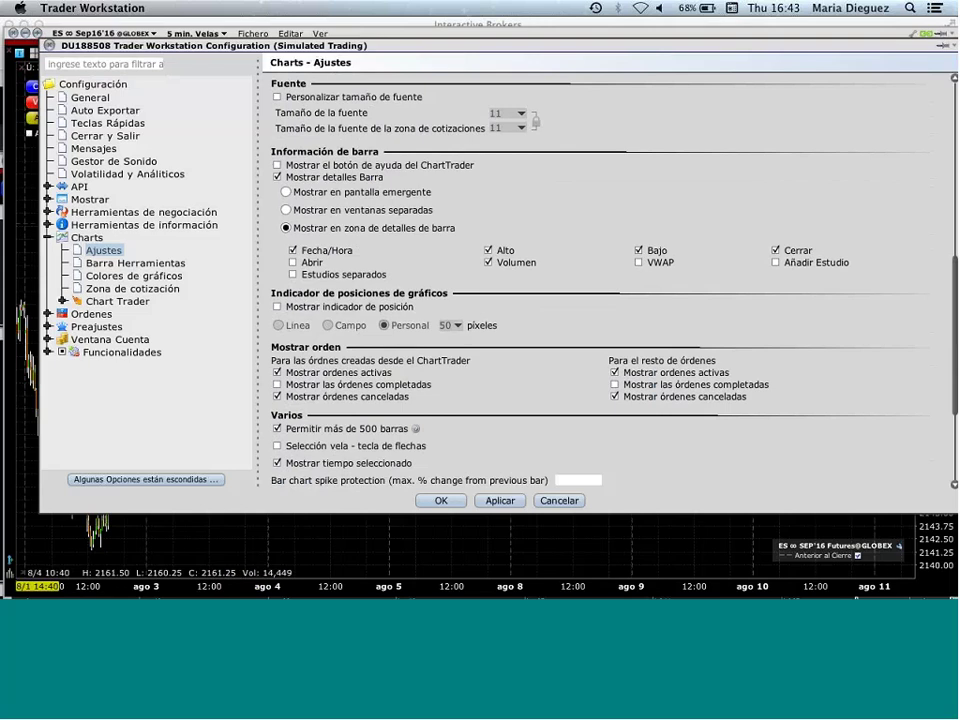
left_click(489, 263)
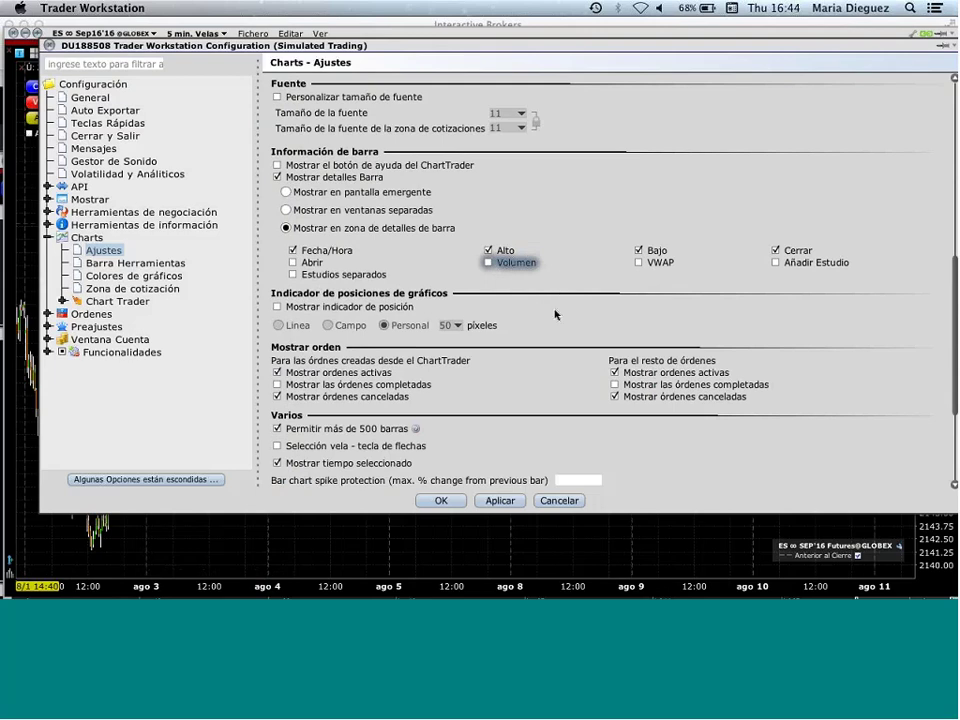
scroll(555, 314, "down", 5)
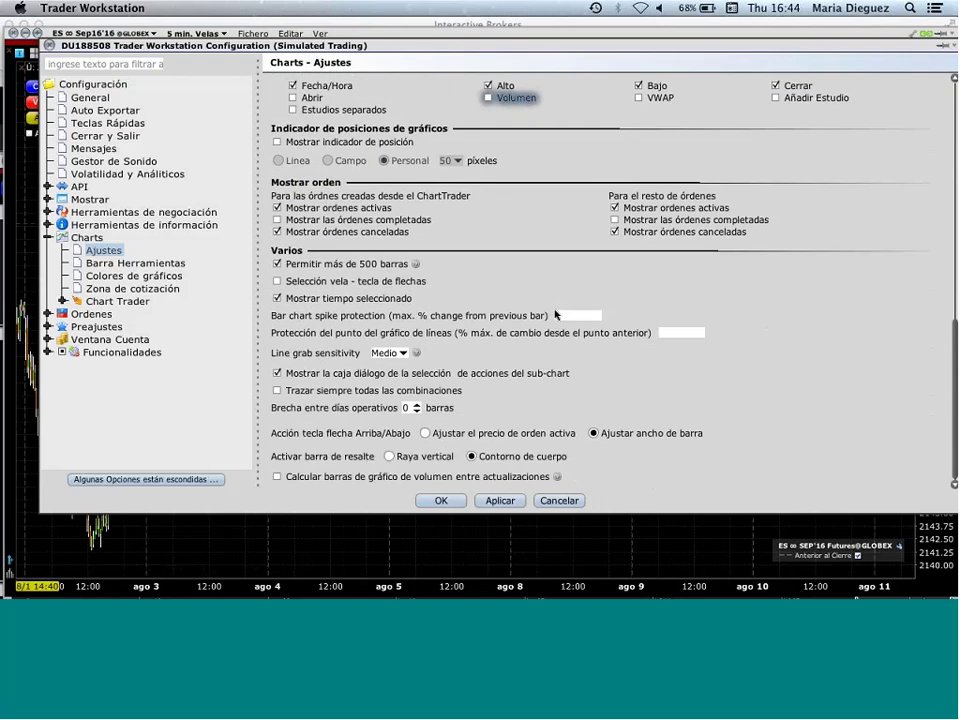
left_click(498, 501)
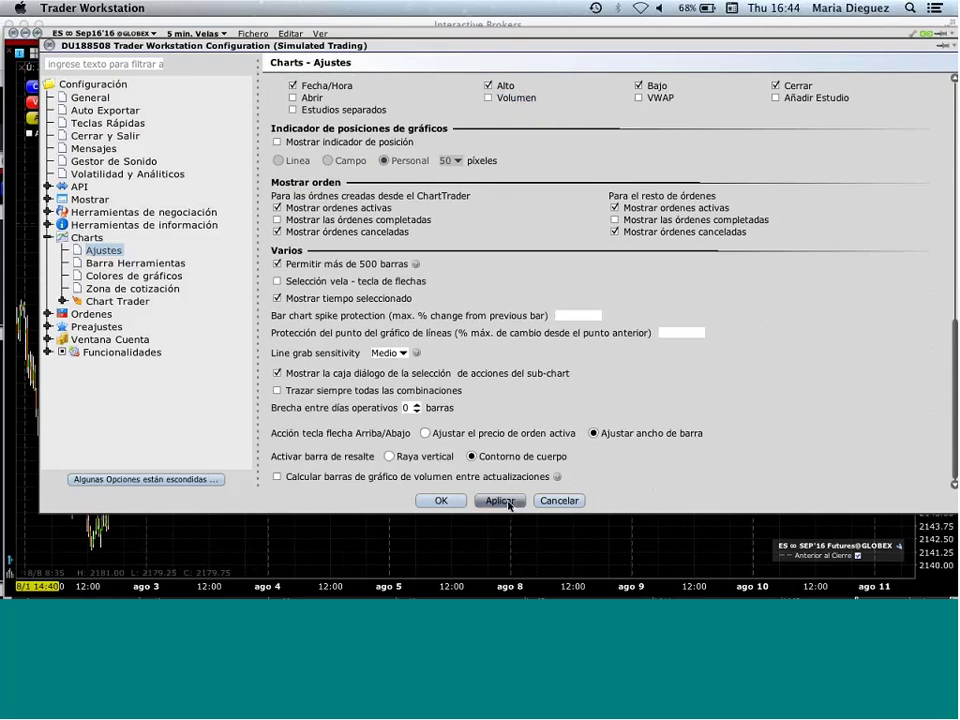
left_click(459, 502)
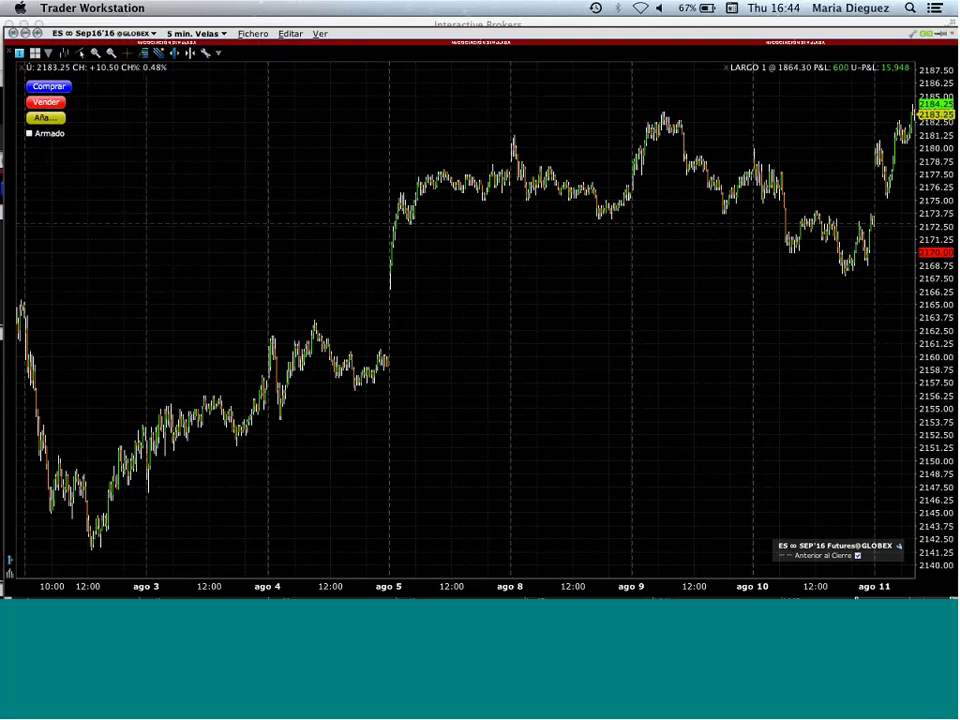
Step: Widen the chart's bars and add the Chart Trader tool to the chart toolbar
left_click(176, 56)
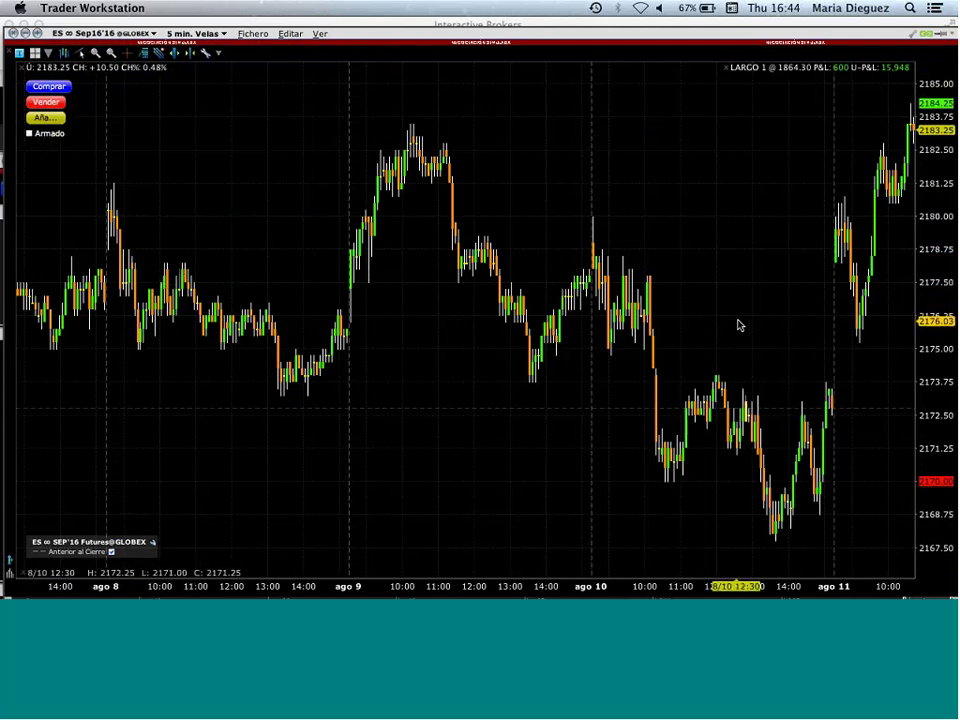
left_click(219, 54)
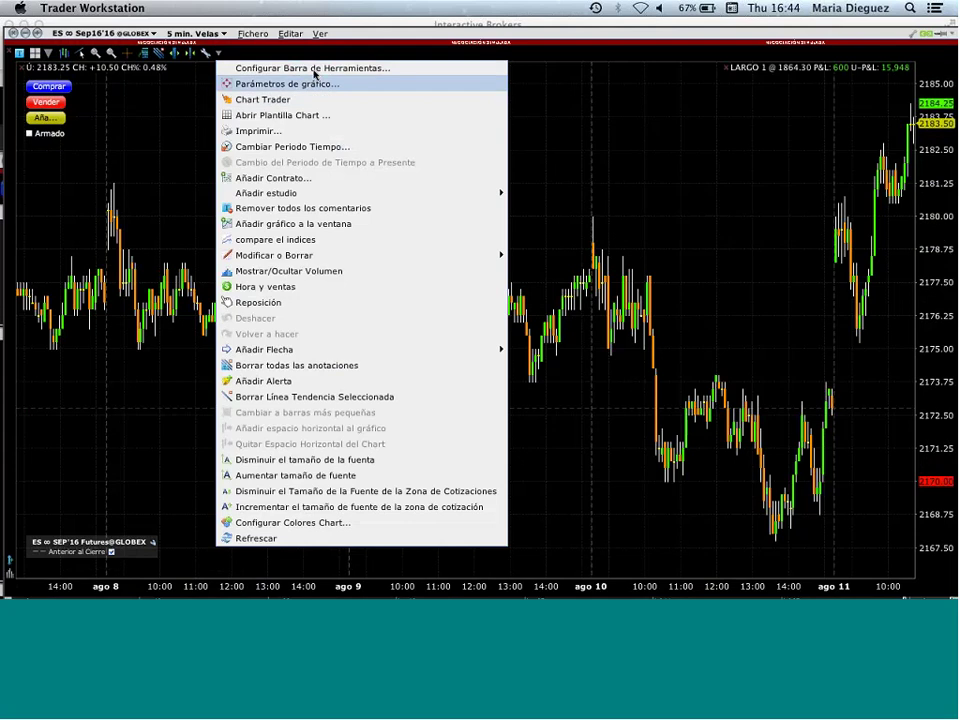
left_click(315, 69)
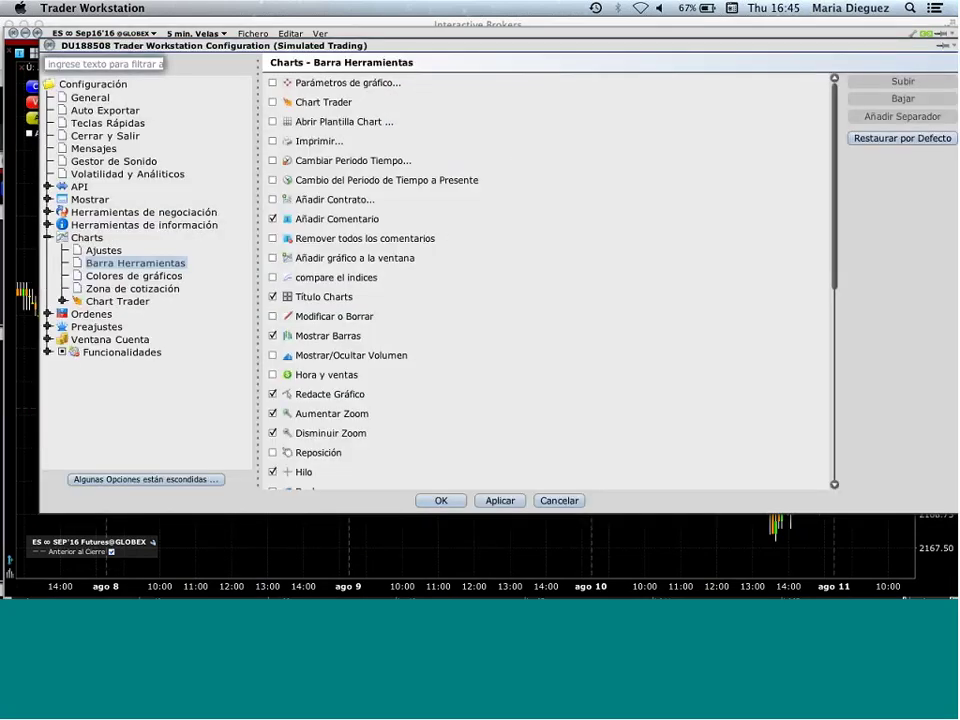
left_click_drag(836, 163, 701, 112)
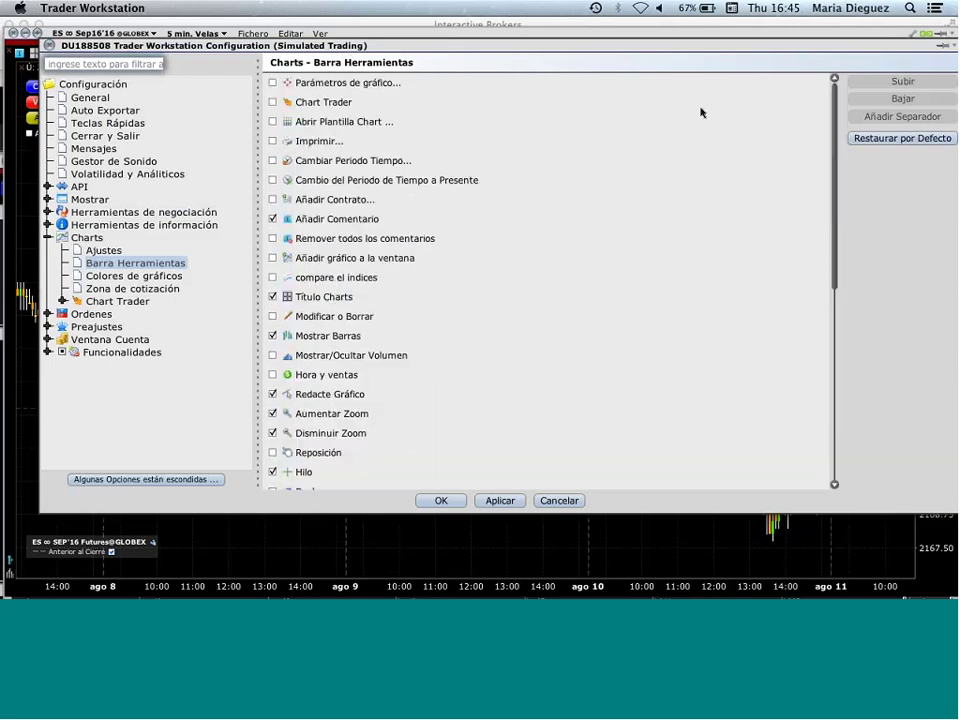
left_click(272, 102)
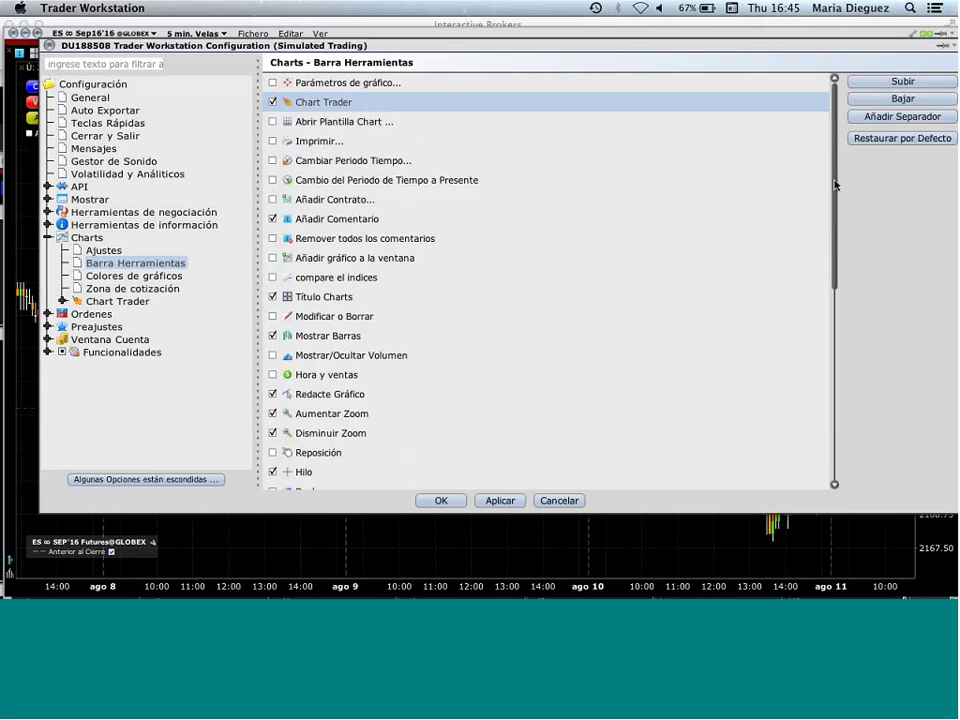
left_click_drag(835, 193, 836, 382)
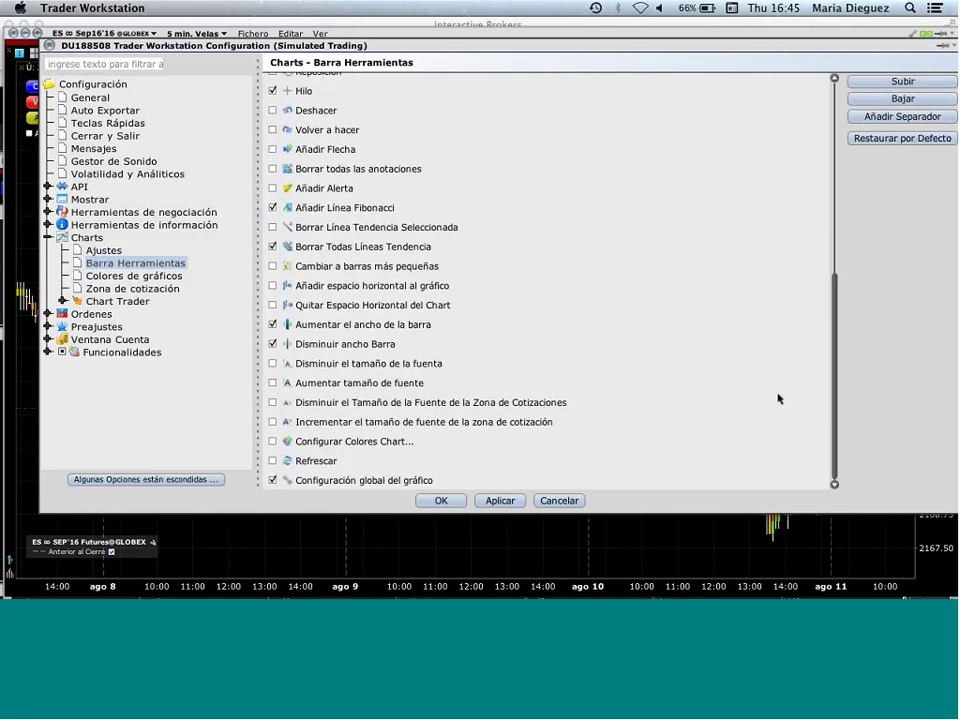
left_click(501, 502)
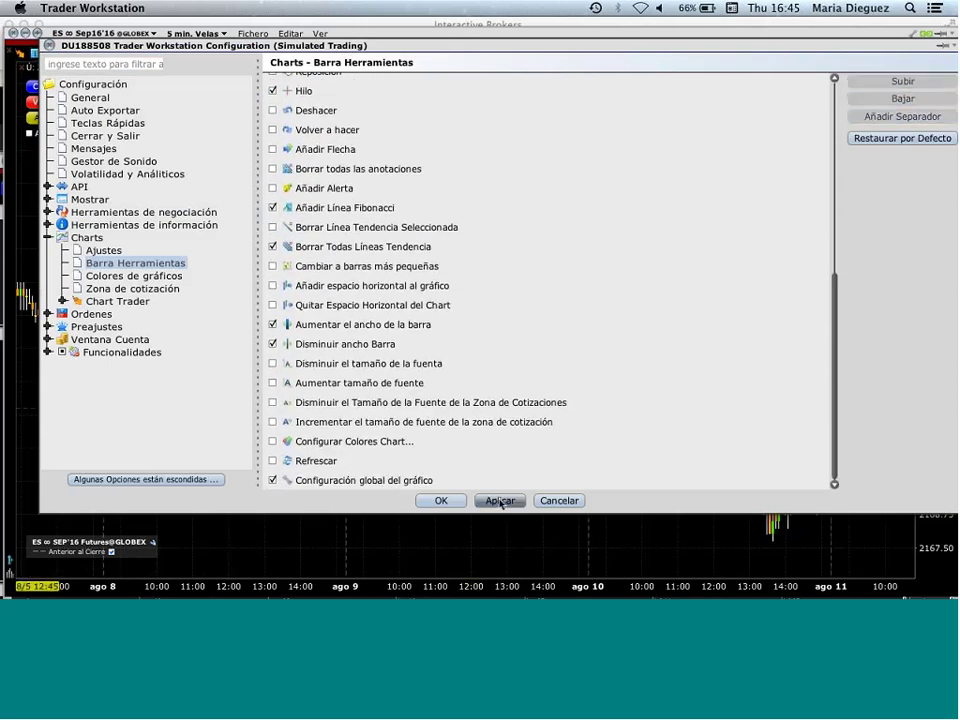
left_click(440, 501)
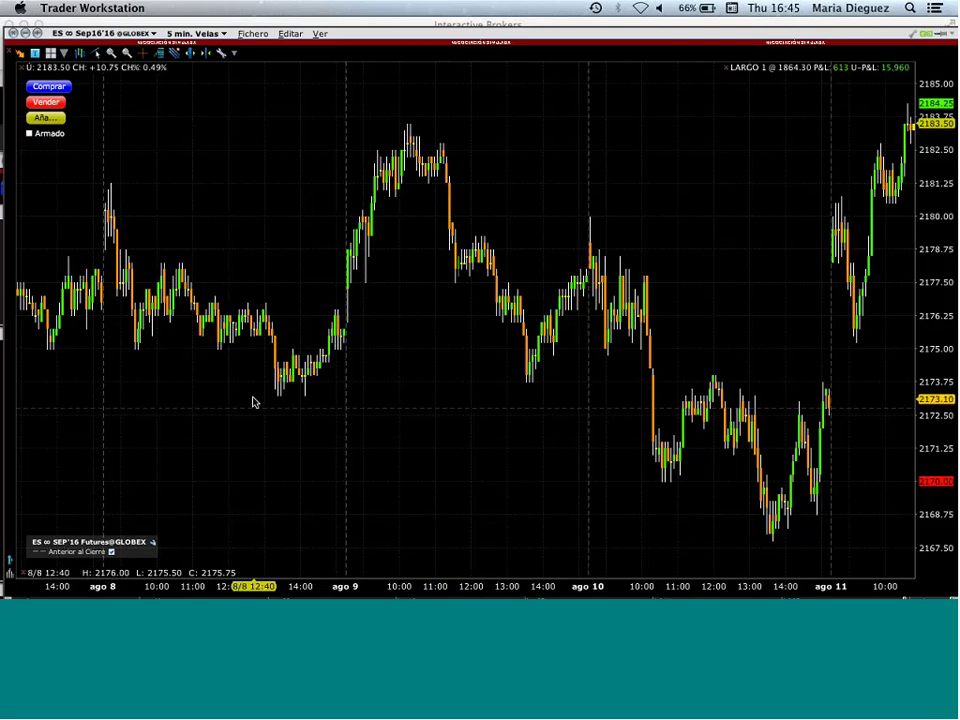
Step: Show the Chart Trader order panel below the ES chart and hide it again
left_click(20, 56)
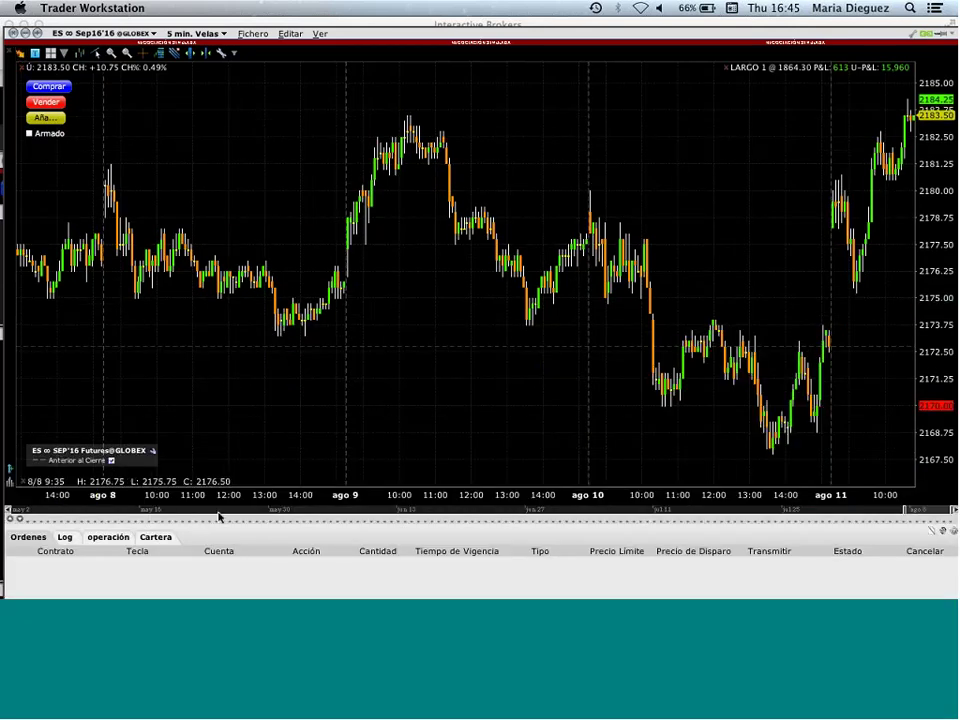
left_click_drag(258, 24, 256, 14)
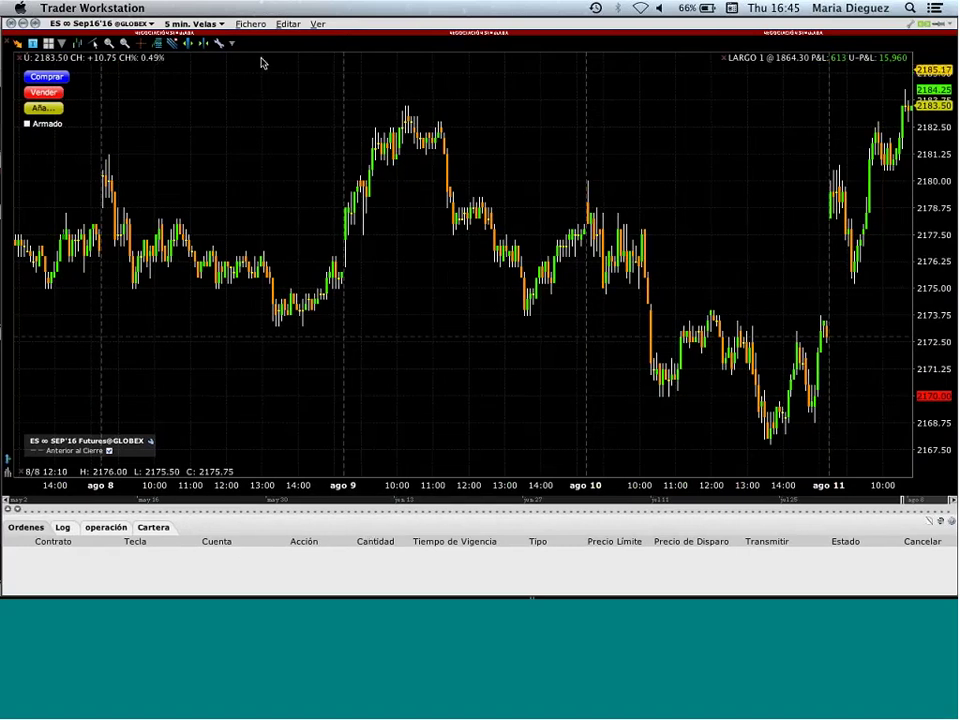
left_click(318, 24)
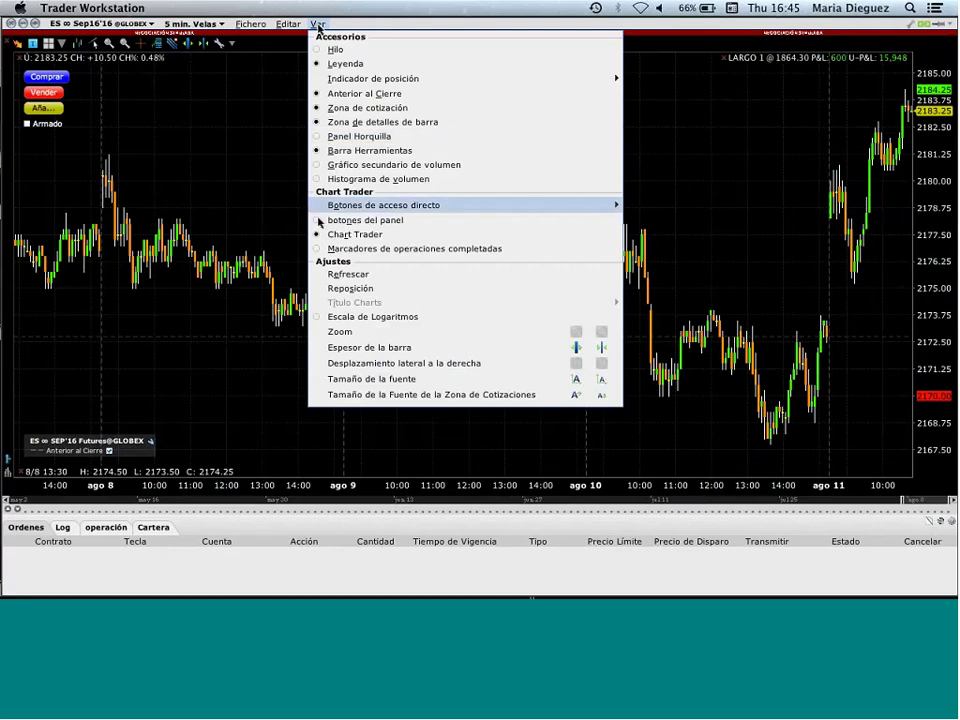
left_click(344, 235)
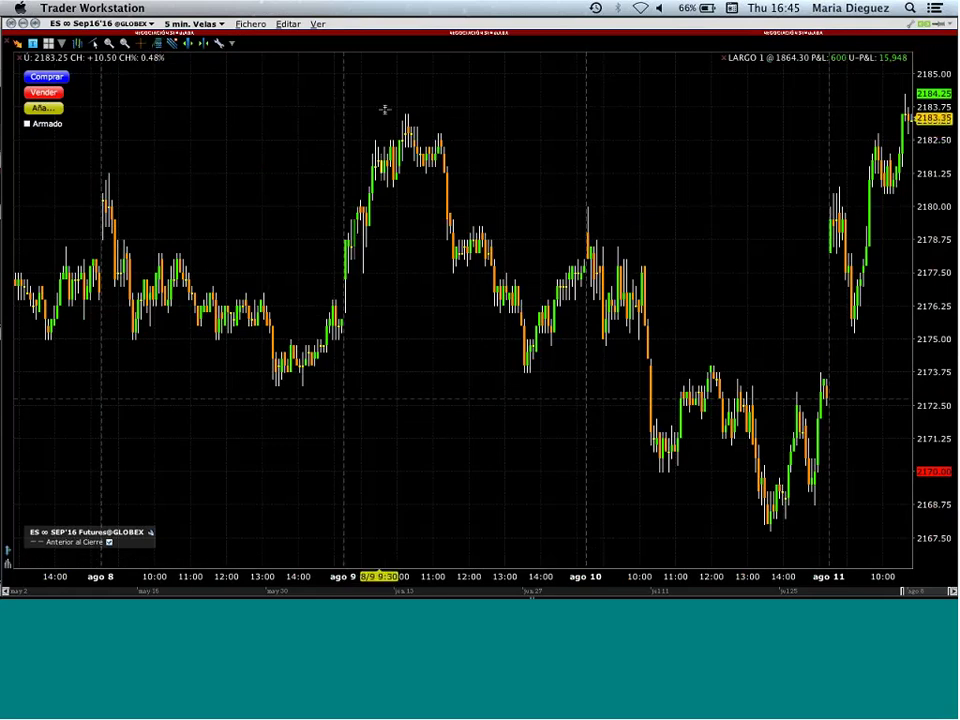
Step: Draw a Fibonacci retracement from about 2182.75 down to 2179.25 and move its 261.8% level to 265.0%
left_click_drag(343, 127, 346, 226)
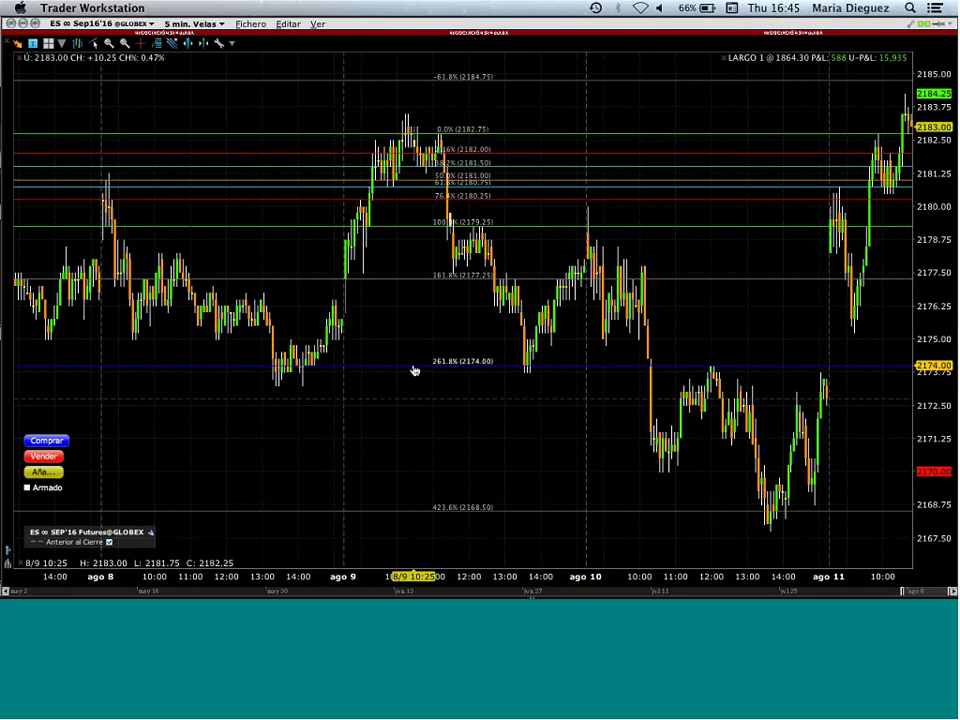
mouse_move(414, 370)
left_mouse_down()
mouse_move(411, 358)
mouse_move(420, 396)
mouse_move(416, 376)
left_mouse_up()
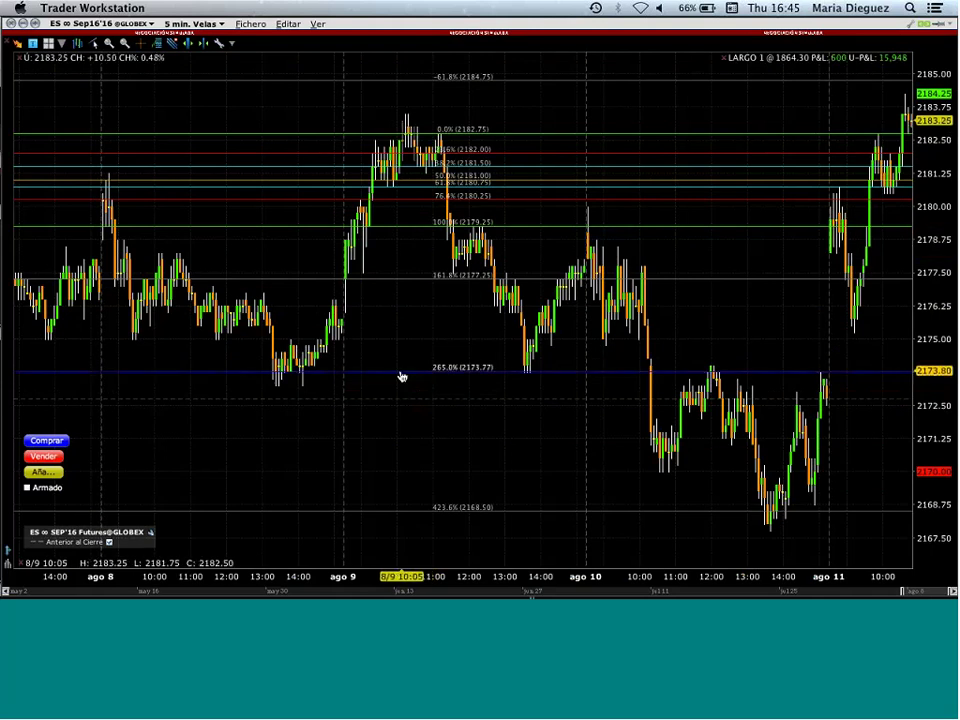
Step: Delete the 265.0% Fibonacci level and all remaining Fibonacci lines from the chart
right_click(401, 376)
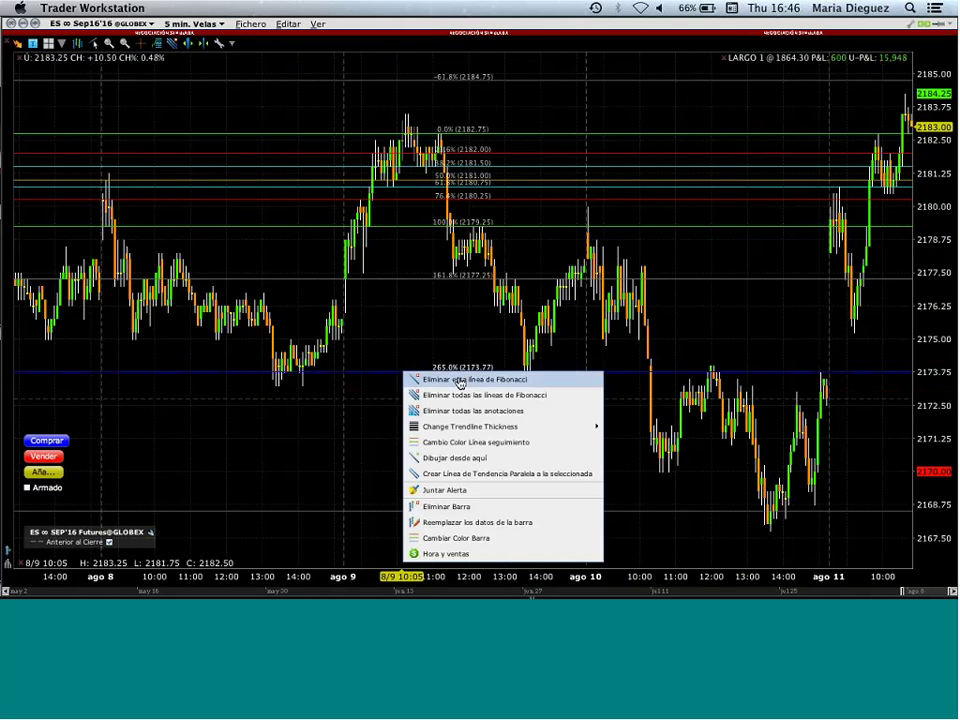
left_click(459, 382)
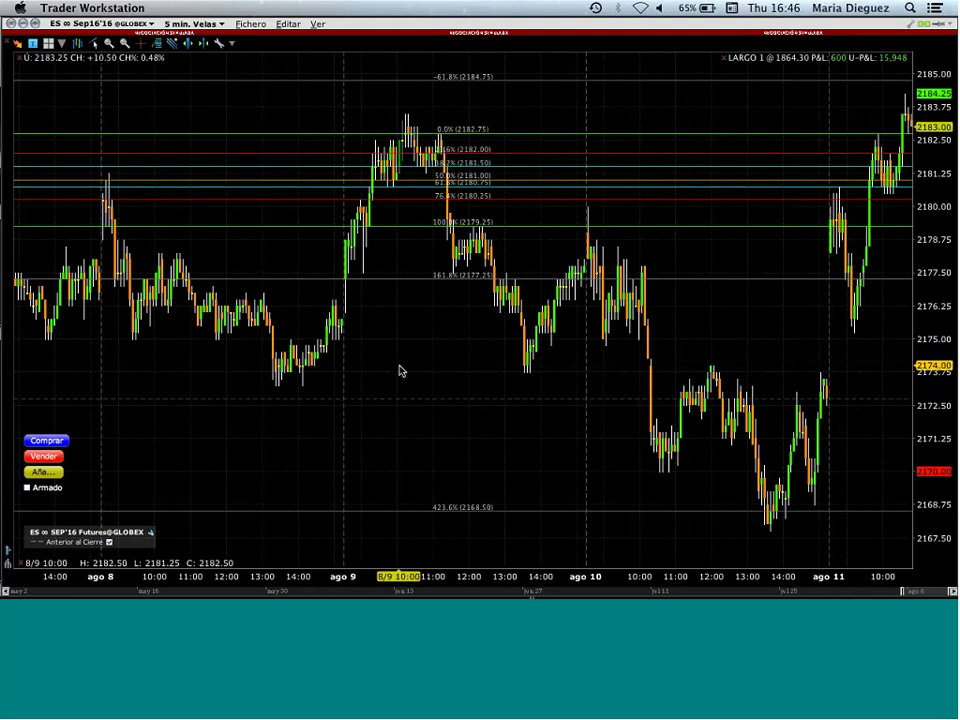
right_click(420, 284)
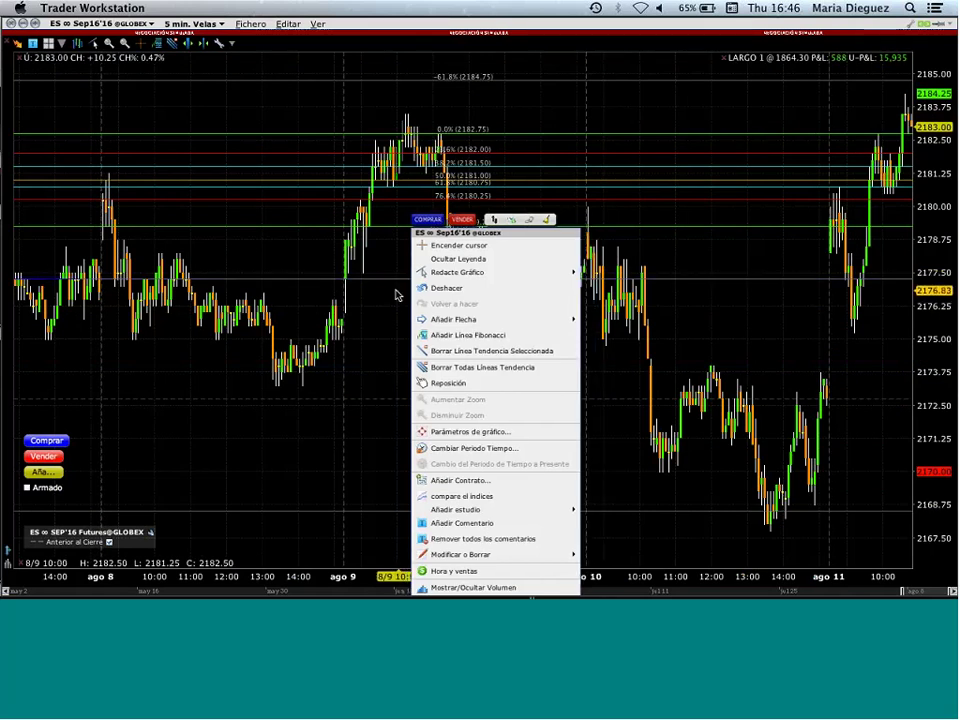
left_click(395, 287)
right_click(398, 286)
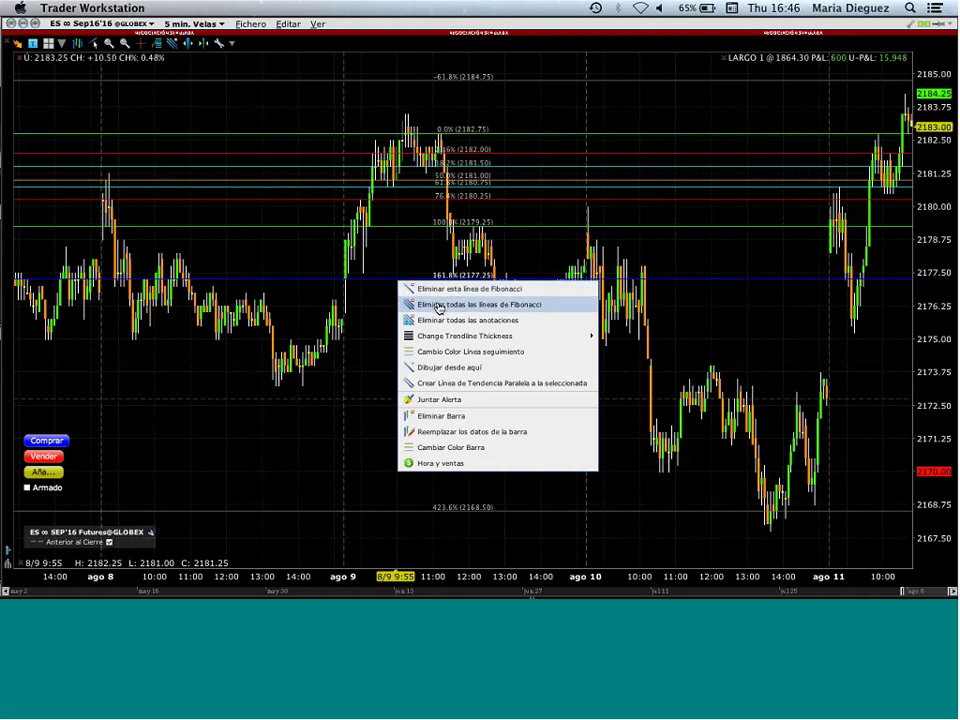
left_click(438, 305)
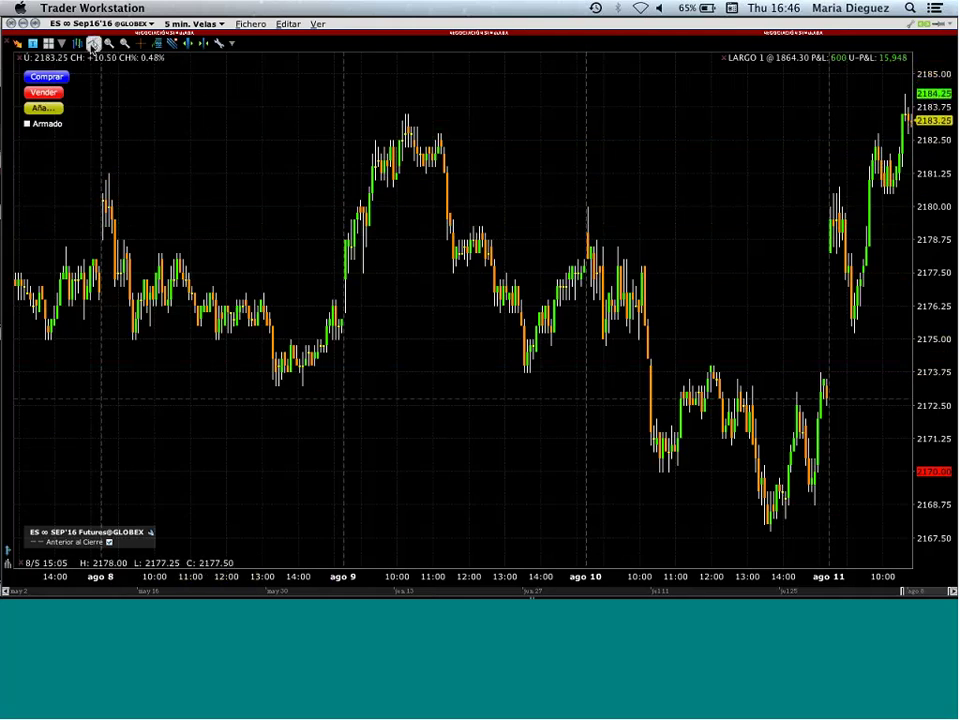
Step: Draw a rising trend line from about 2169 on August 9 to about 2180.5 on August 10
left_click(93, 44)
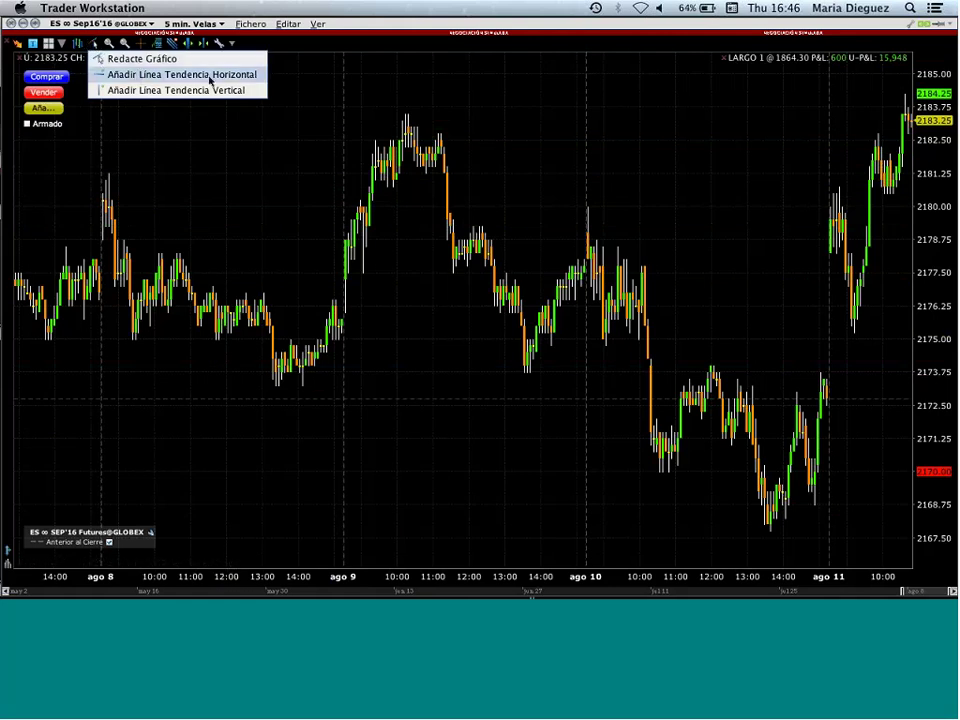
left_click(140, 60)
left_click(422, 503)
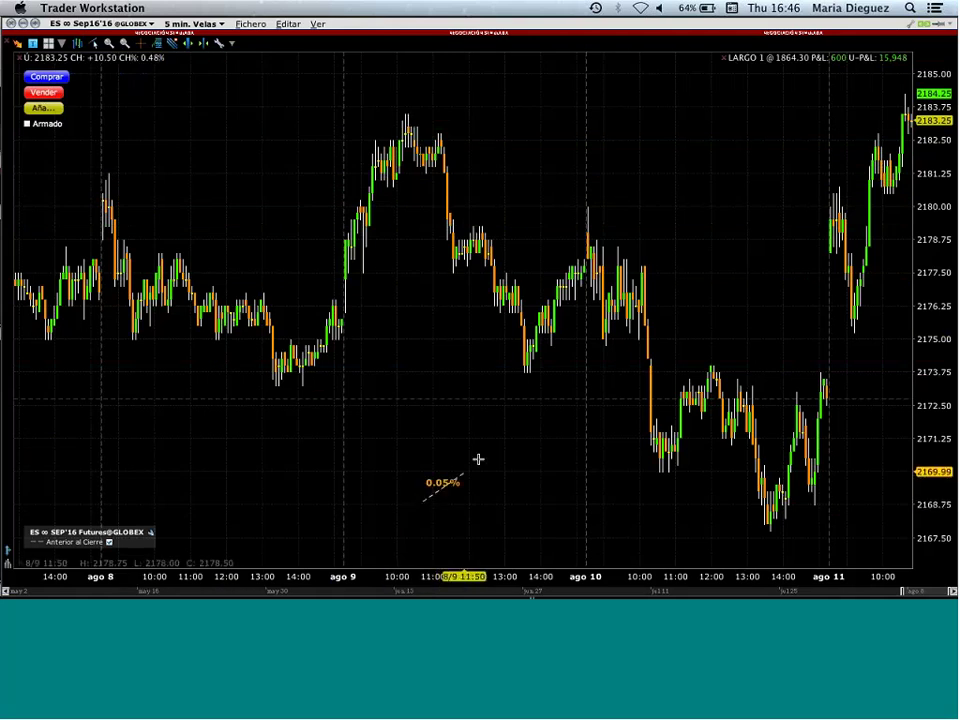
left_click(720, 190)
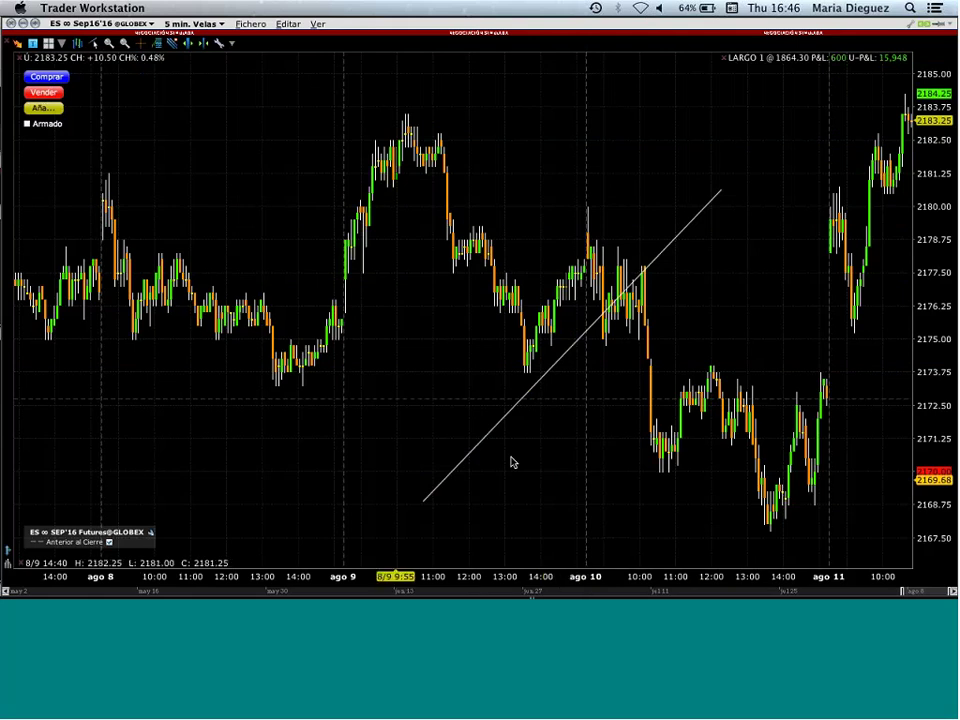
left_click(289, 24)
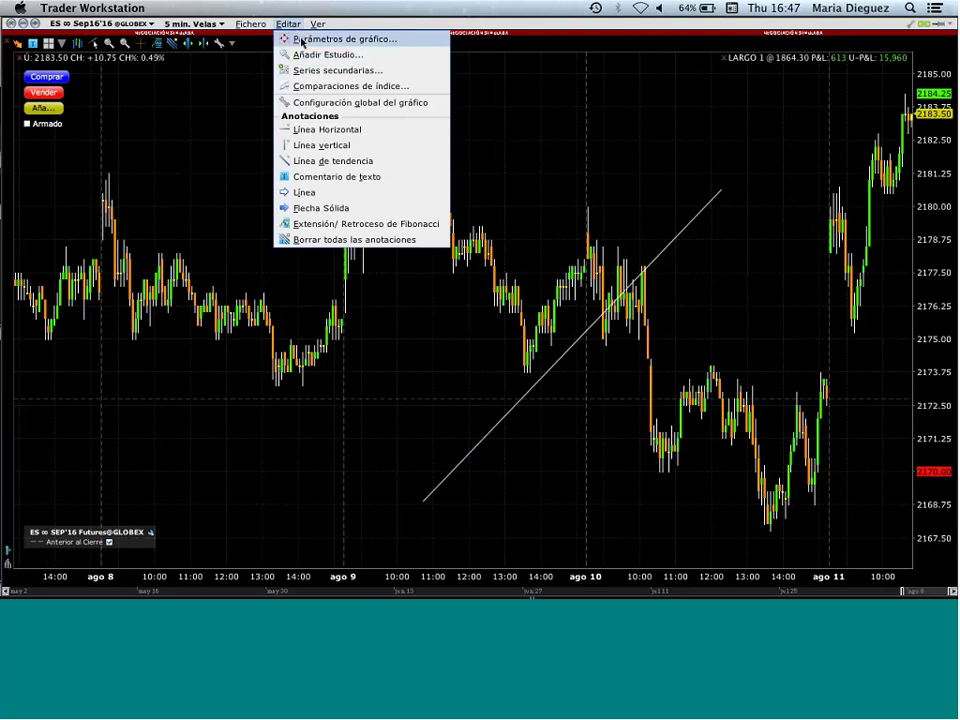
left_click(301, 40)
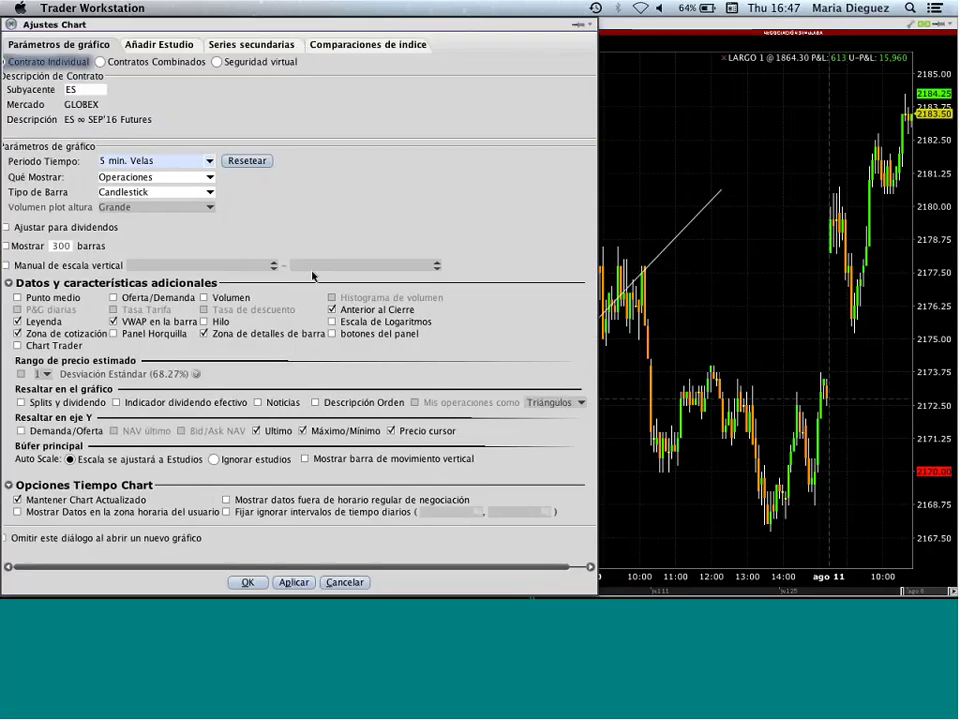
left_click(10, 25)
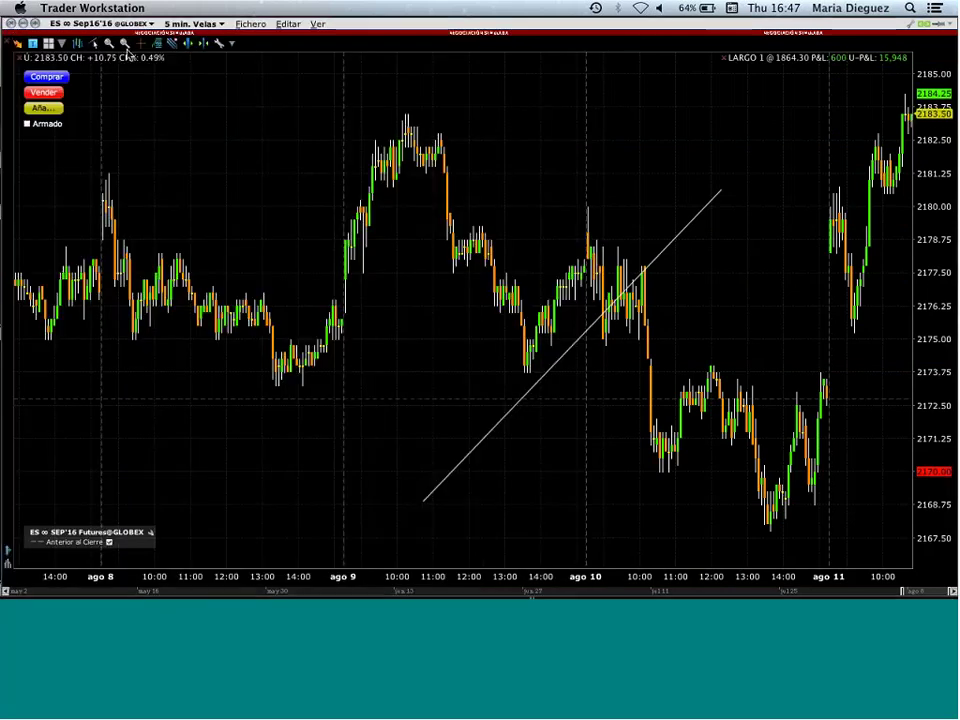
Step: Enable Auto-completar tendencia for trend lines in the global chart settings and apply the change
left_click(218, 46)
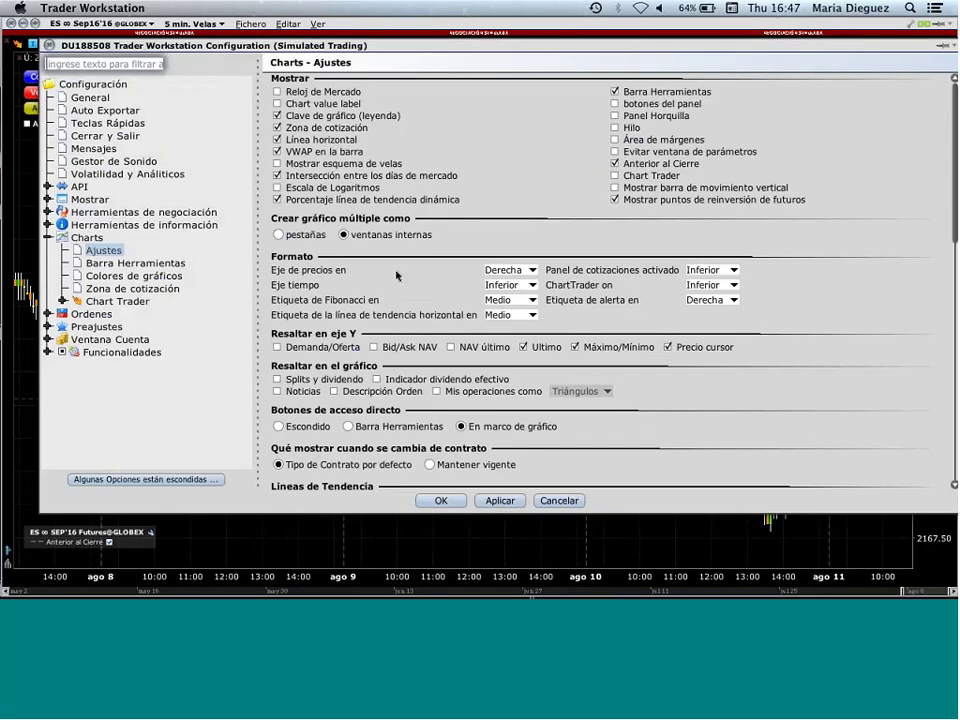
scroll(397, 276, "down", 6)
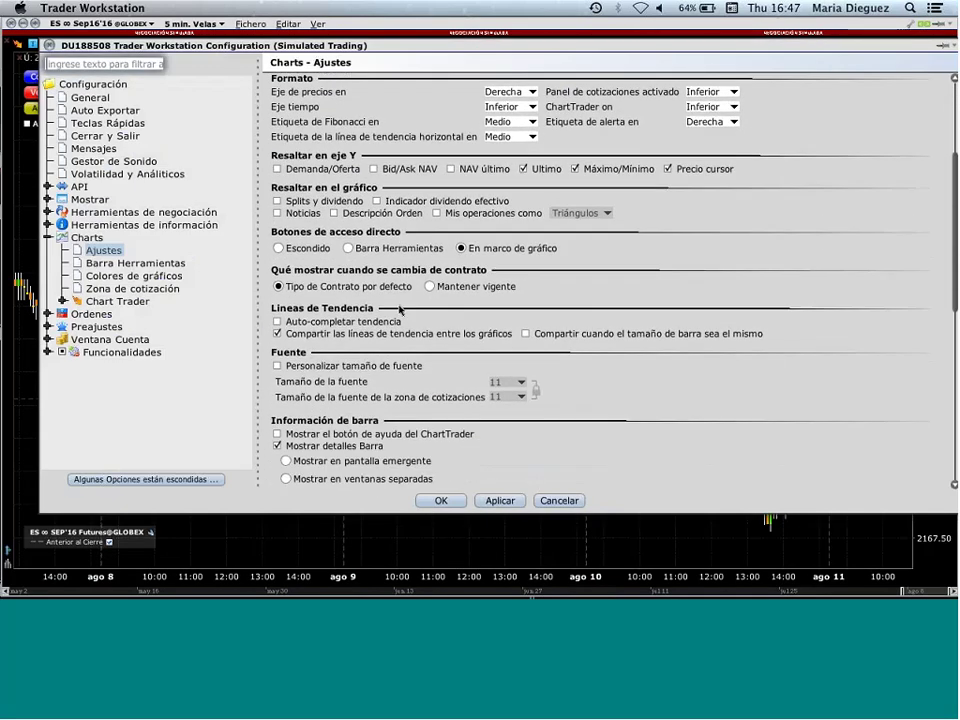
scroll(399, 309, "down", 2)
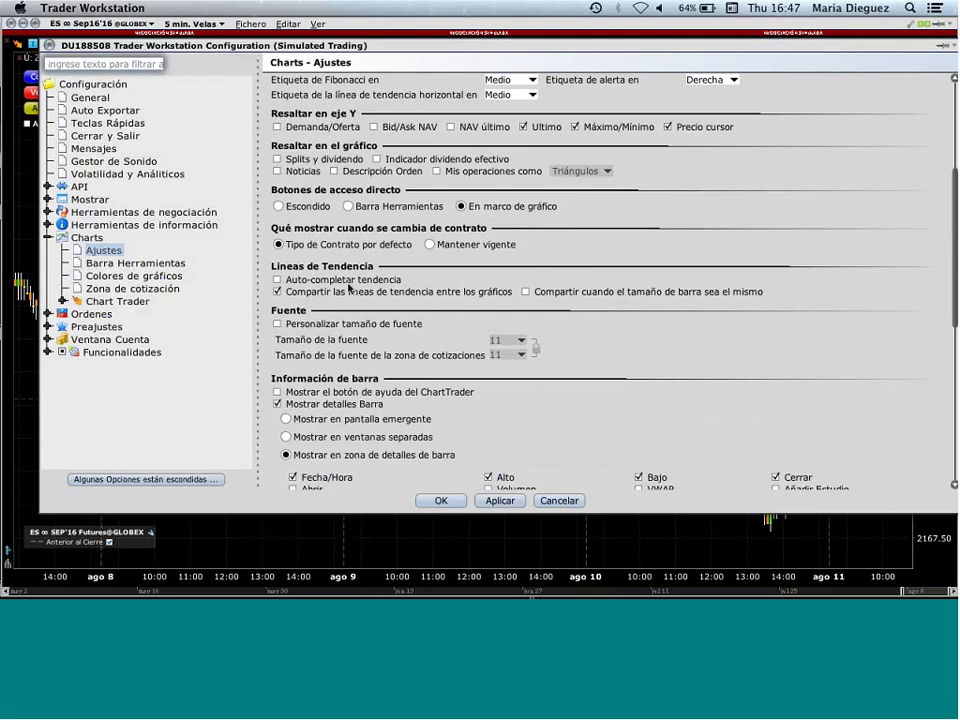
left_click(277, 280)
scroll(746, 343, "down", 3)
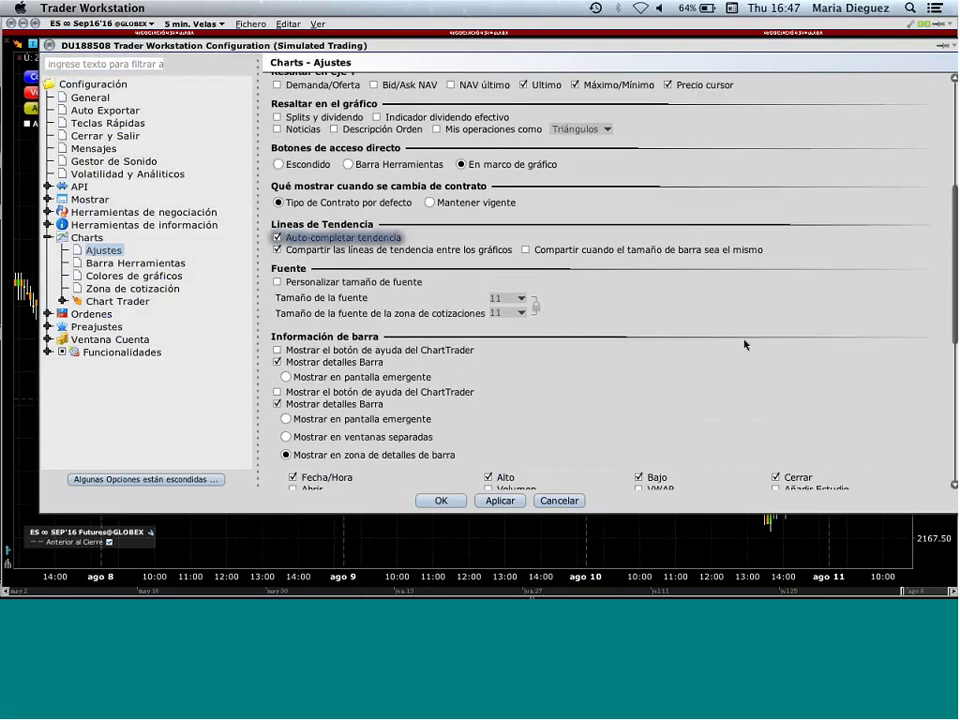
left_click(500, 501)
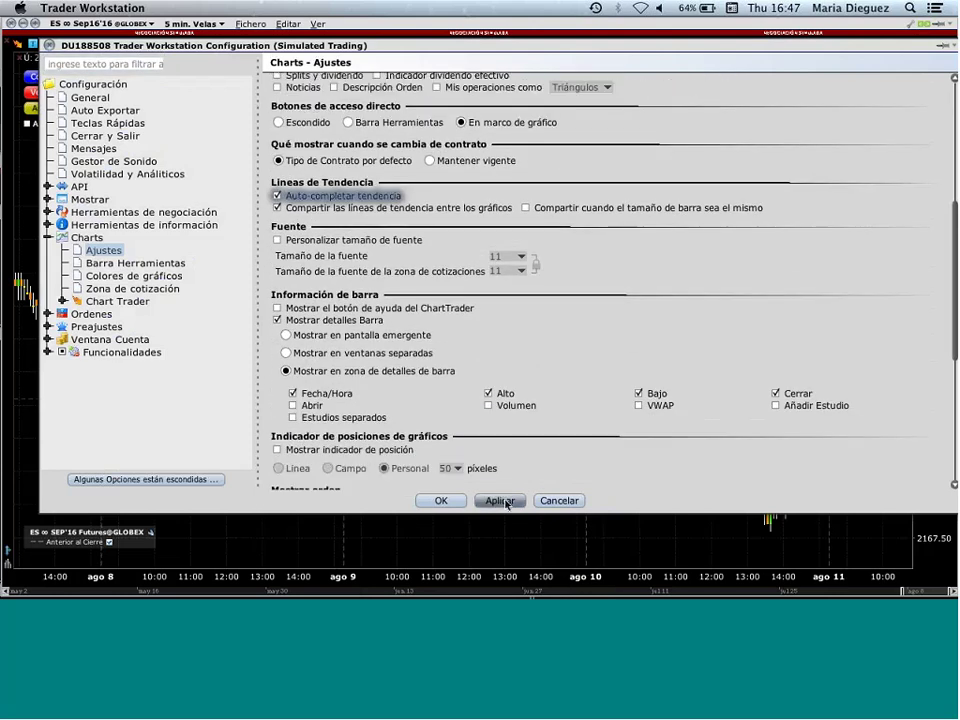
left_click(441, 501)
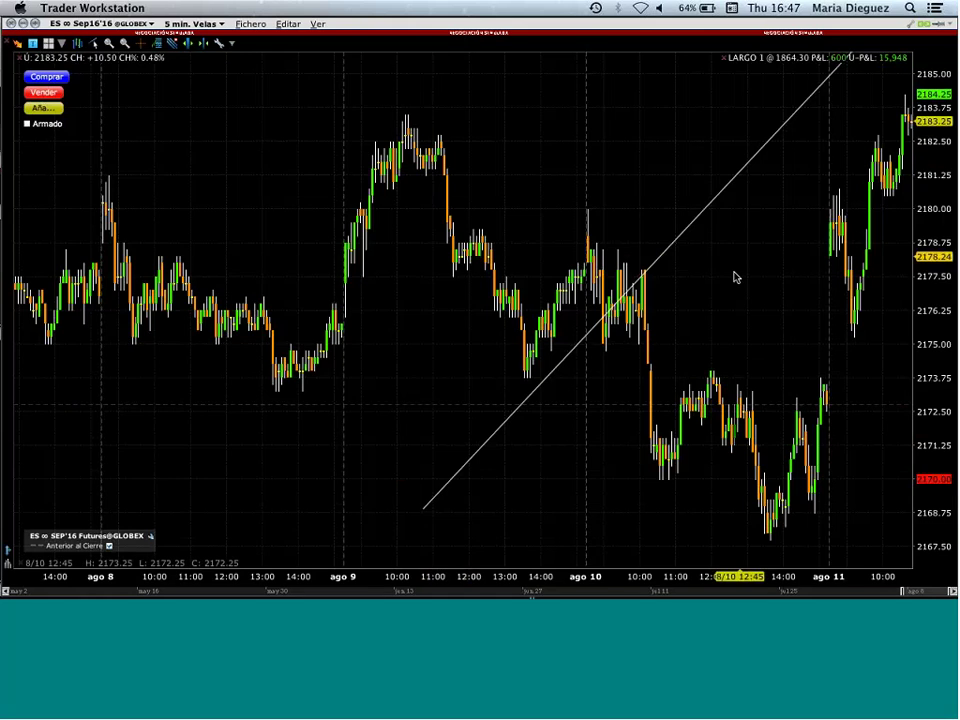
Step: Inspect how the rising trend line extends across the chart and delete it
scroll(733, 274, "up", 3)
scroll(733, 274, "down", 2)
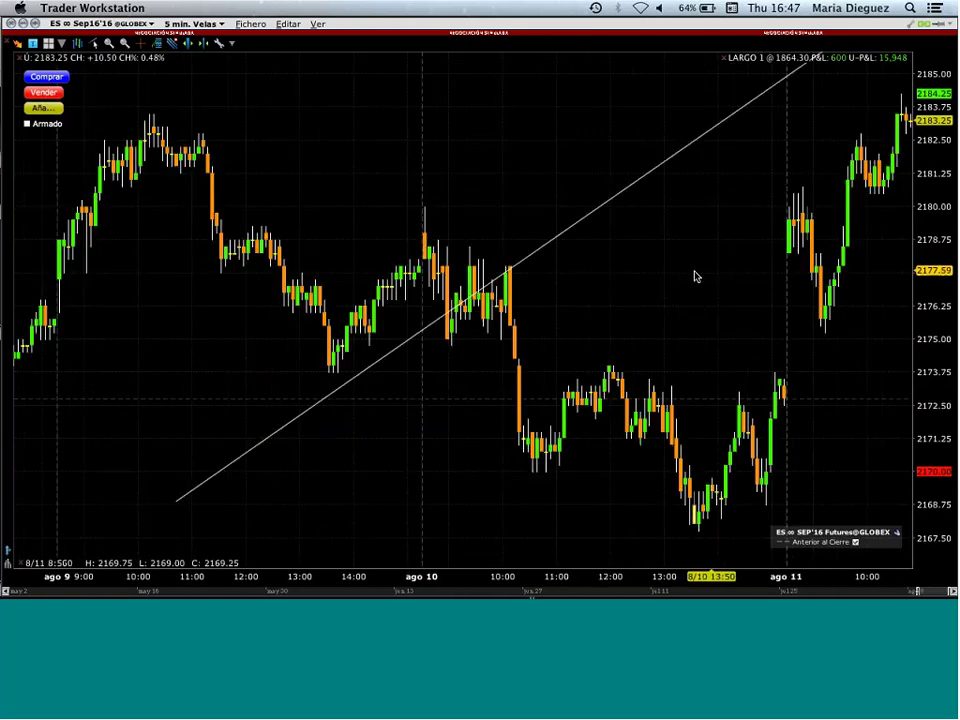
scroll(696, 273, "down", 1)
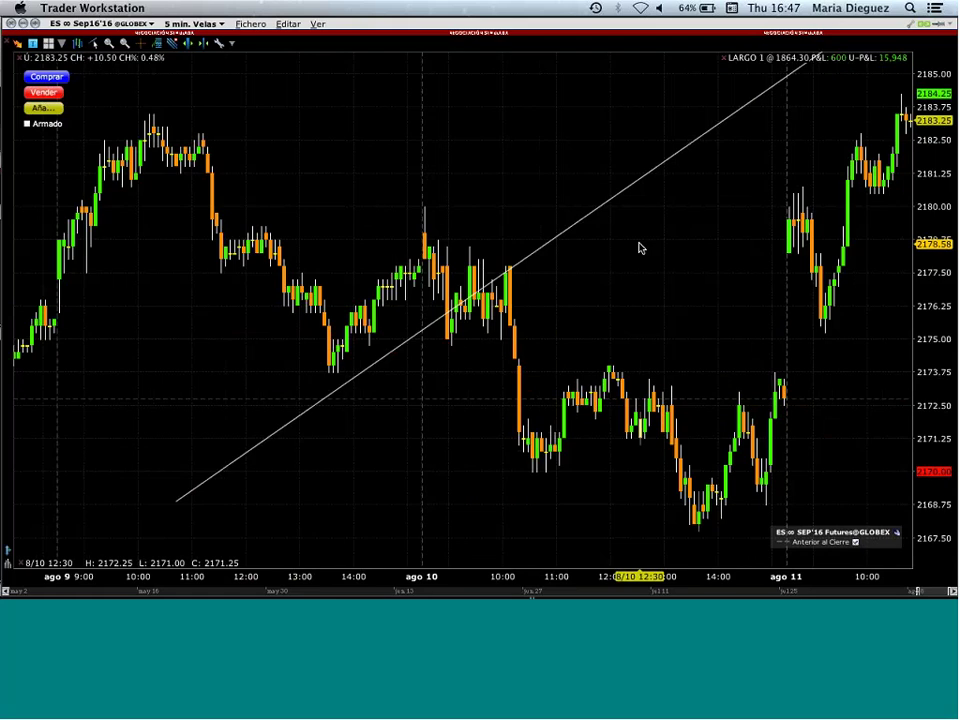
scroll(640, 248, "right", 3)
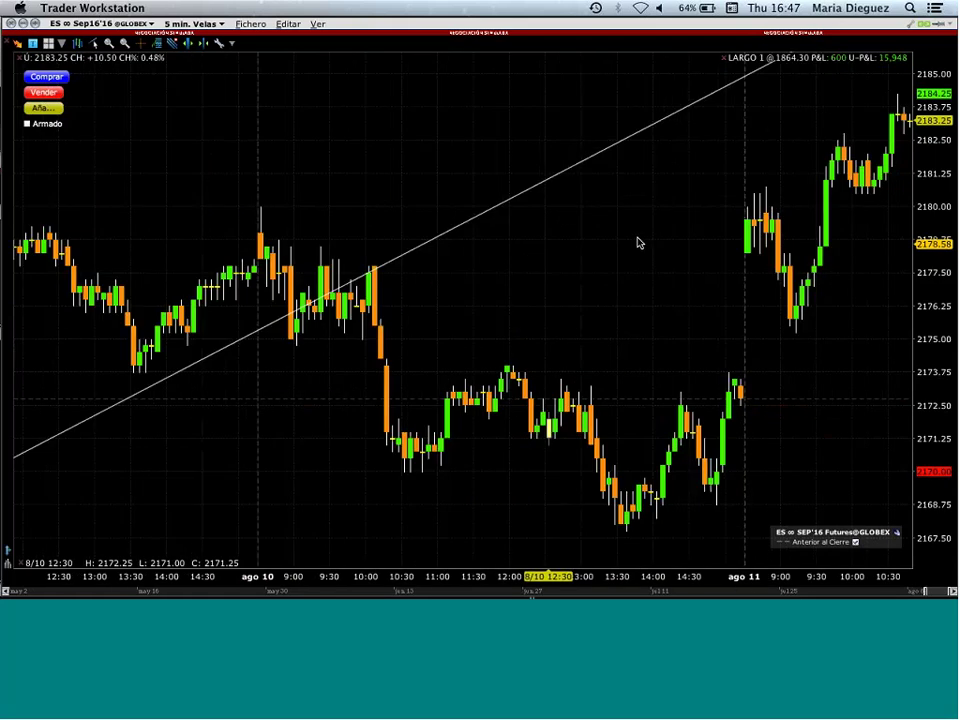
scroll(638, 243, "down", 5)
scroll(640, 244, "up", 3)
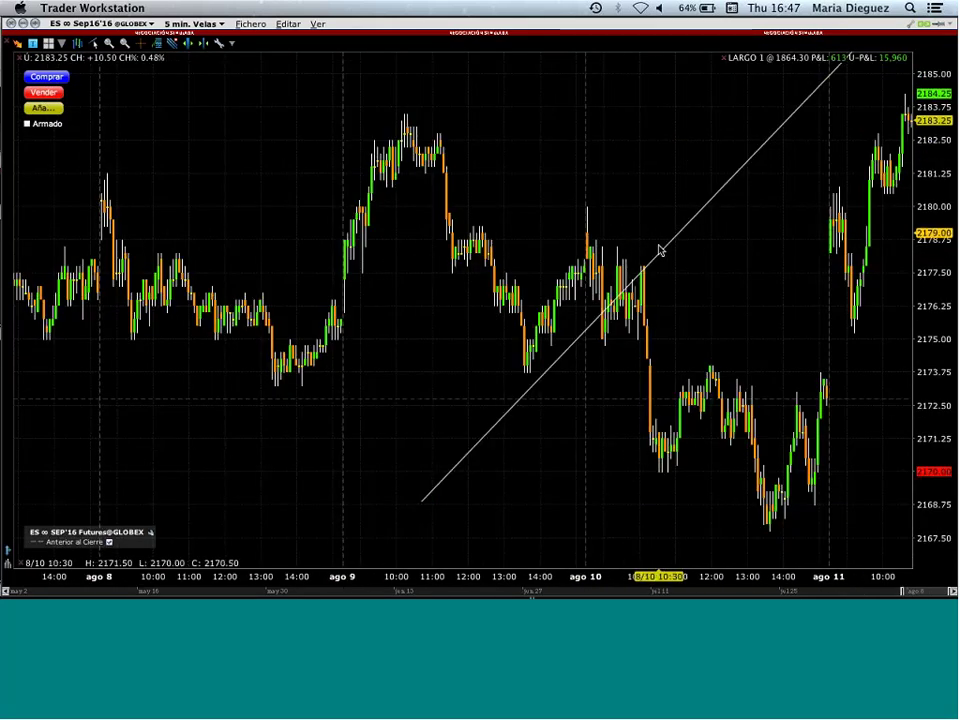
left_click(666, 244)
right_click(678, 240)
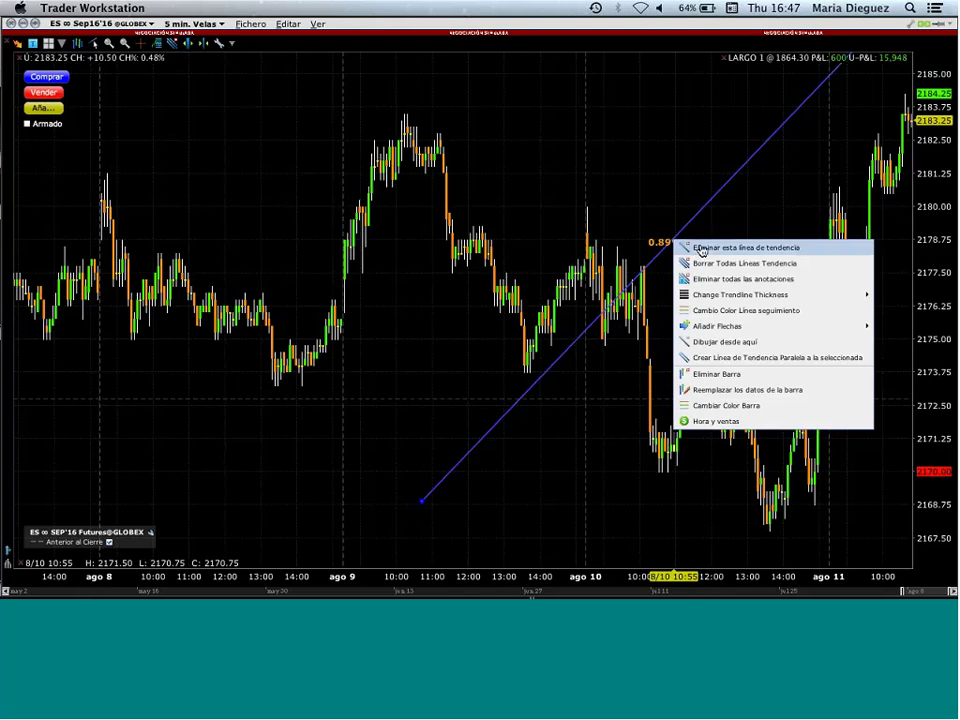
left_click(701, 248)
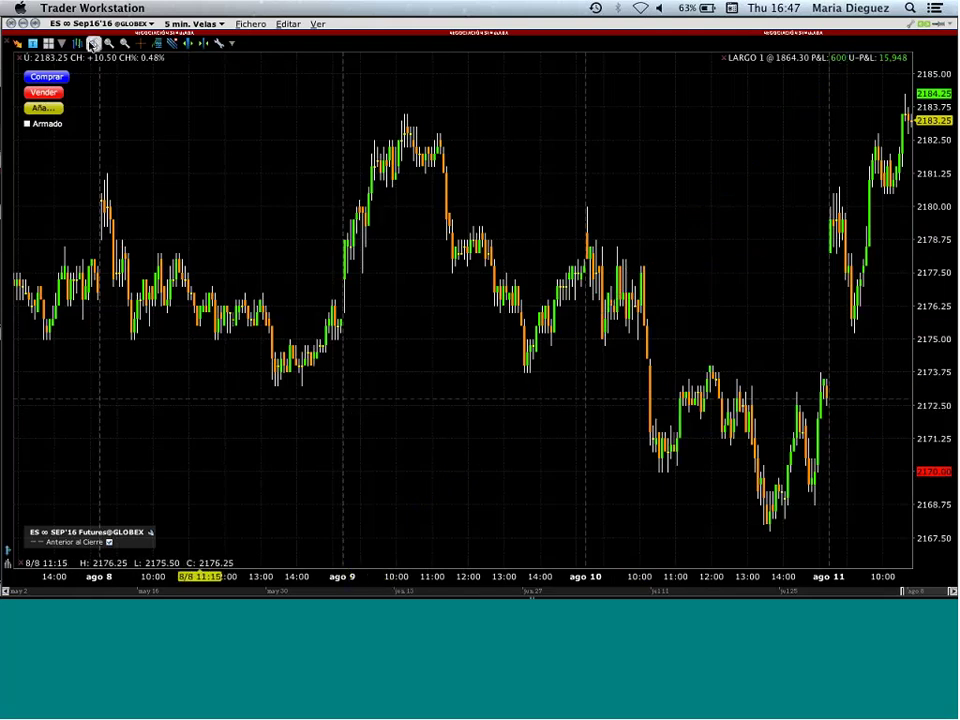
Step: Add a horizontal trend line at 2183.24 near the August 9 high
left_click(92, 44)
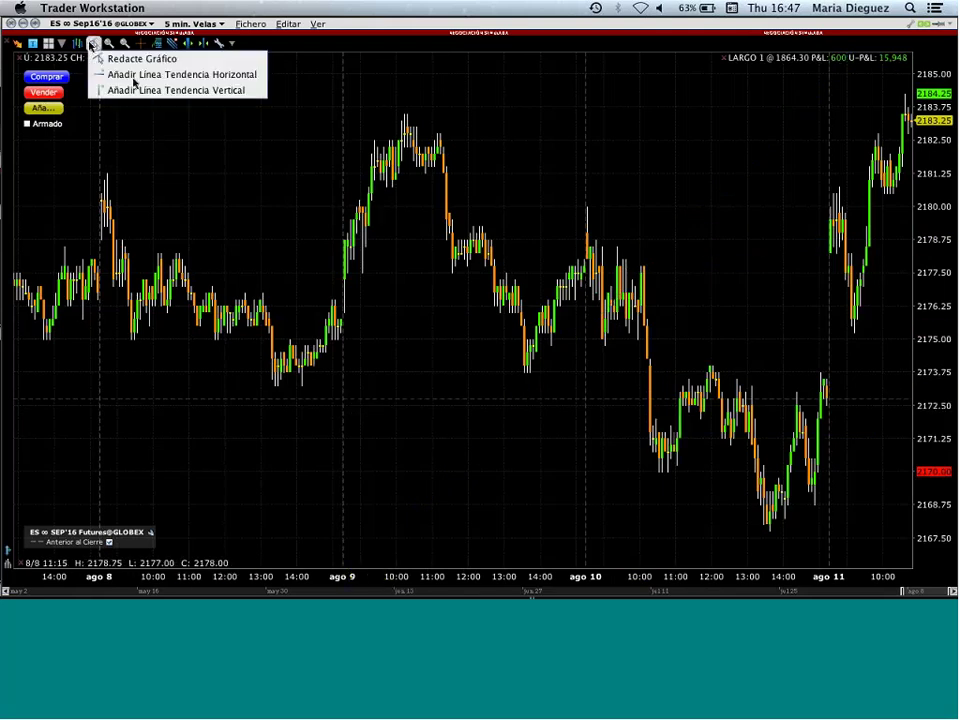
left_click(220, 90)
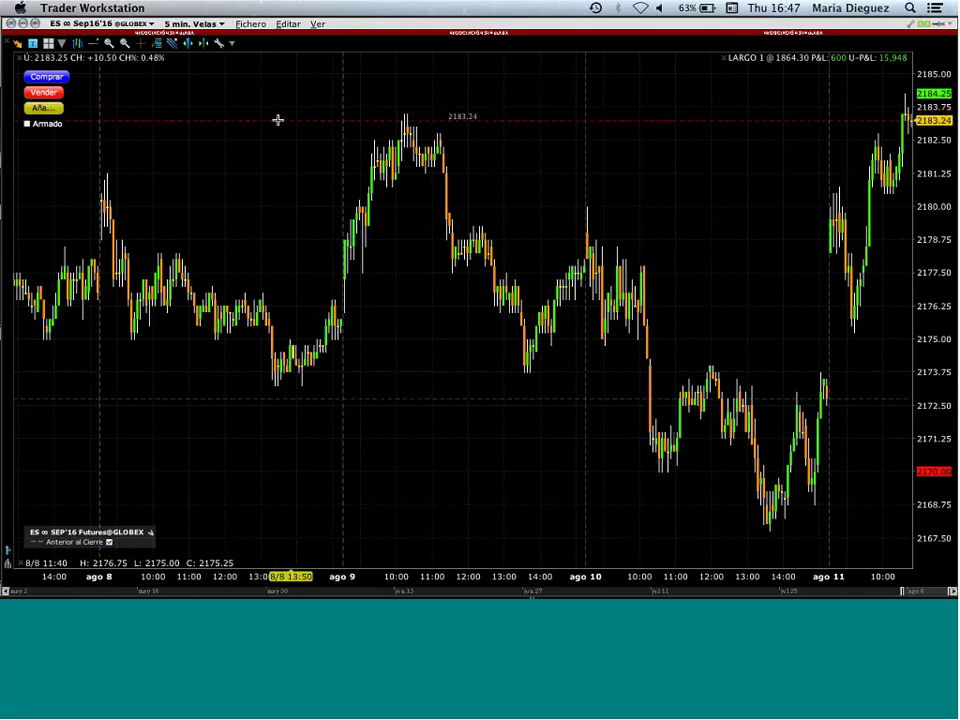
left_click(290, 121)
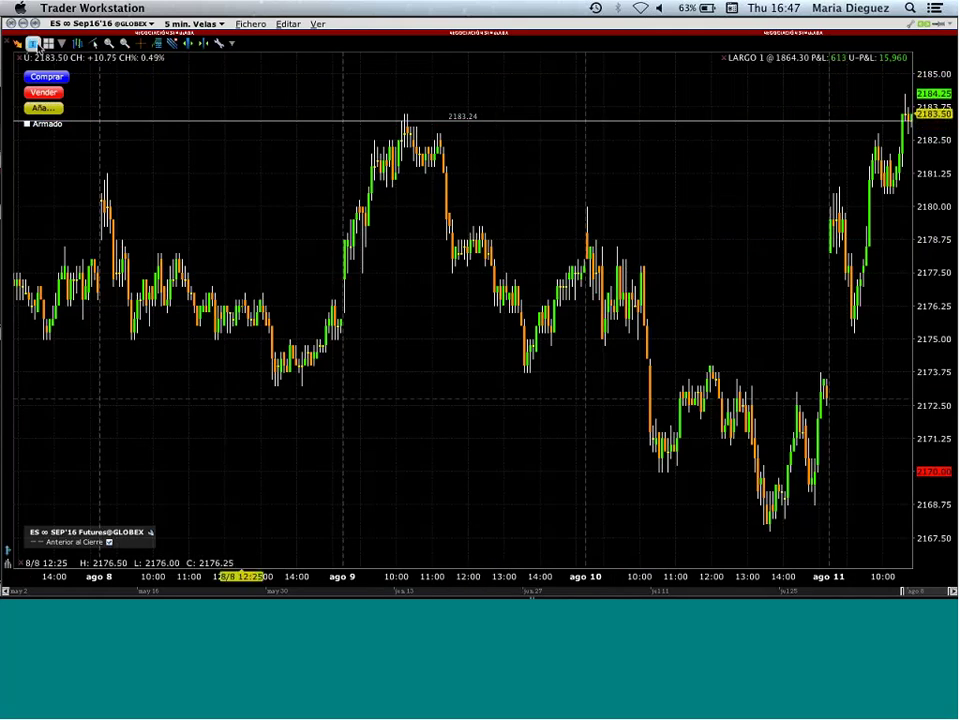
Step: Add the text comment "Test" and place it on the horizontal line near the start of August 10
left_click(33, 45)
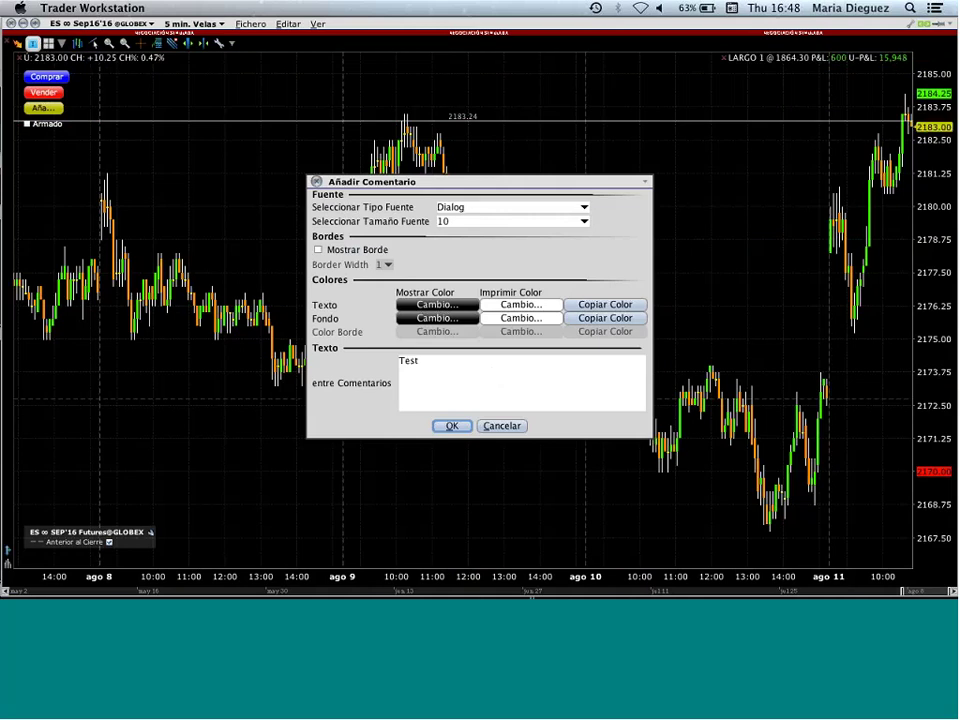
left_click(451, 425)
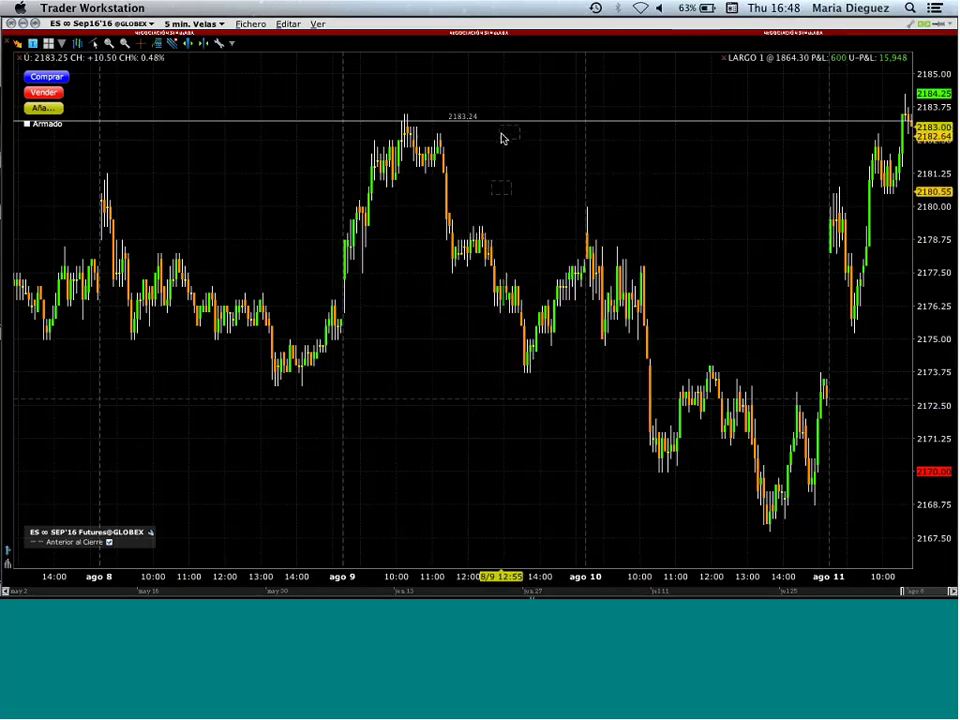
left_click(606, 122)
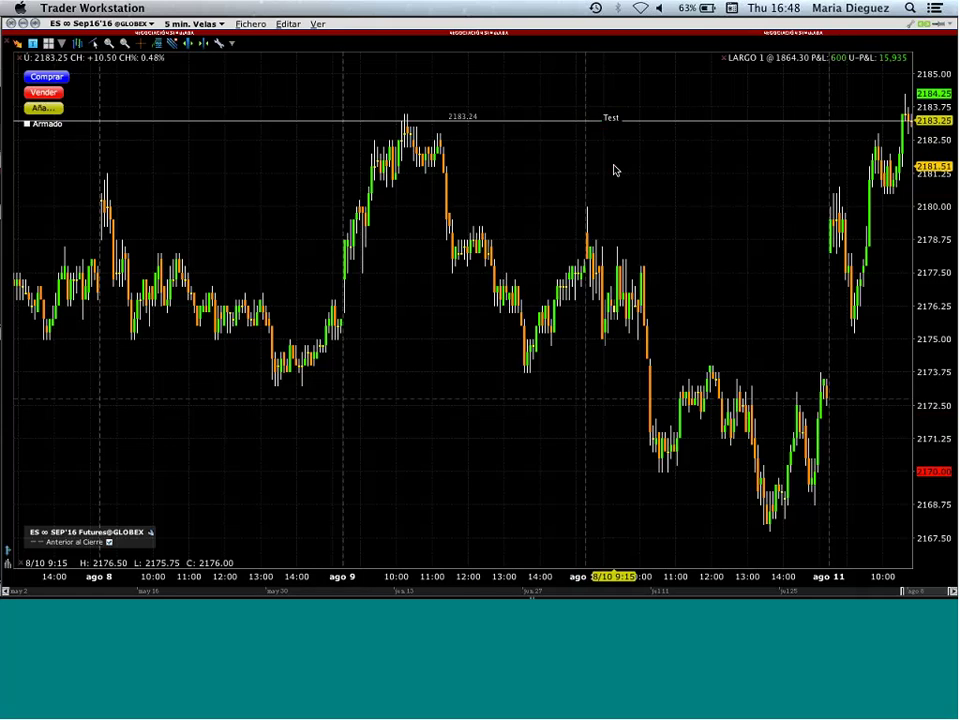
Step: Delete the horizontal trend line at 2183.24
right_click(537, 124)
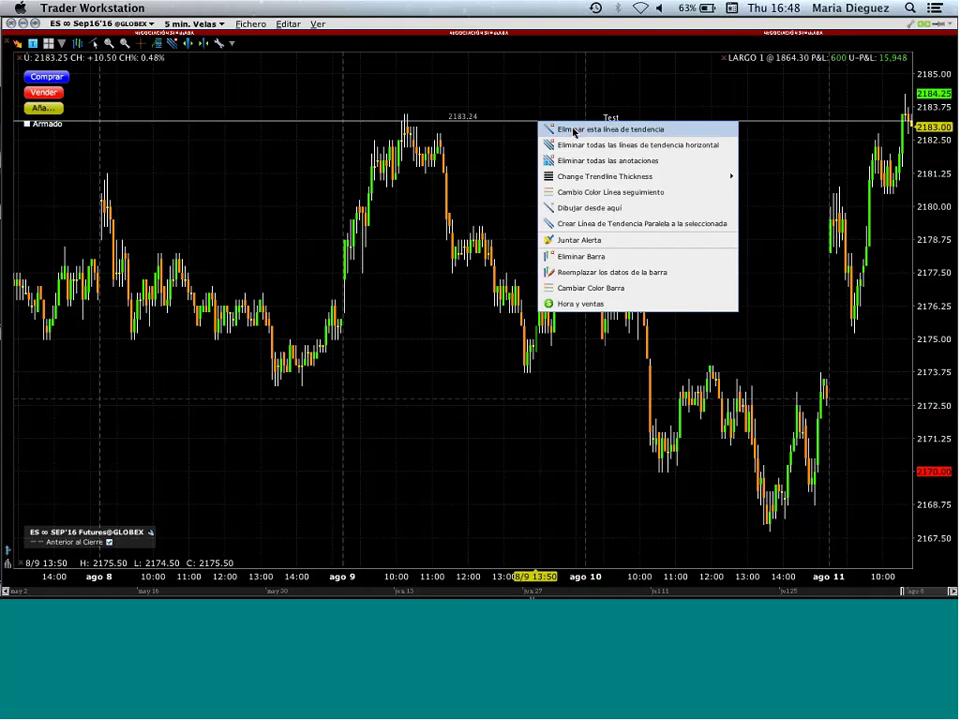
left_click(572, 130)
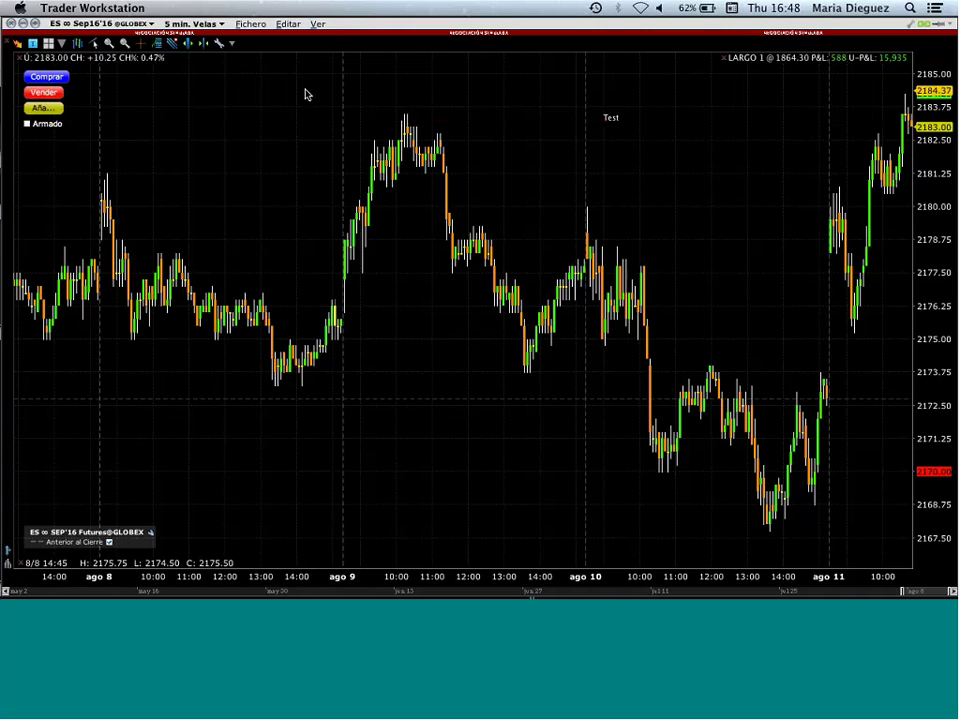
Step: Set the ES chart's position indicator (Indicador de posición) to Personal
left_click(317, 24)
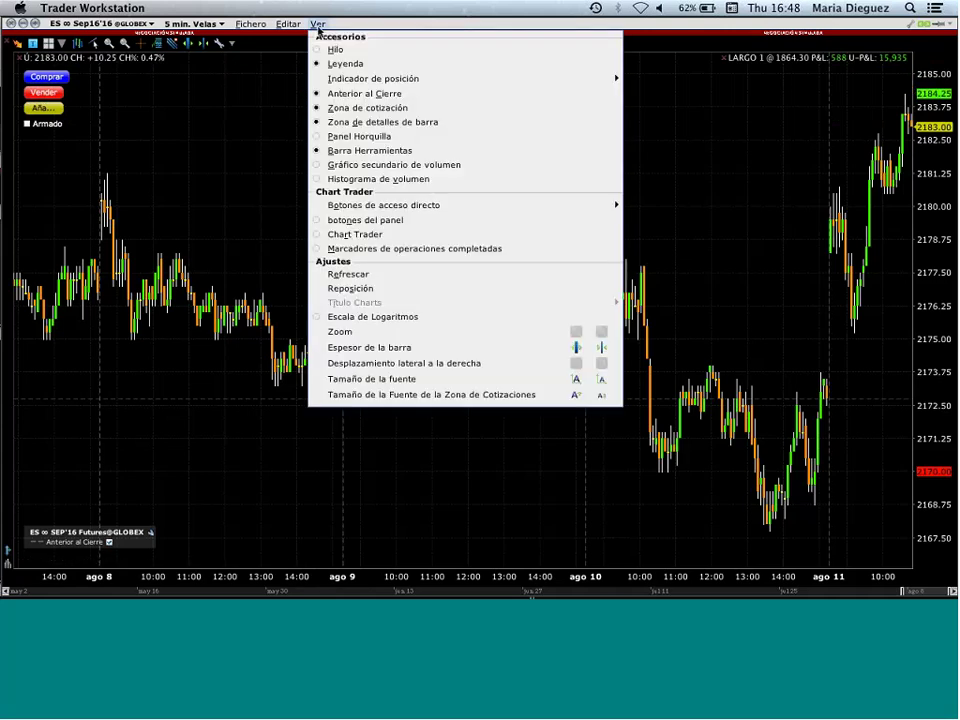
mouse_move(336, 77)
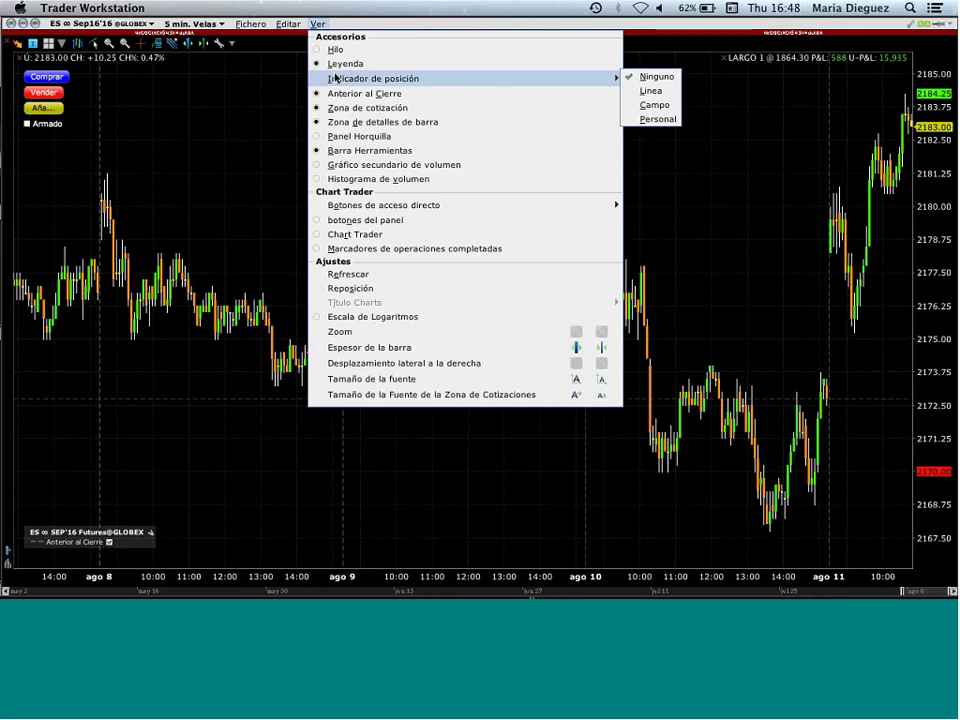
left_click(657, 120)
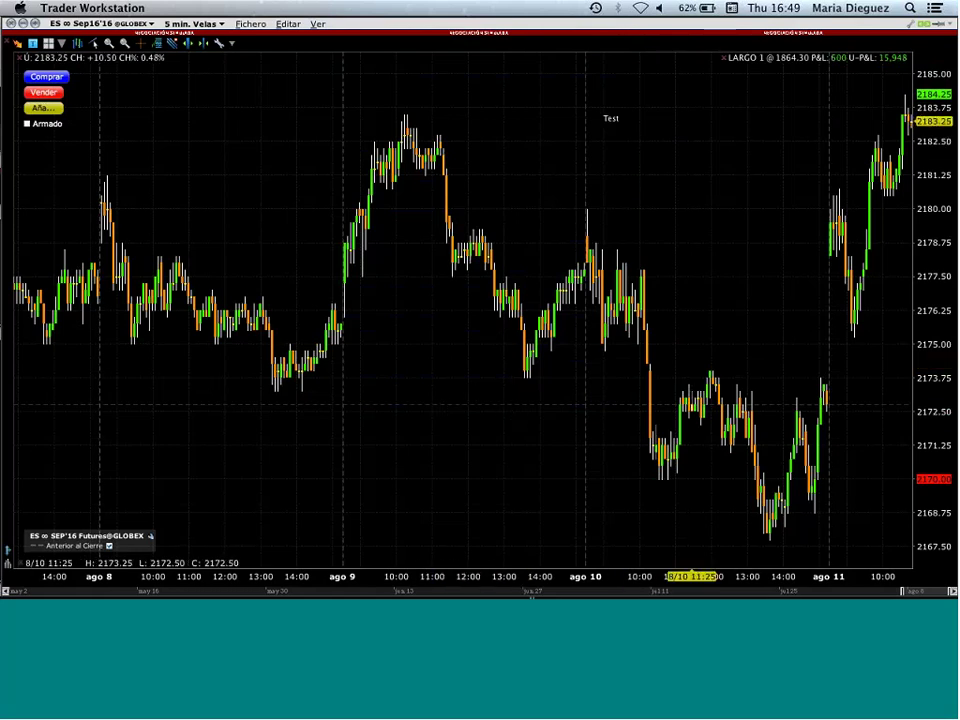
Step: Examine the ES chart across wider and narrower date ranges and price scales to look for the position indicator
scroll(693, 239, "down", 3)
scroll(693, 239, "up", 3)
scroll(693, 239, "down", 3)
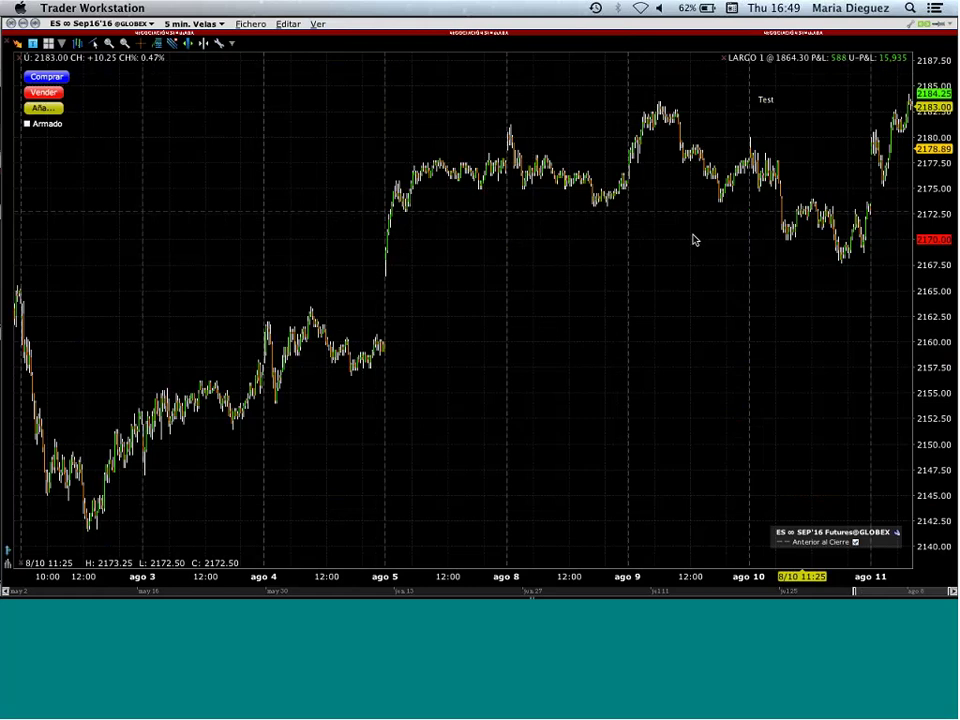
scroll(679, 321, "up", 5)
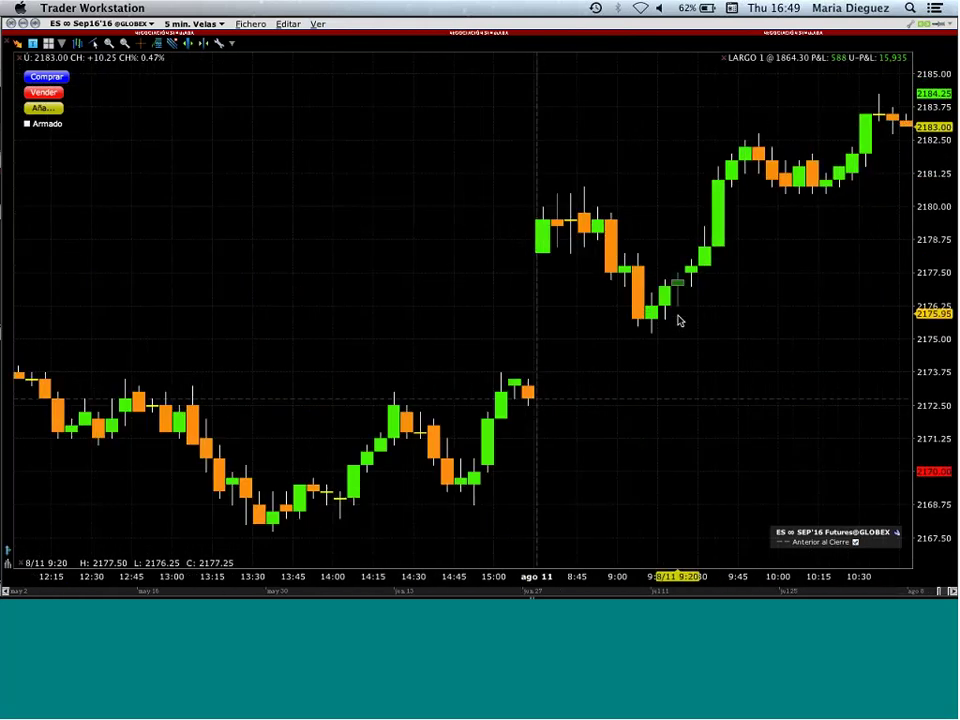
scroll(678, 321, "down", 2)
scroll(678, 321, "down", 3)
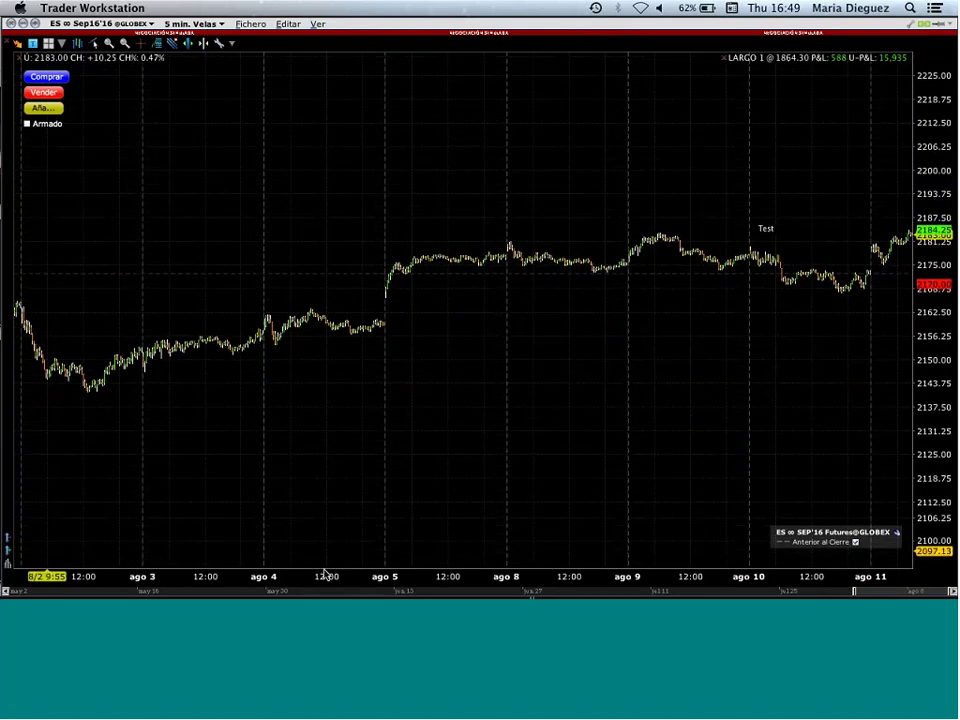
scroll(438, 488, "up", 3)
scroll(438, 488, "down", 3)
scroll(438, 488, "up", 5)
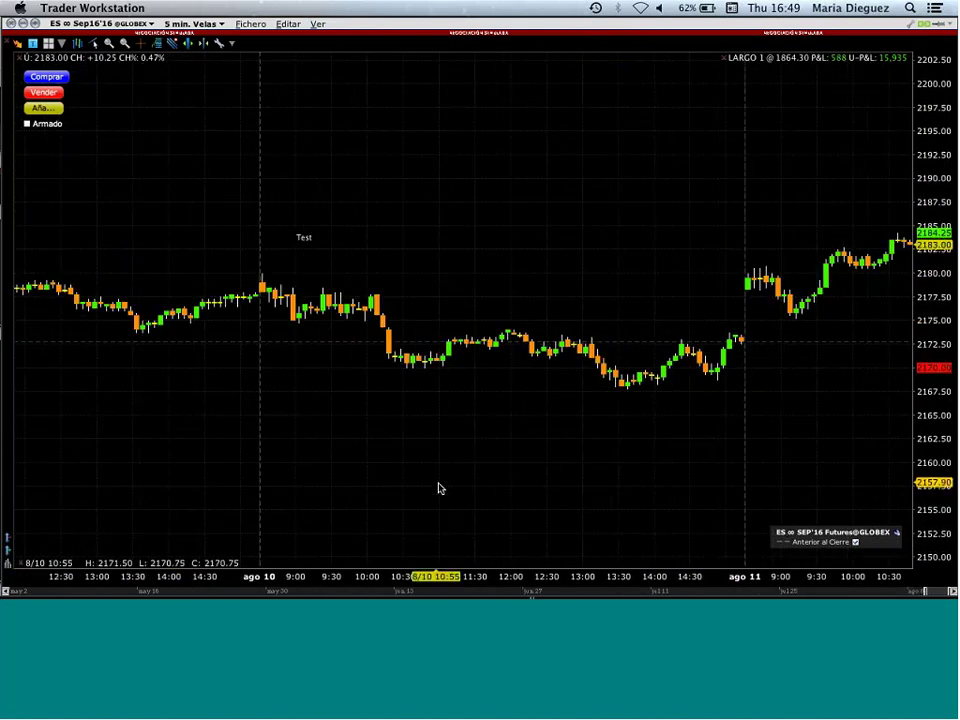
Step: Switch the chart to the AAPL stock on NASDAQ
left_click(151, 24)
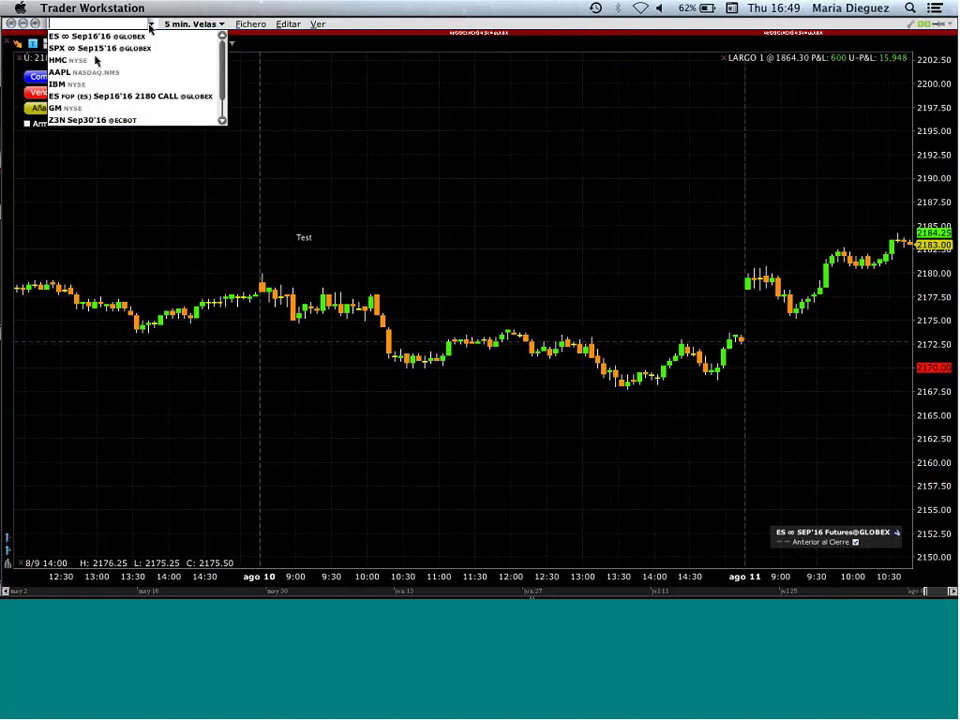
left_click(70, 72)
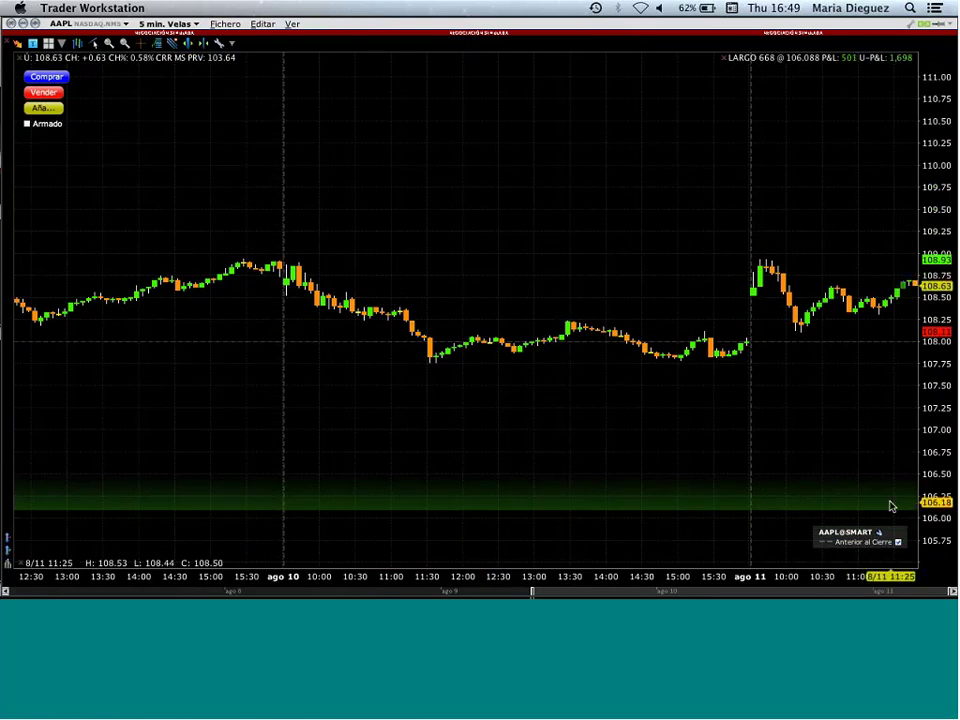
Step: Turn off the position indicator on the AAPL chart by setting it to Ninguno
left_click(292, 25)
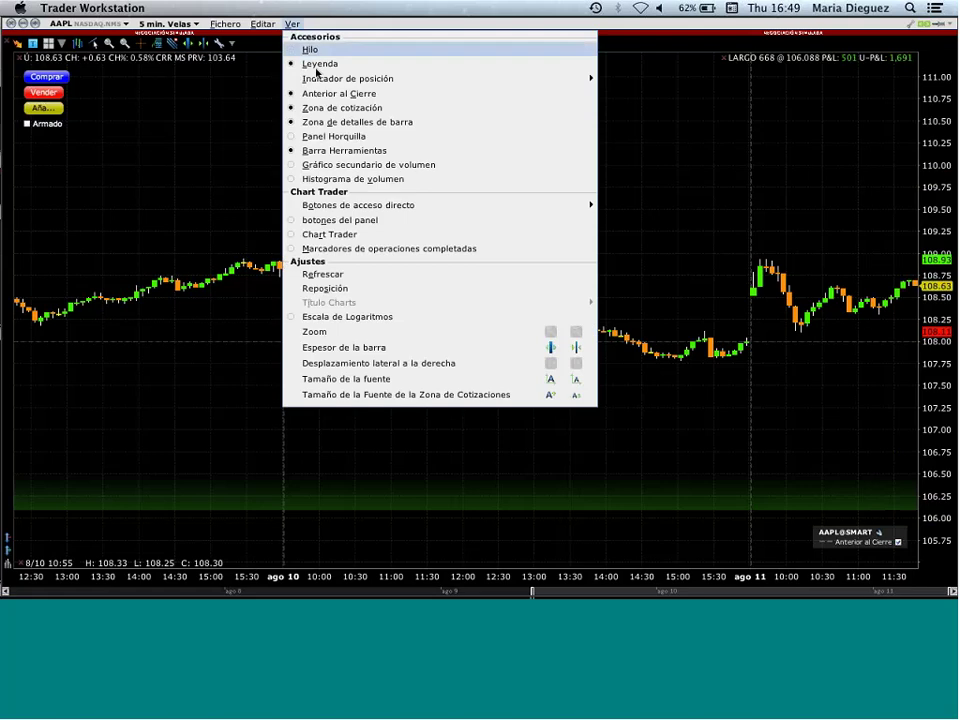
mouse_move(572, 78)
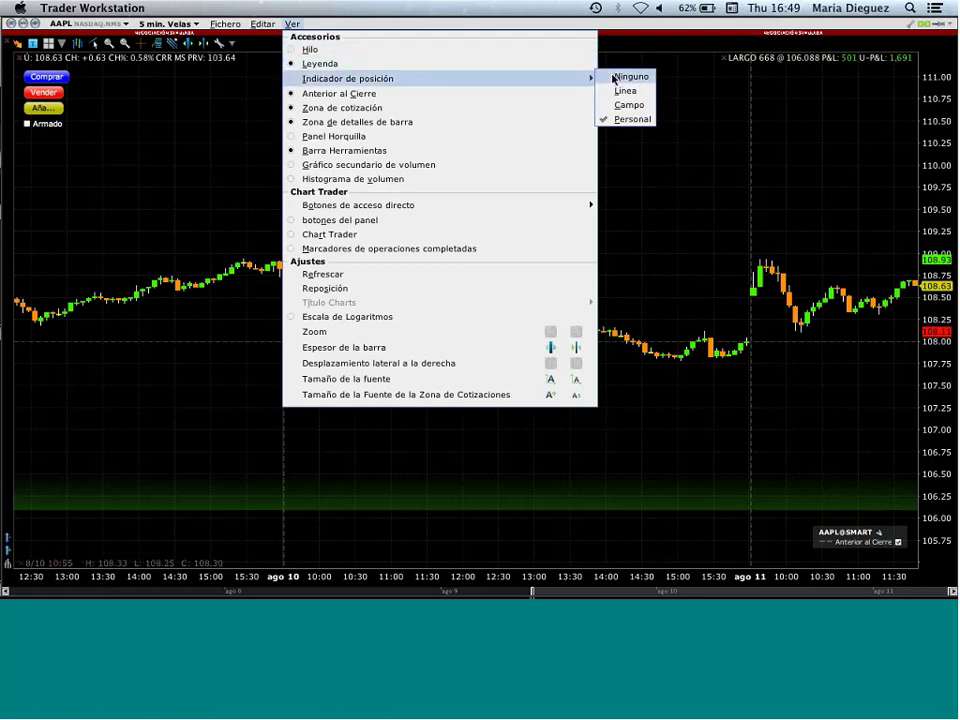
left_click(615, 77)
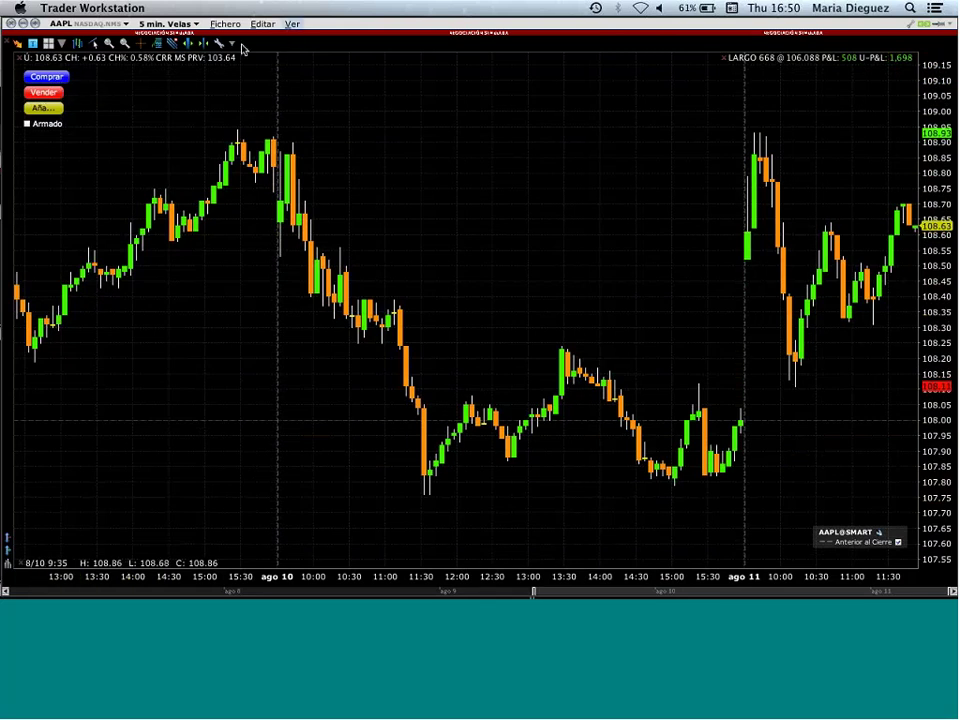
Step: Hide the quote zone (Zona de cotización) and the bar details zone (Zona de detalles de barra) on the AAPL chart
left_click(292, 23)
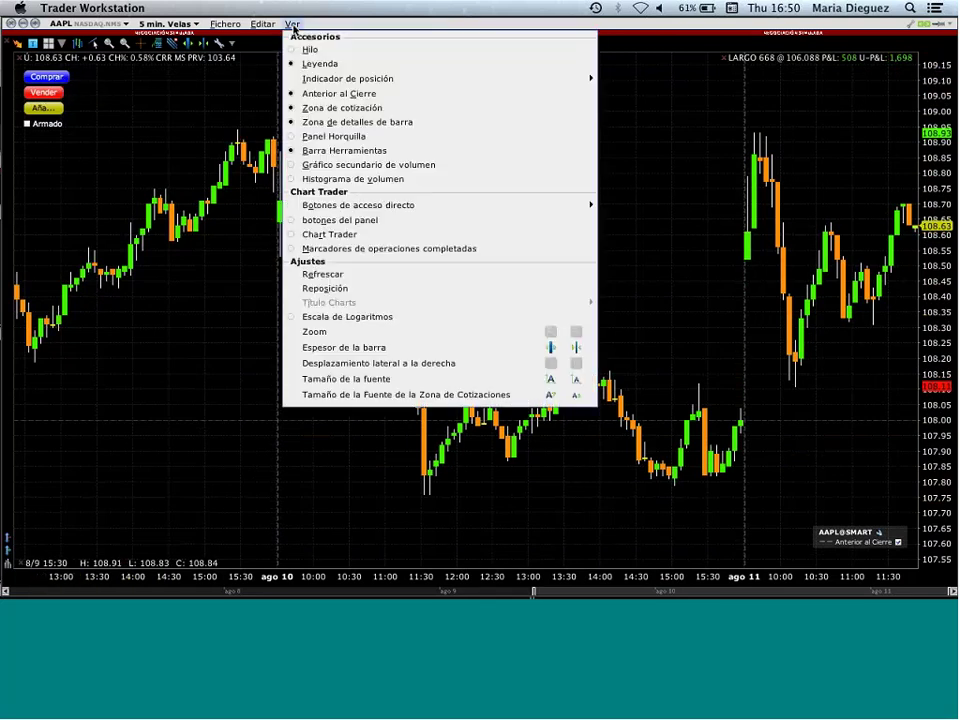
mouse_move(328, 79)
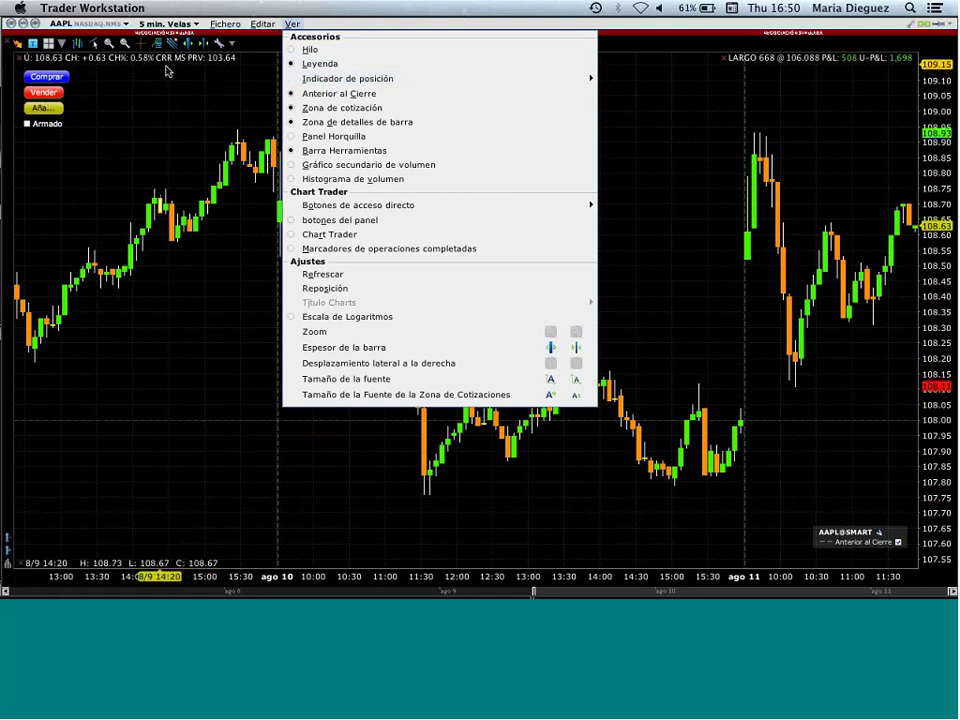
left_click(330, 107)
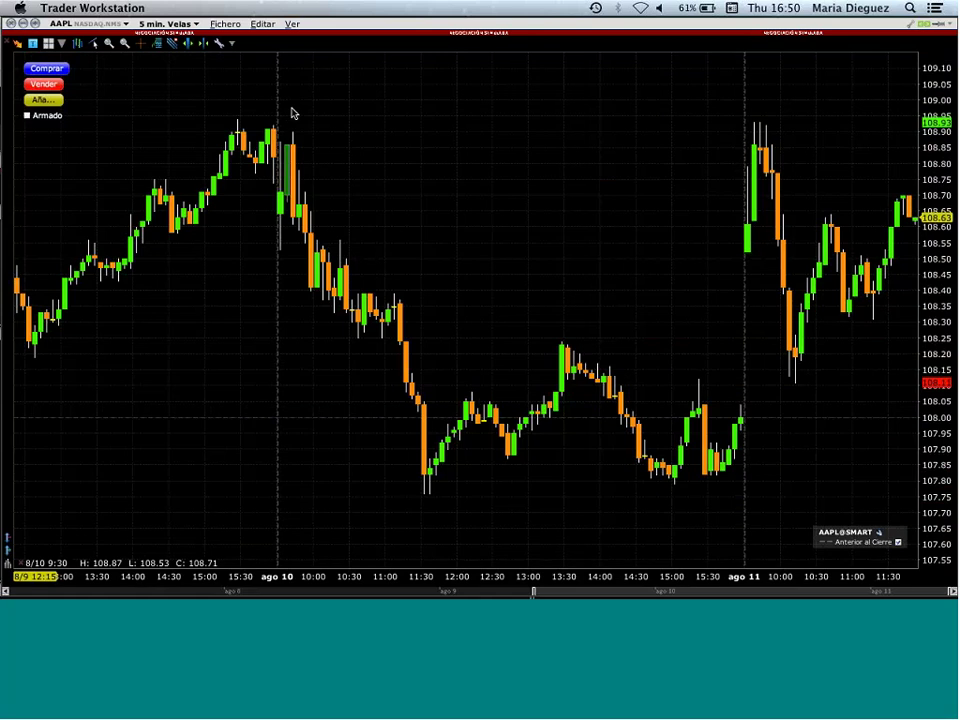
left_click(291, 24)
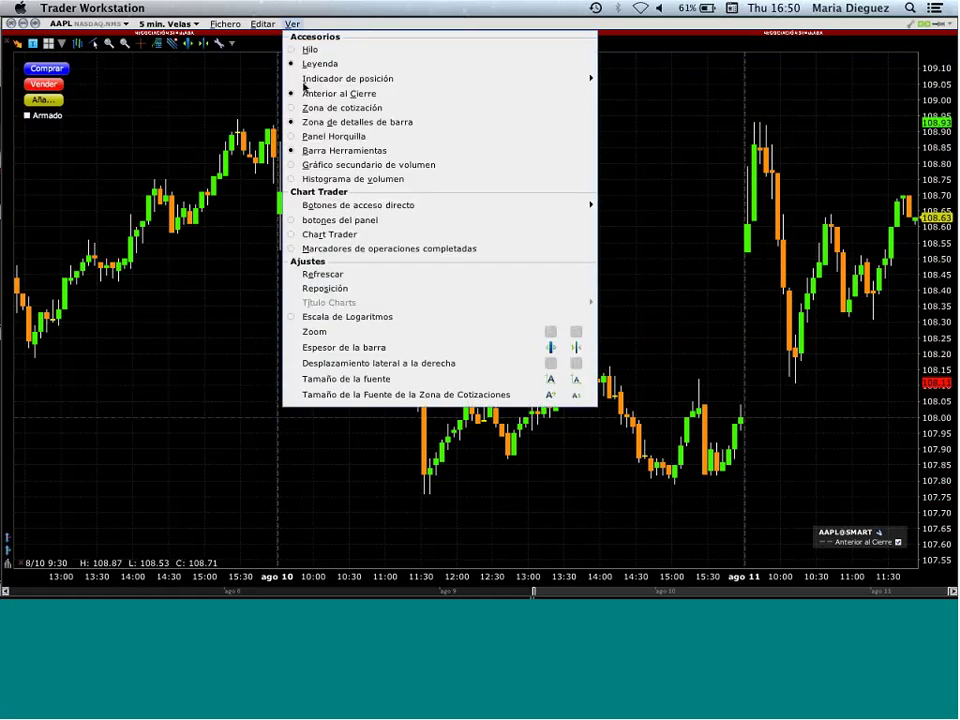
left_click(291, 123)
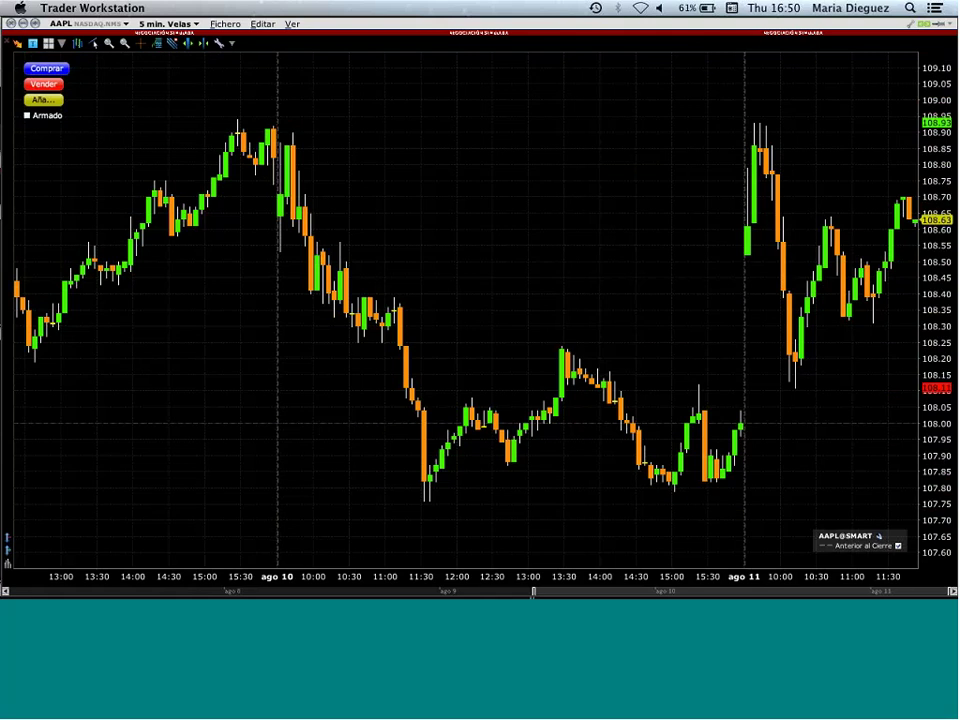
Step: Show the quote zone and the bar details zone on the AAPL chart again
left_click(290, 24)
left_click(291, 112)
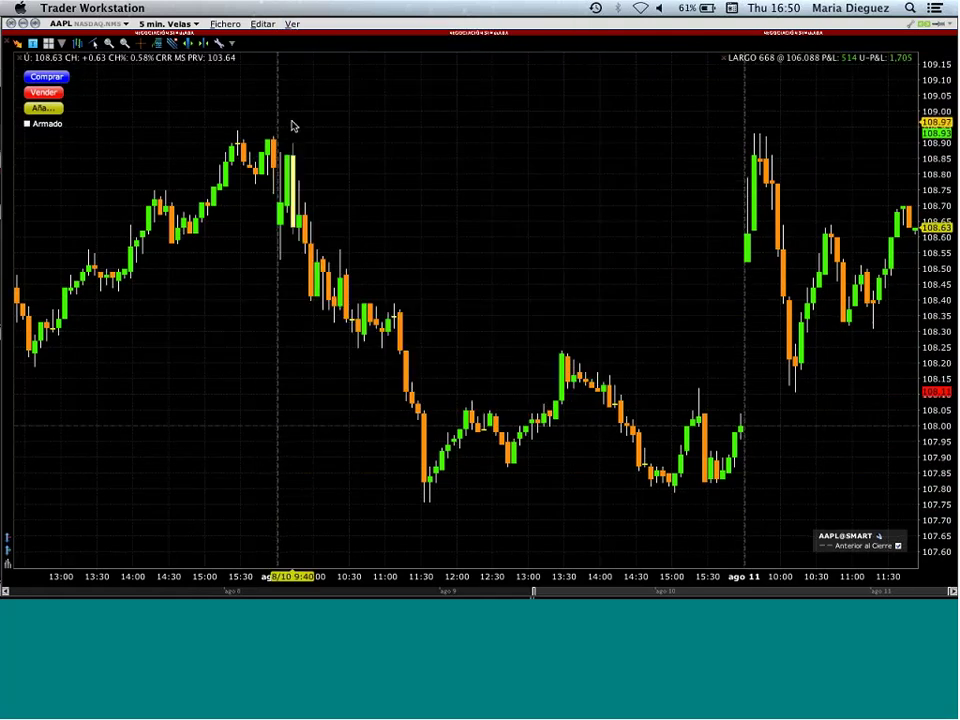
left_click(292, 24)
left_click(293, 122)
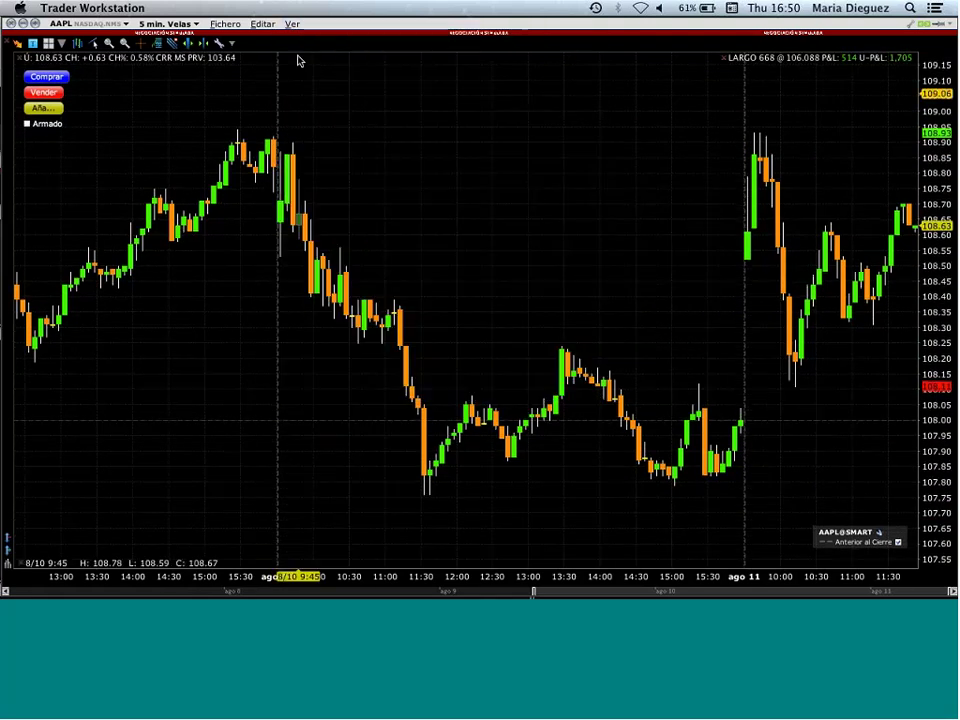
Step: Set the Chart Trader quick-access buttons (Botones de acceso directo) to display in the Barra Herramientas
left_click(292, 24)
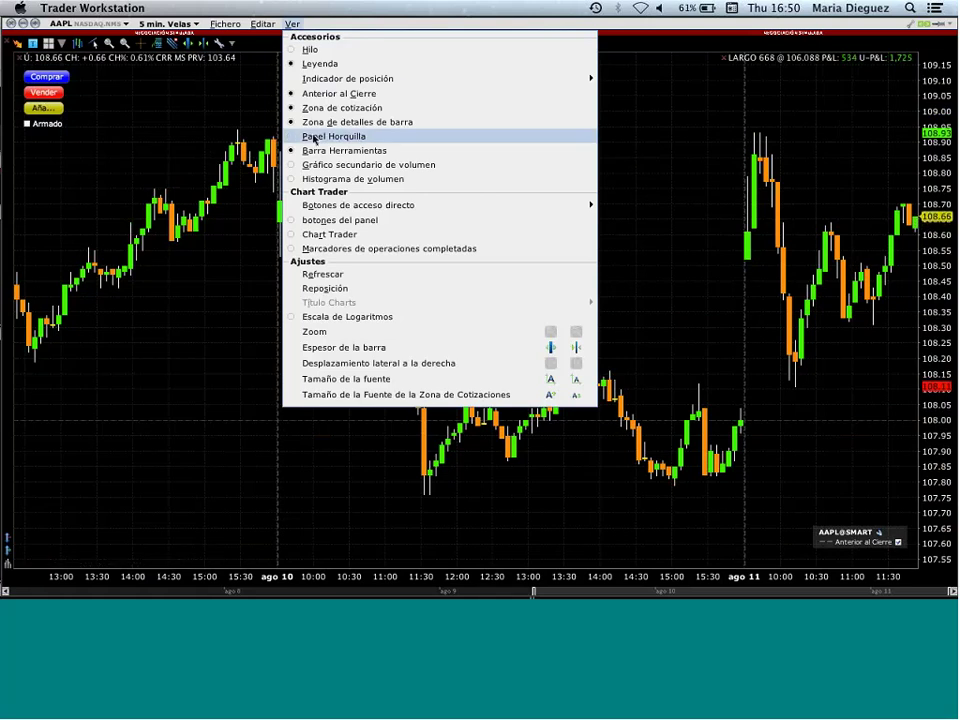
mouse_move(330, 205)
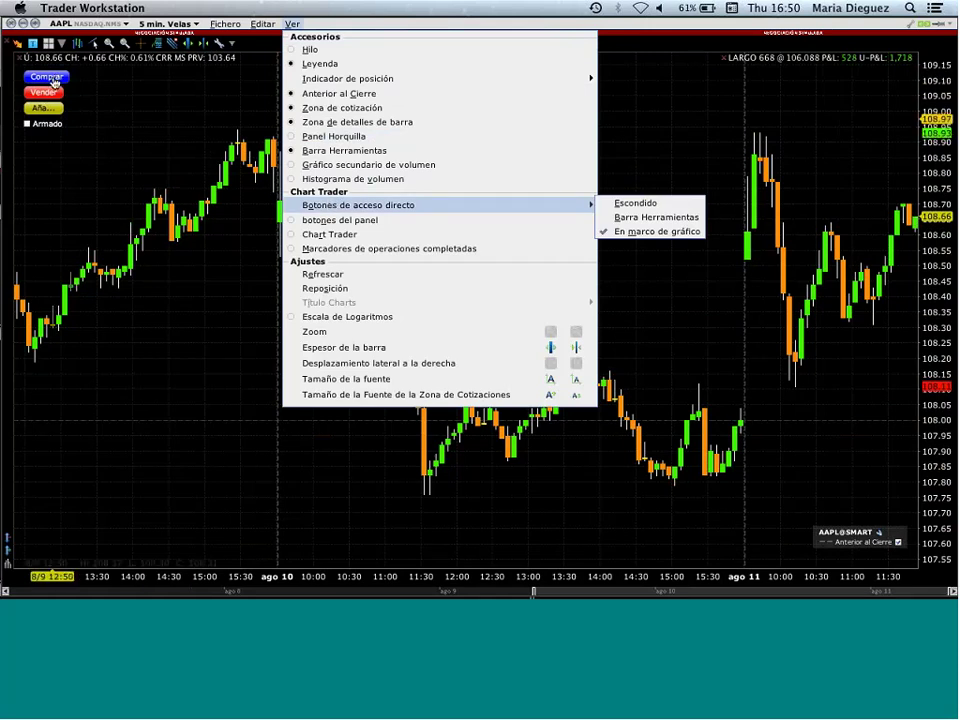
left_click(622, 216)
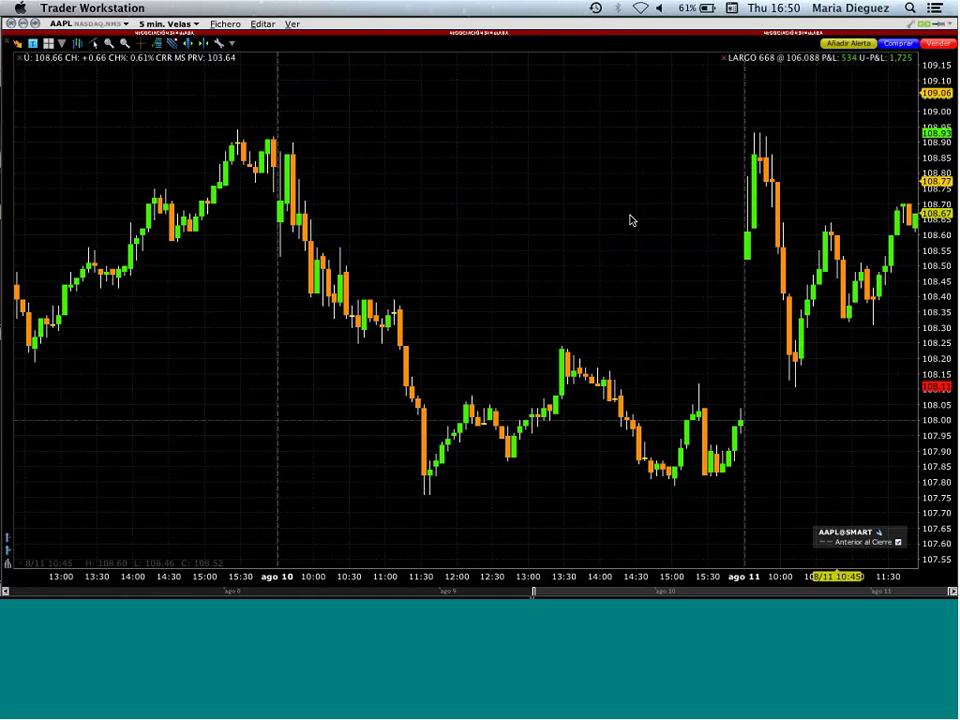
Step: Return the Chart Trader quick-access buttons to the chart frame with En marco de gráfico
left_click(290, 24)
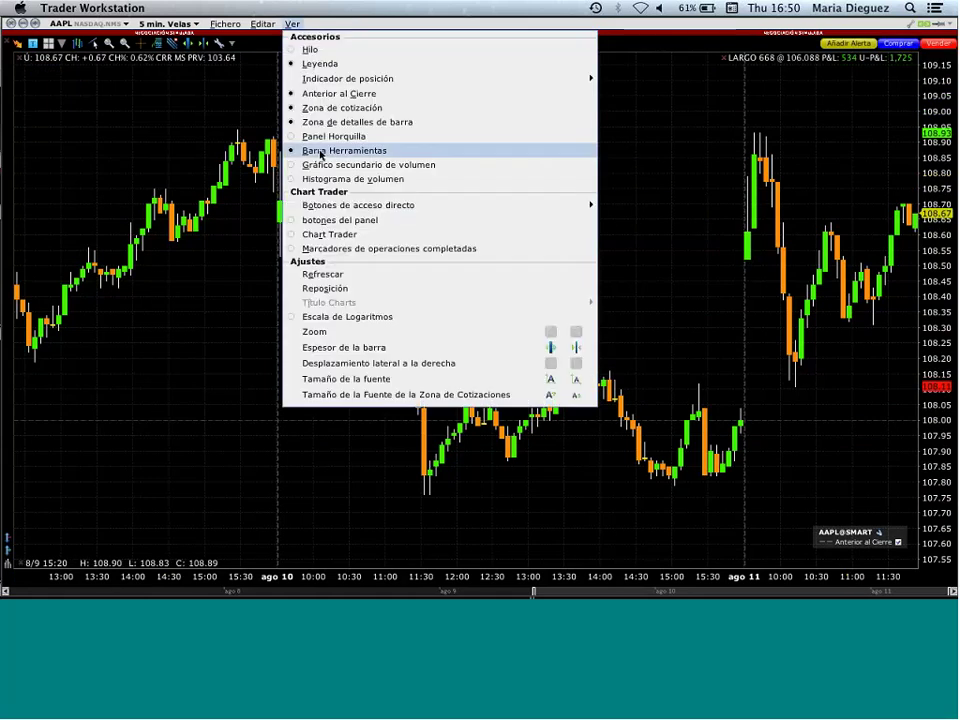
mouse_move(480, 205)
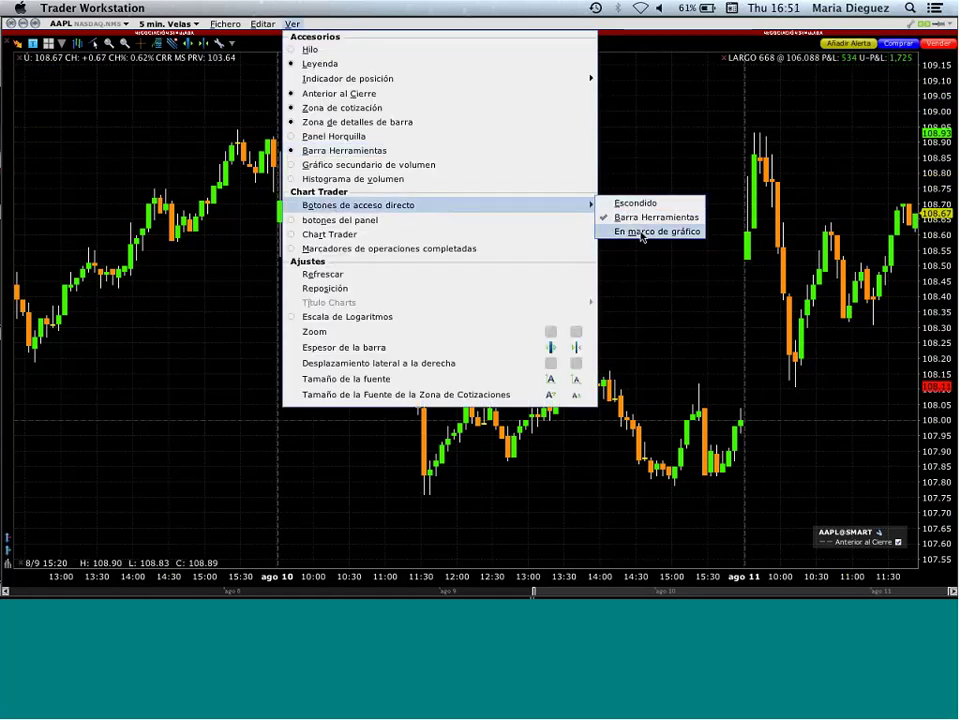
left_click(641, 236)
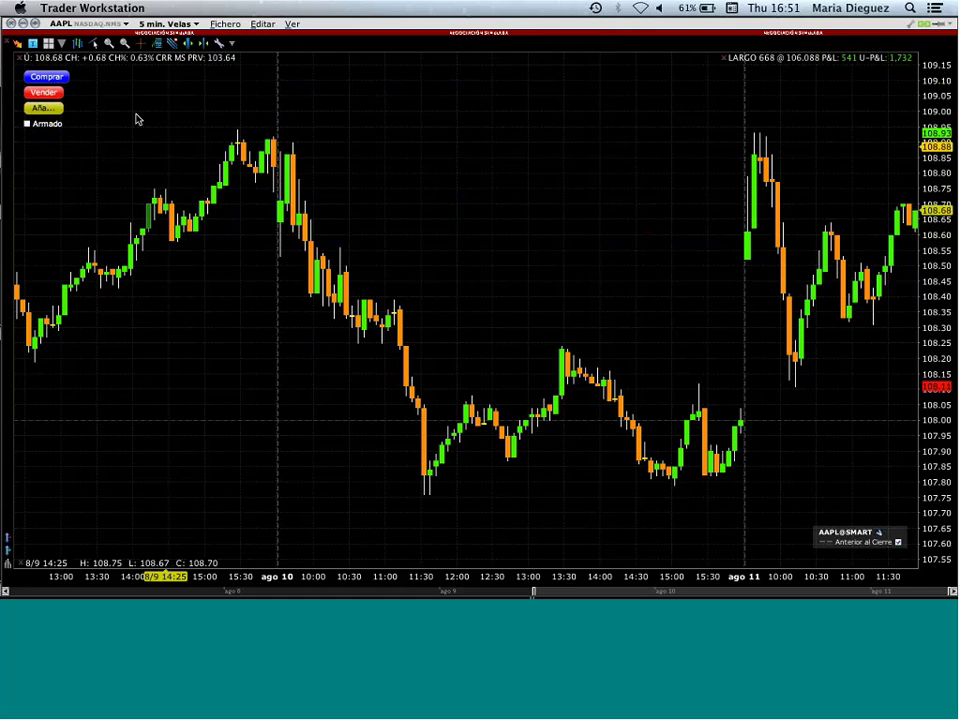
Step: Create an untransmitted AAPL limit buy order on the chart at 108.48
left_click(65, 76)
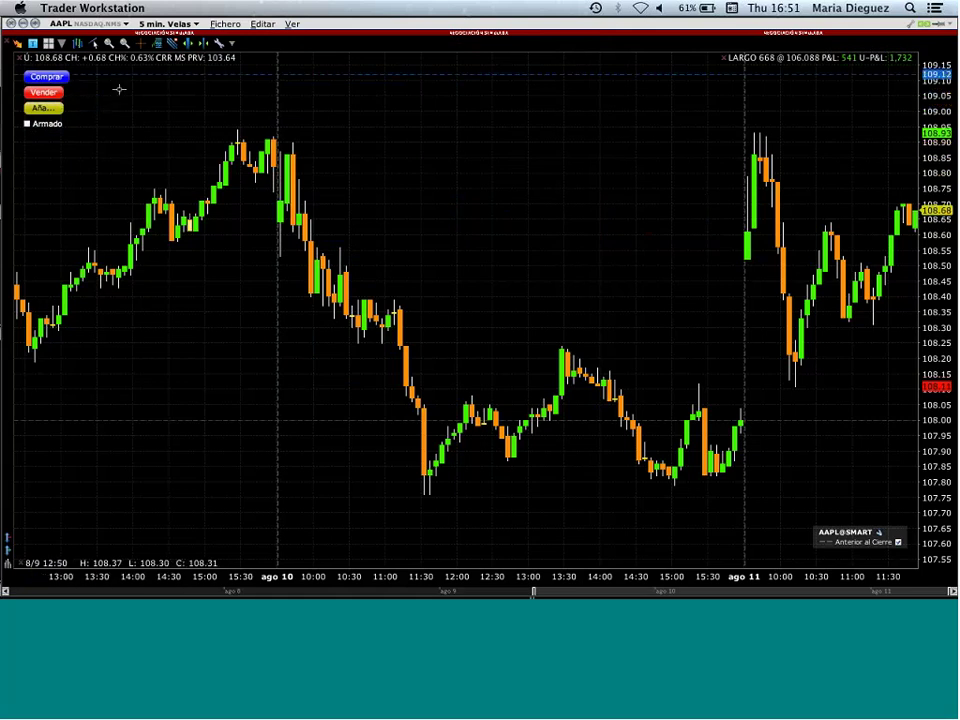
left_click(195, 272)
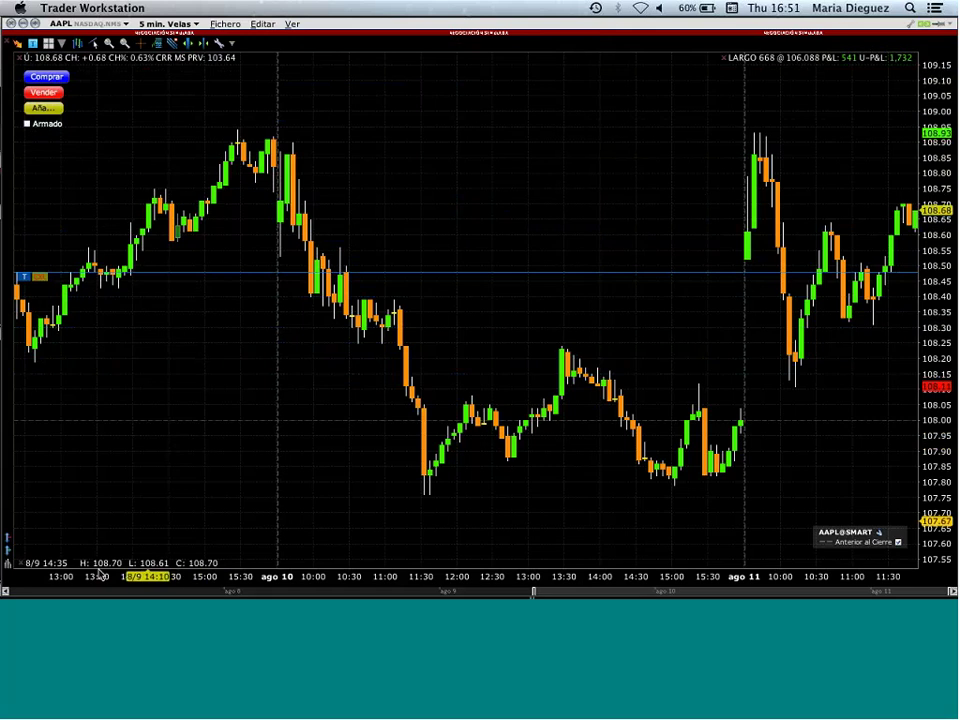
Step: Display the orders panel beneath the AAPL chart to show the pending buy order
left_click(292, 23)
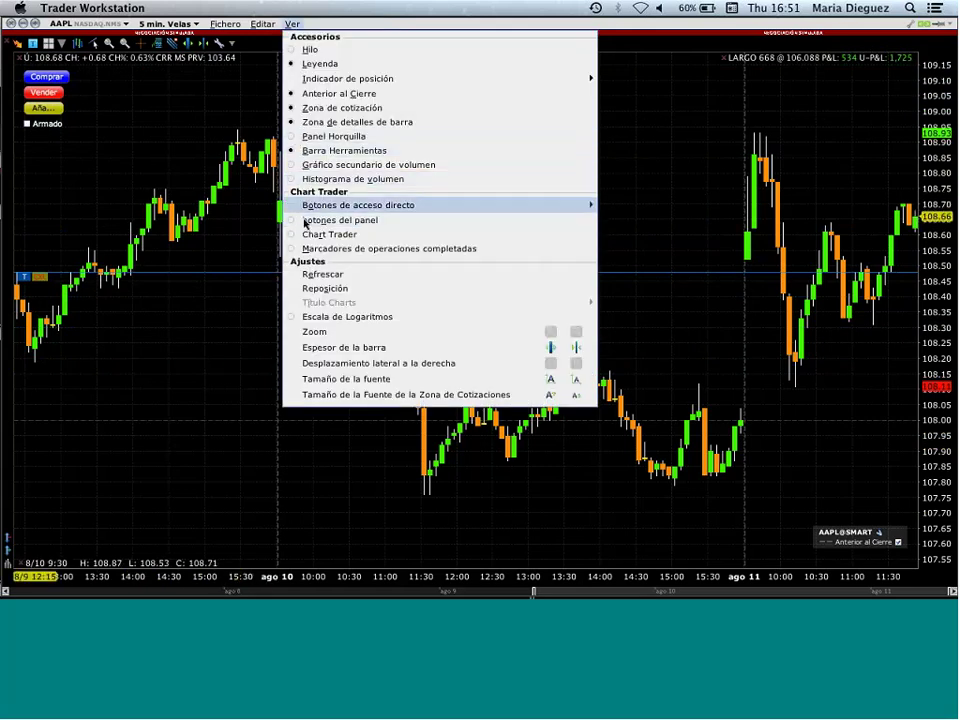
left_click(167, 120)
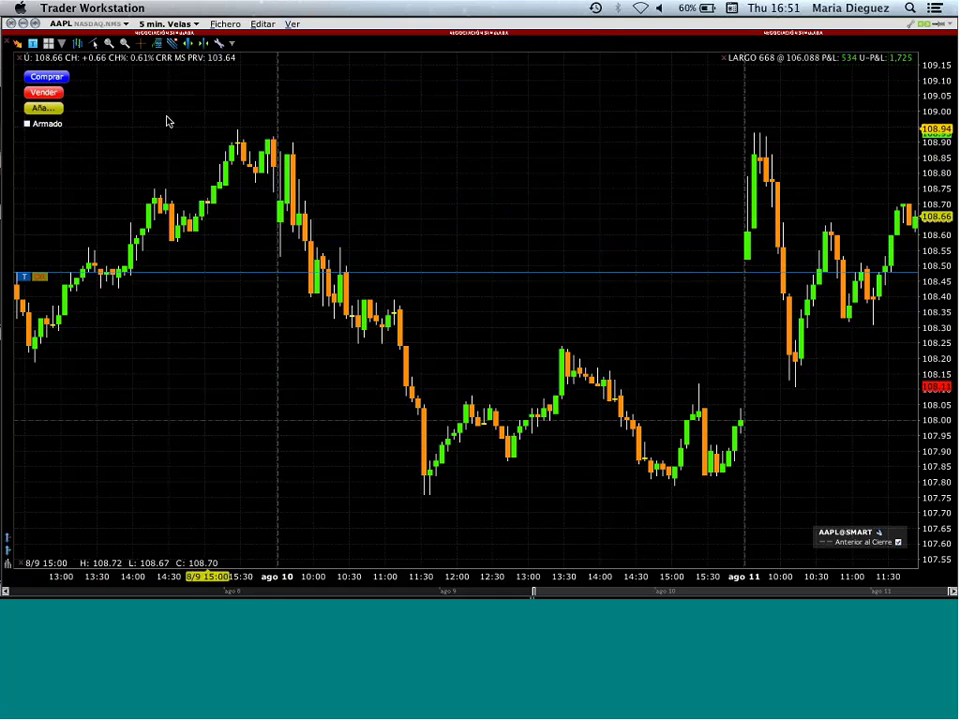
left_click(36, 76)
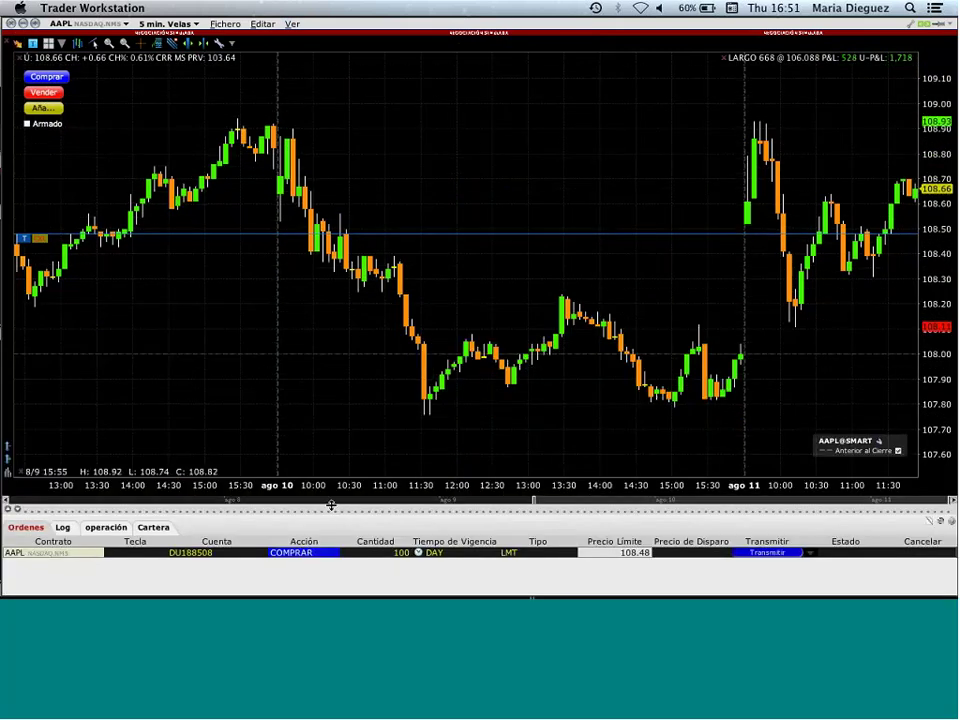
Step: Review the time-in-force (Tiempo de Vigencia) options of the AAPL buy order and look at its order type column
left_click(439, 553)
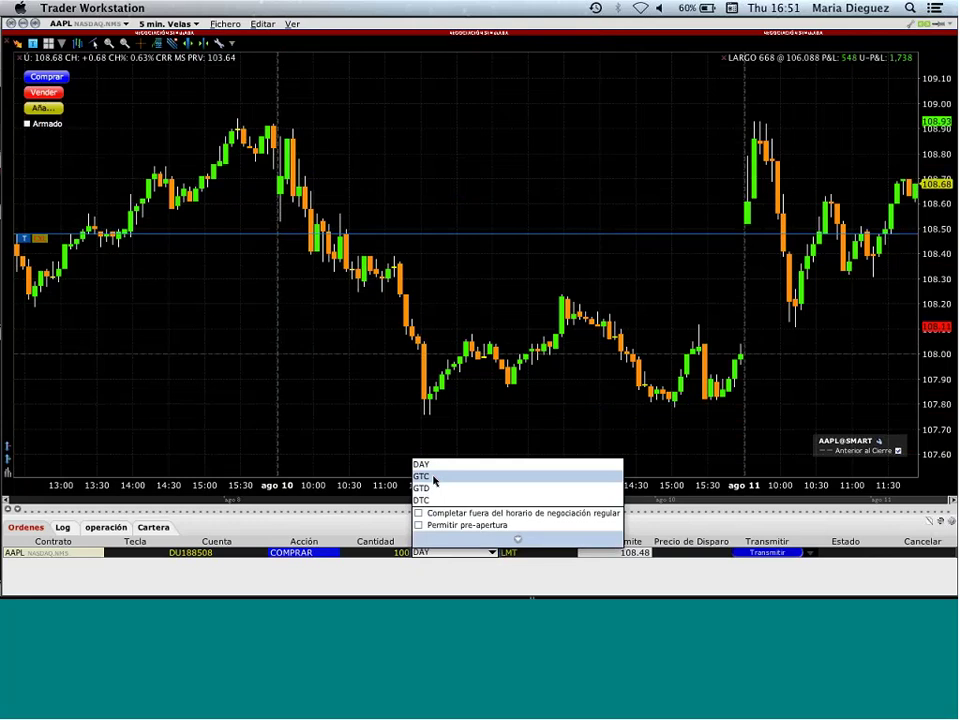
left_click(480, 594)
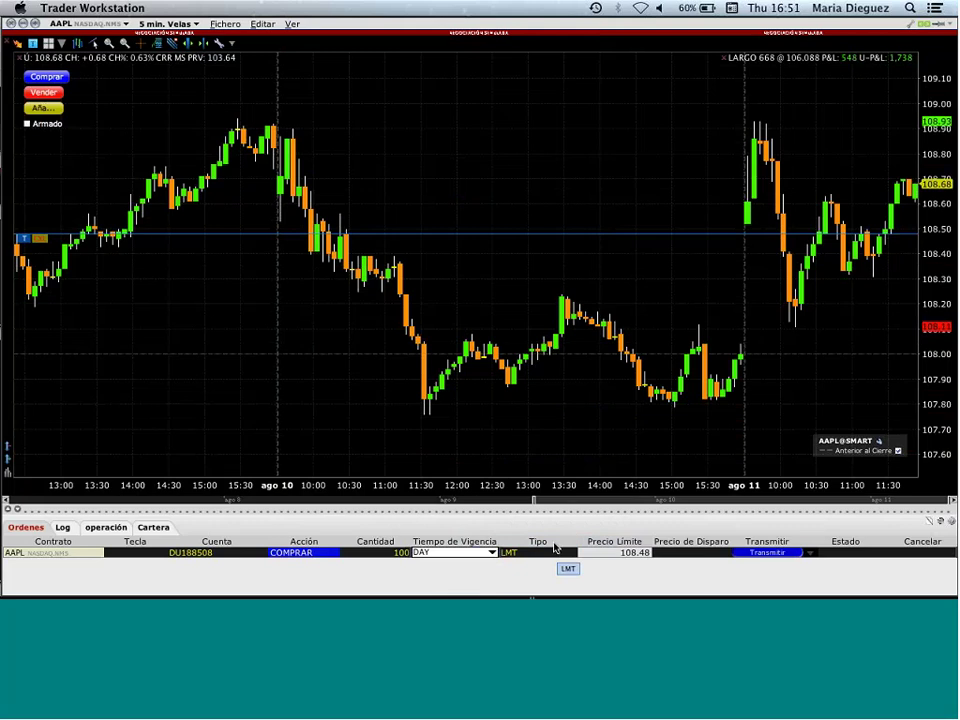
mouse_move(555, 542)
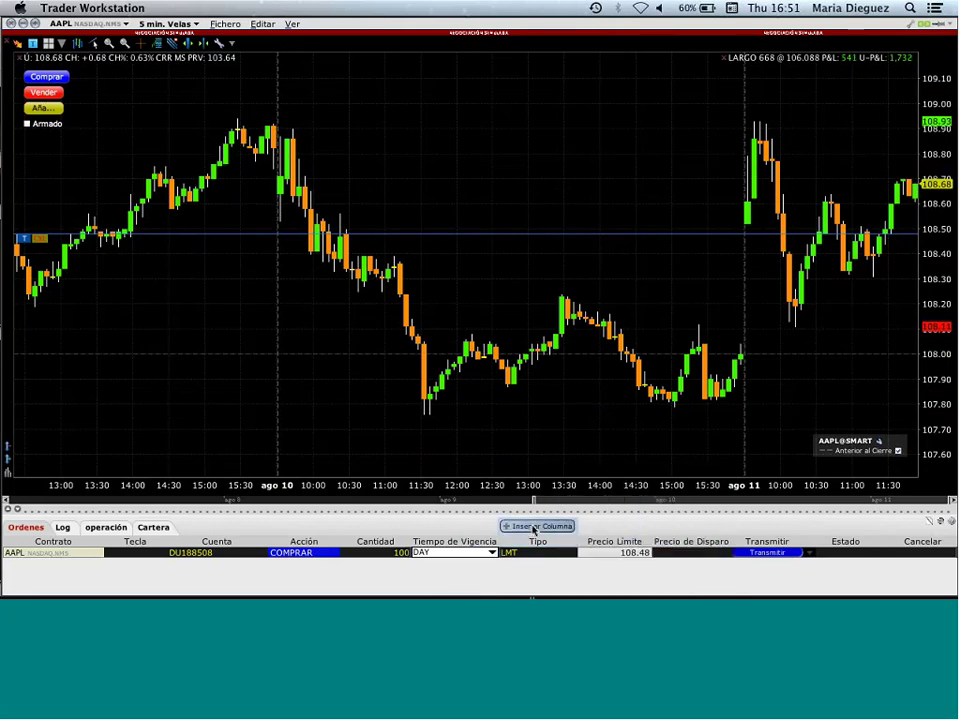
Step: Insert the Valor de la Cantidad and Tipo de Cantidad columns from the Cantidad category into the orders table
right_click(534, 530)
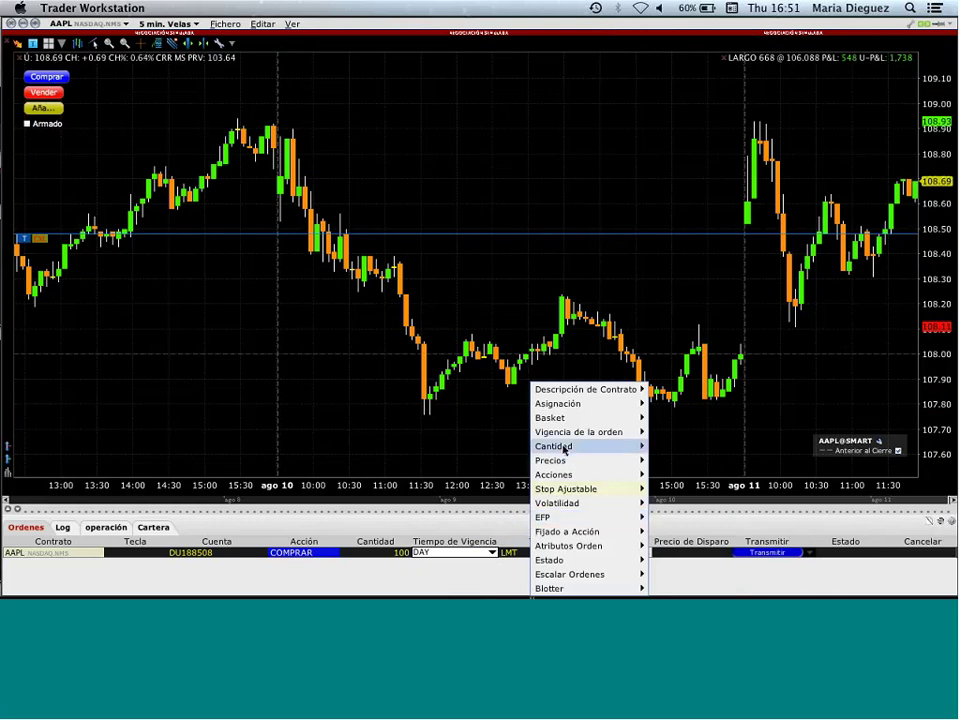
mouse_move(567, 447)
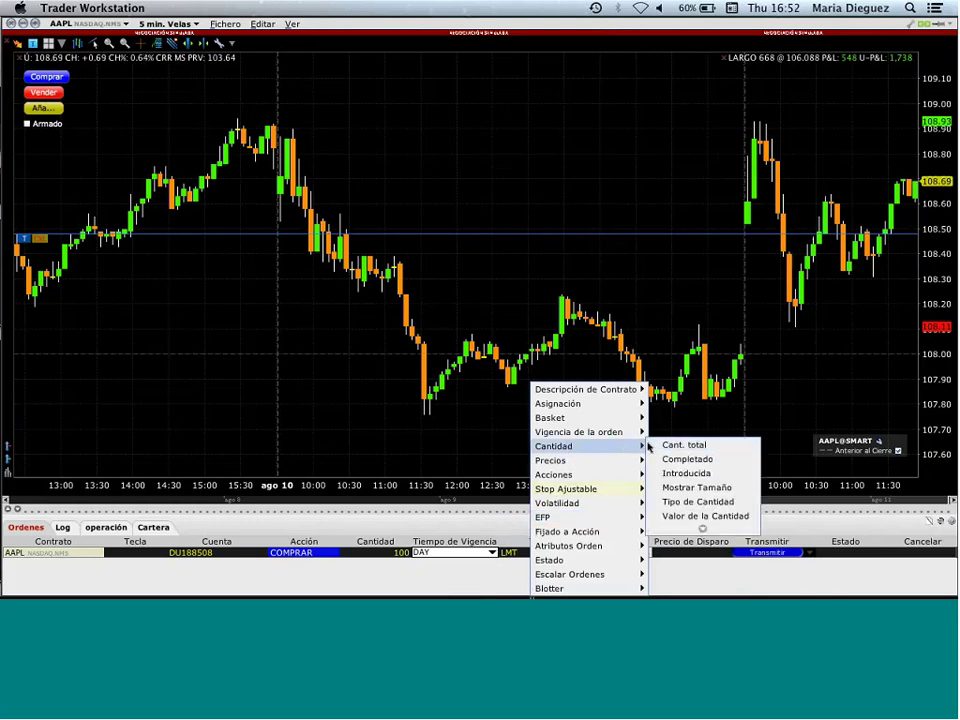
left_click(703, 527)
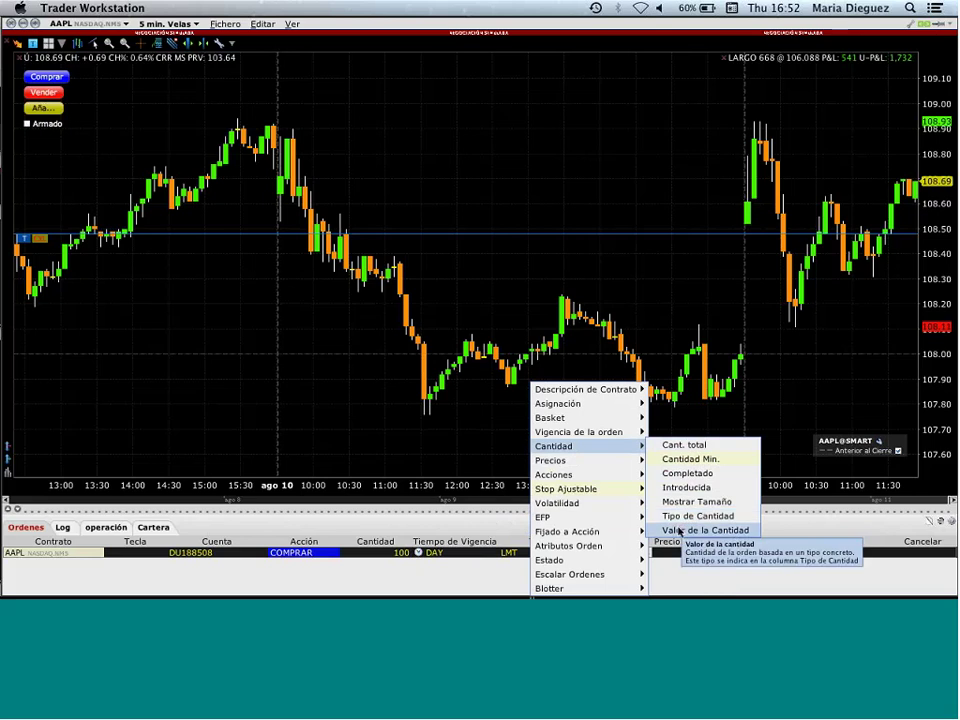
left_click(679, 519)
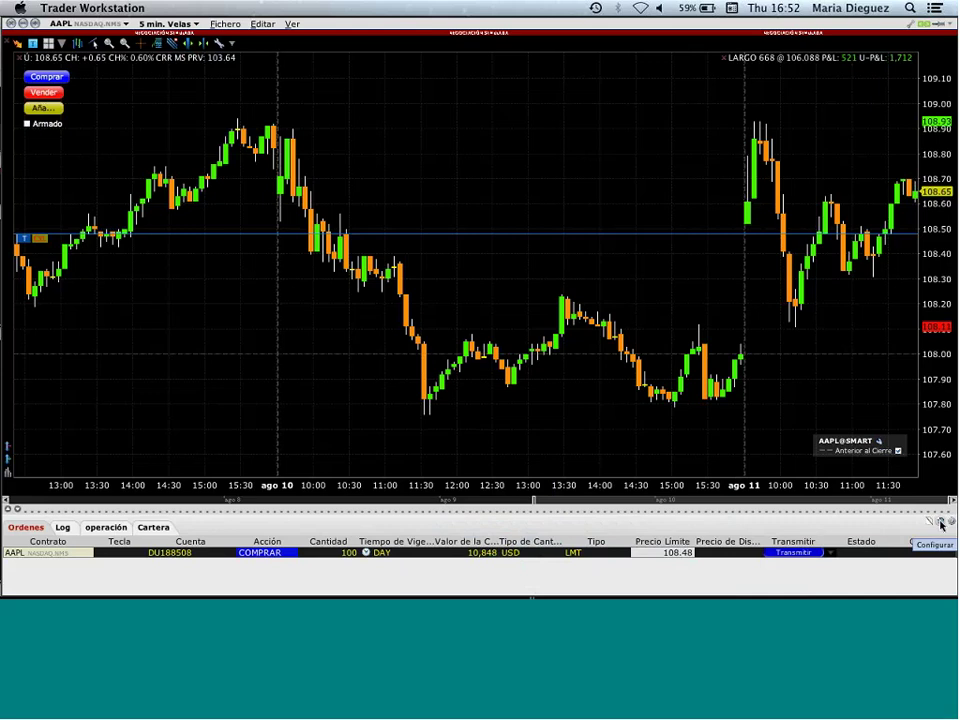
Step: Add the Cant. total column from the Cantidad group to the Chart Trader order columns and apply the configuration
left_click(940, 522)
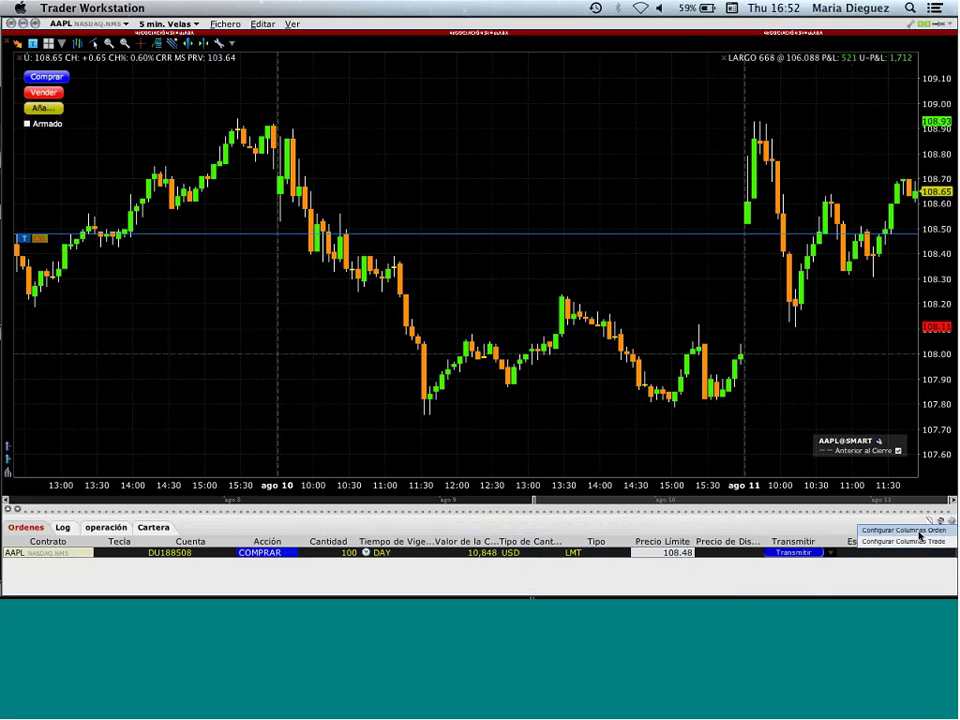
left_click(919, 535)
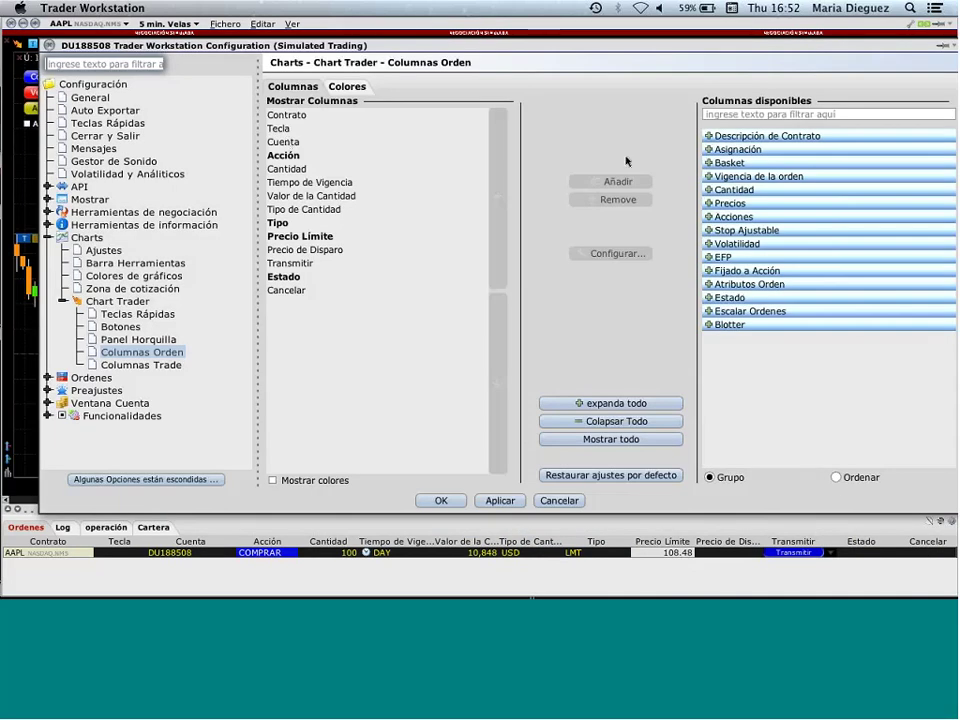
left_click(709, 189)
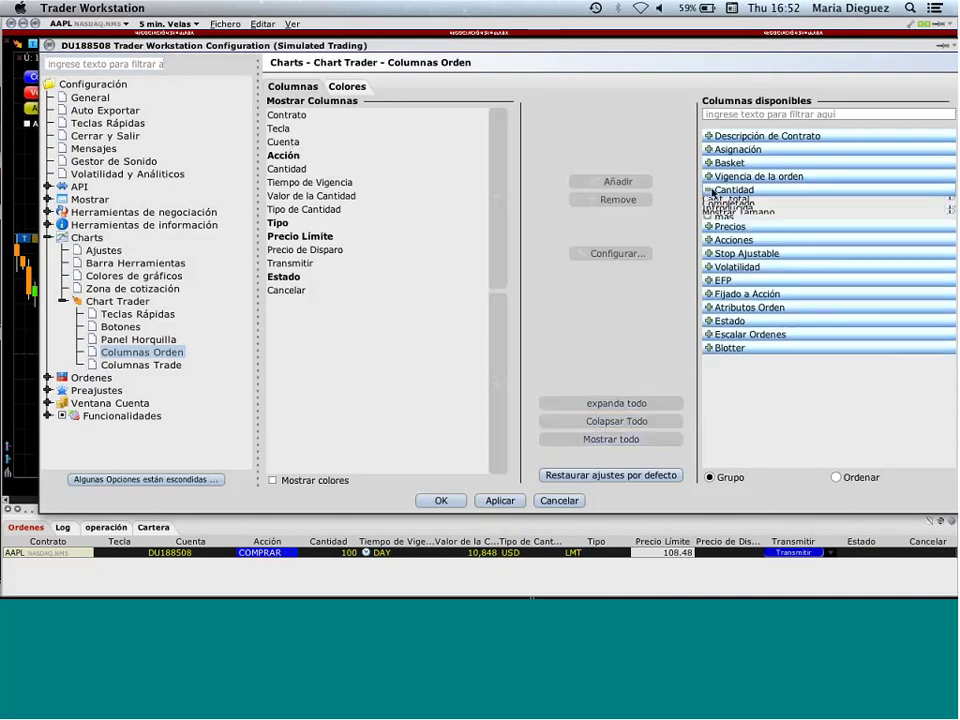
left_click(710, 251)
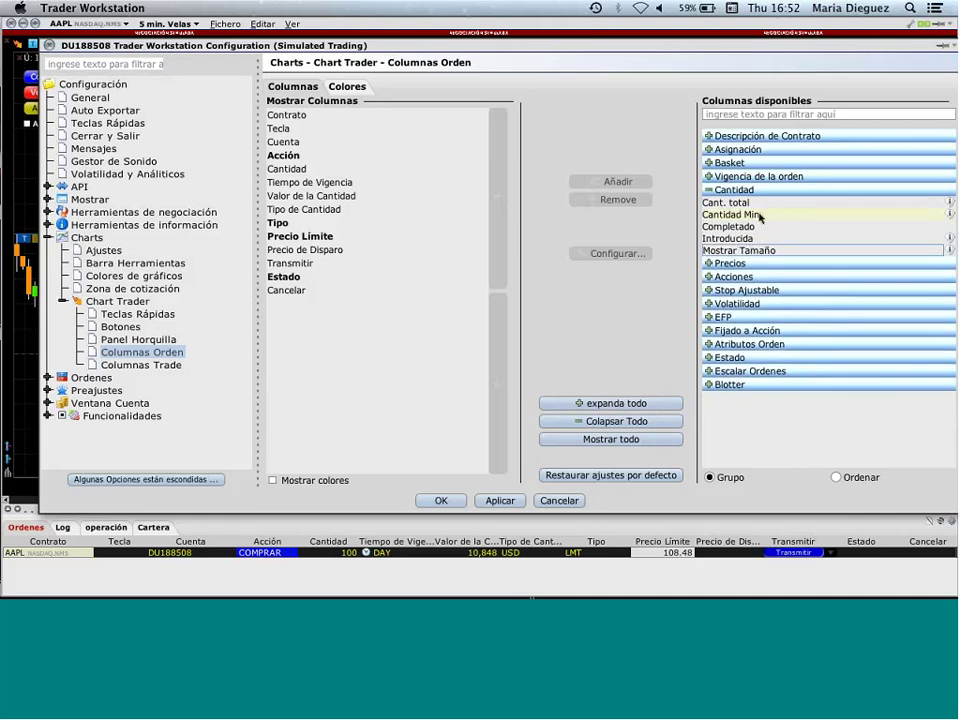
left_click(759, 216)
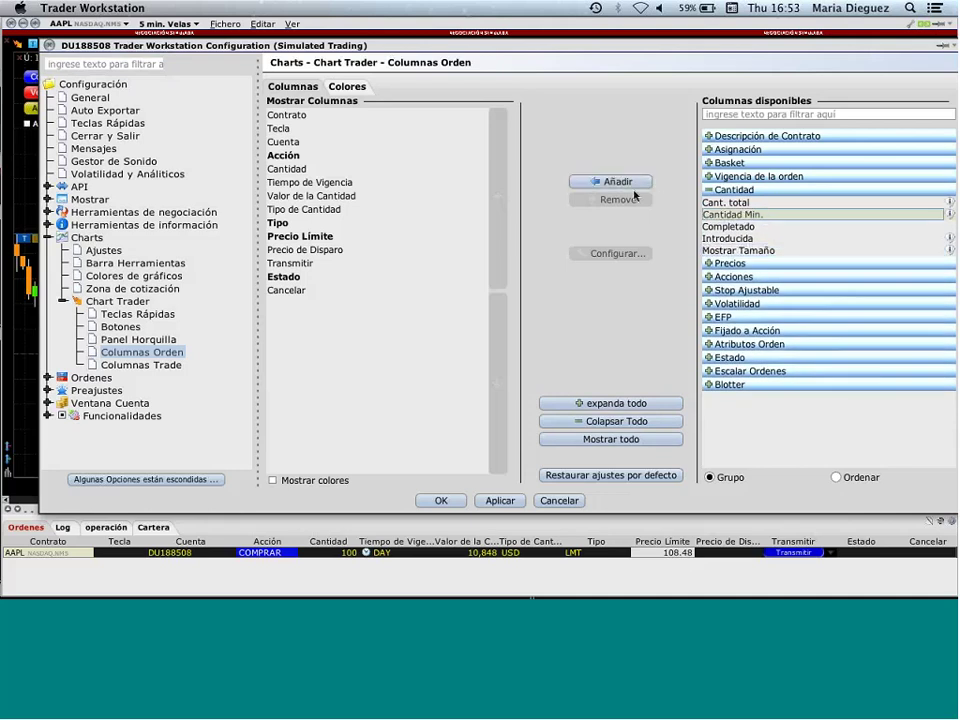
left_click(737, 203)
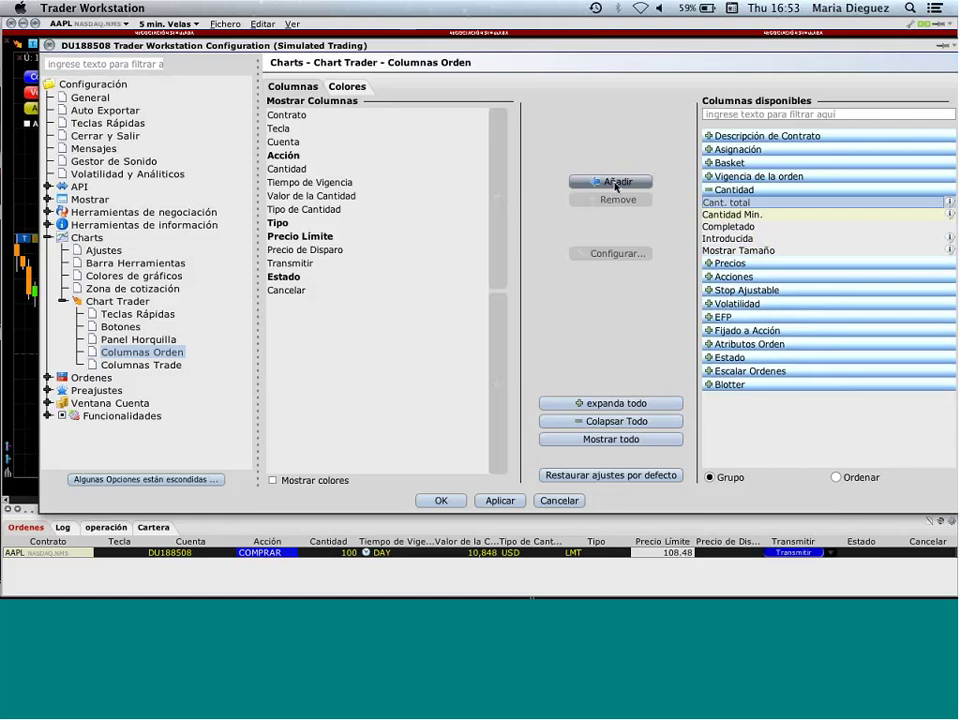
left_click(616, 184)
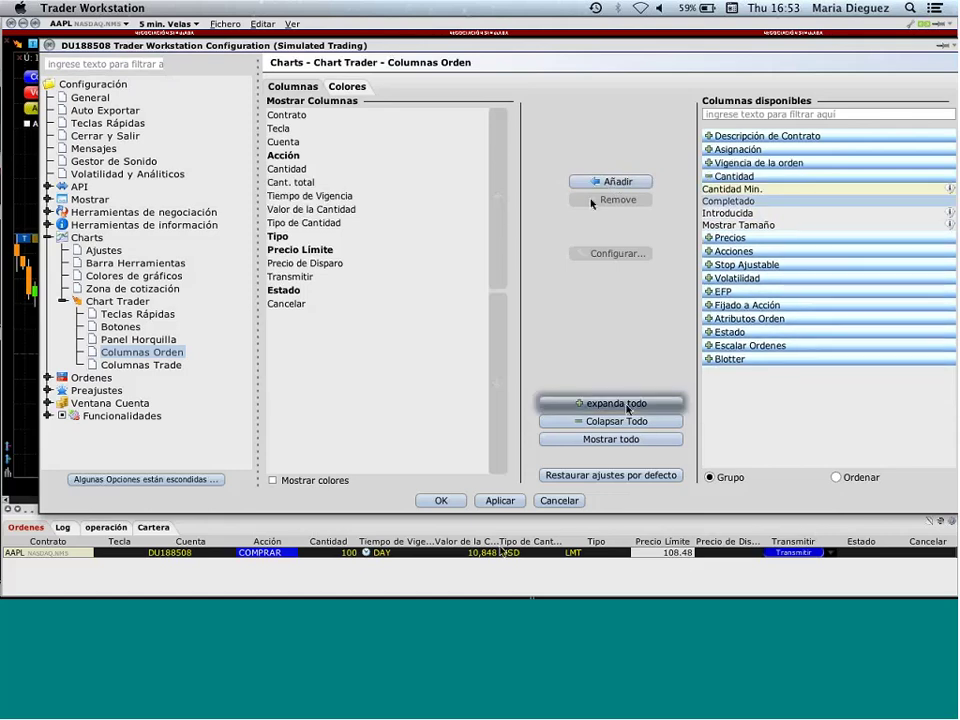
left_click(500, 500)
left_click(440, 500)
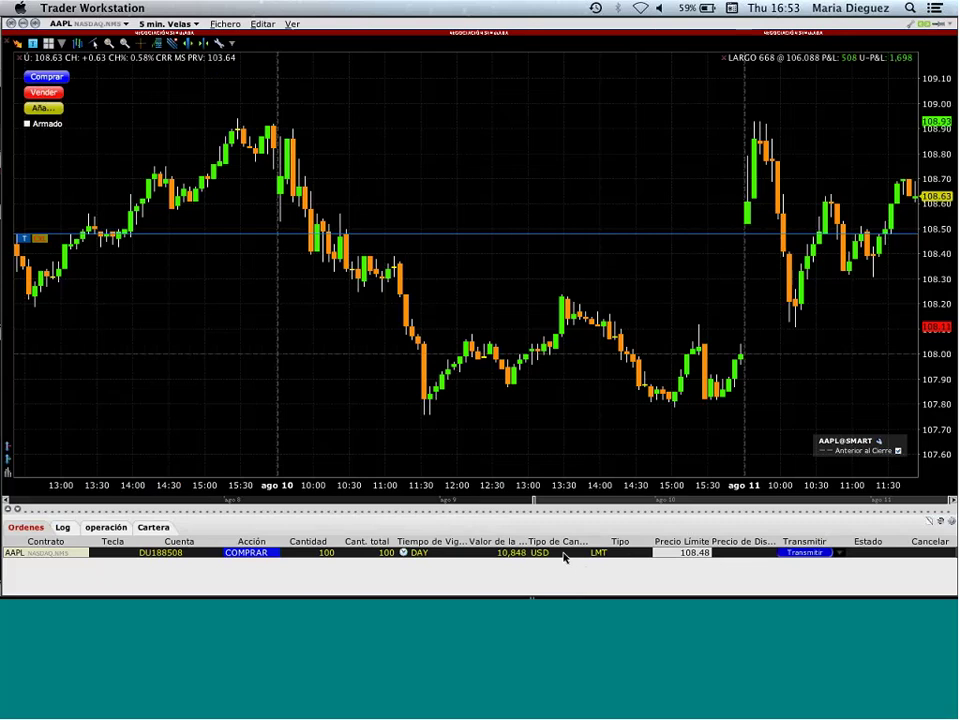
Step: Review the full list of order types (Tipo) available for the AAPL buy order, leaving its settings as they are
left_click(477, 552)
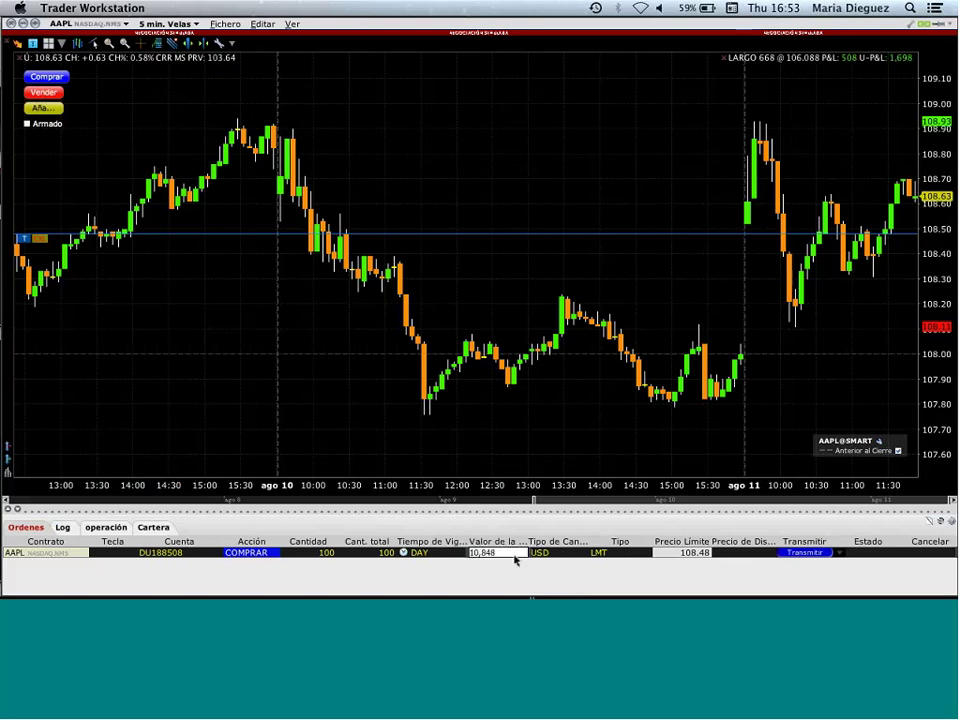
key("Return")
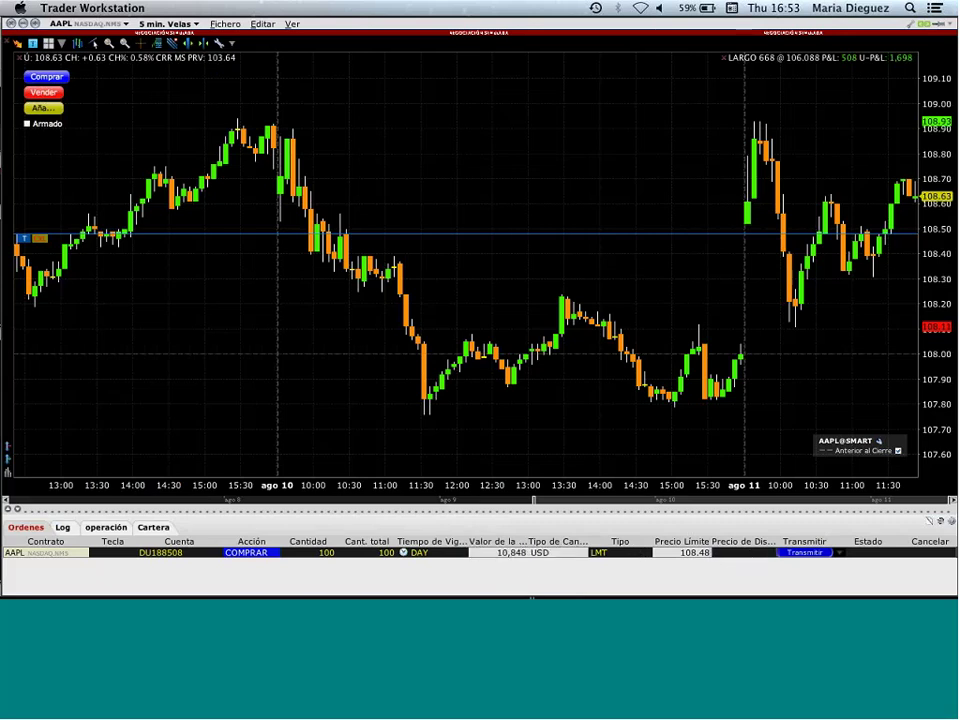
left_click(642, 555)
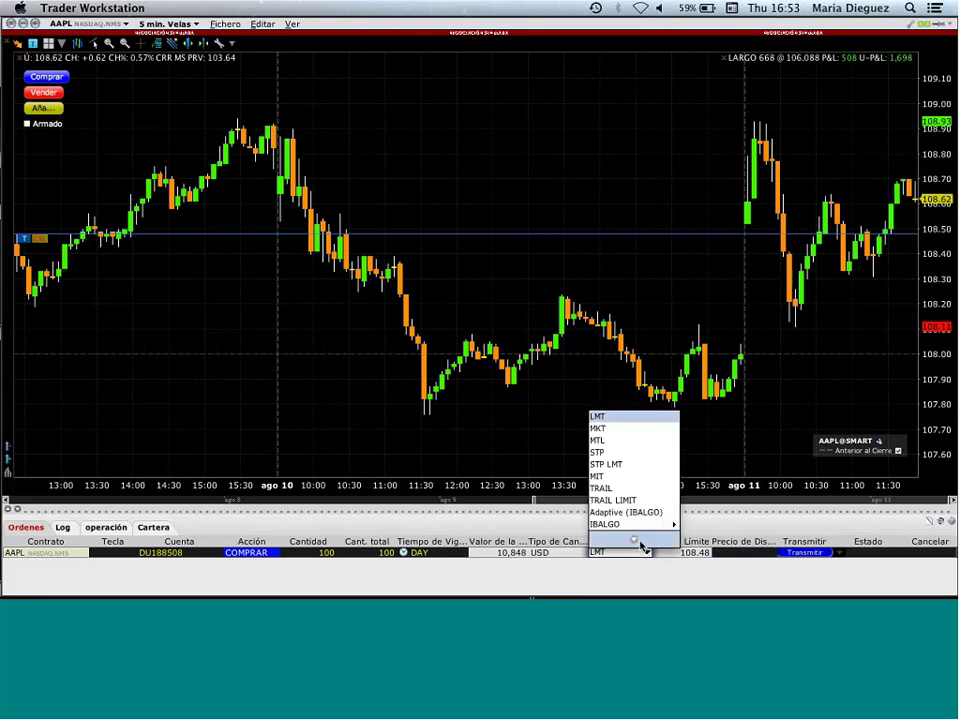
left_click(634, 540)
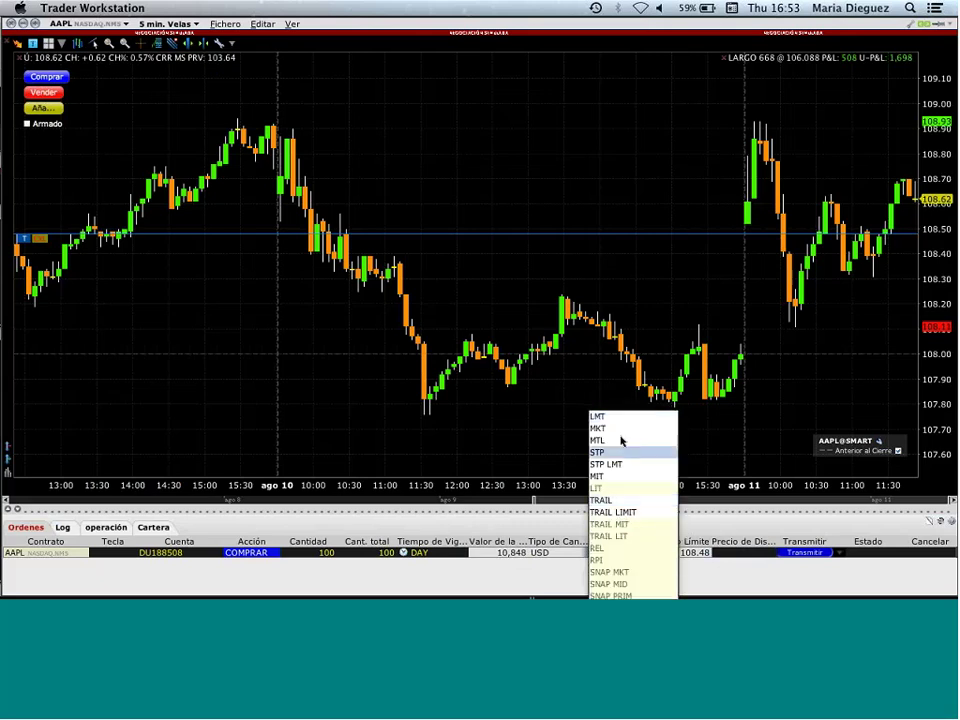
mouse_move(620, 597)
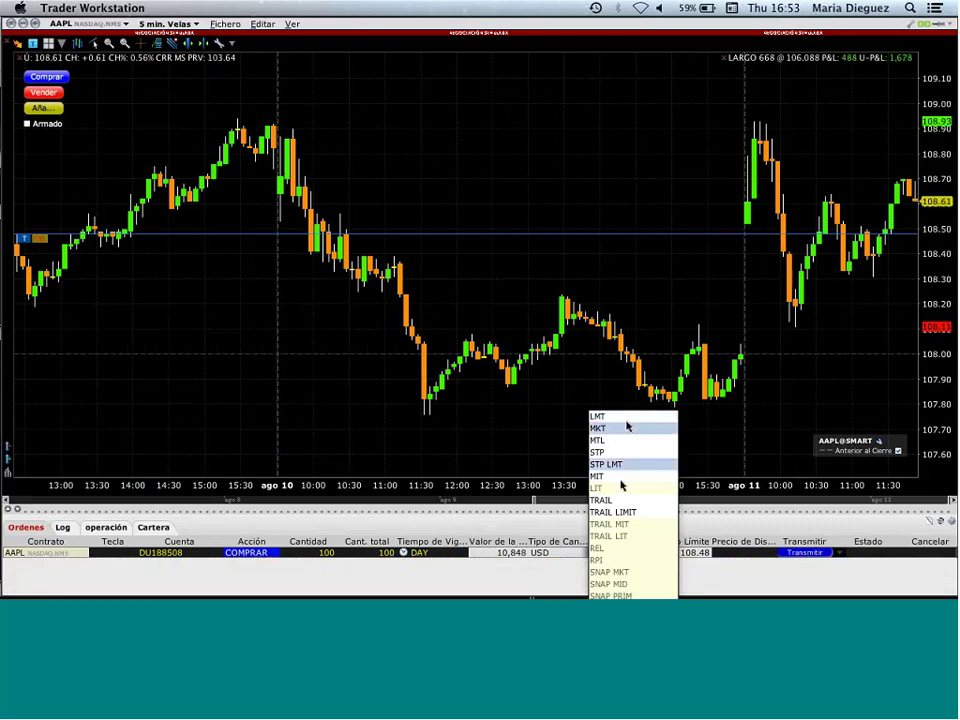
left_click(486, 544)
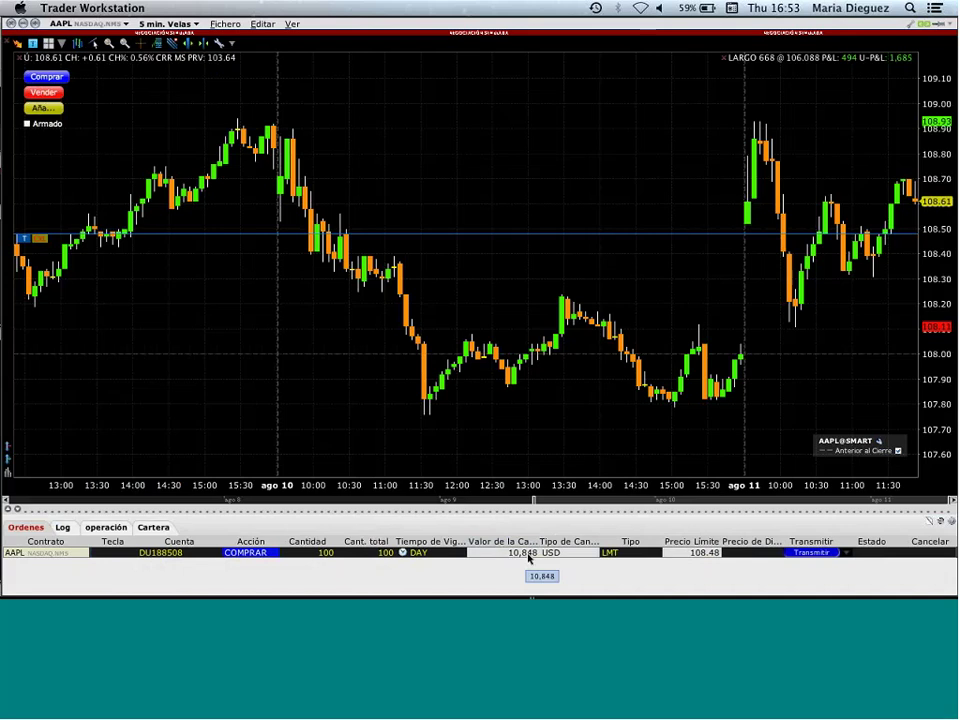
Step: Set the Valor de la Cantidad of the AAPL buy order to 10,000 USD
left_click(527, 555)
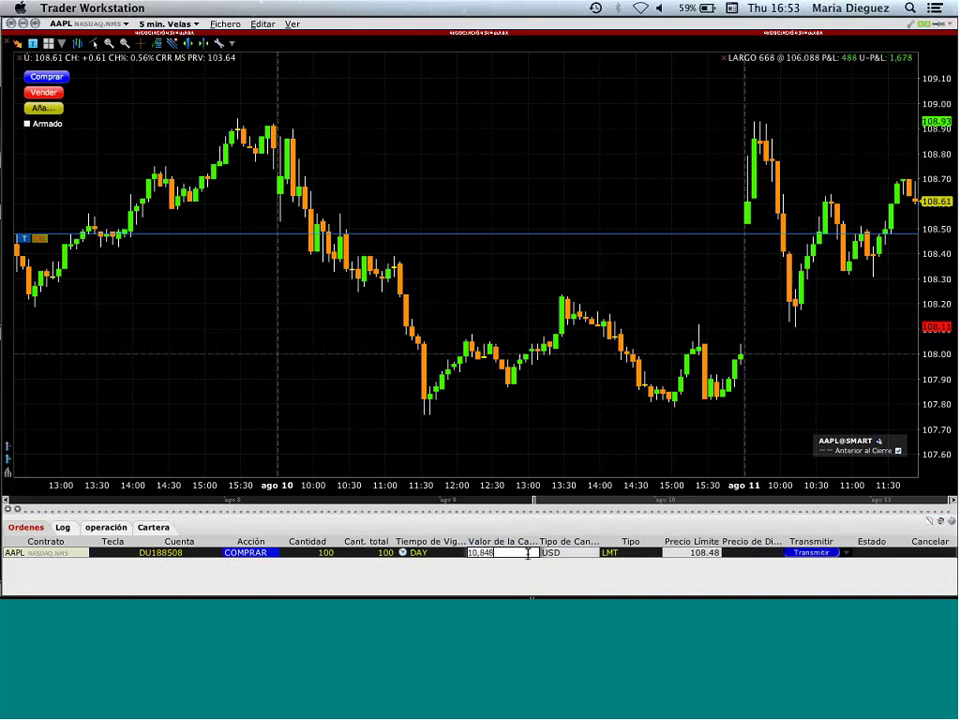
key("BackSpace")
key("BackSpace")
key("BackSpace")
type("000")
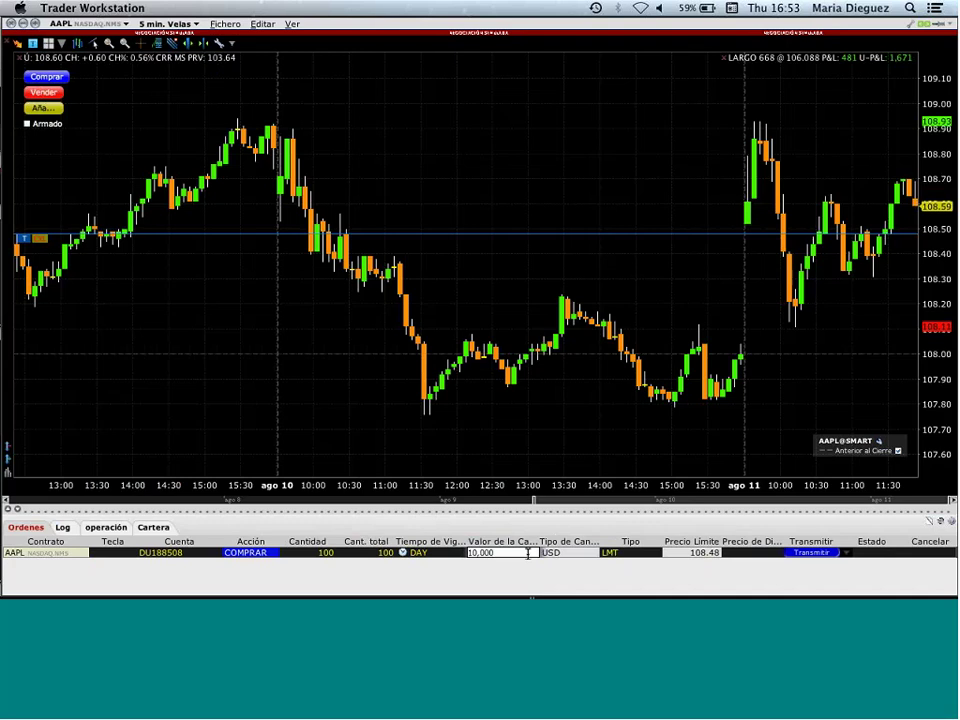
key("Return")
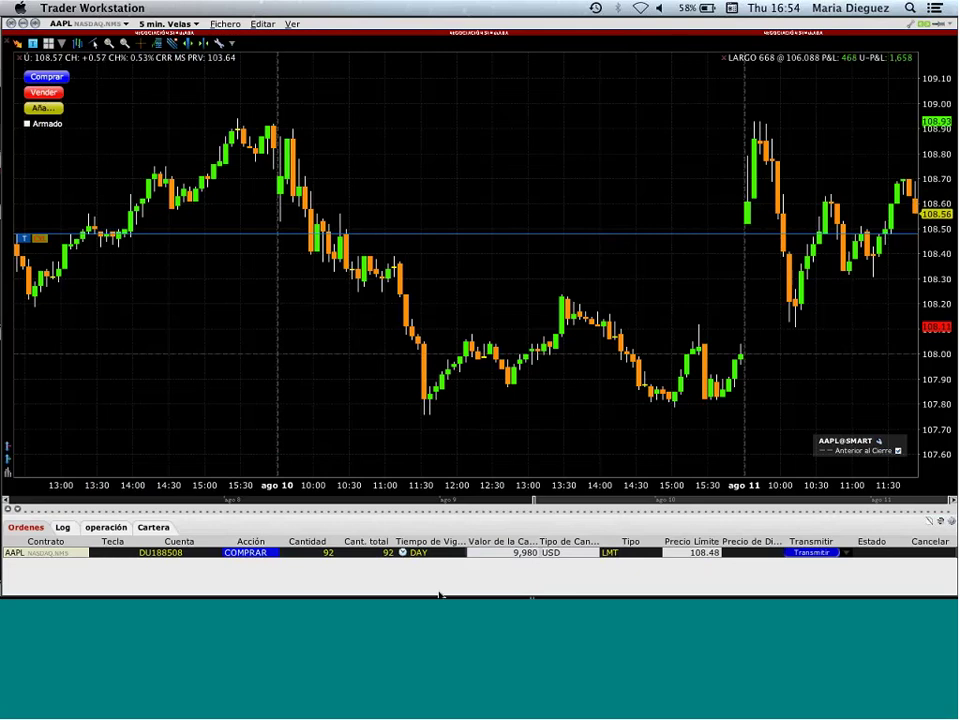
right_click(416, 239)
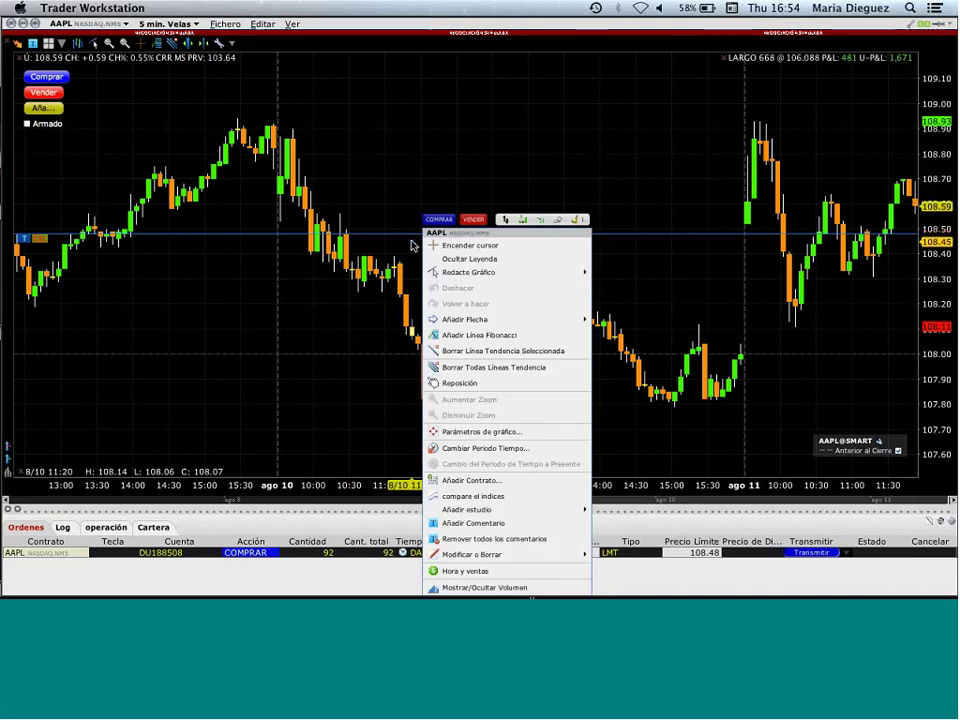
left_click(639, 276)
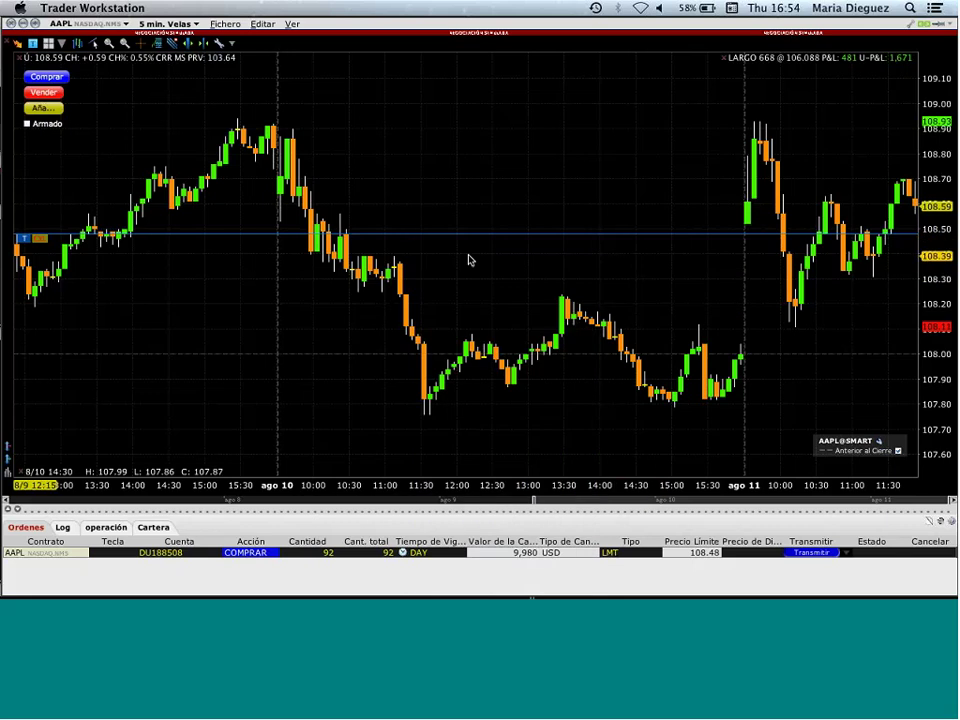
right_click(464, 241)
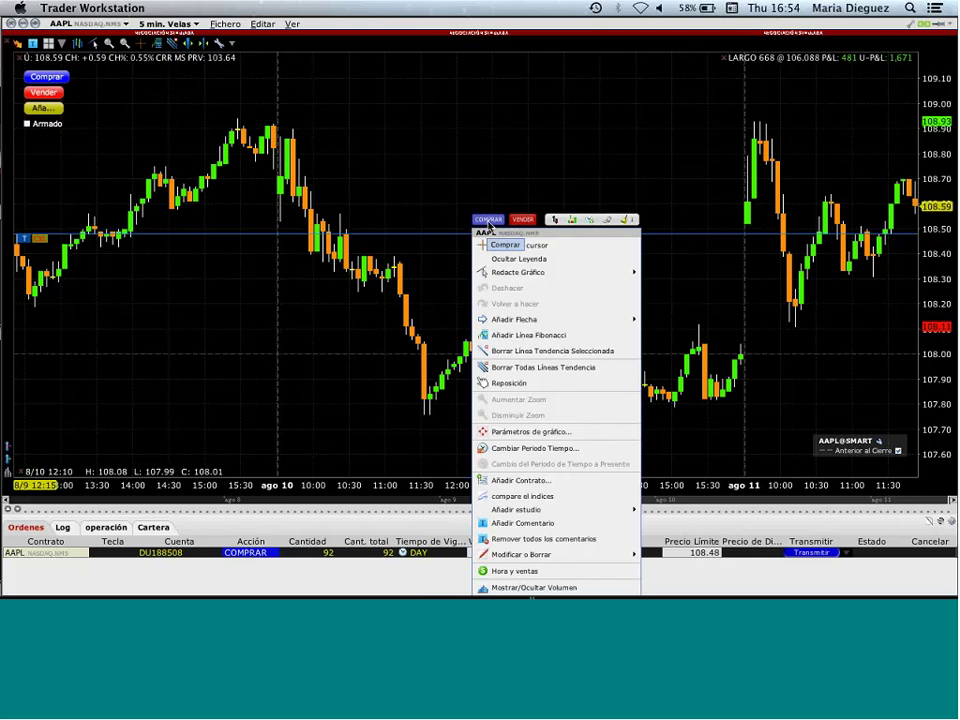
left_click(489, 222)
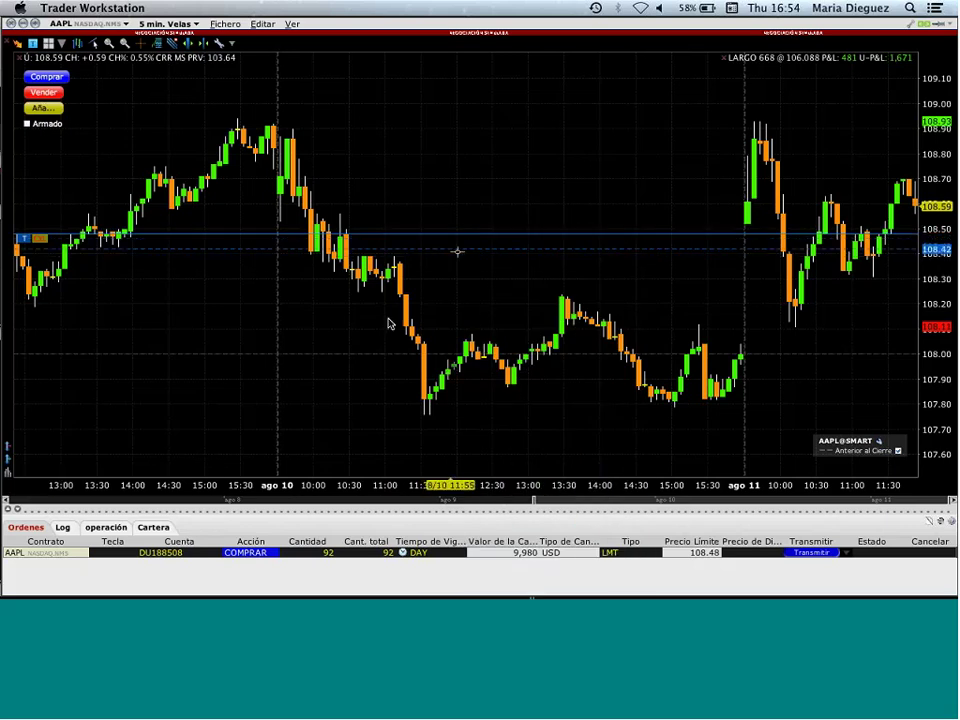
Step: Attach a currency order (Orden Divisa) to the pending AAPL buy order and review the other attachable order types
right_click(303, 558)
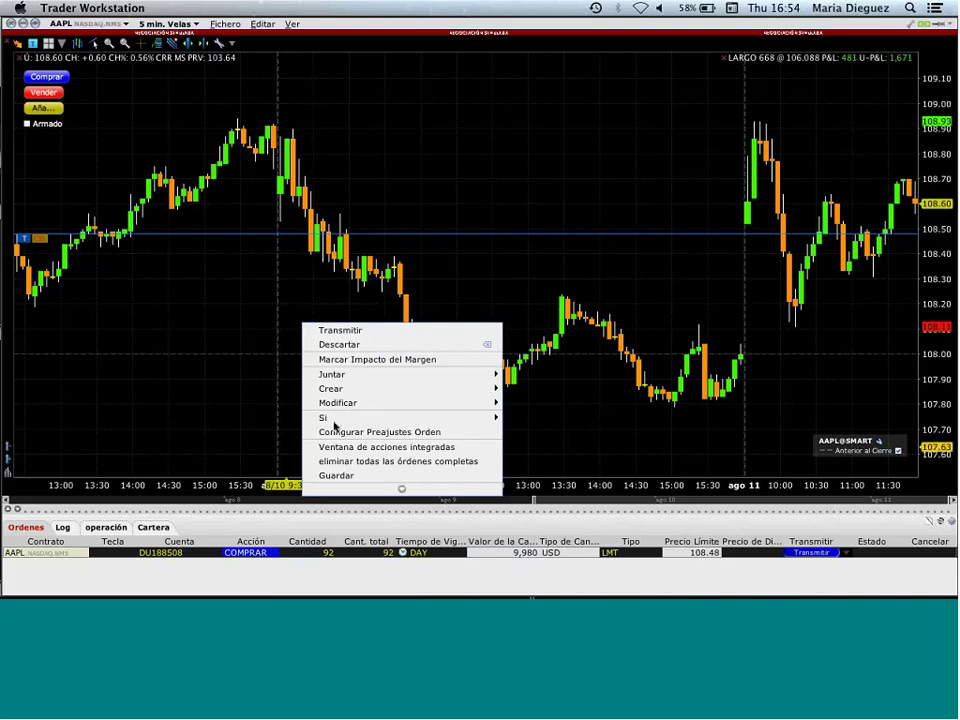
mouse_move(350, 376)
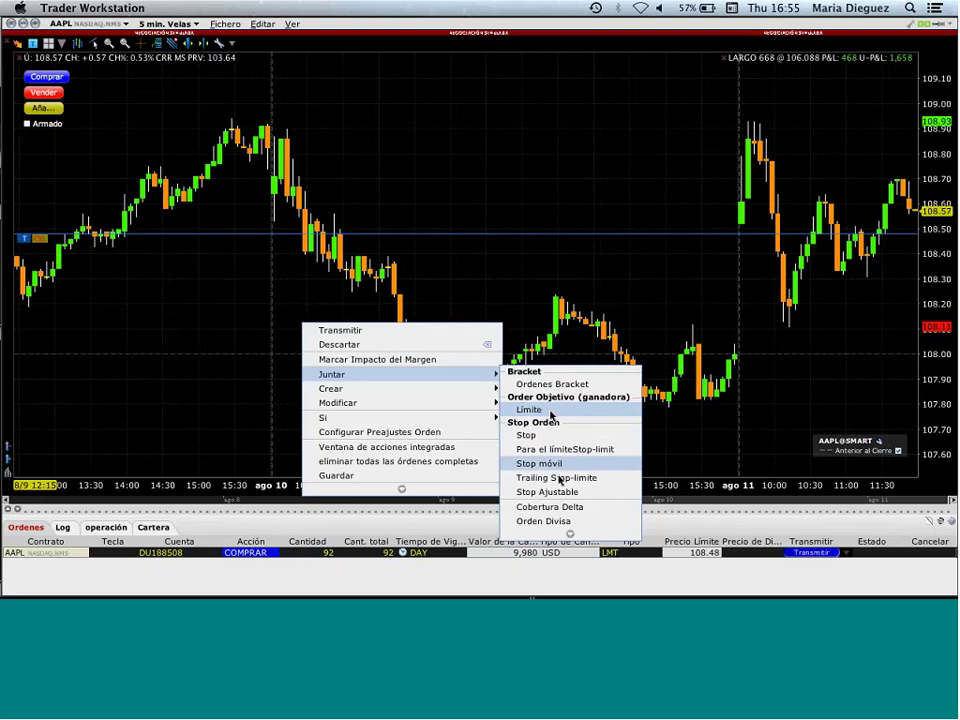
left_click(544, 522)
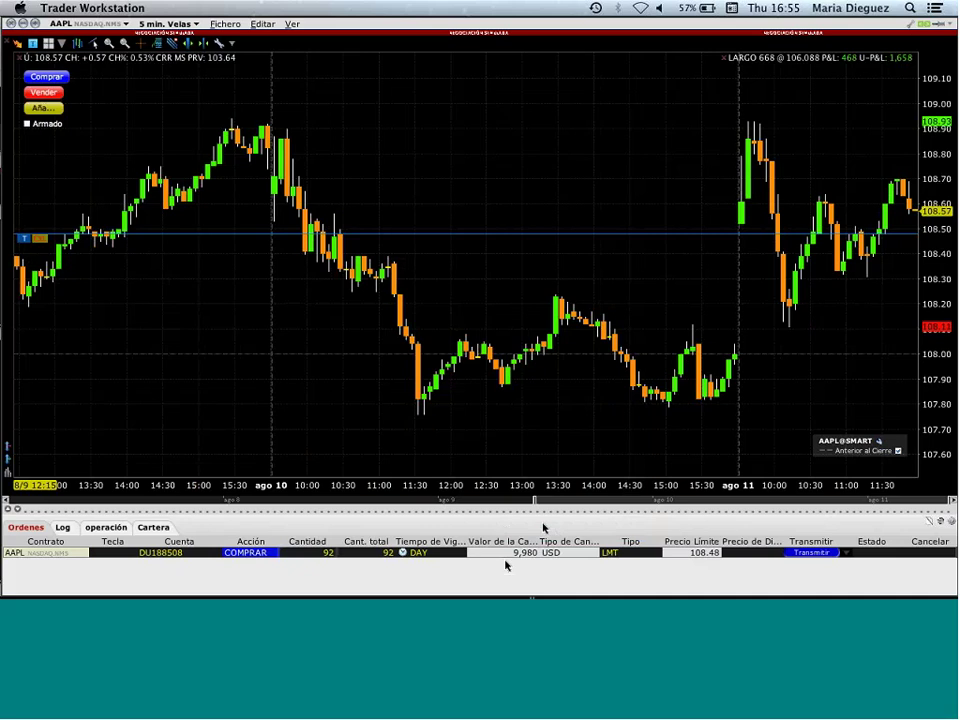
right_click(367, 557)
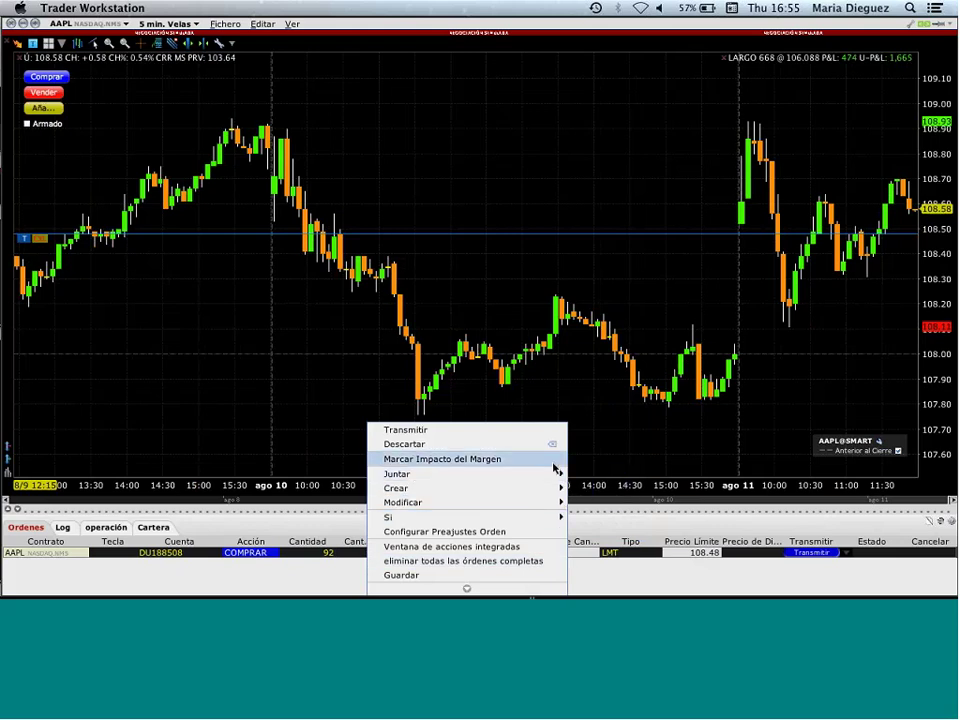
mouse_move(538, 474)
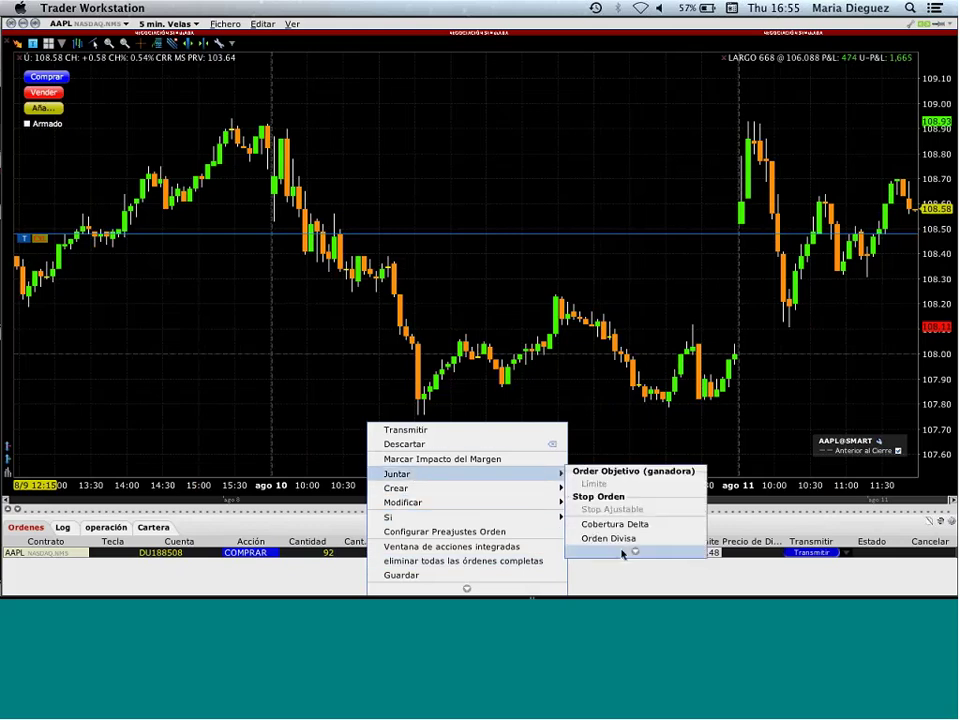
mouse_move(635, 552)
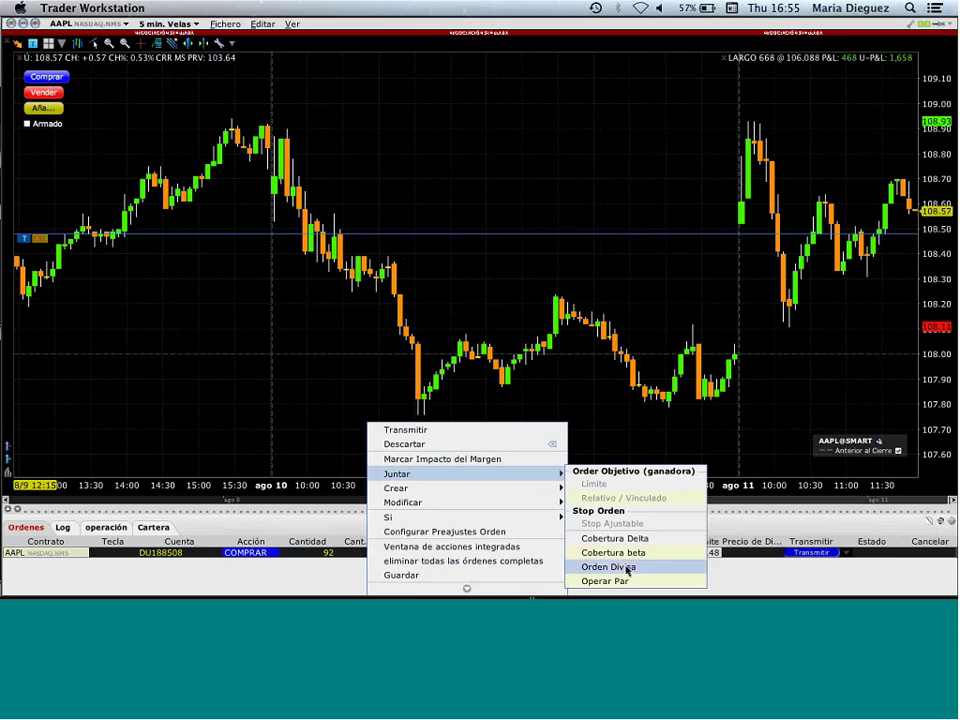
left_click(621, 567)
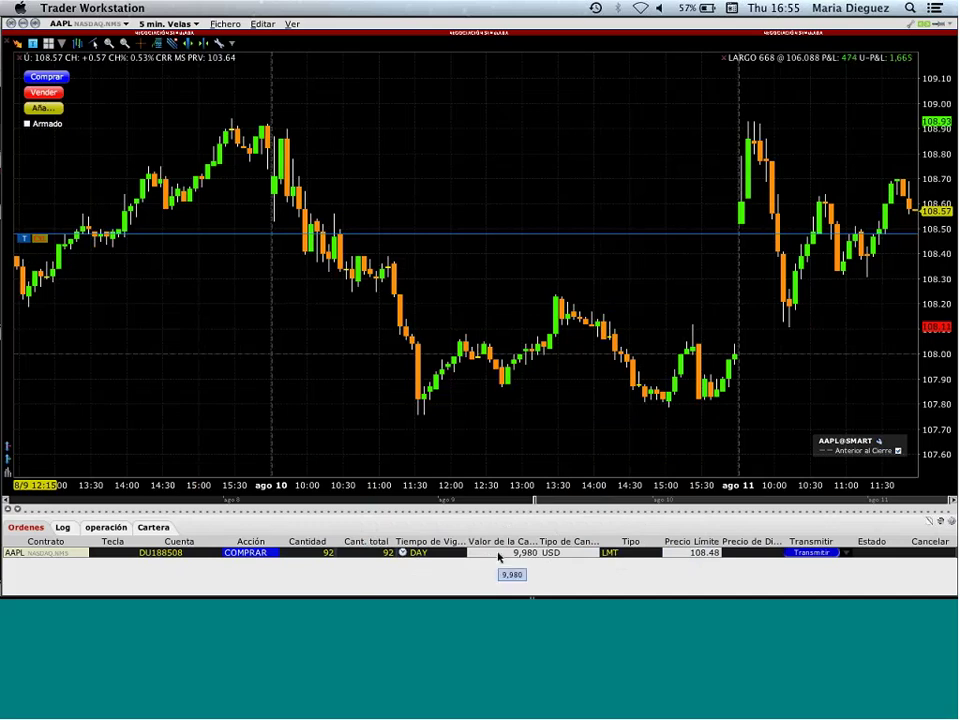
Step: Check the margin impact of the AAPL buy order in the order preview and close it without transmitting
right_click(499, 557)
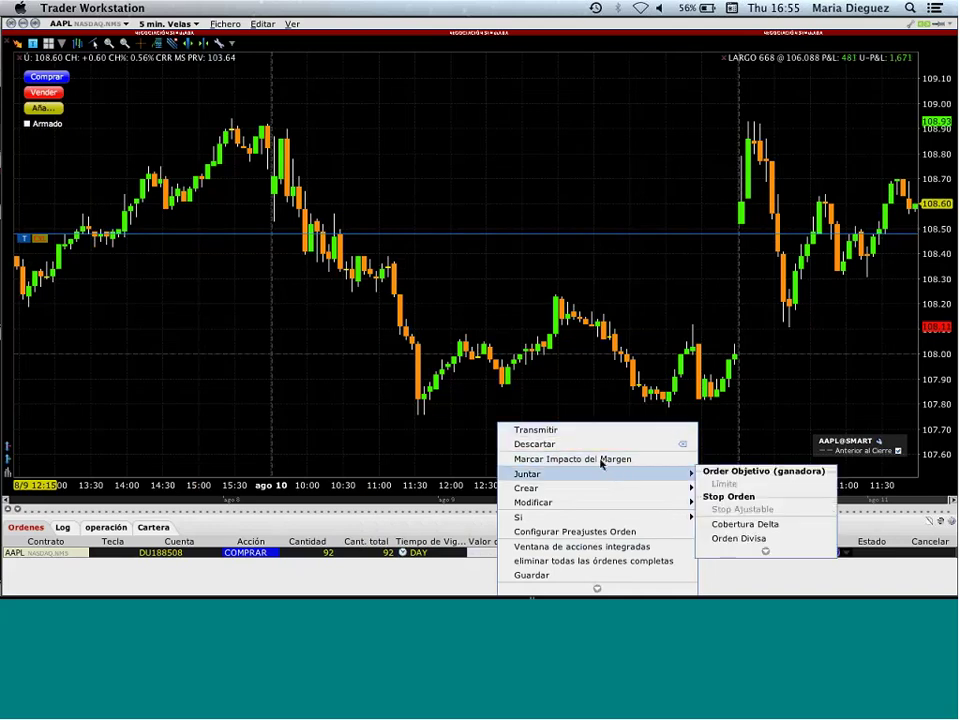
left_click(603, 460)
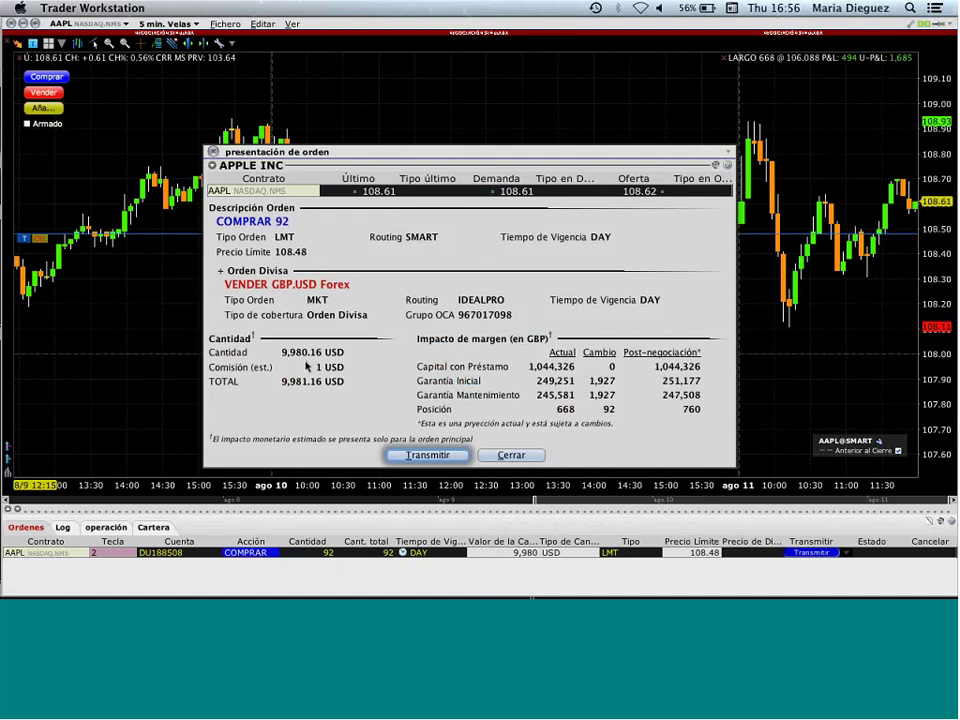
left_click(533, 456)
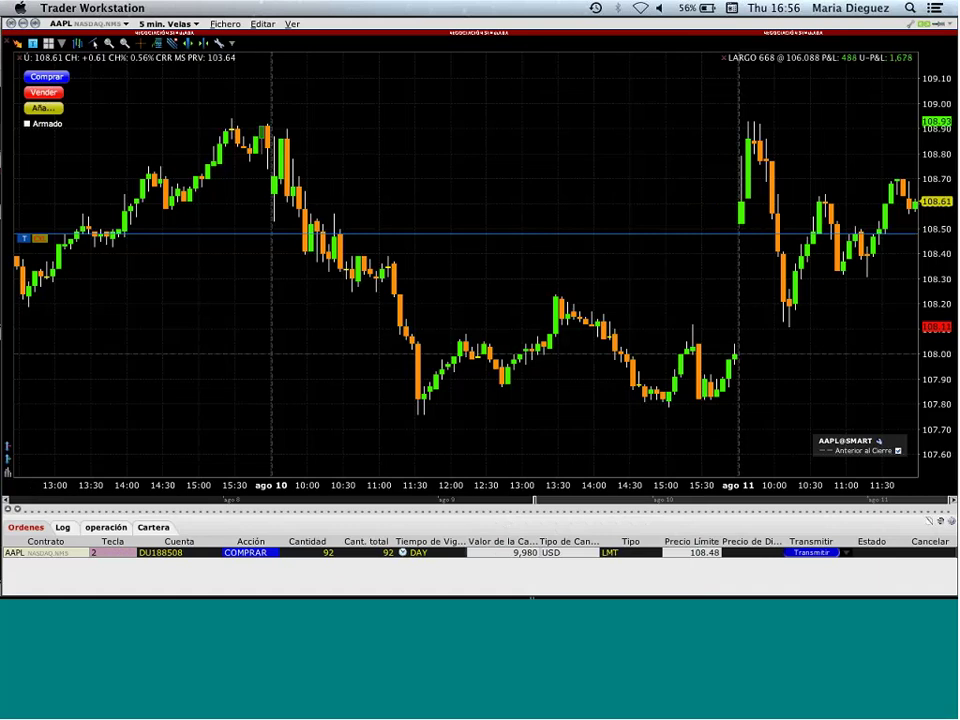
Step: Discard the pending AAPL buy order, close the chart window and reposition the main trading window so its panels are in view
right_click(759, 553)
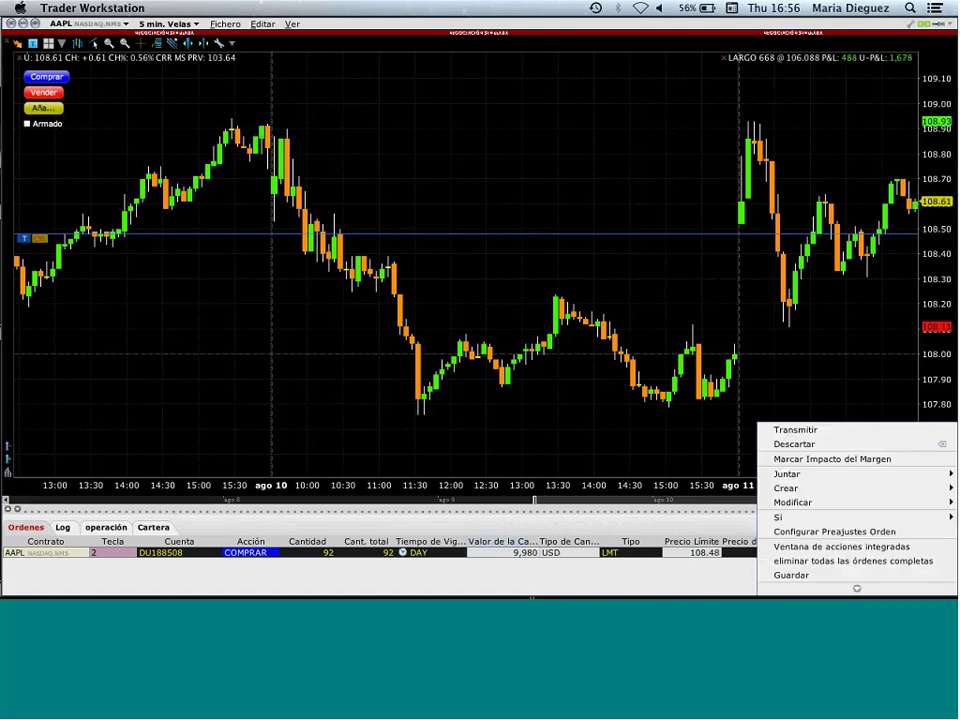
left_click(795, 444)
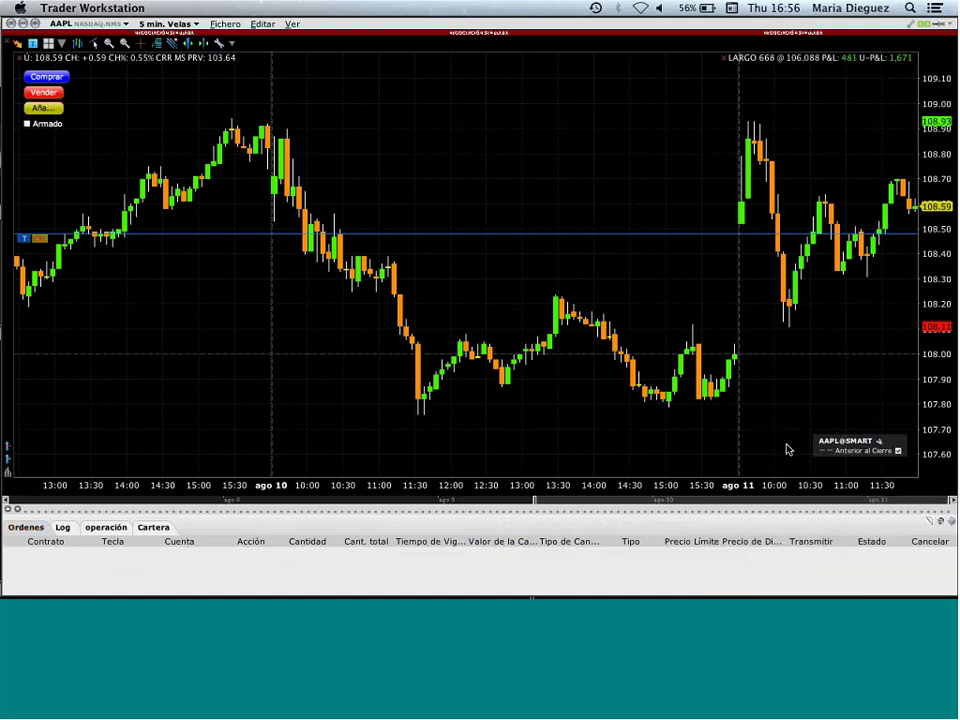
left_click(12, 22)
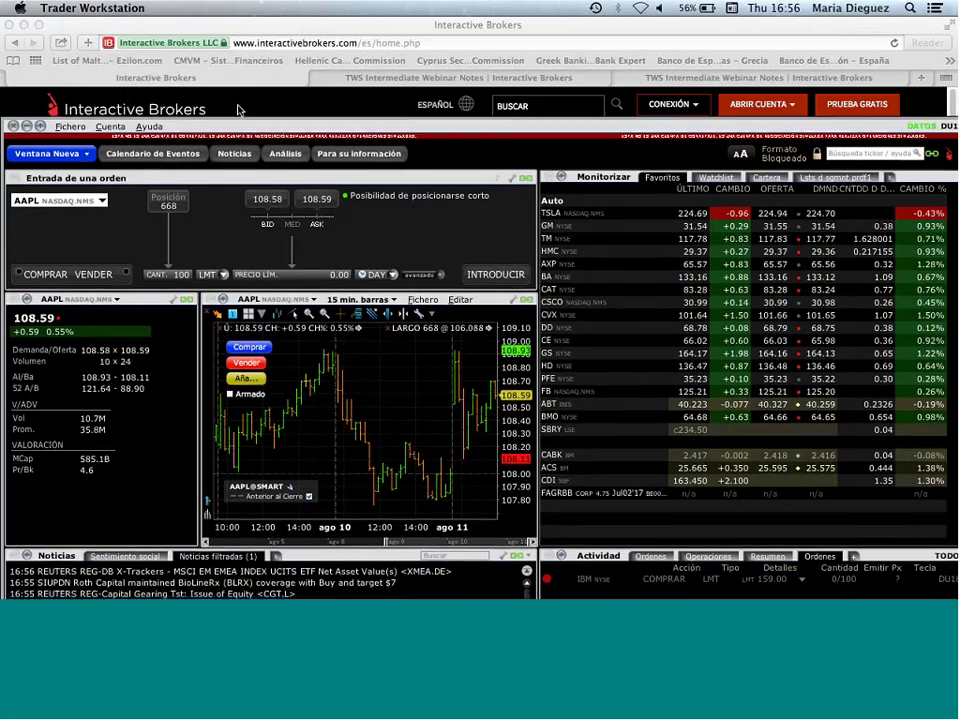
left_click_drag(236, 108, 230, 26)
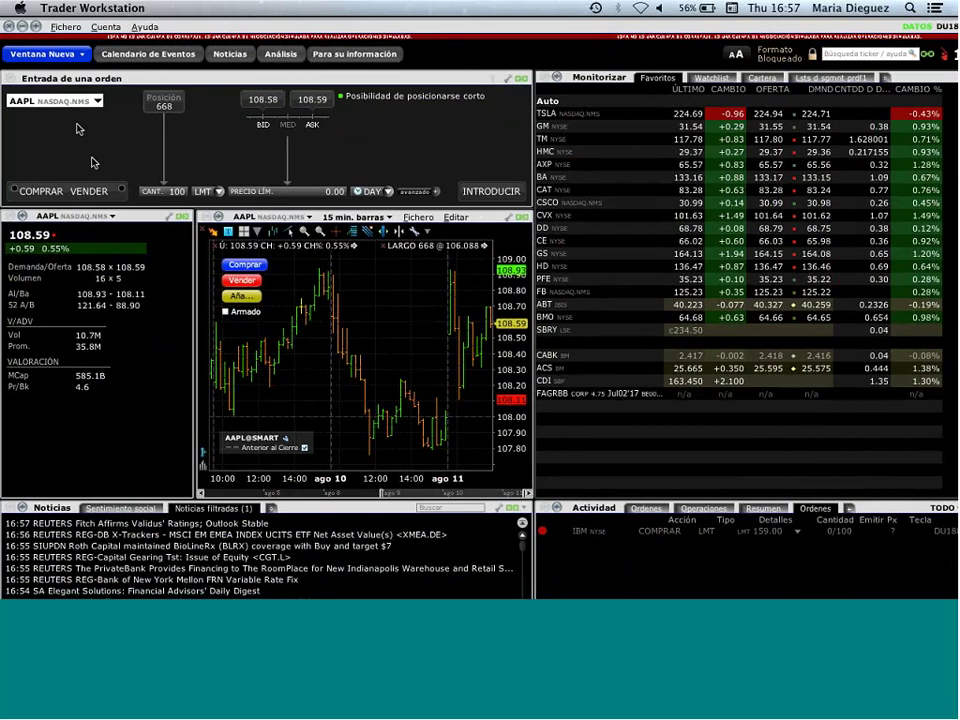
Step: Start an AAPL buy order in the order entry and add an ORDEN DIVISA hedge (Cobertura) from its advanced settings
left_click(41, 192)
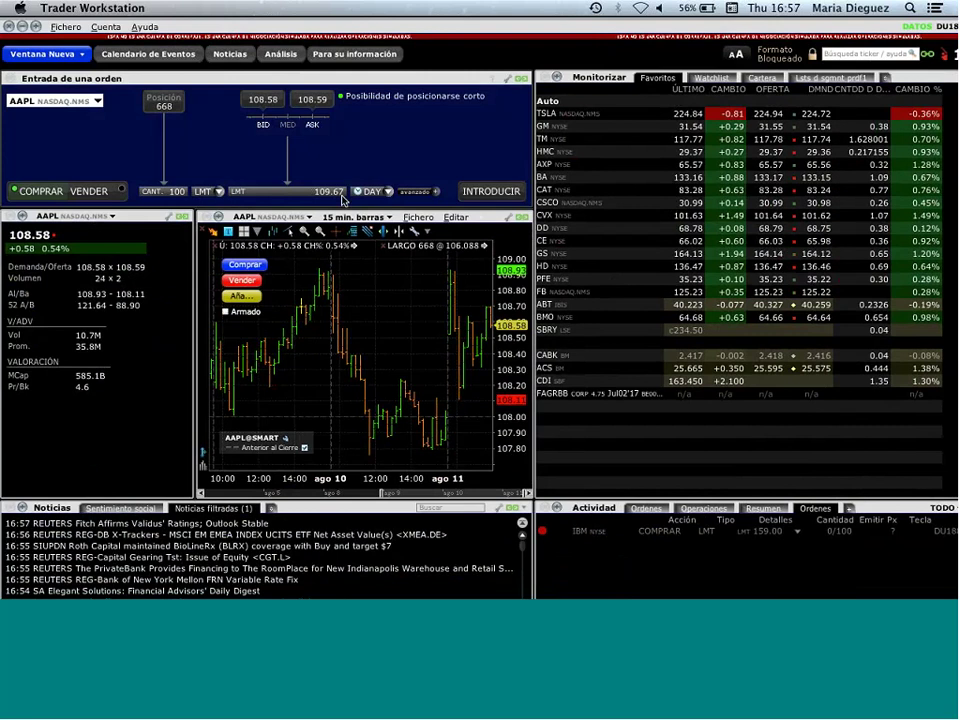
left_click(435, 191)
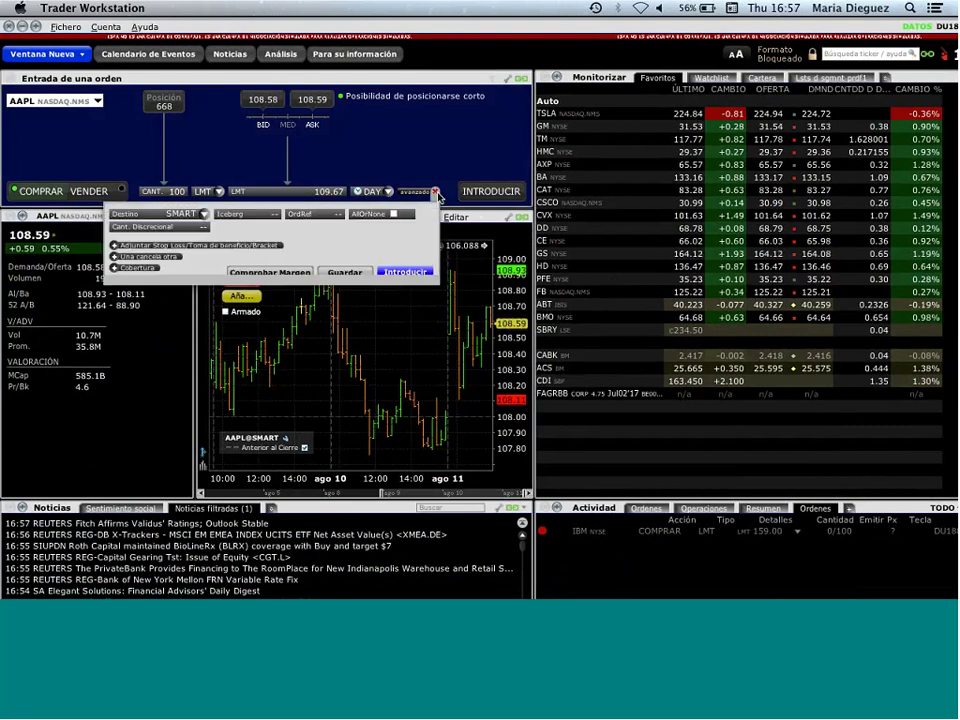
left_click(116, 268)
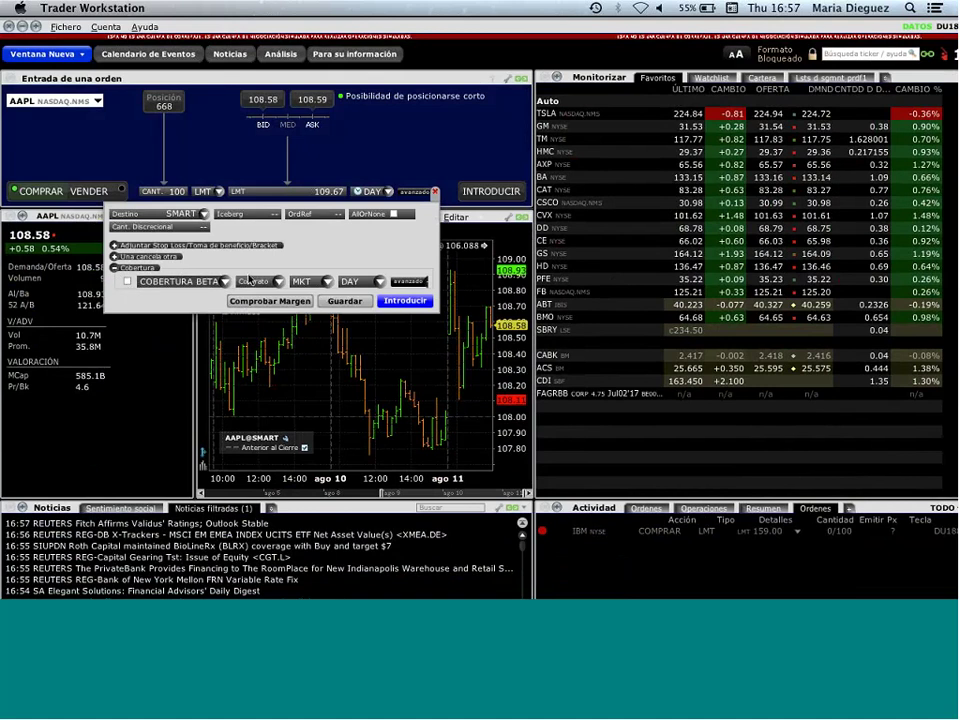
left_click(448, 215)
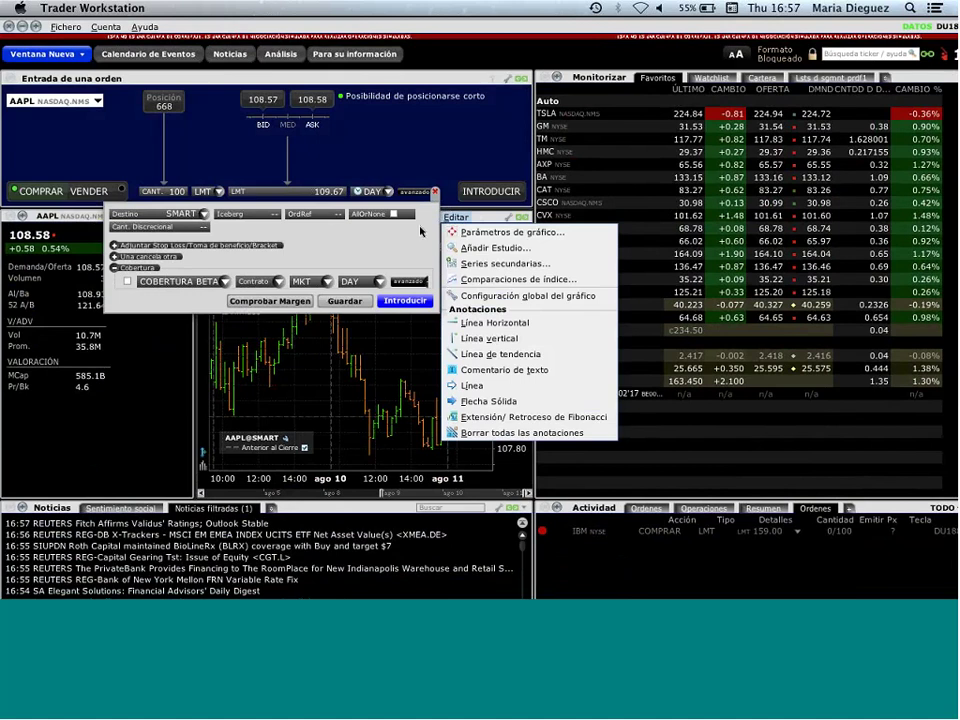
left_click(446, 214)
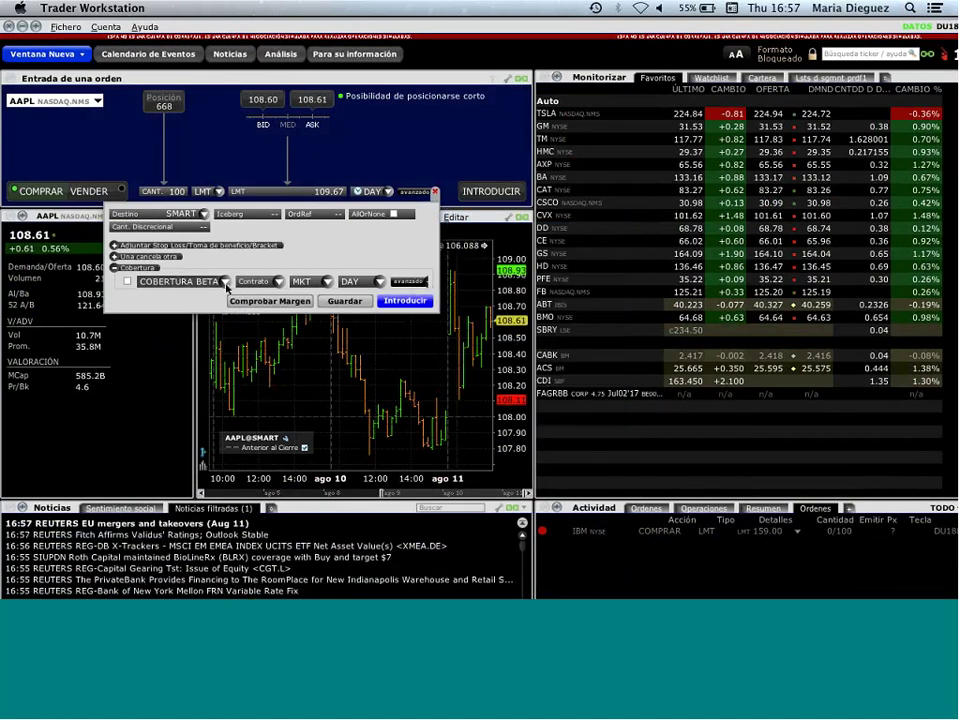
left_click(174, 281)
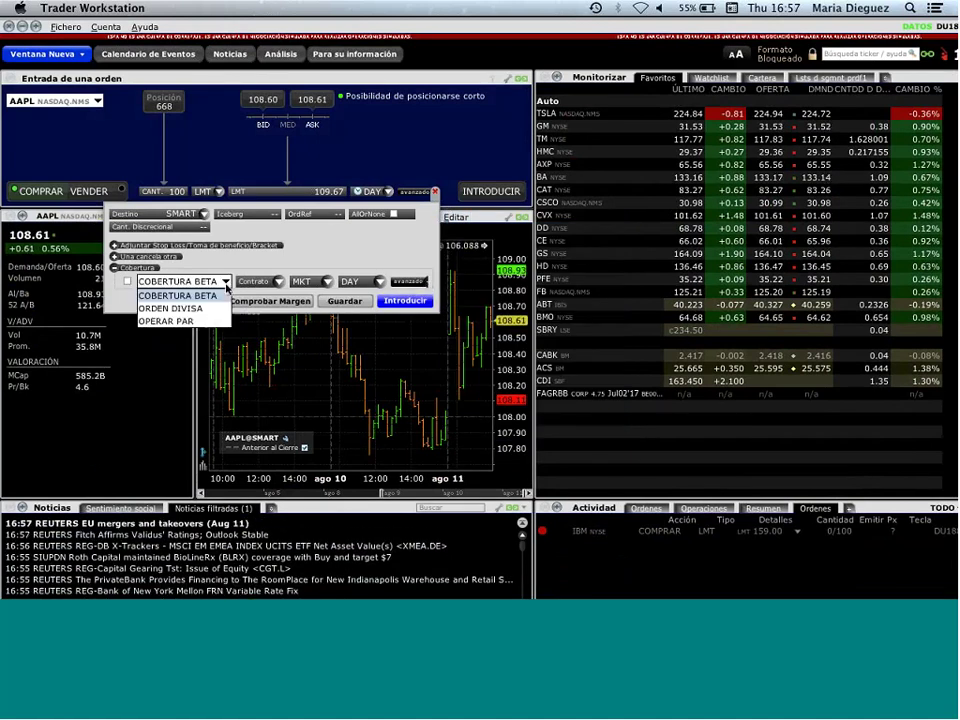
left_click(176, 309)
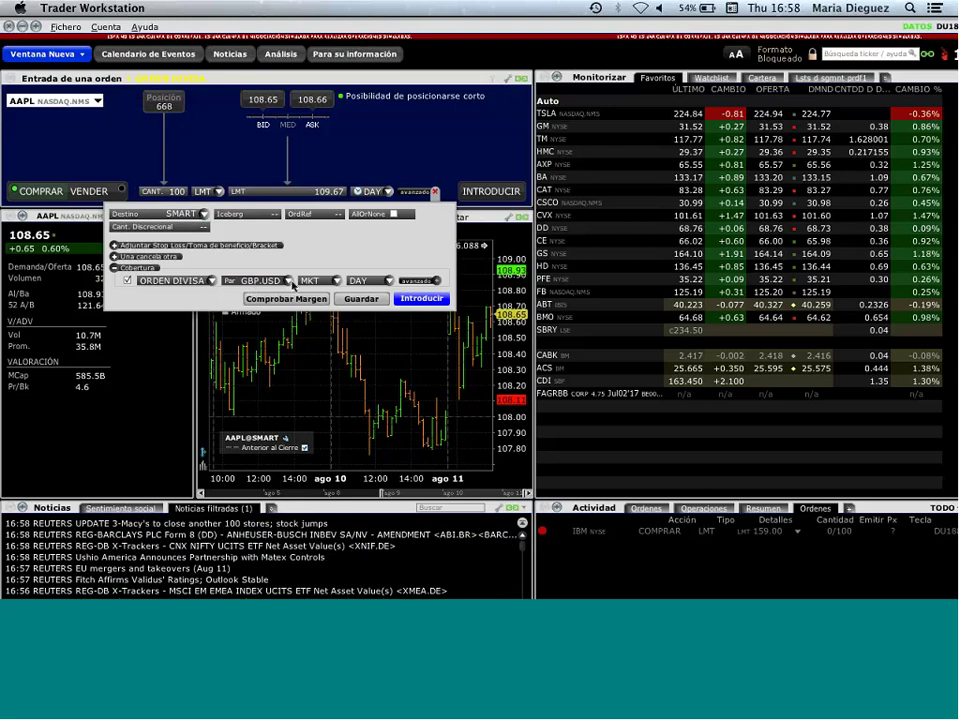
Step: Review the available currency pairs and order types for the attached currency order, choosing GBP.USD and MKT
left_click(289, 282)
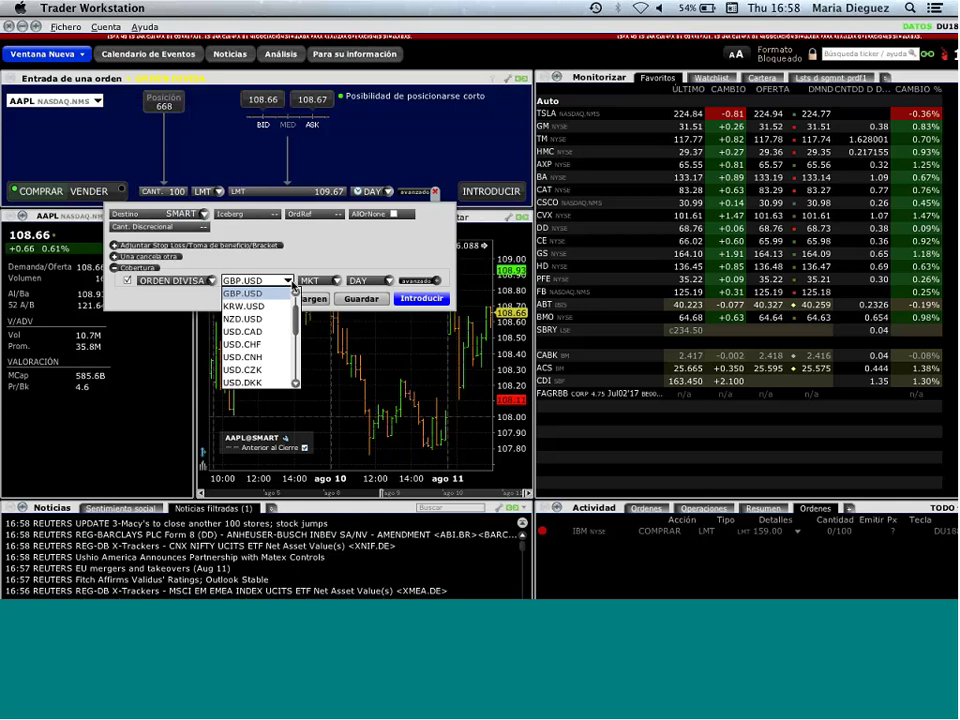
scroll(295, 382, "down", 3)
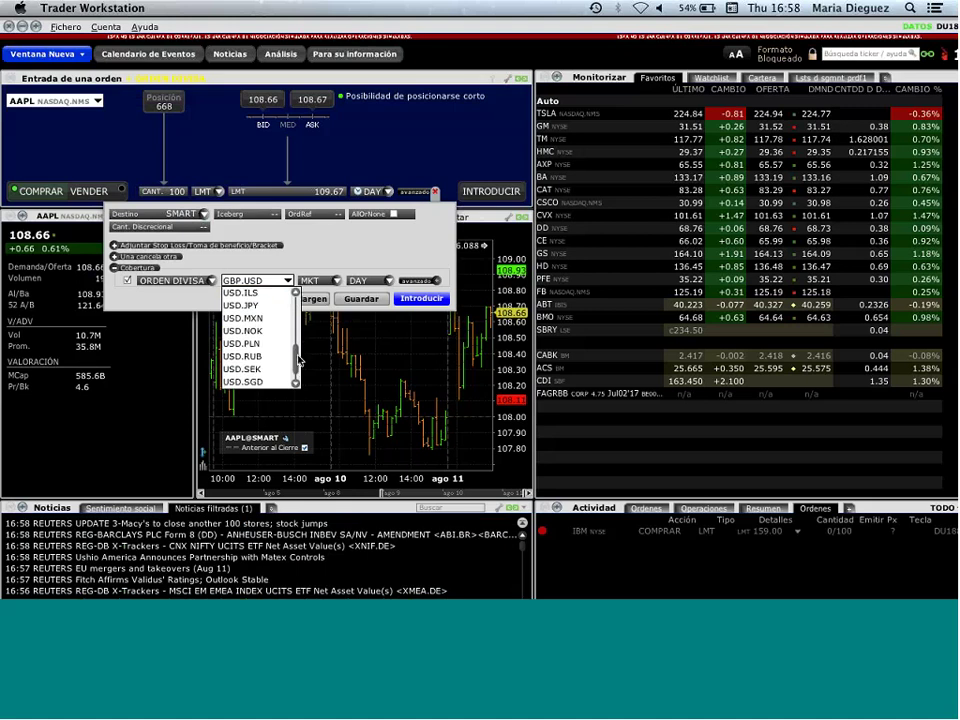
scroll(260, 335, "up", 5)
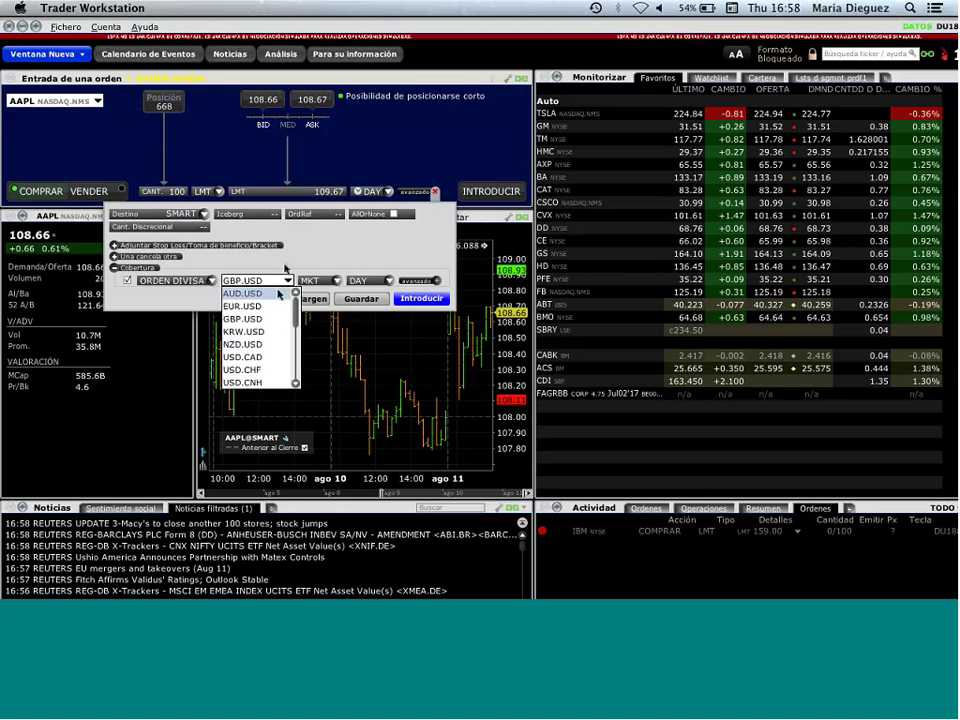
left_click(245, 318)
left_click(335, 282)
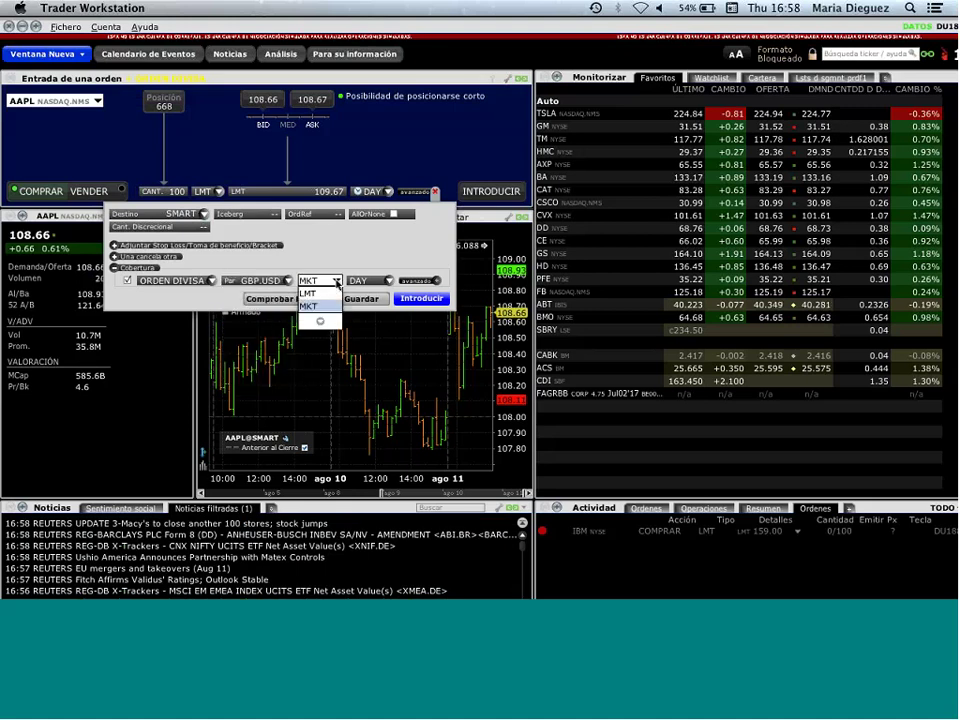
left_click(308, 306)
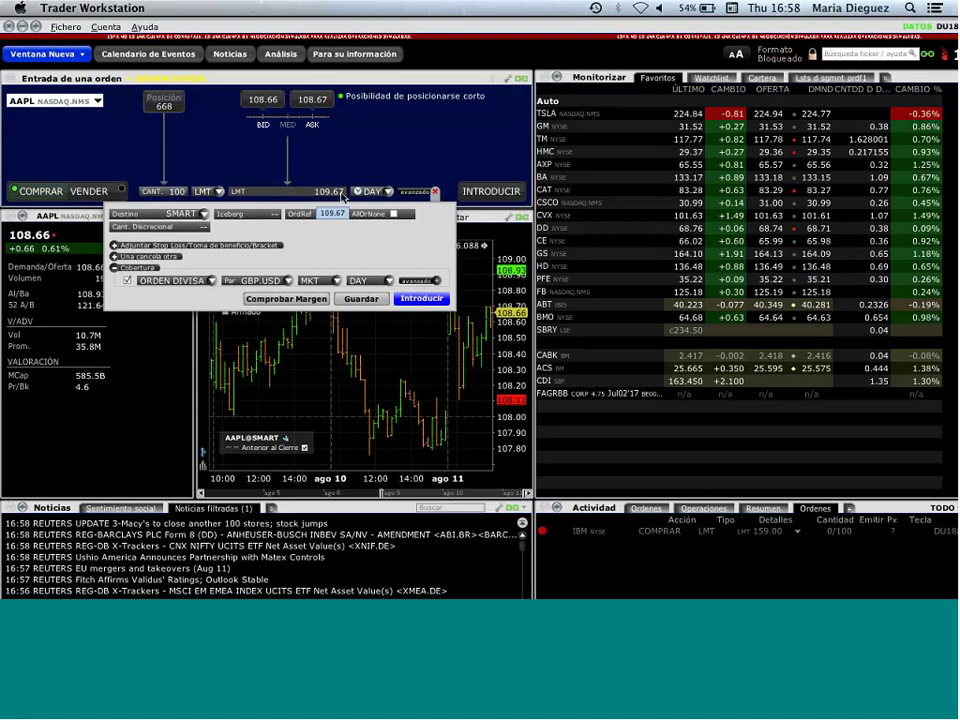
Step: Set the AAPL buy order's limit price to 108.60, submit it with the attached currency order and acknowledge the order message
left_click(336, 195)
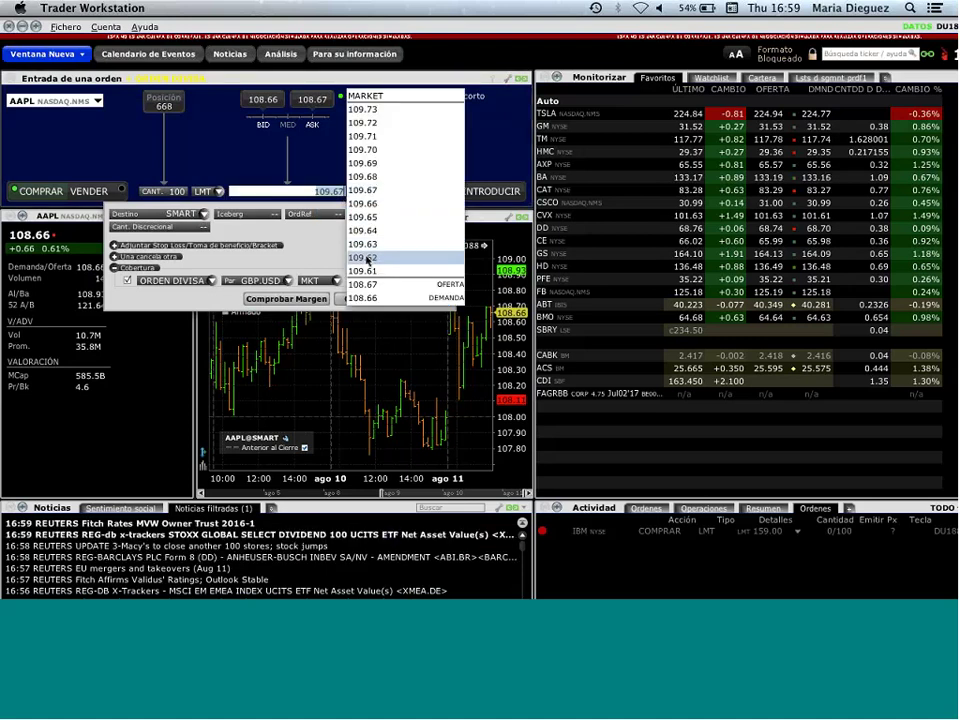
left_click(365, 298)
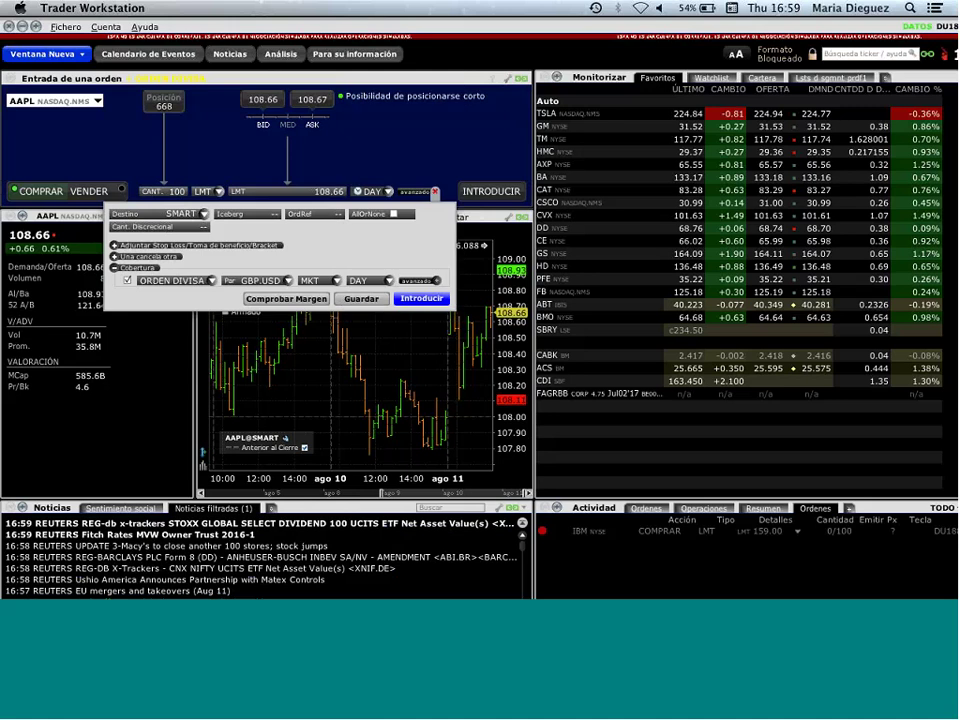
left_click(300, 191)
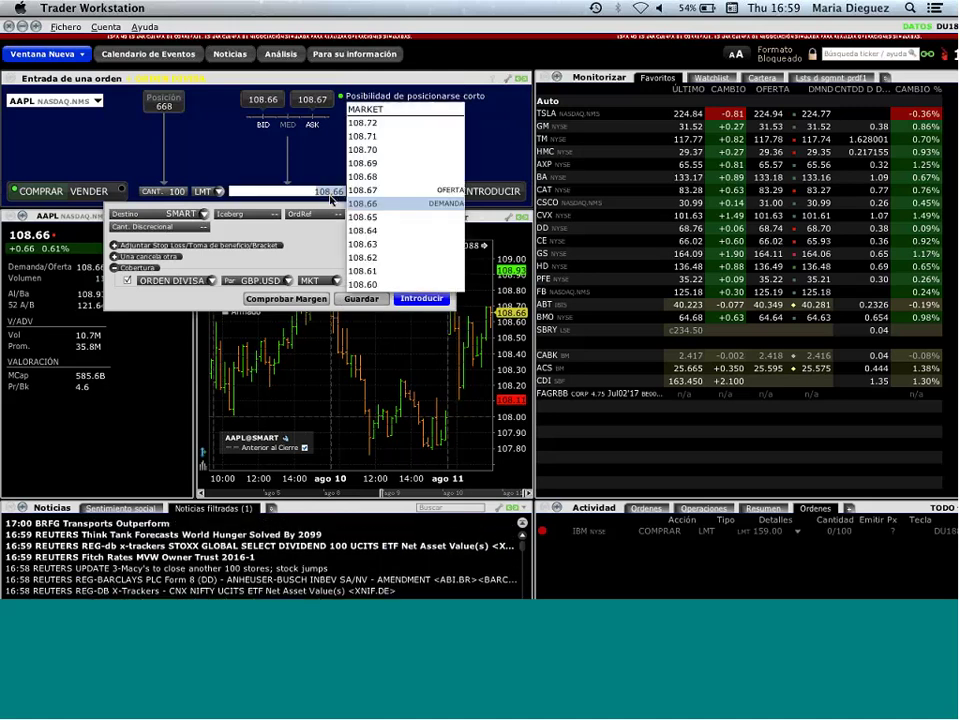
left_click(372, 284)
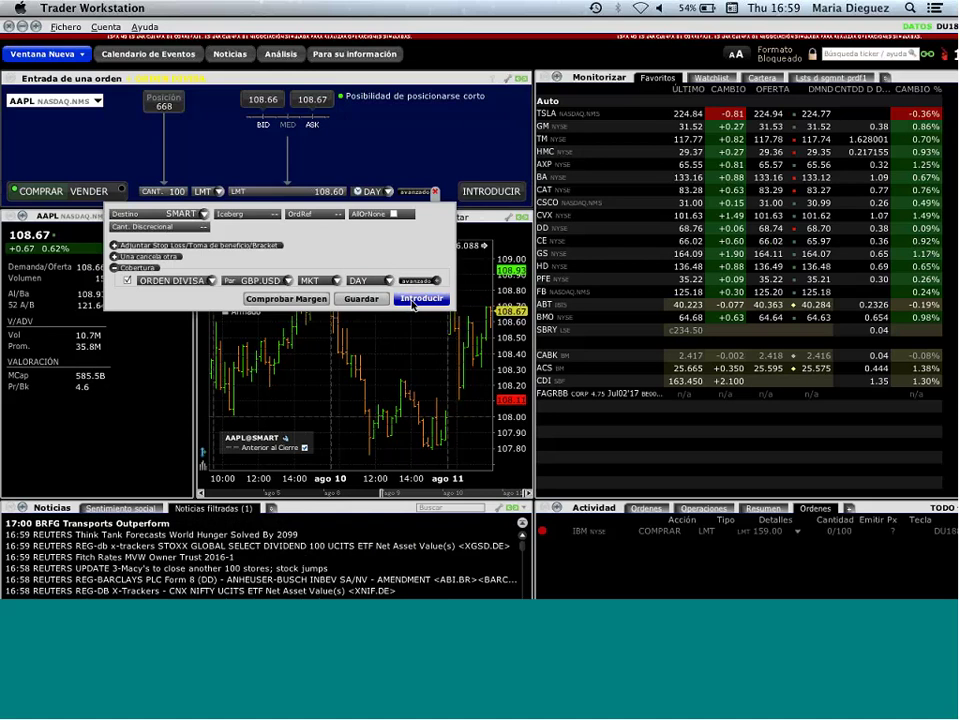
left_click(418, 299)
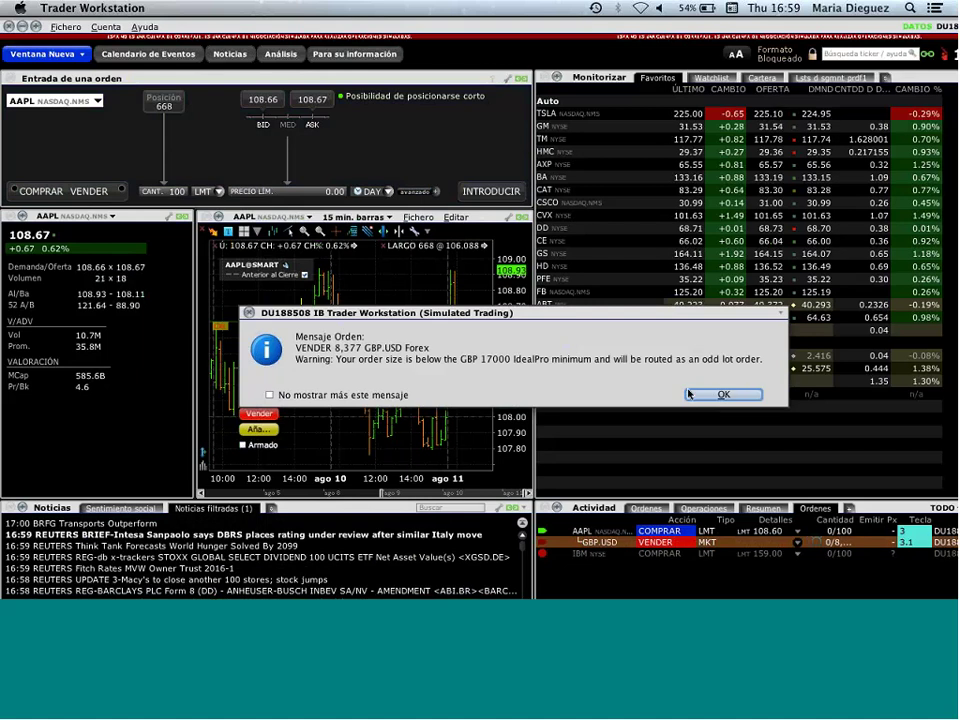
left_click_drag(524, 313, 527, 185)
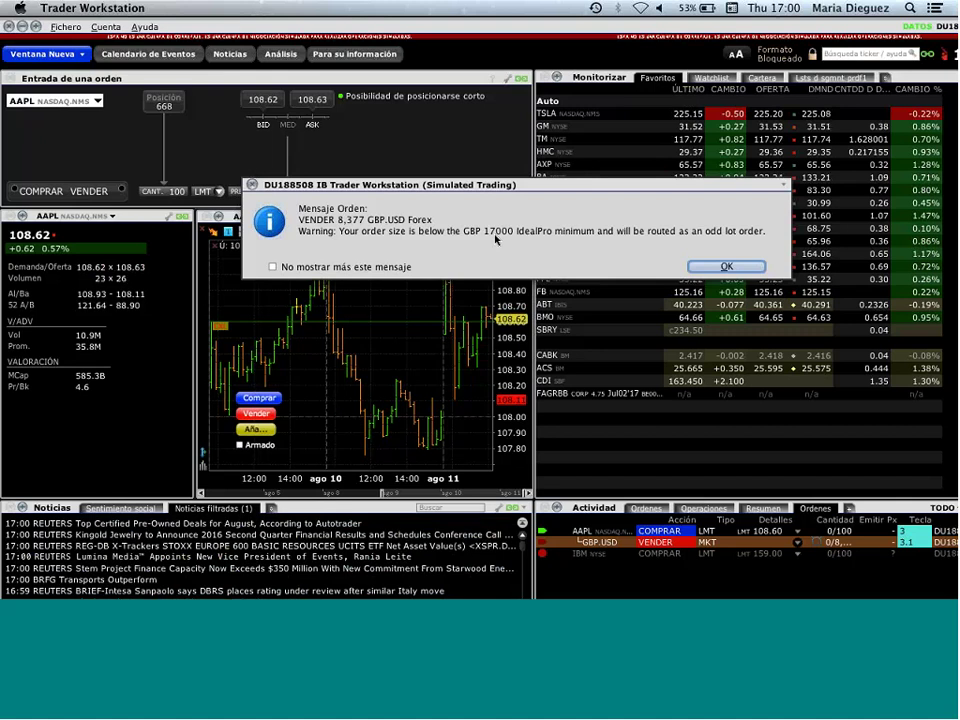
key("Return")
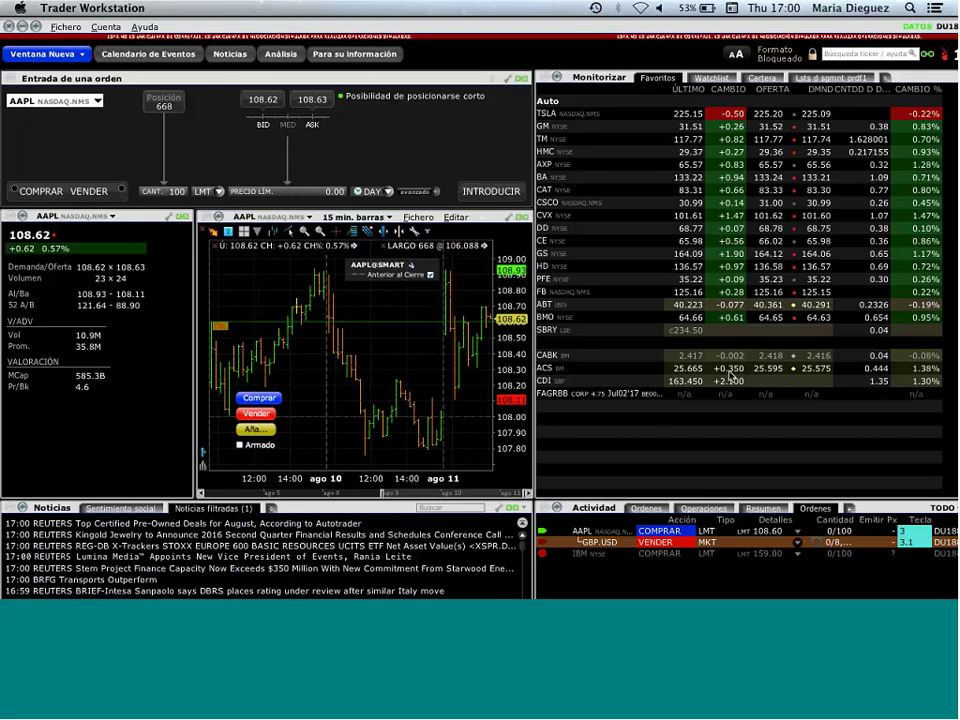
Step: Cancel the working AAPL buy order in the activity list
right_click(563, 537)
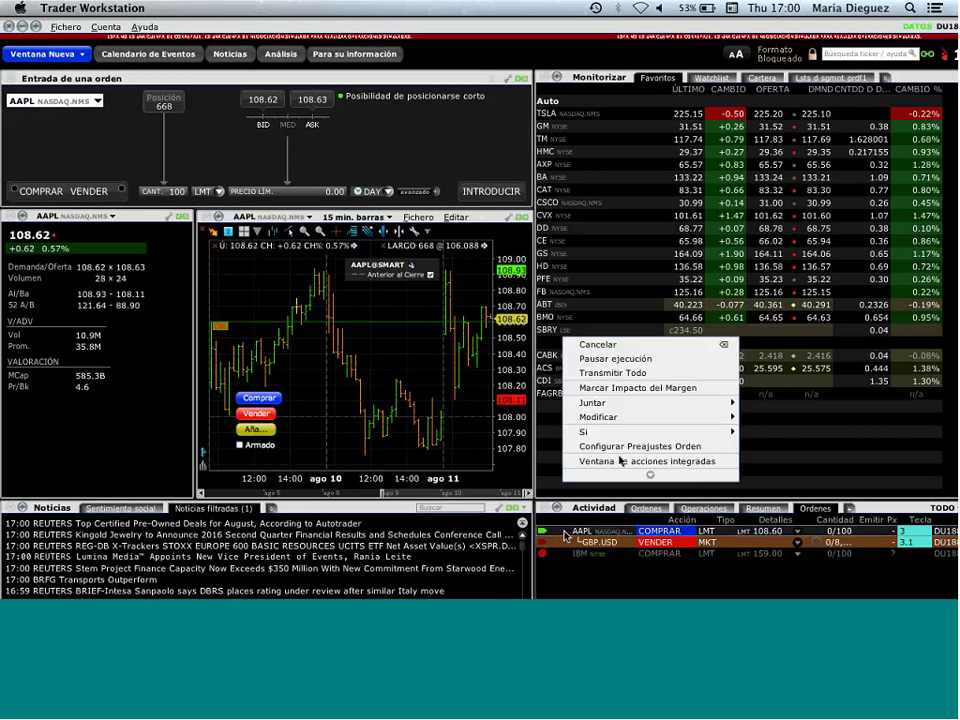
left_click(640, 349)
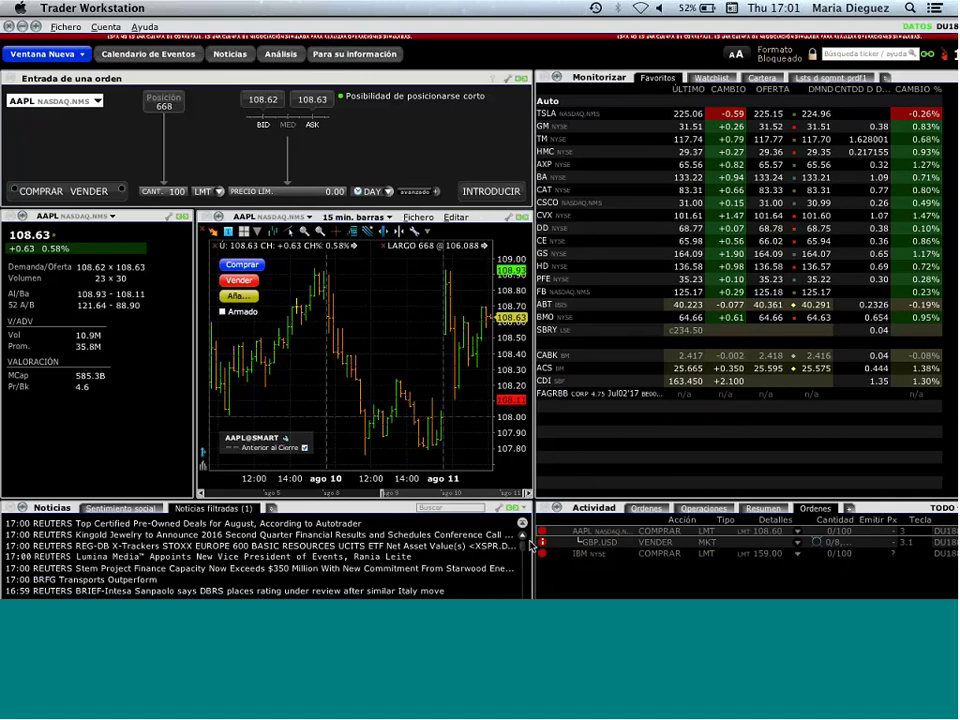
Step: Open the AAPL option chain (Opciones) and load a buy order for the AUG 19 '16 107 call from its ask price
left_click(55, 54)
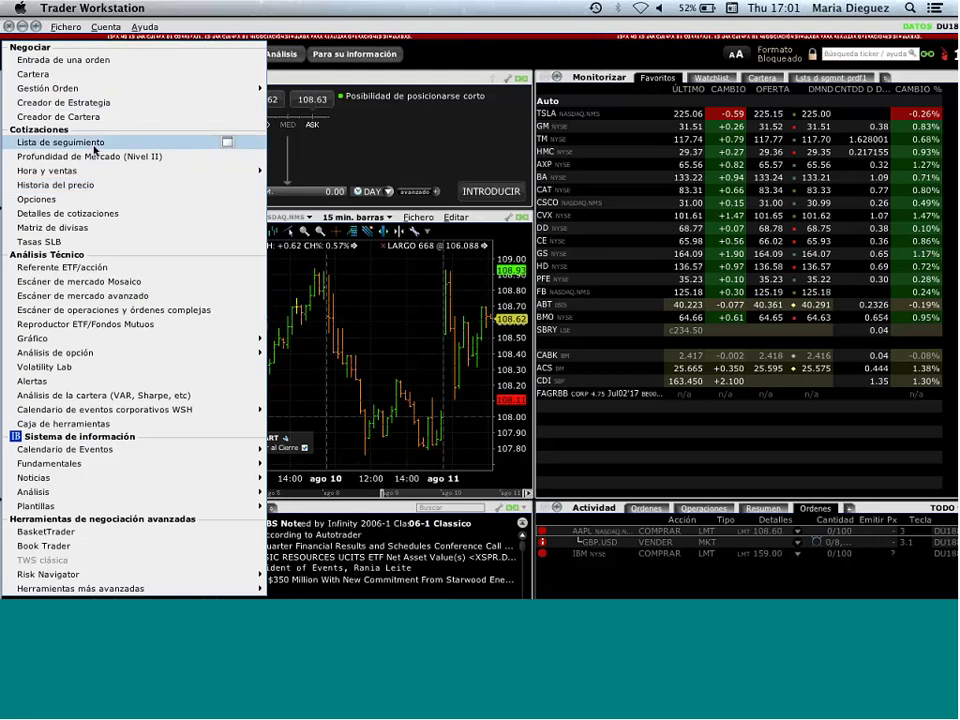
left_click(57, 203)
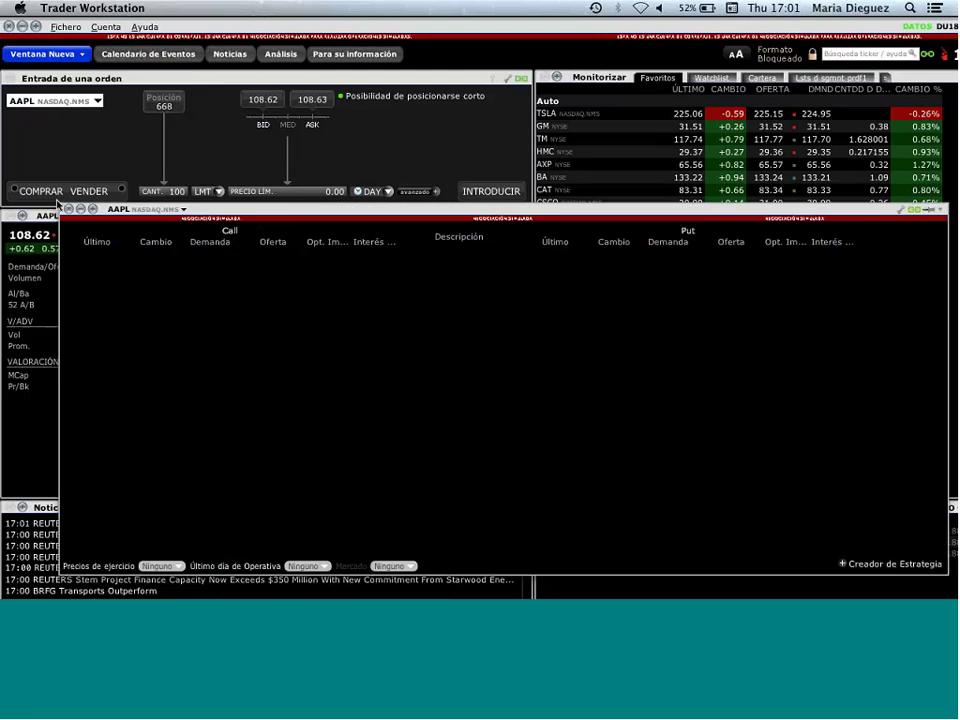
left_click_drag(284, 211, 246, 75)
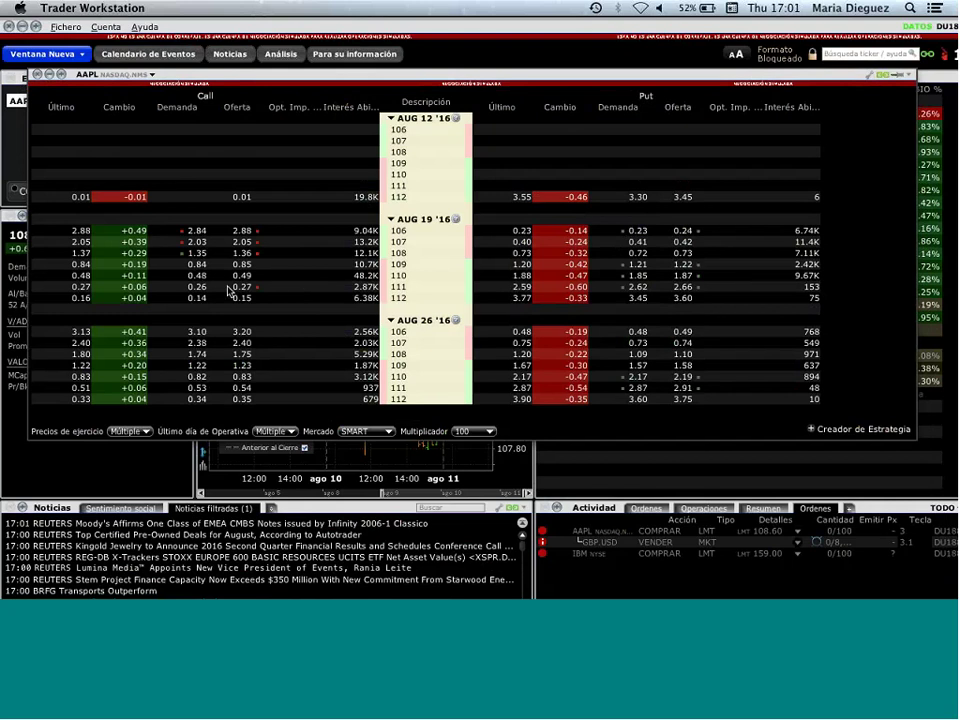
left_click_drag(246, 75, 274, 114)
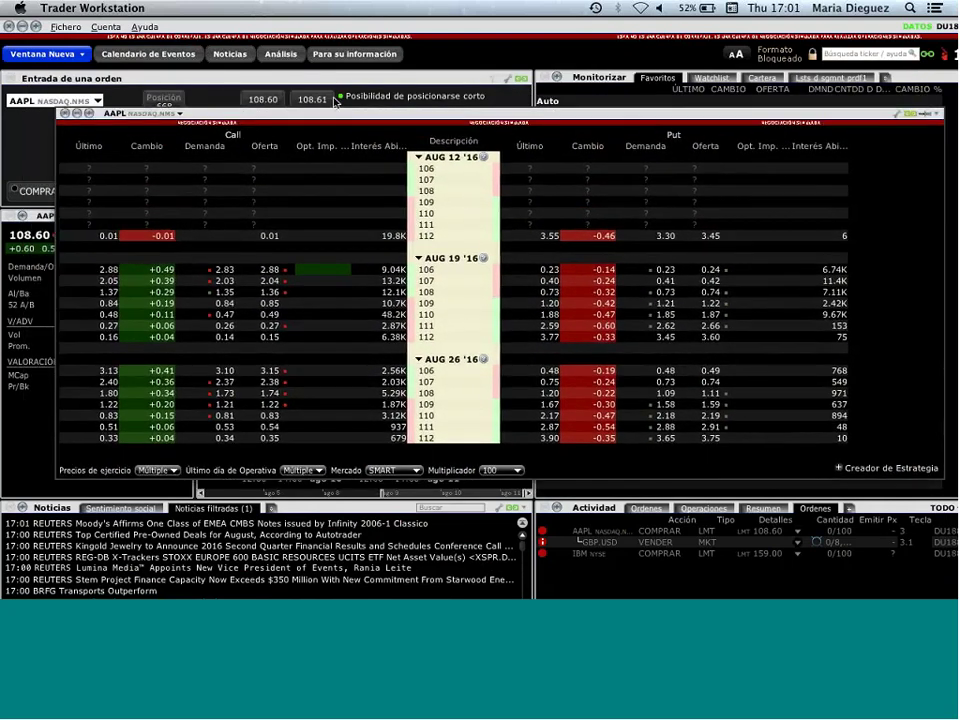
left_click_drag(334, 103, 384, 70)
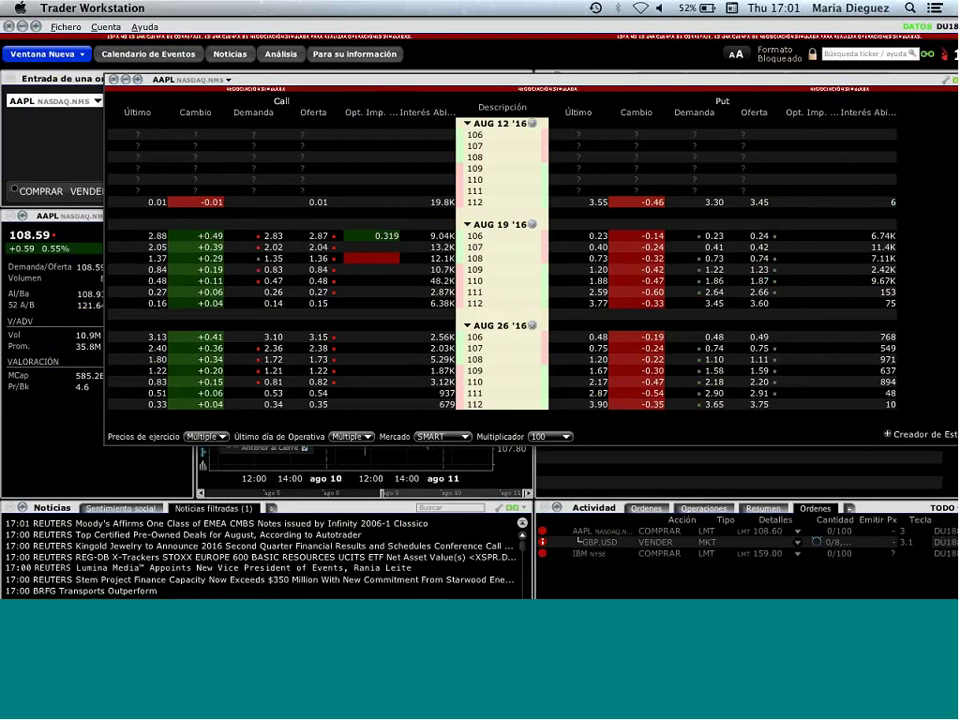
left_click_drag(322, 108, 225, 240)
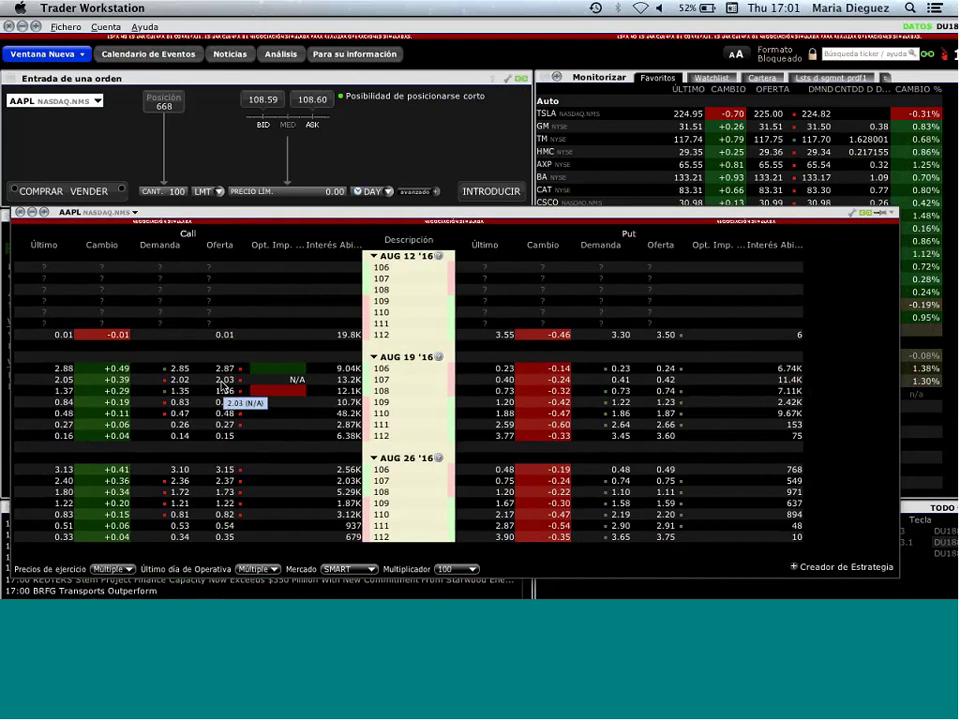
left_click(224, 382)
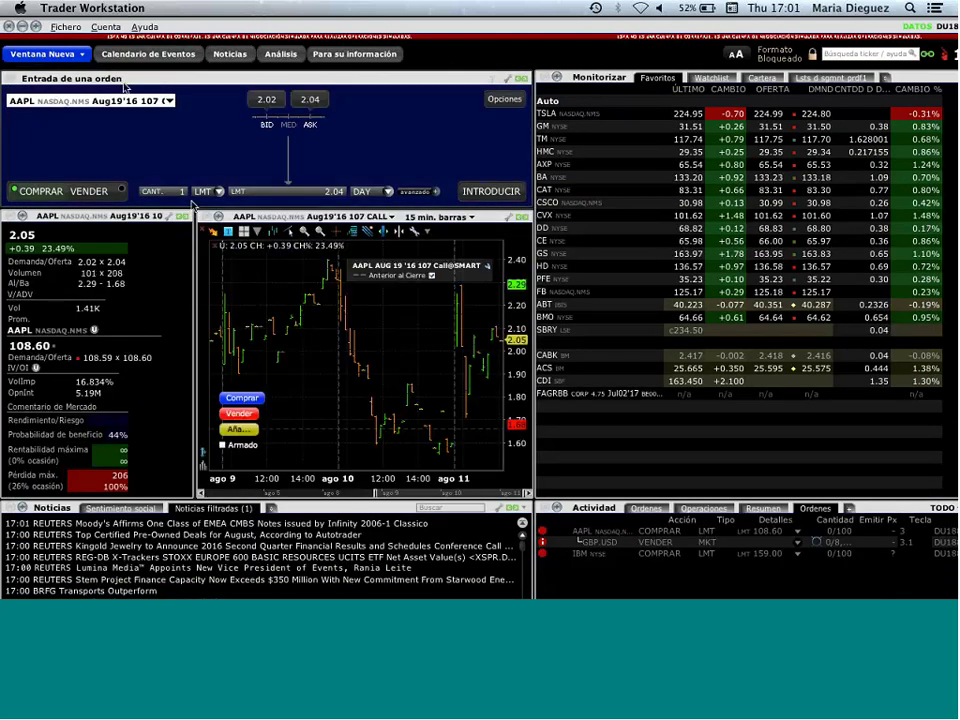
Step: Bring the AAPL option chain back to the front and move it to show all three expirations clear of the lower panels
left_click(45, 53)
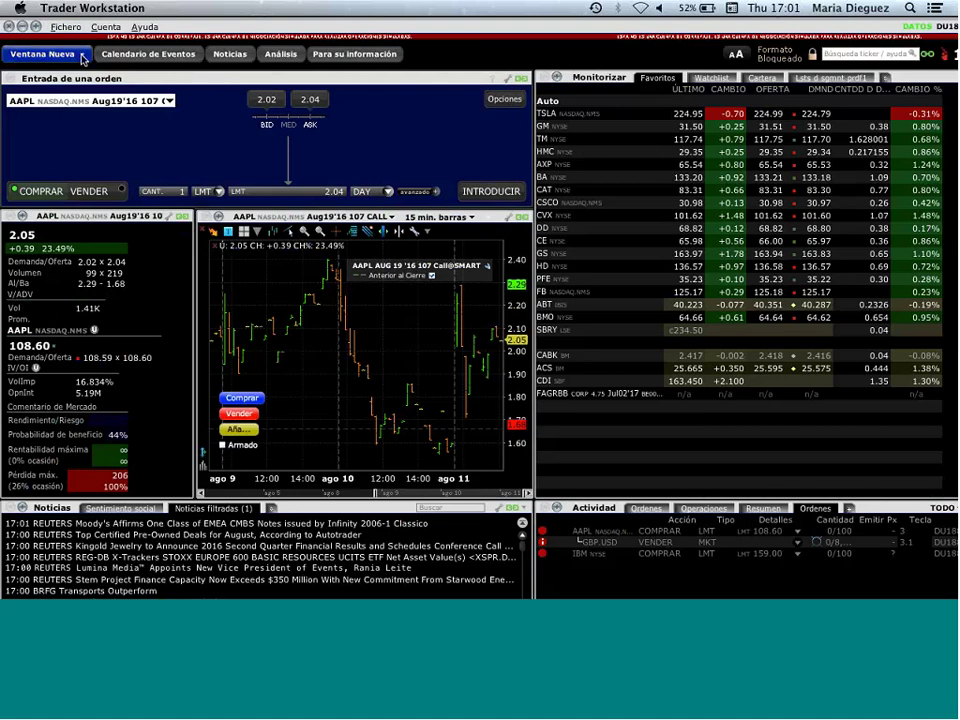
left_click(185, 199)
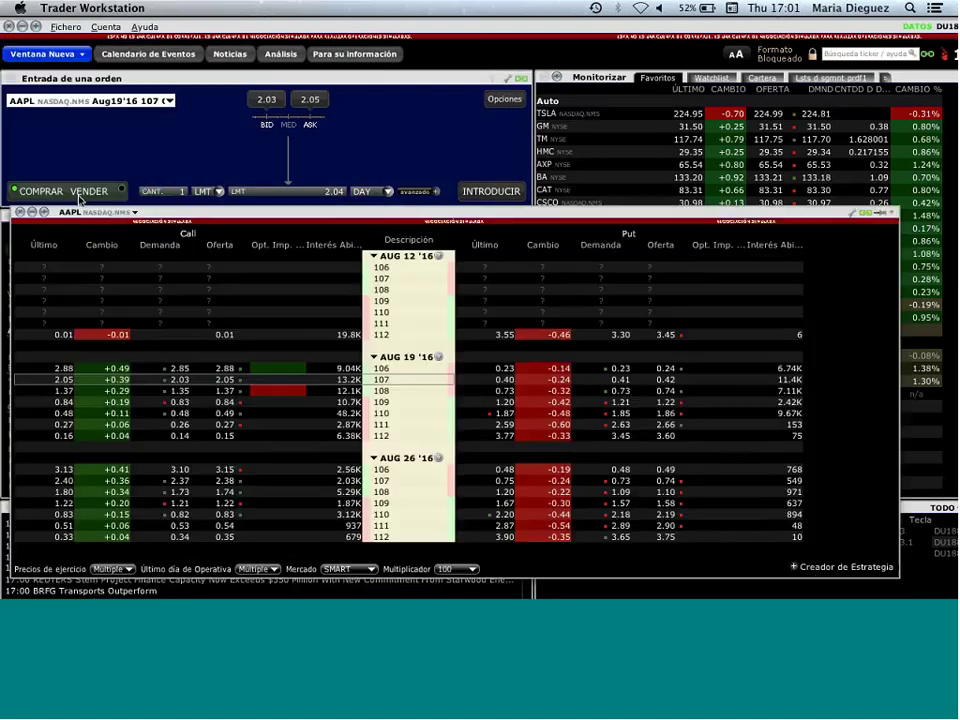
left_click_drag(190, 216, 203, 77)
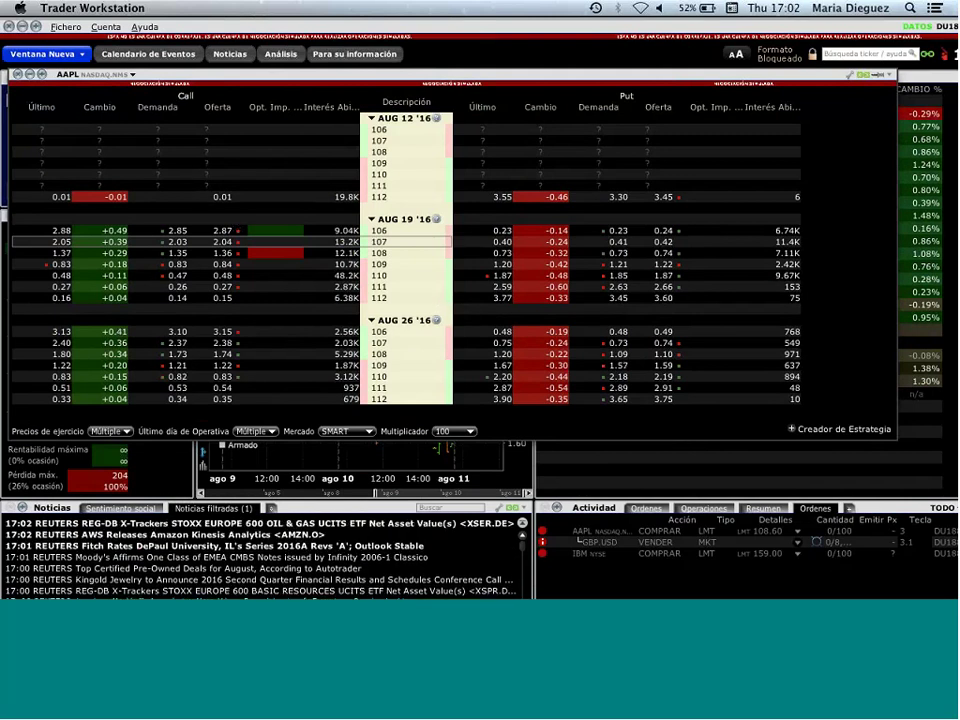
Step: Examine the strike price, last trading day and market choices available for the AAPL option chain
left_click(110, 431)
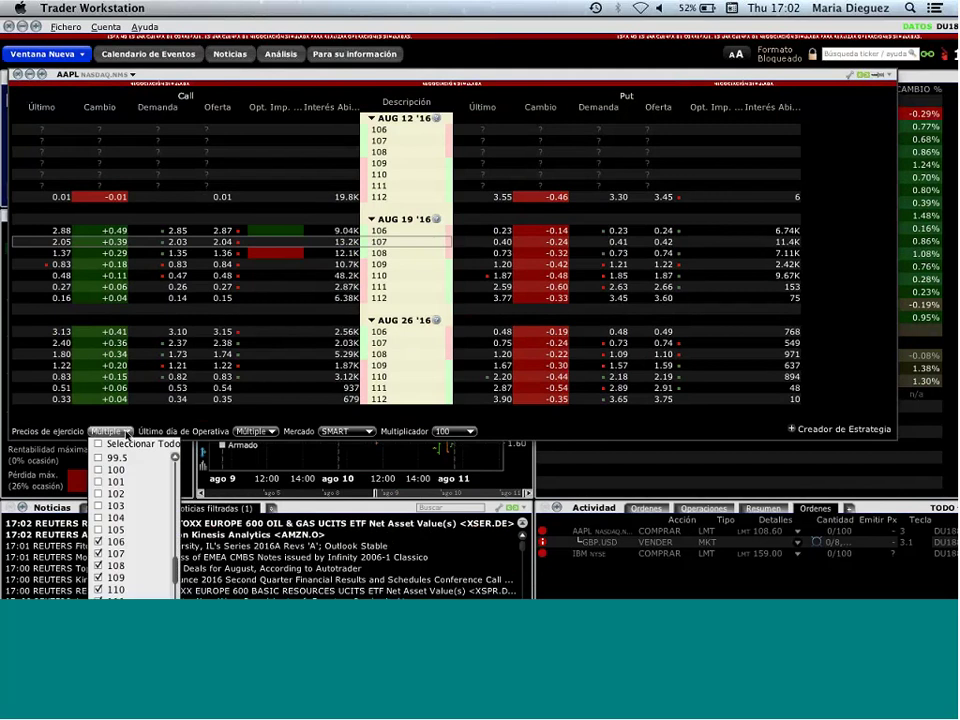
scroll(145, 543, "down", 1)
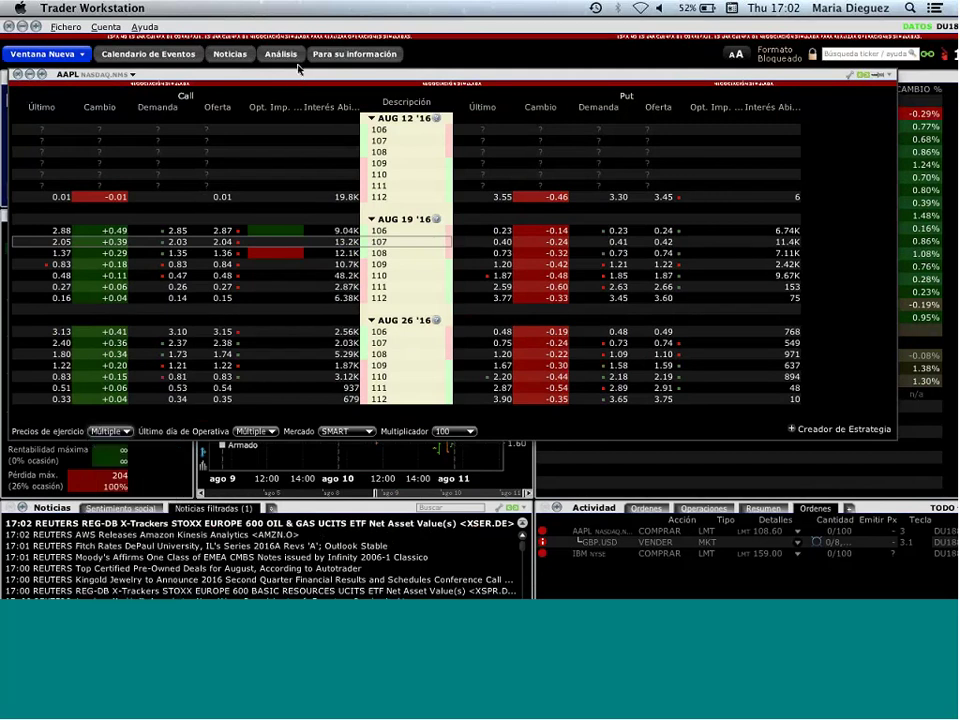
left_click_drag(299, 72, 297, 38)
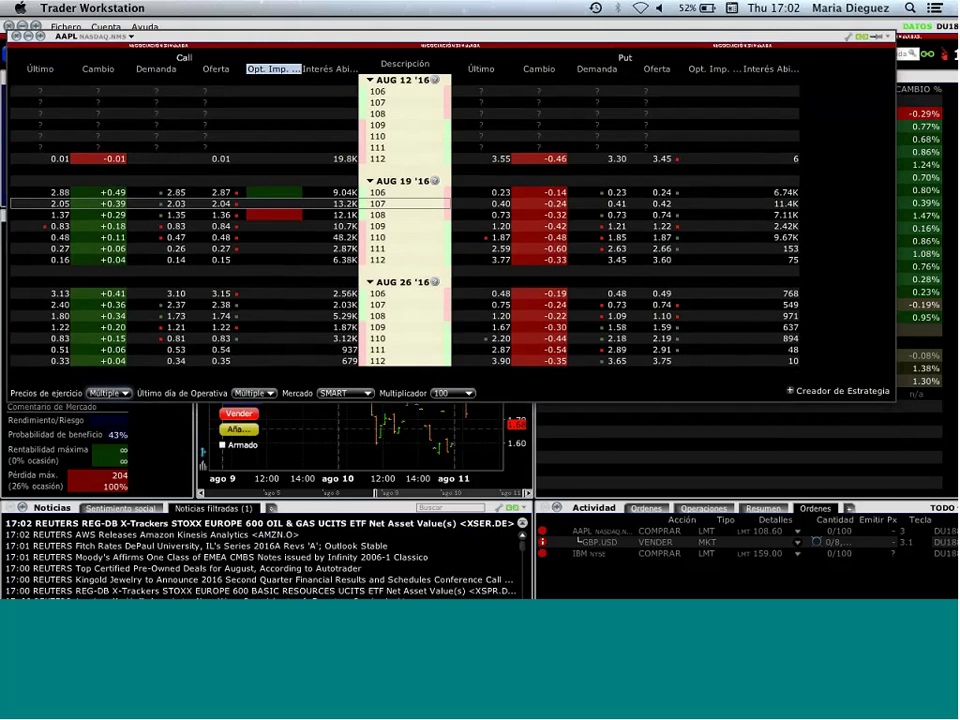
left_click(120, 393)
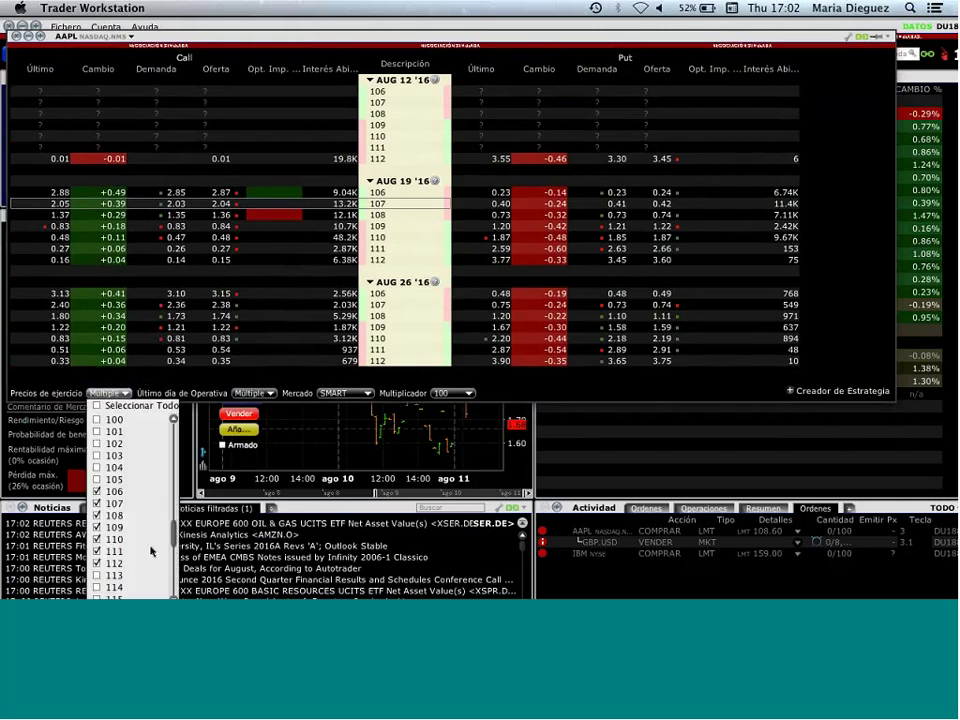
scroll(172, 560, "down", 5)
left_click_drag(172, 568, 178, 536)
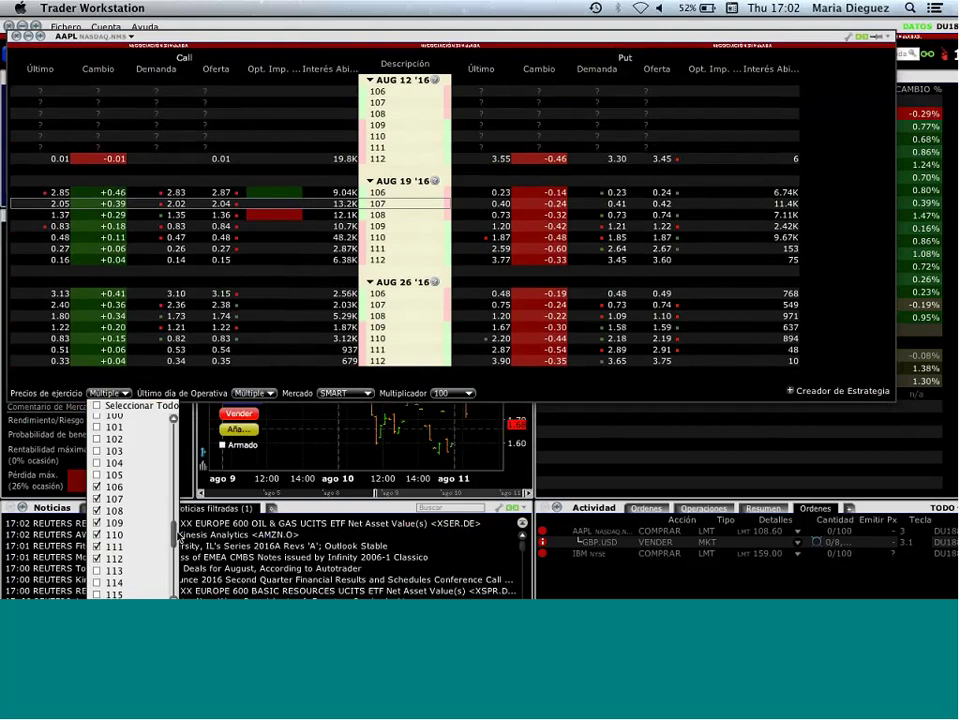
left_click(268, 394)
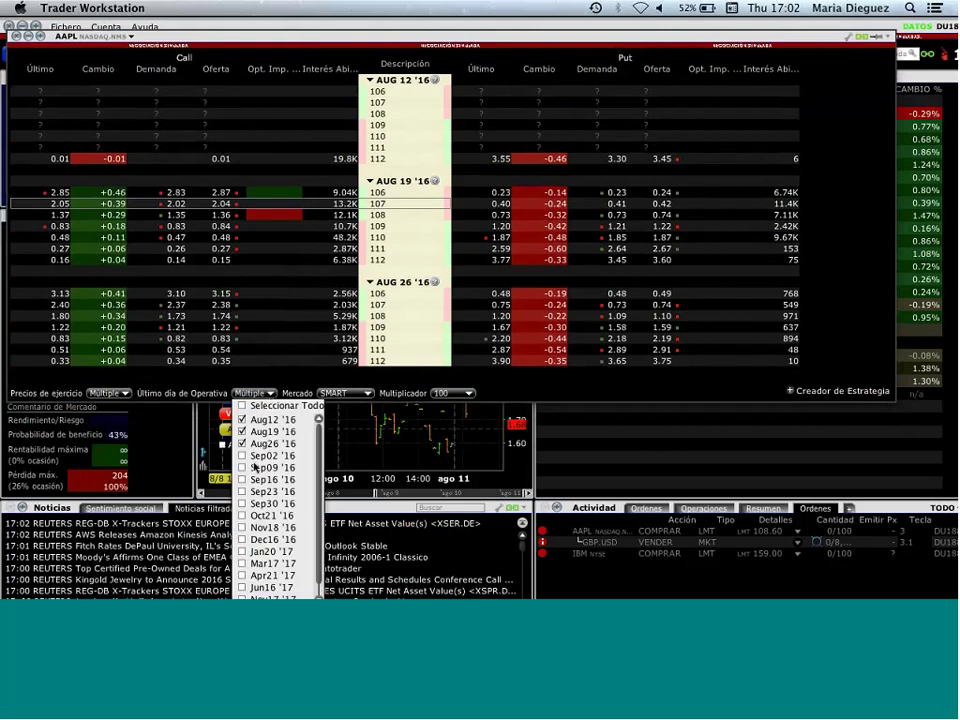
left_click(368, 394)
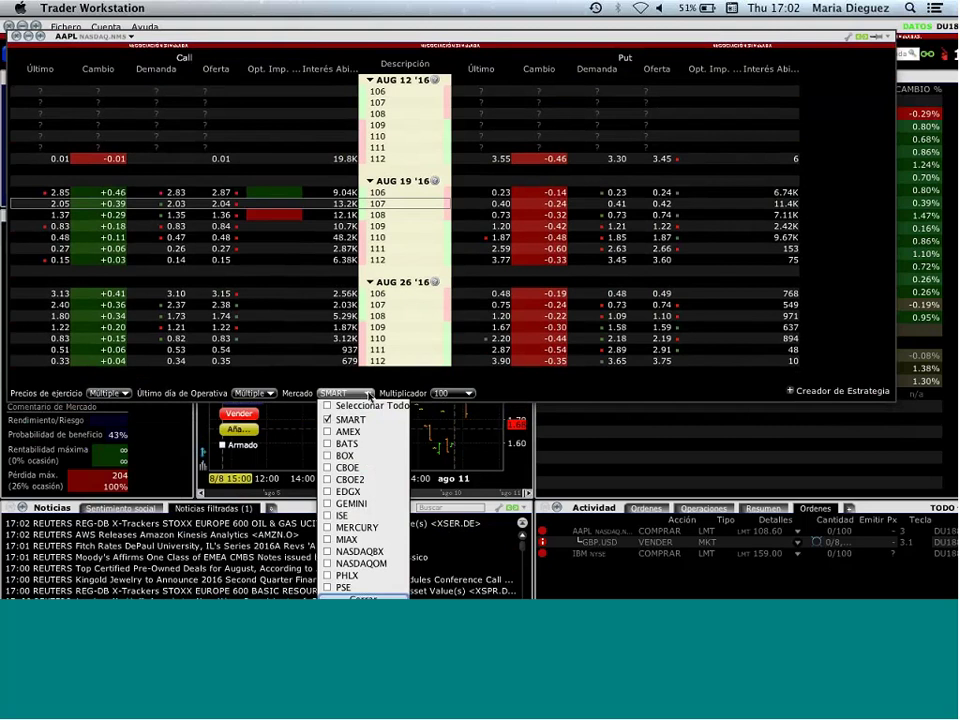
left_click(368, 394)
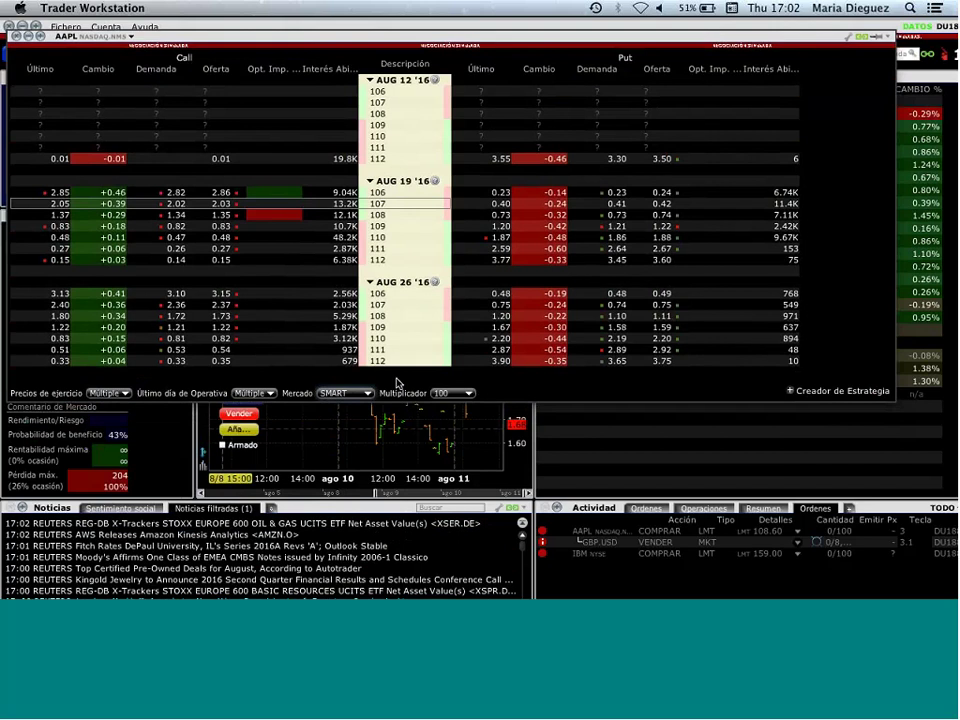
Step: Open the strategy builder (Creador de Estrategia), narrow the AAPL option chain to show it, and close the chain window
left_click(792, 391)
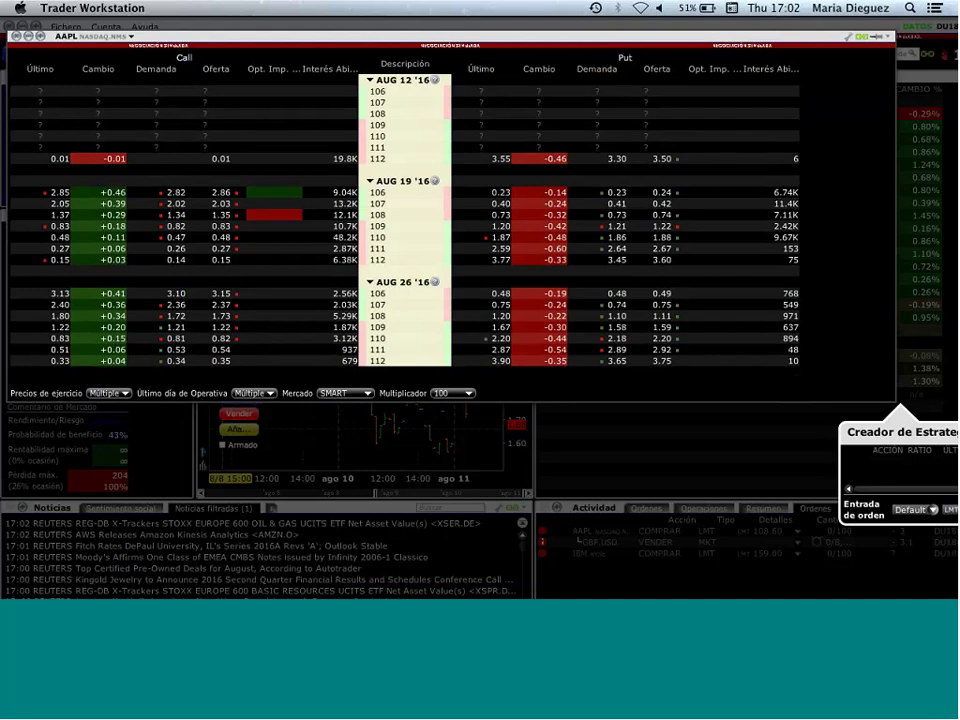
left_click_drag(895, 84, 468, 88)
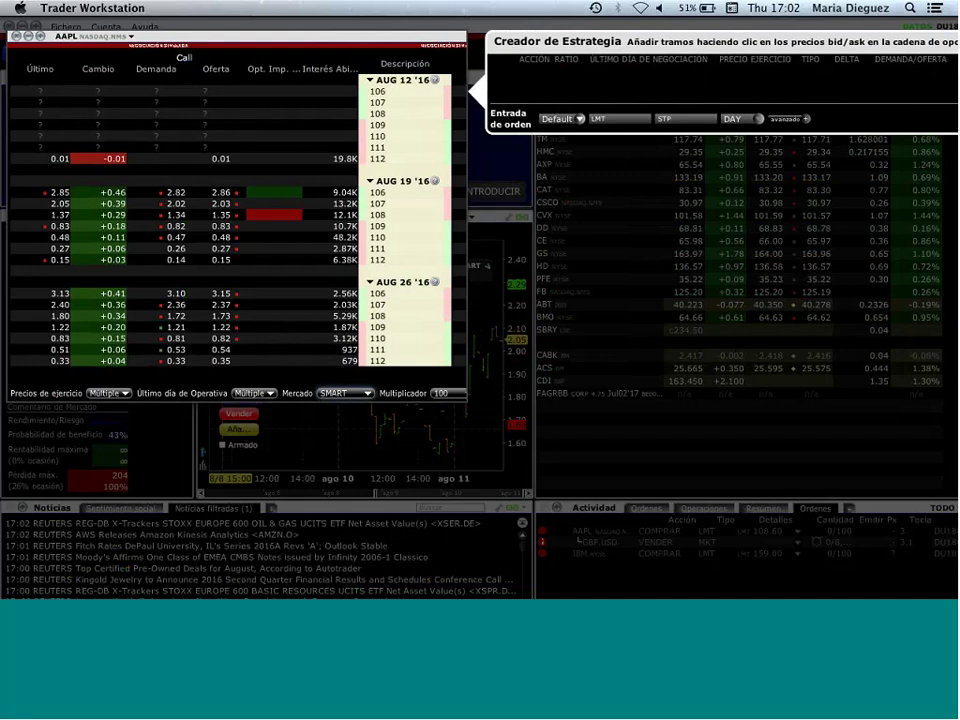
left_click_drag(341, 41, 375, 43)
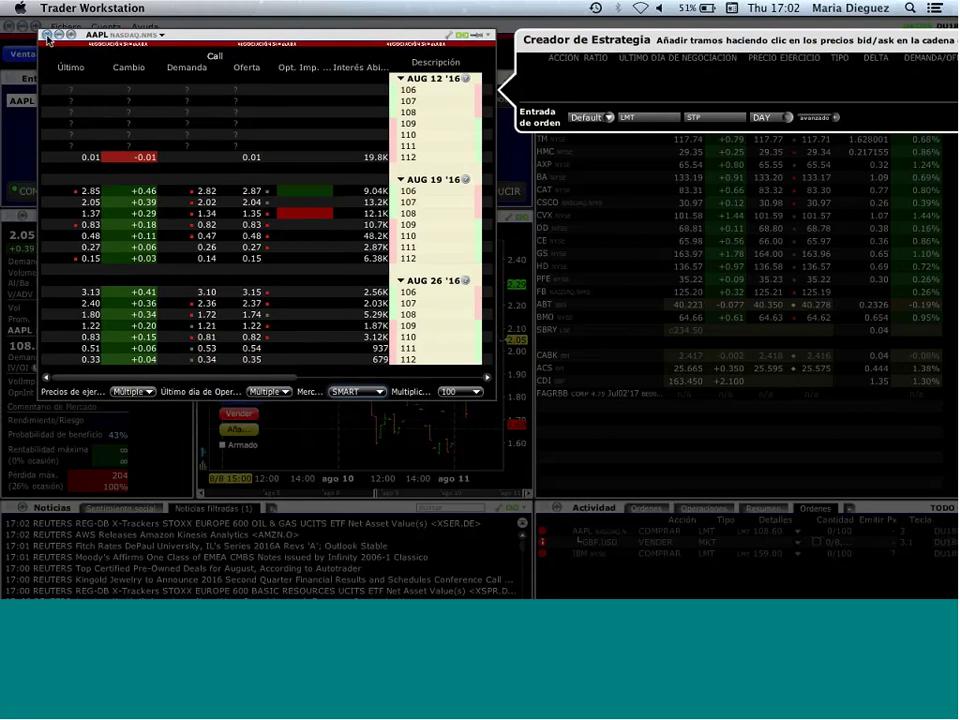
left_click(46, 37)
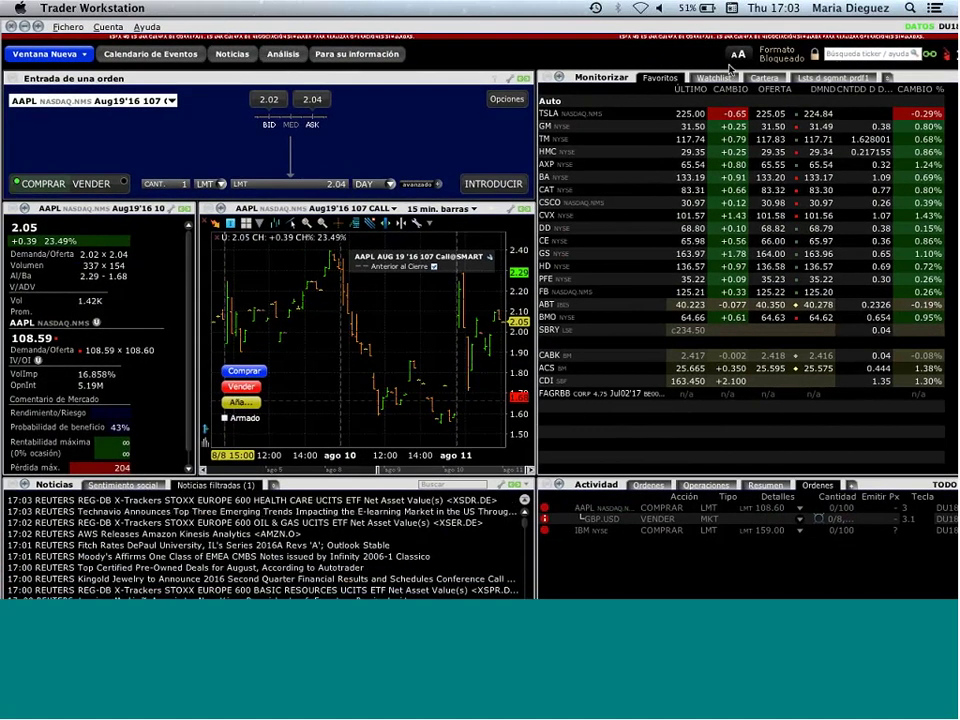
Step: Reduce the font size by five steps so the whole Mosaic window fits, and switch to the Classic TWS layout
left_click(738, 54)
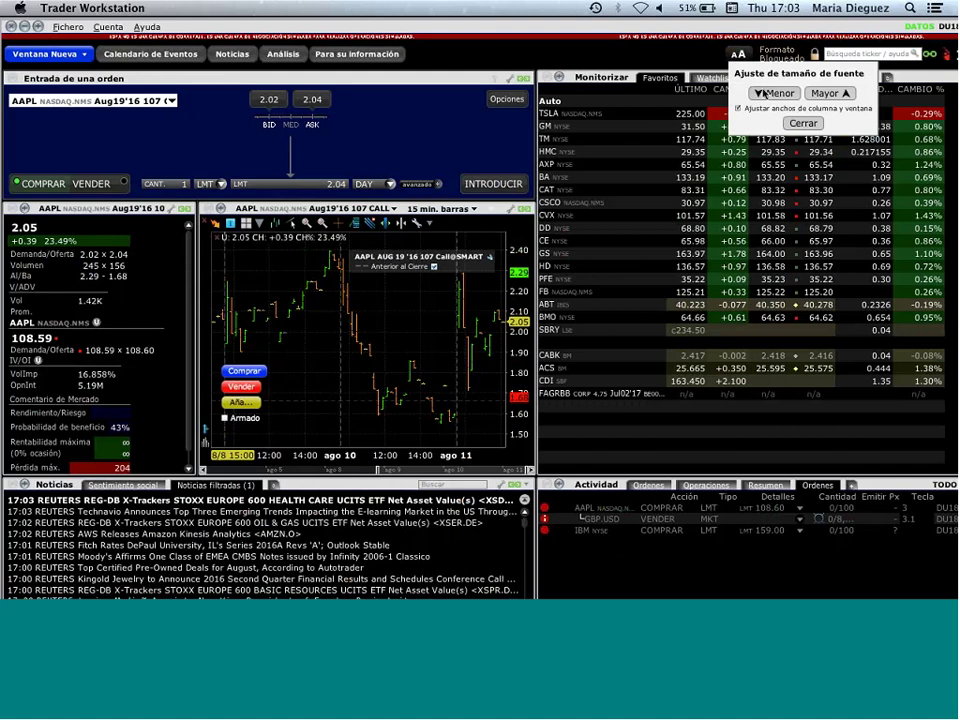
left_click(768, 93)
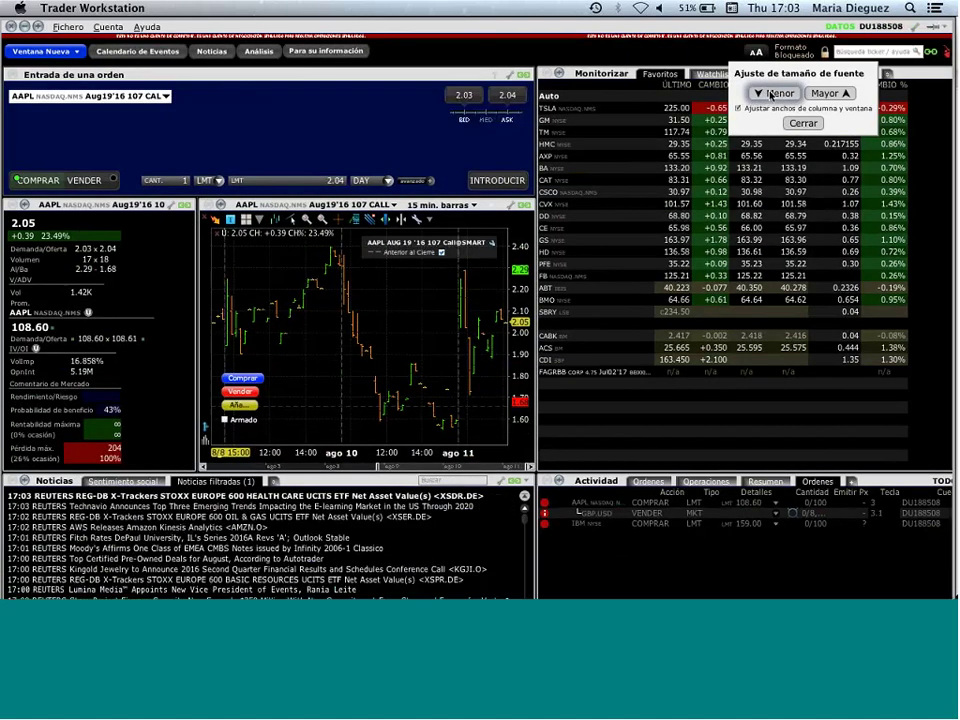
left_click(768, 93)
left_click(768, 93)
left_click(768, 93)
left_click(768, 93)
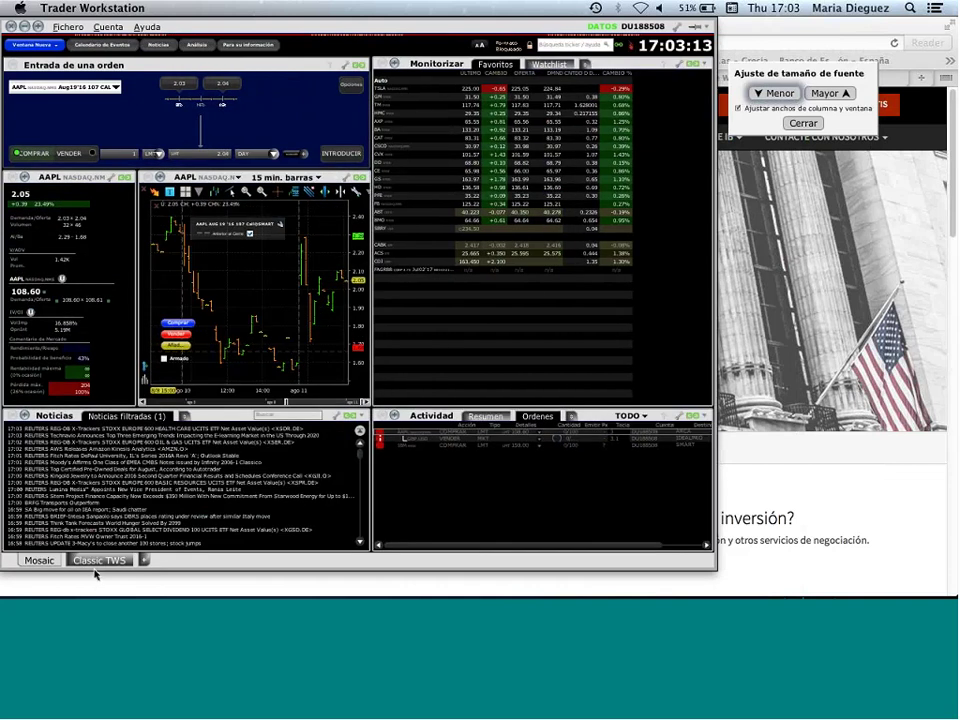
left_click(97, 566)
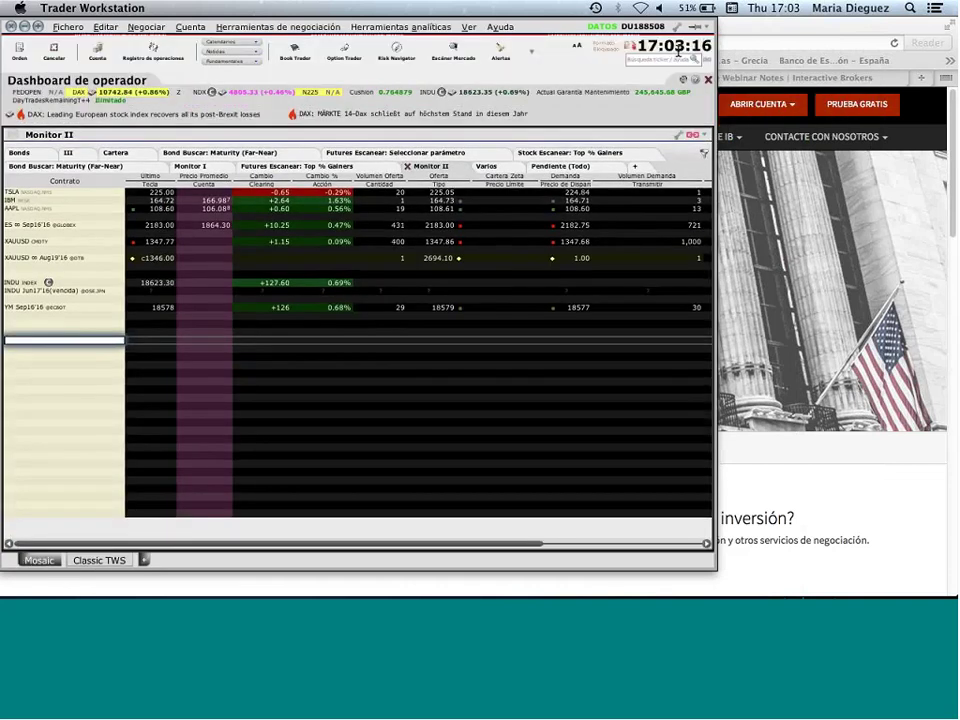
Step: Enlarge the Classic TWS font size by three steps and close the font size adjustment
left_click(577, 46)
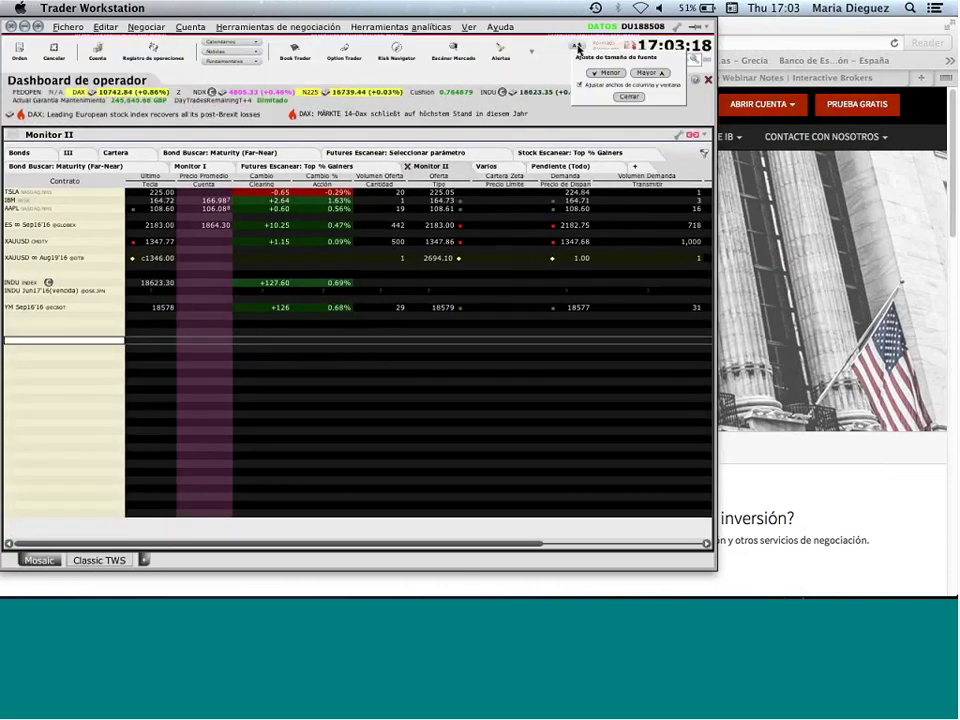
left_click(647, 73)
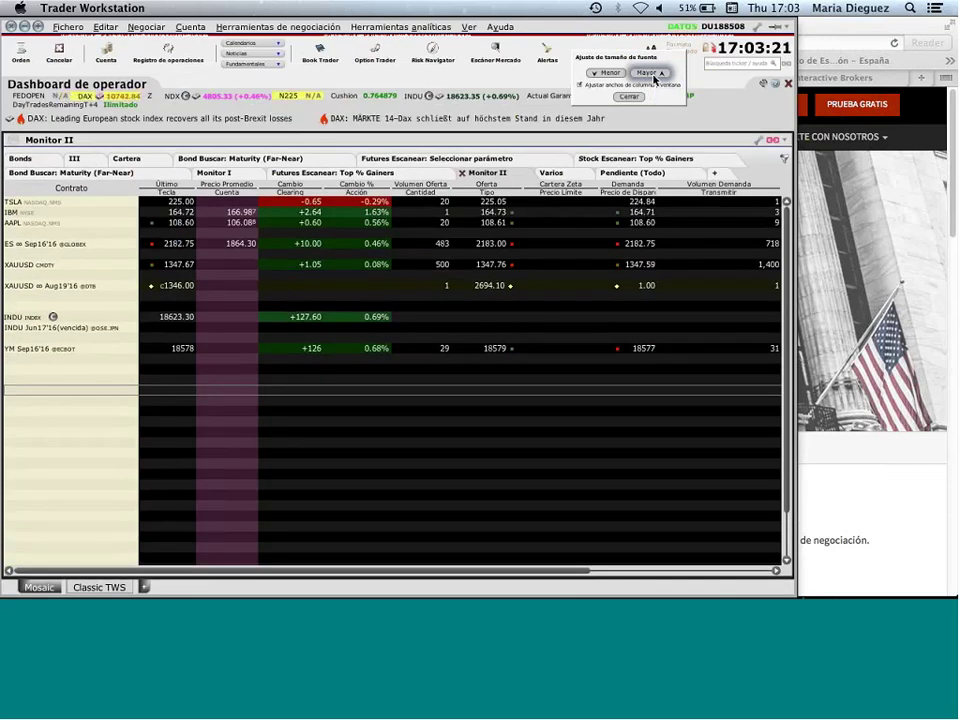
left_click(654, 75)
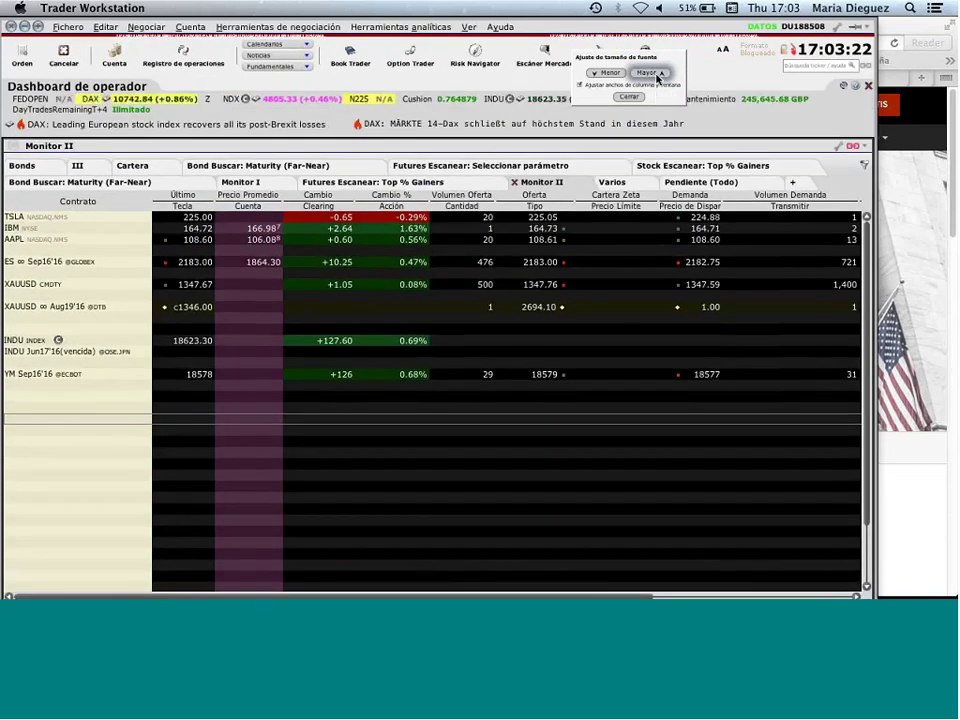
left_click(656, 76)
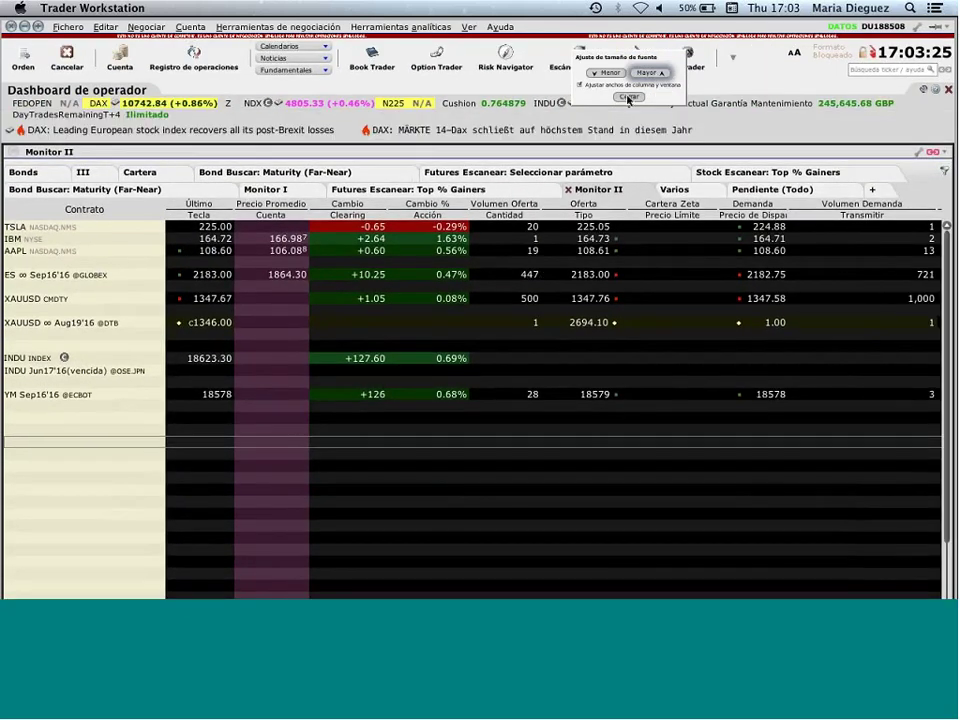
left_click(628, 98)
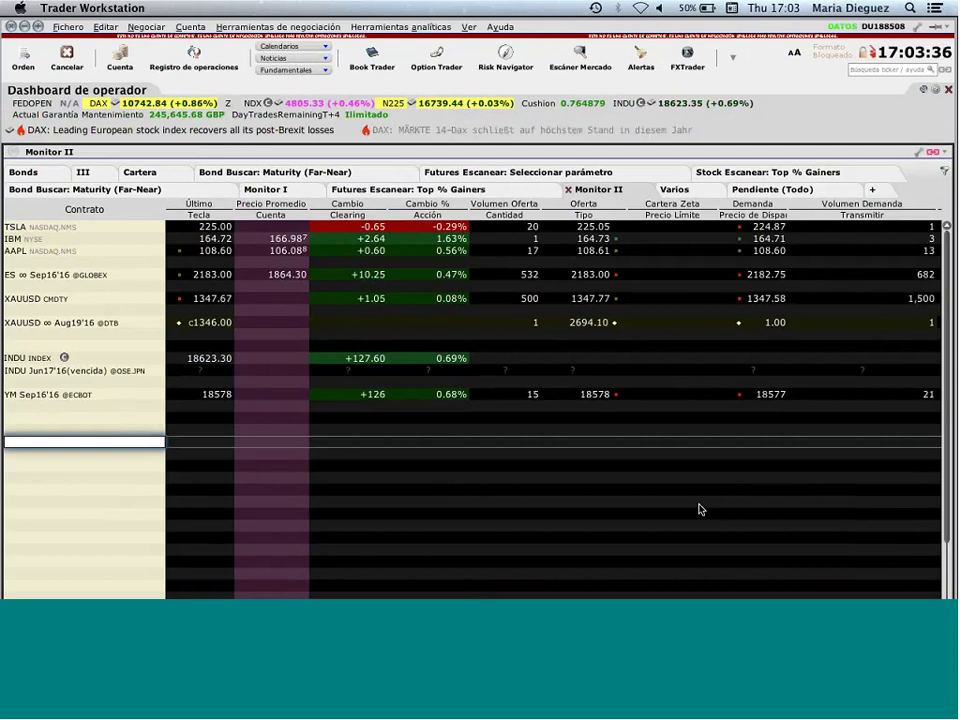
Step: Open Option Trader and place its window so all call and put columns are on screen
left_click(436, 57)
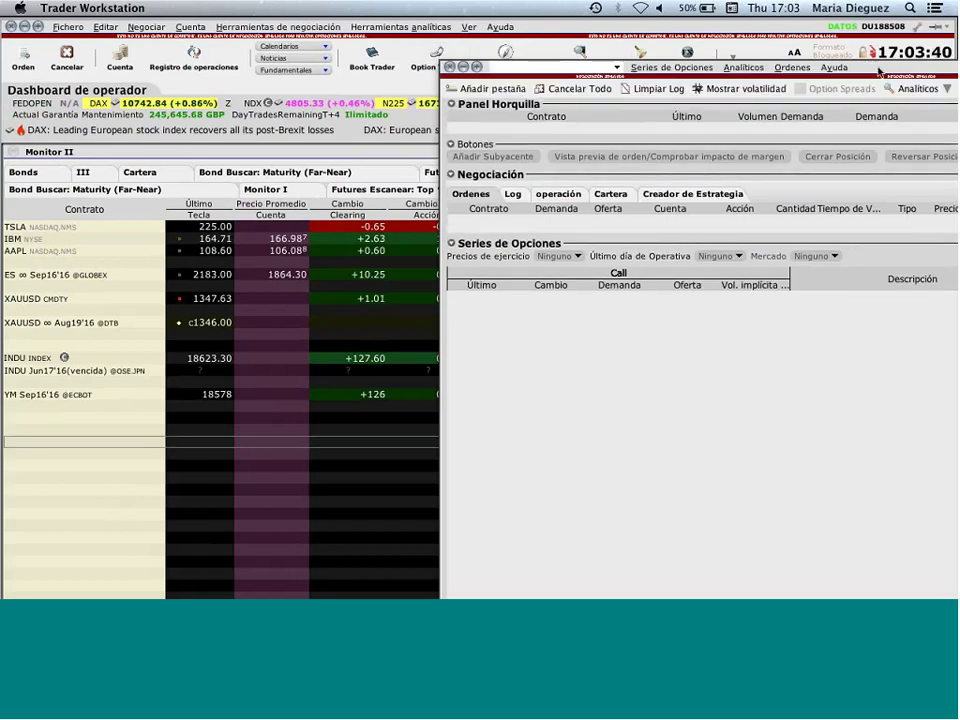
double_click(500, 64)
left_click_drag(443, 47, 456, 45)
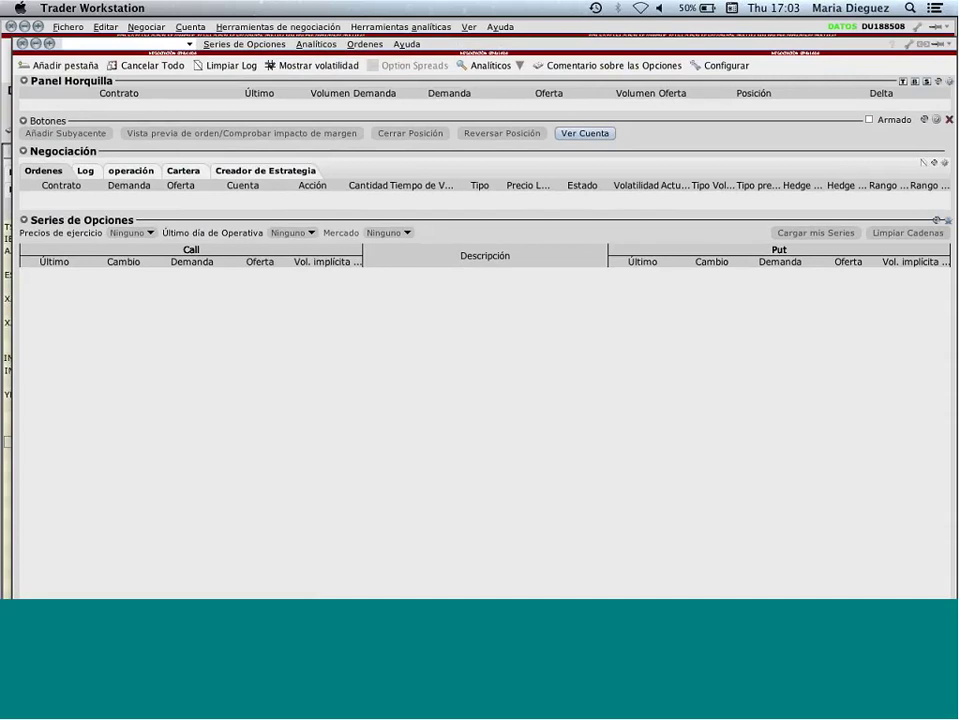
Step: Load the IBM stock with SMART routing as the underlying in Option Trader
left_click(177, 46)
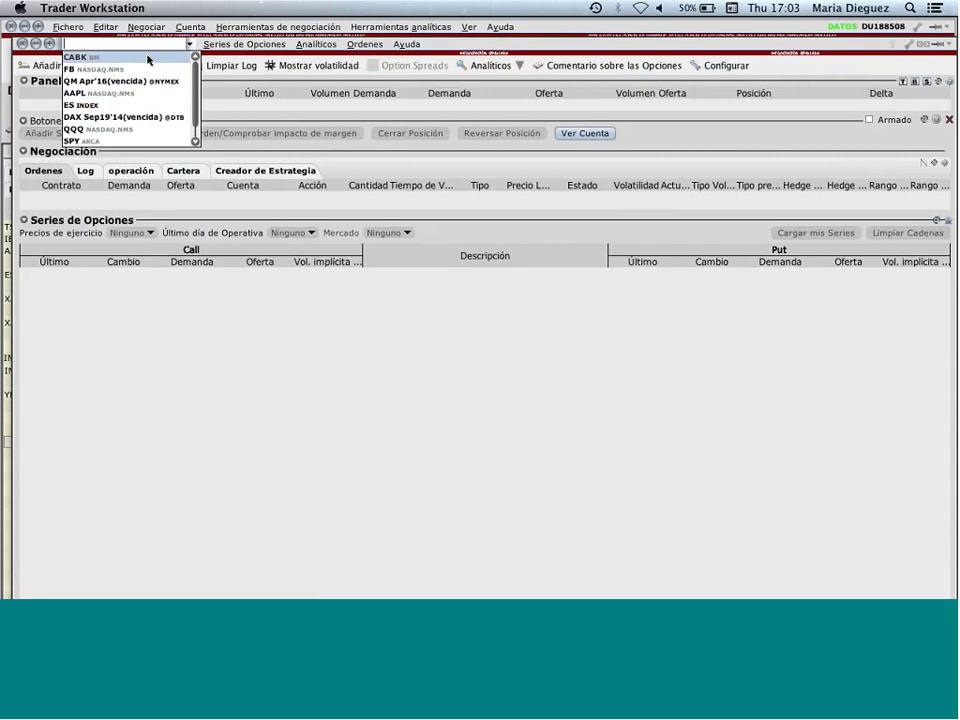
type("IBM")
key("Return")
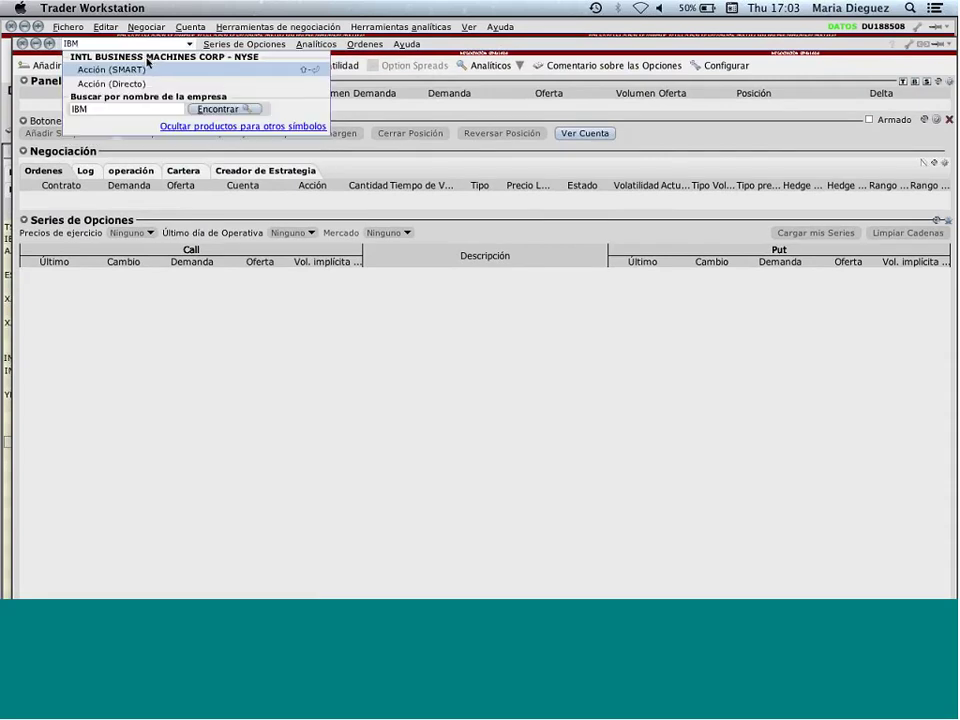
left_click(127, 70)
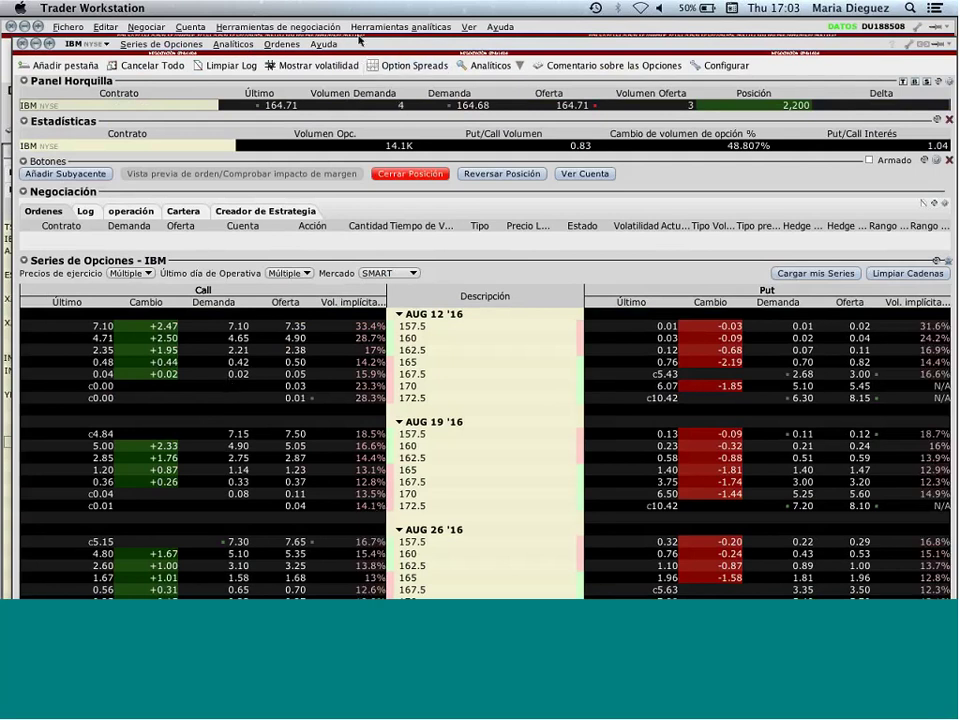
Step: Move the main trading window aside, then position and resize Option Trader so the IBM panels and option chain fit the screen
left_click(360, 38)
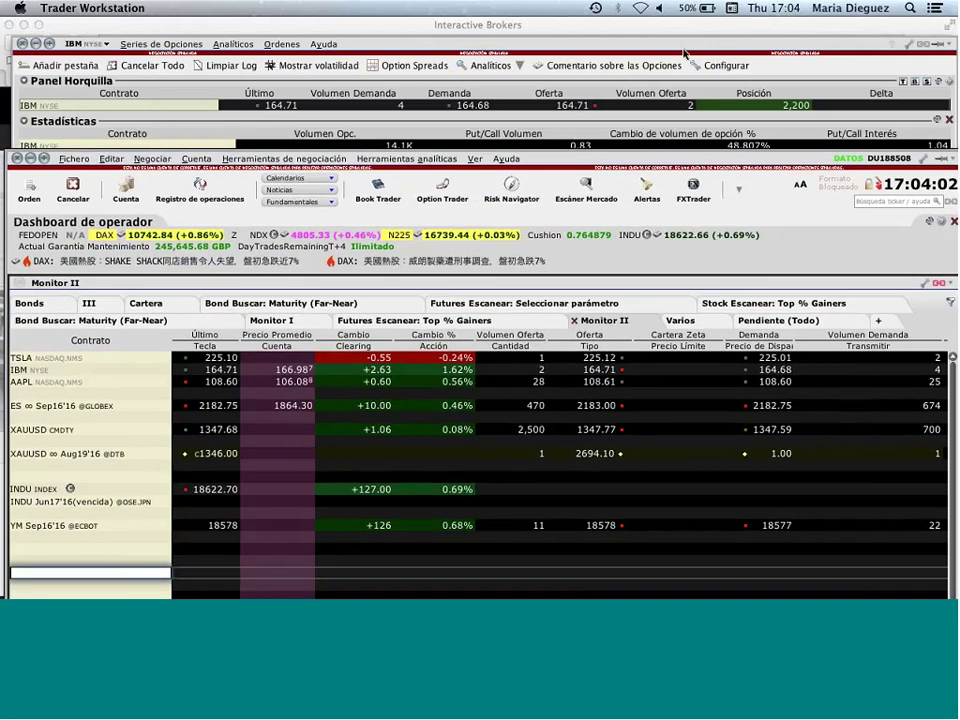
left_click_drag(681, 47, 668, 20)
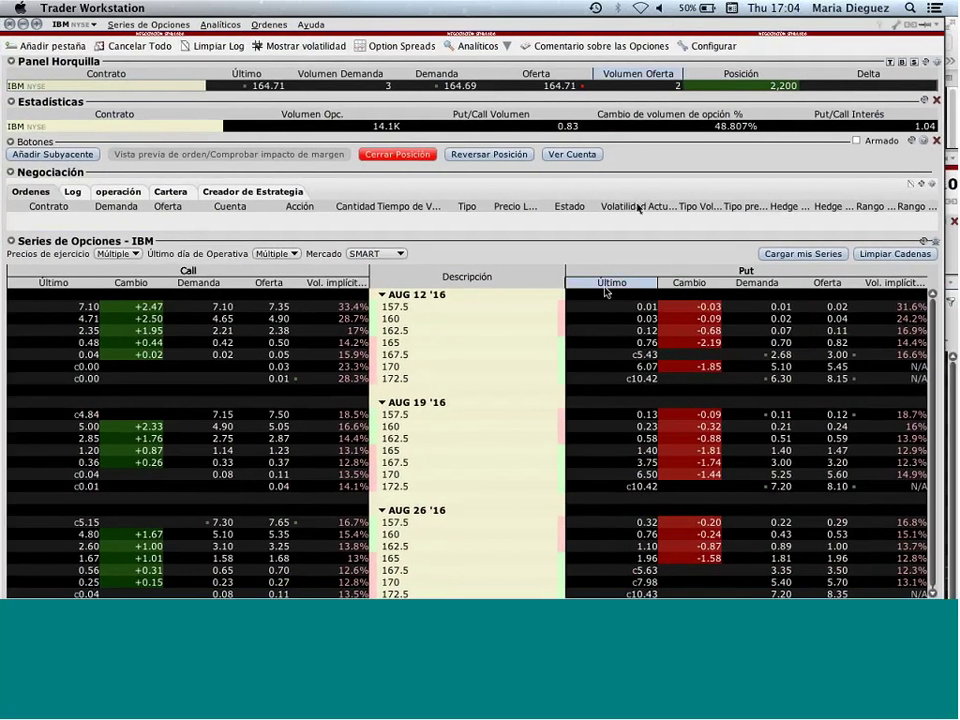
mouse_move(610, 283)
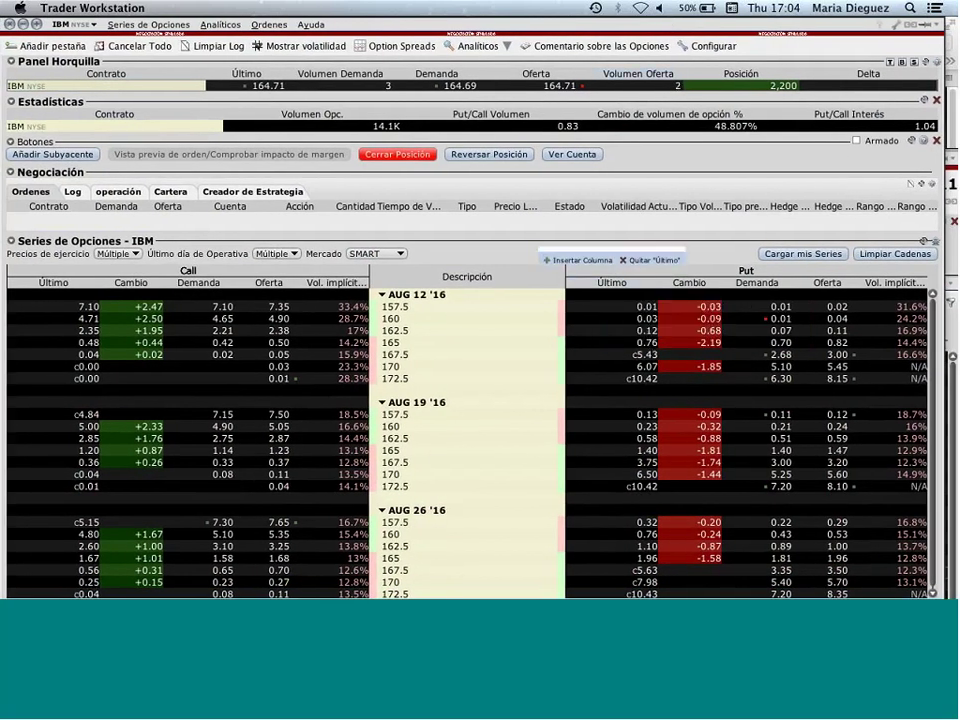
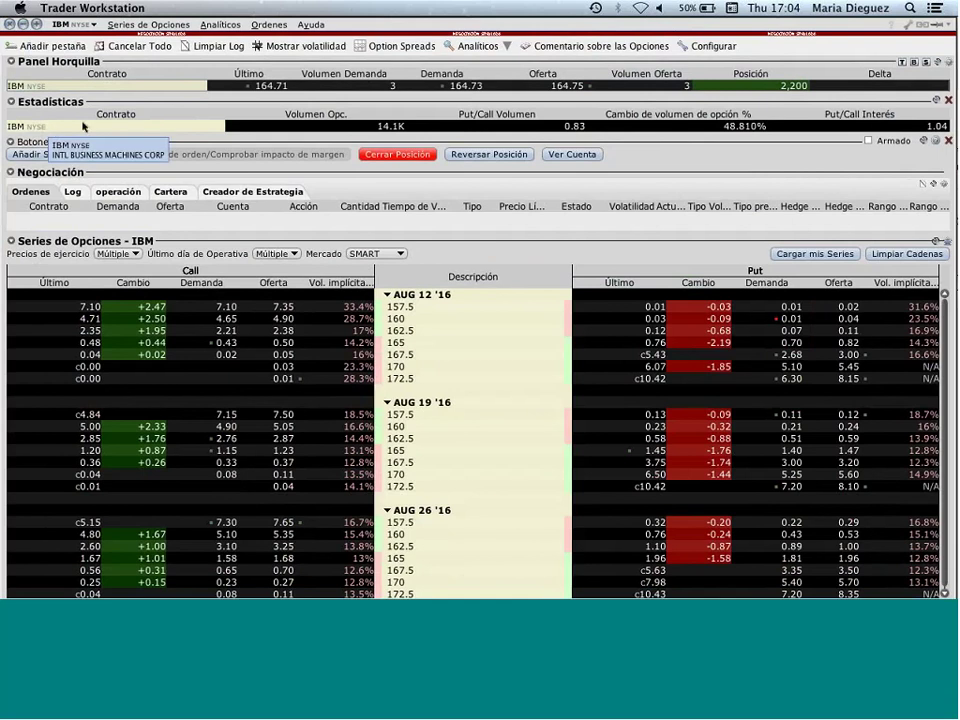
left_click(267, 24)
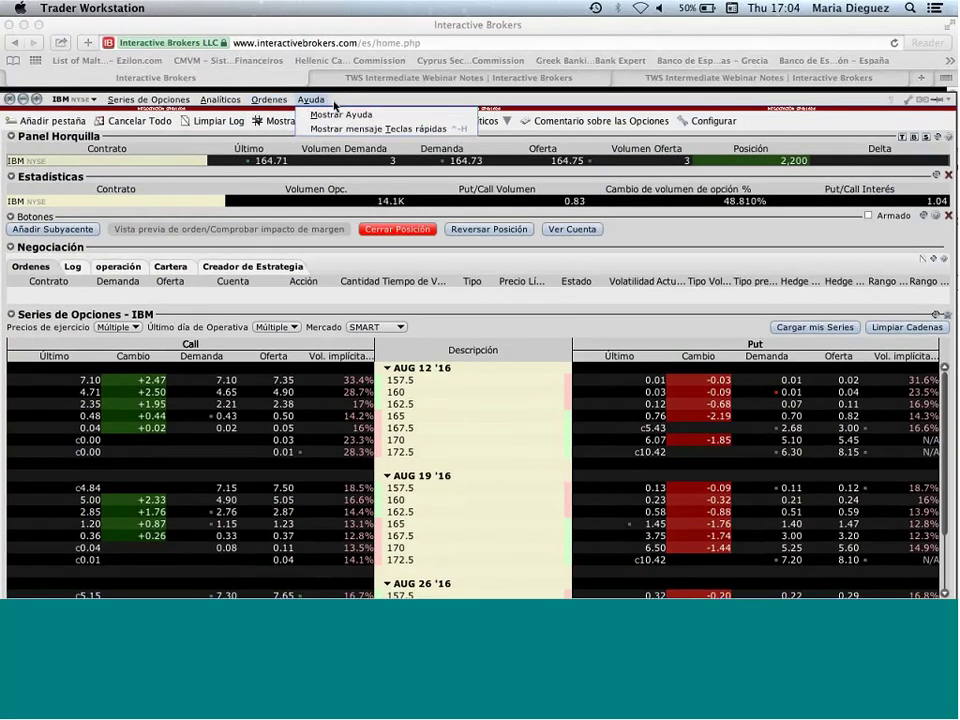
left_click(332, 35)
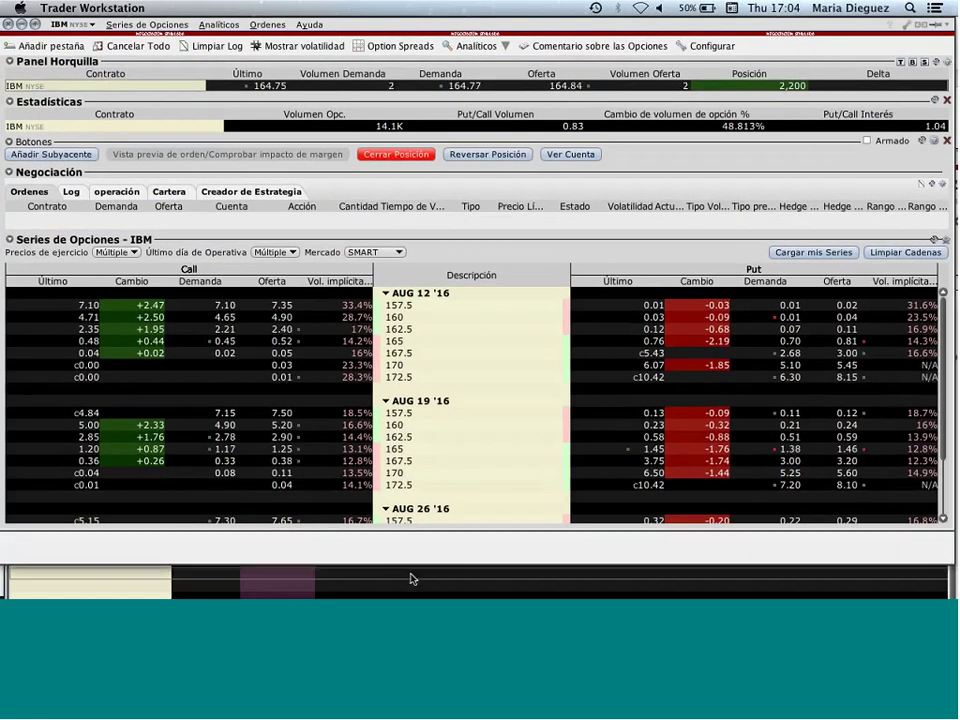
left_click_drag(413, 578, 418, 593)
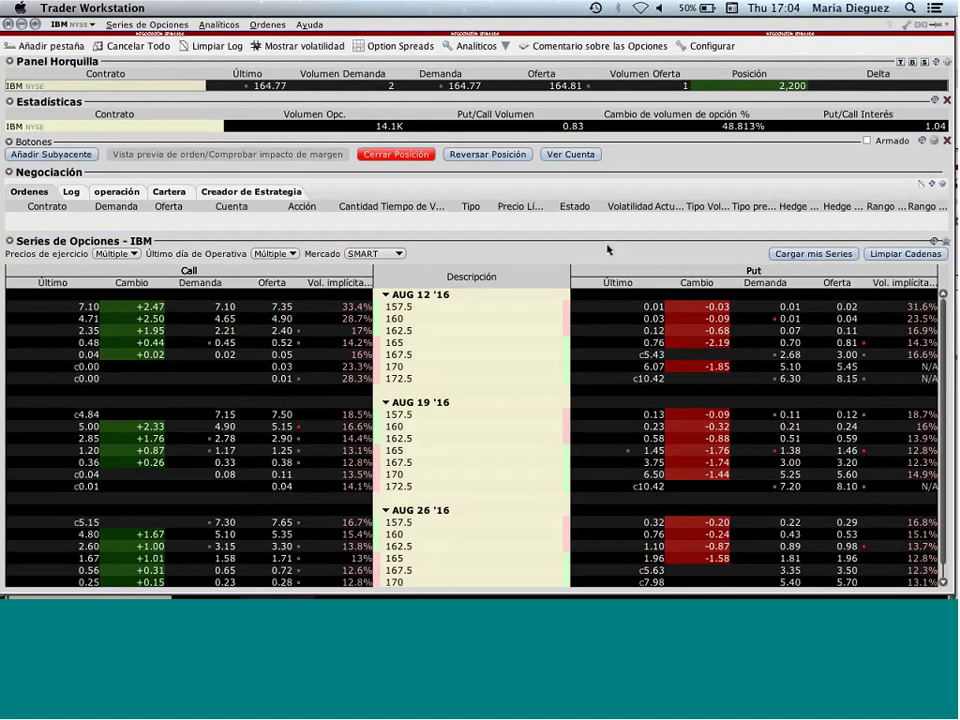
Step: Narrow the Descripción column between the IBM calls and puts, and look at the strike price choices
left_click_drag(570, 277, 539, 277)
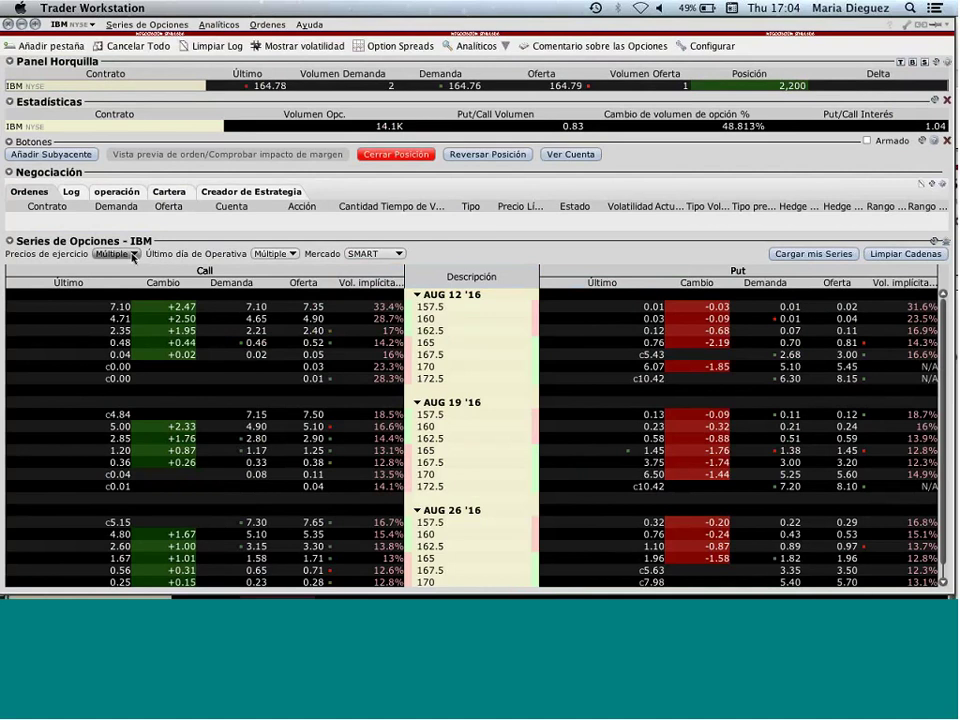
left_click(133, 256)
left_click(136, 256)
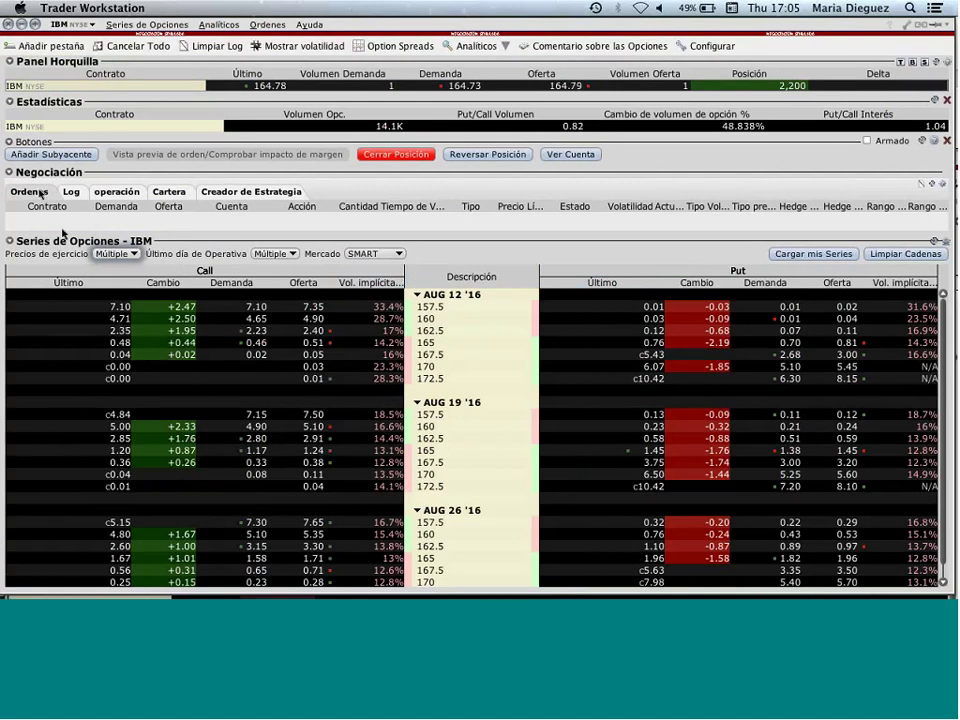
Step: Enlarge the Negociación area, stage a limit sell order for one IBM Aug 12 '16 165 call at 0.46, and discard it
left_click(168, 347)
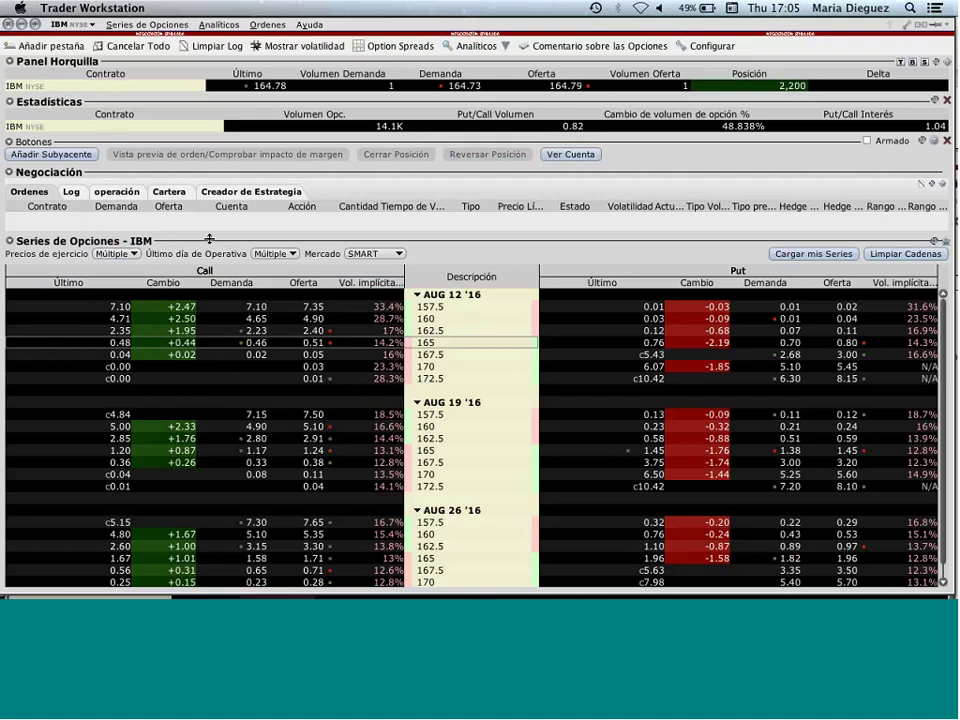
left_click_drag(208, 237, 208, 250)
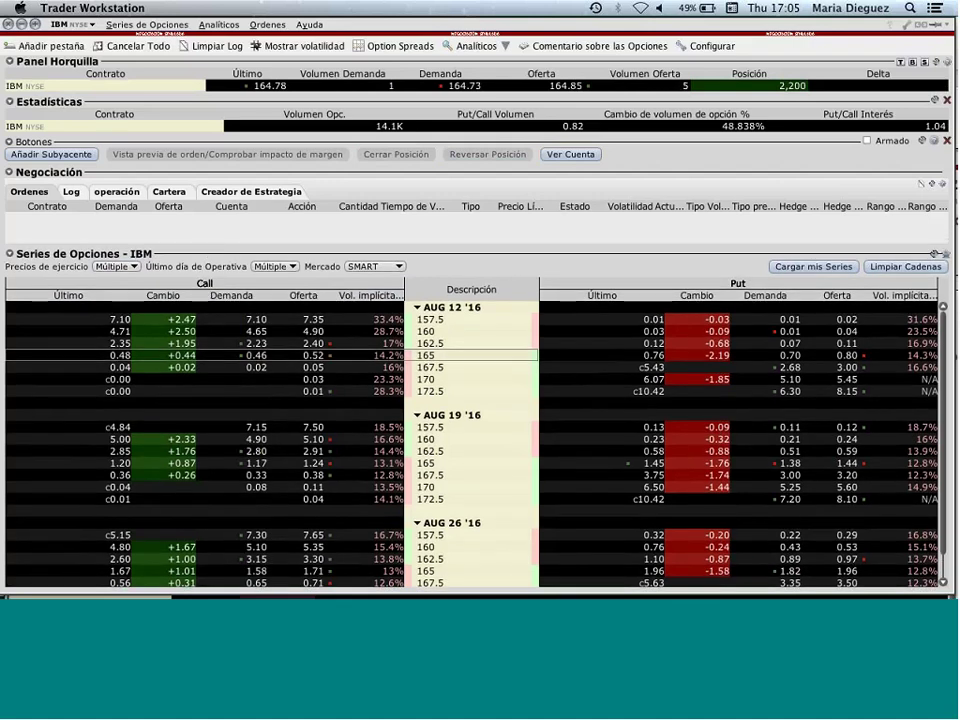
left_click(257, 355)
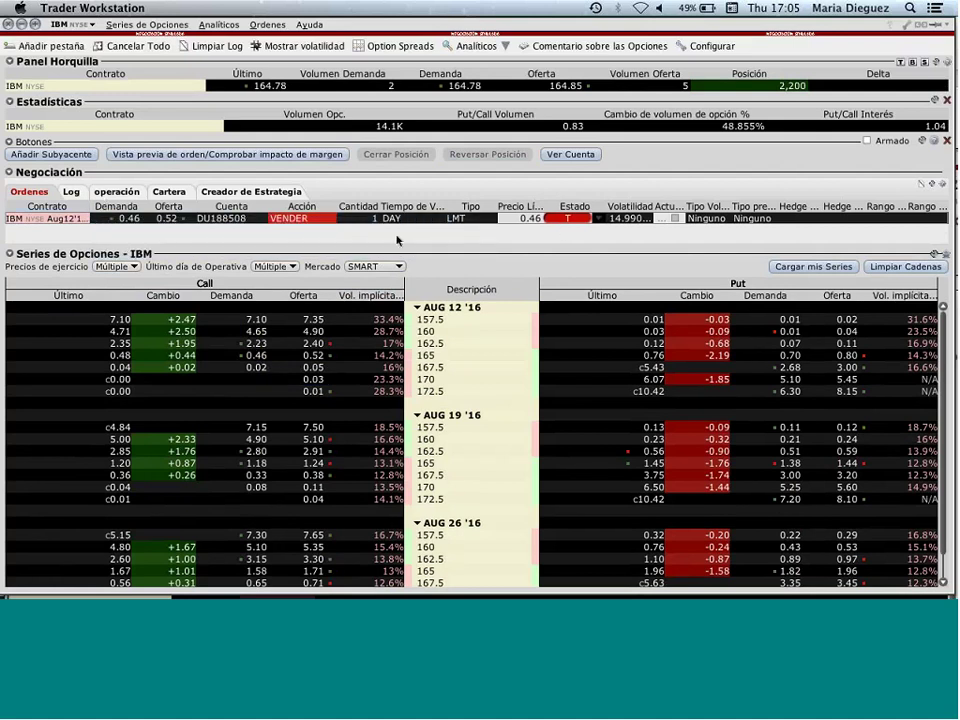
right_click(767, 218)
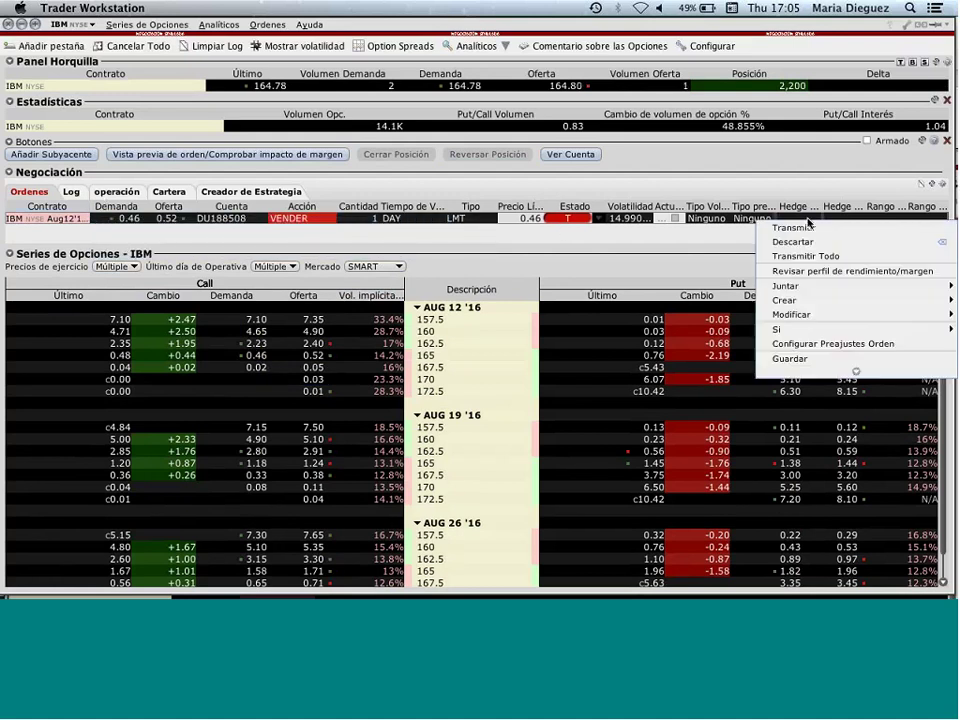
left_click(803, 241)
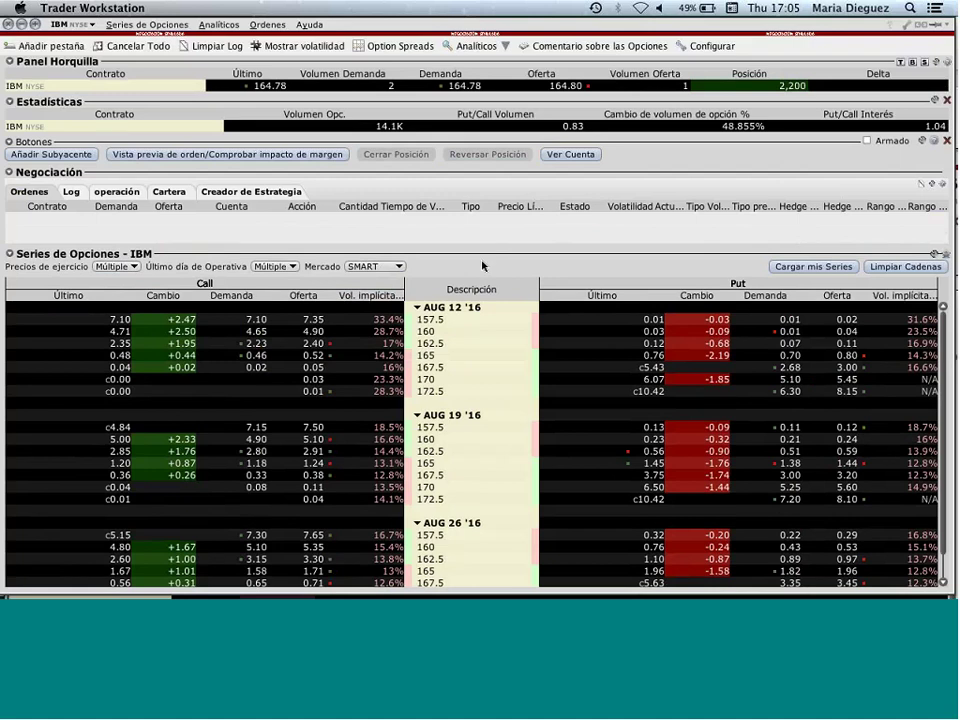
Step: Build an AUG 12 '16 IBM call butterfly in the Creador de Estrategia: buy one 160, sell two 162.5, buy one 165
left_click(243, 192)
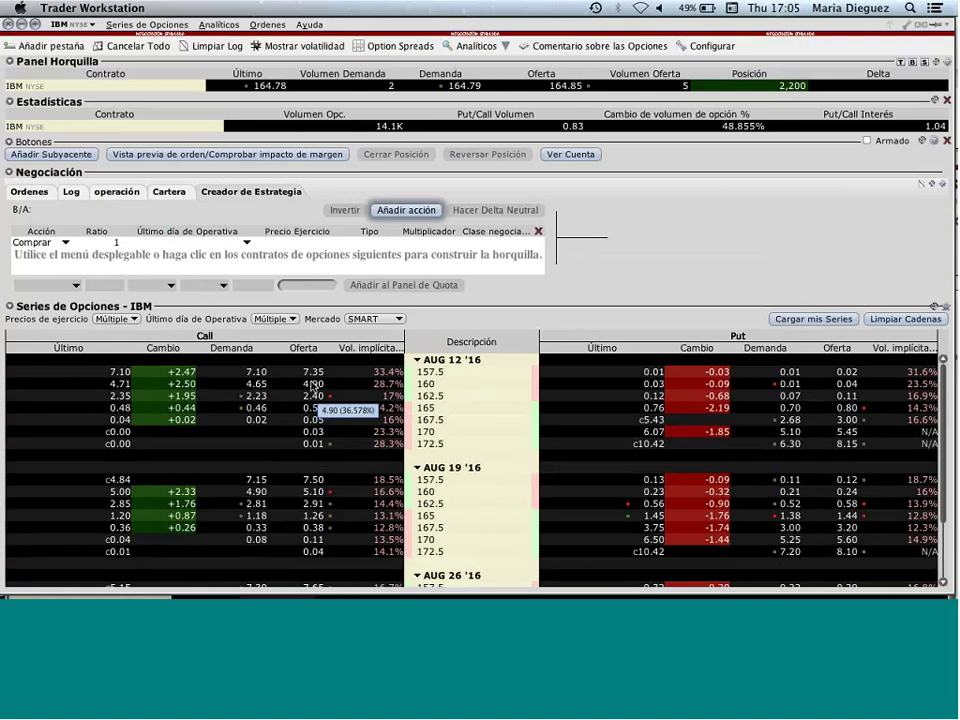
left_click(312, 386)
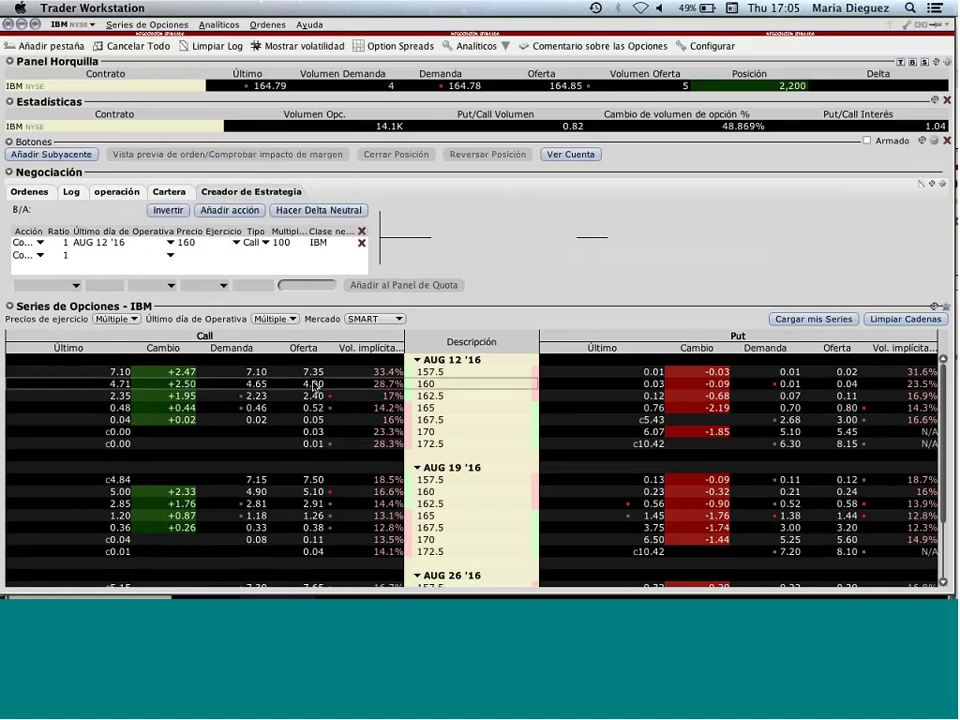
left_click(313, 396)
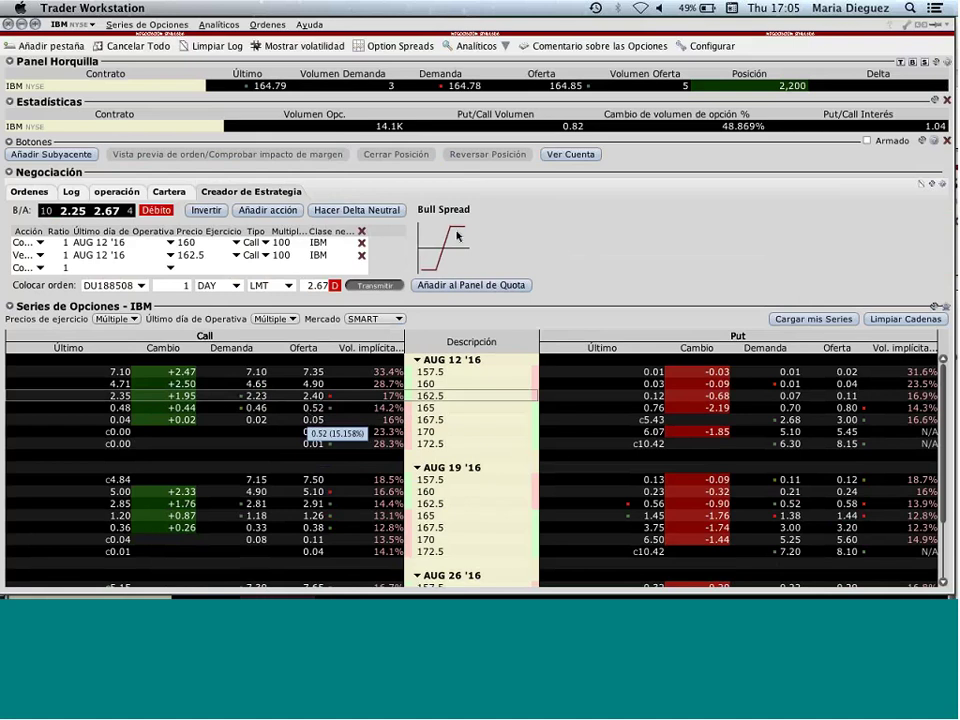
left_click(317, 412)
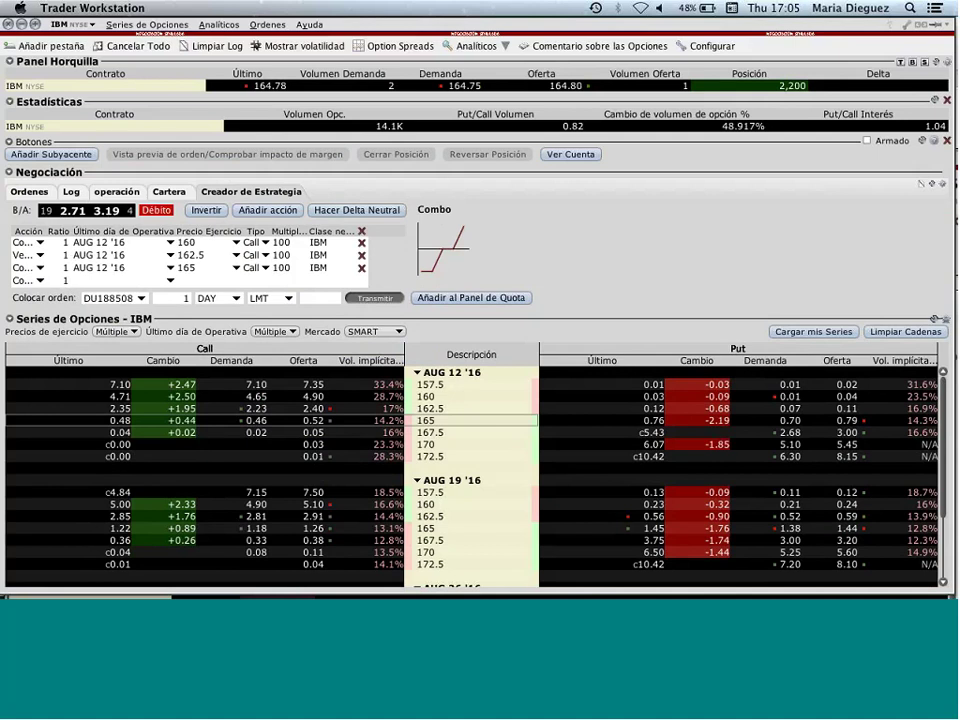
left_click(66, 255)
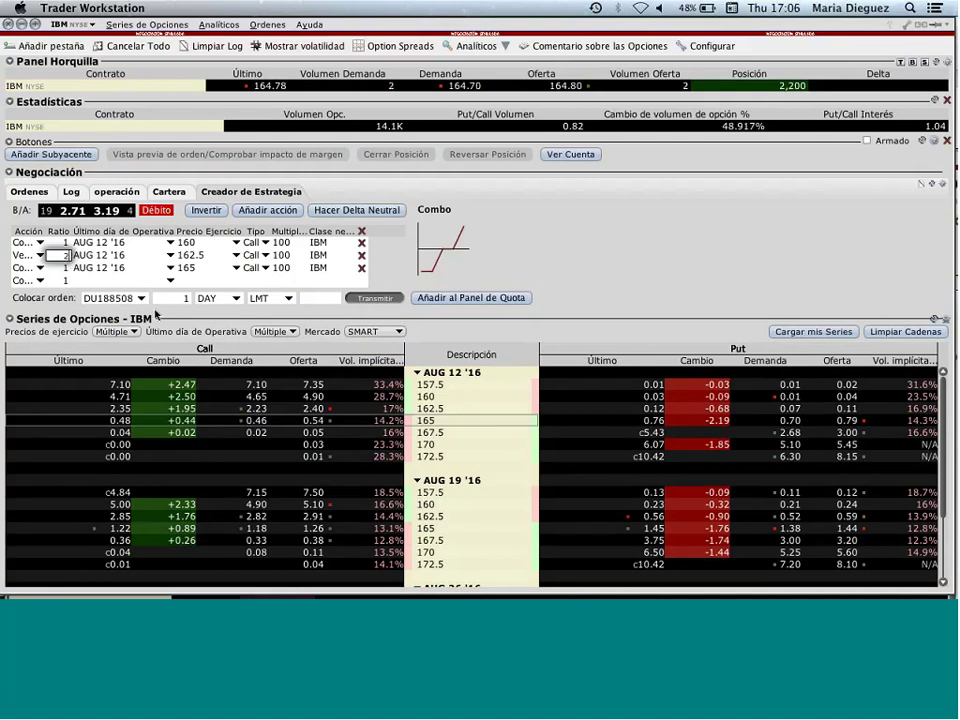
type("2")
key("Return")
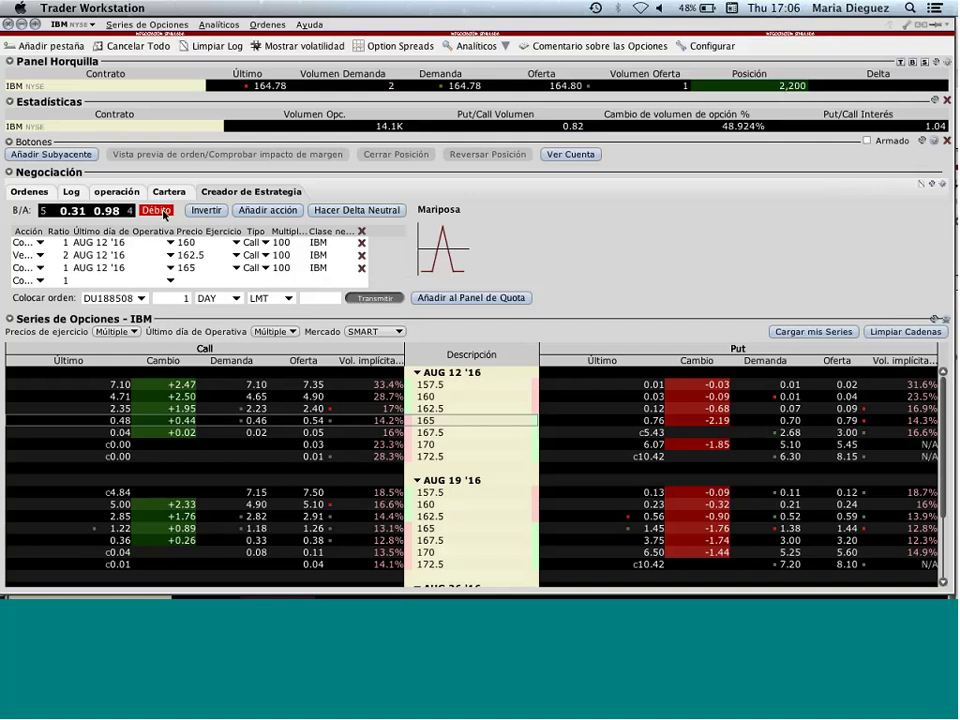
Step: Add the IBM call butterfly to the quote panel together with its individual legs
mouse_move(163, 214)
left_click(467, 303)
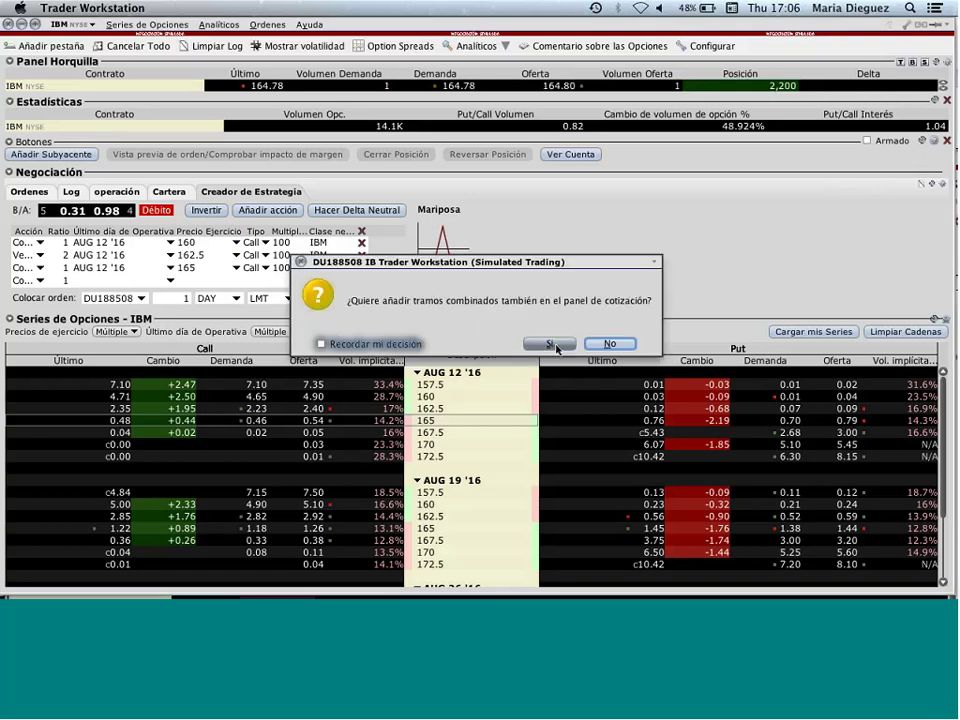
left_click(551, 343)
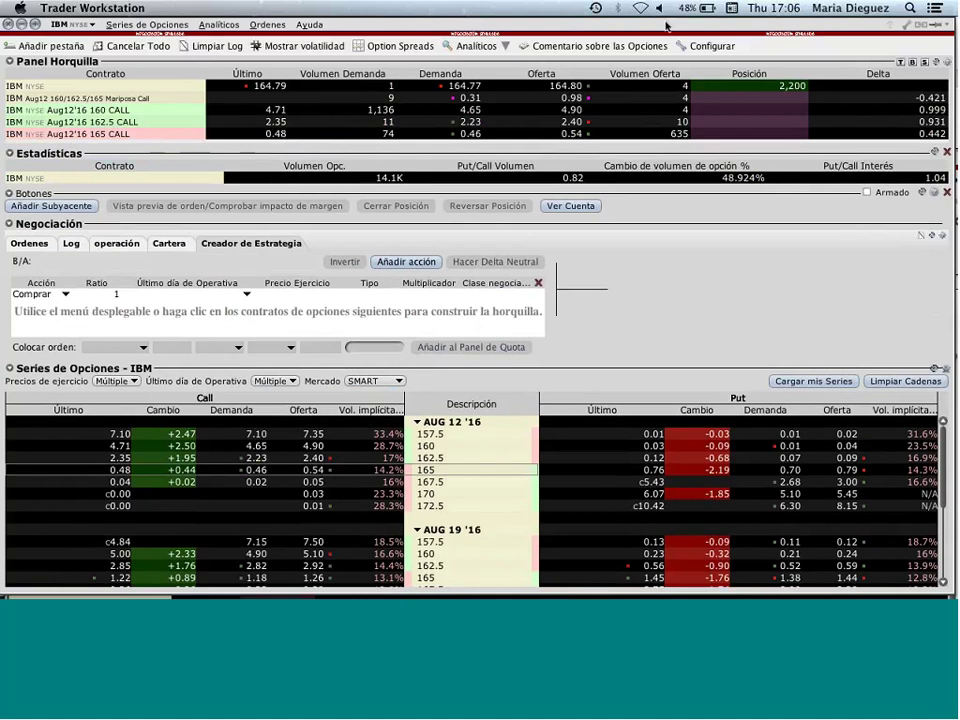
Step: Narrow Option Trader and arrange it over the main trading window so the Monitor II contract list stays accessible beside it
left_click_drag(957, 58, 822, 58)
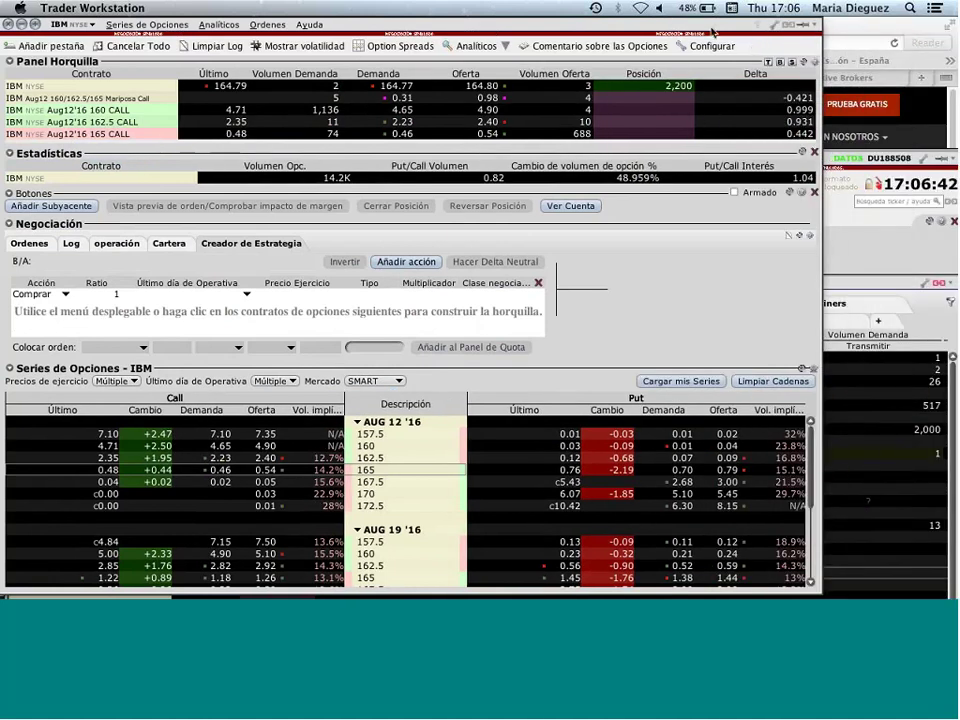
left_click_drag(752, 24, 842, 30)
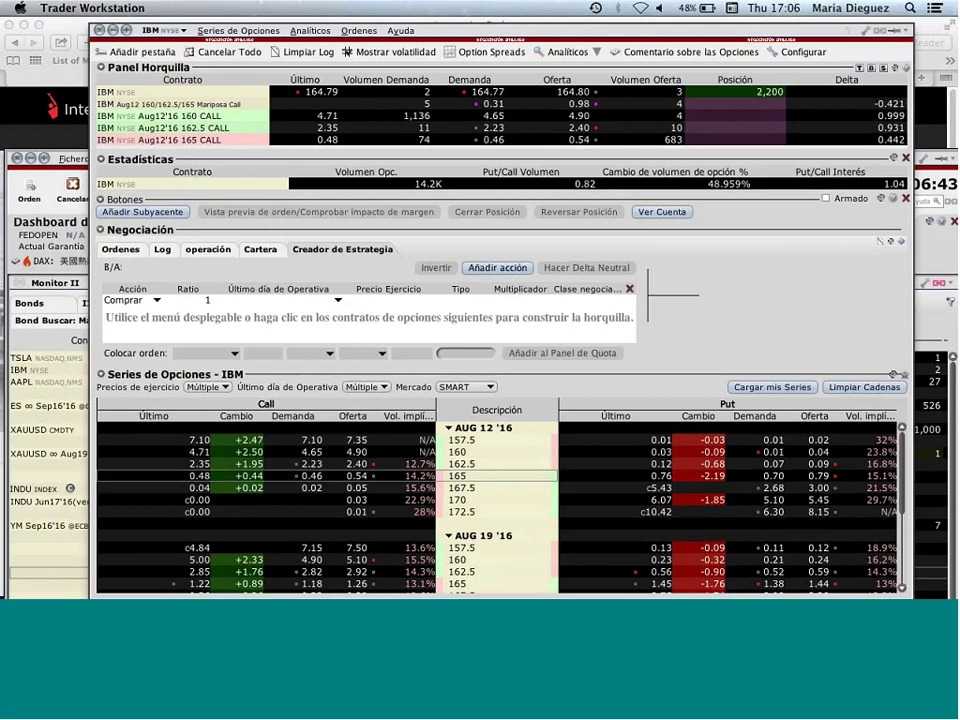
left_click(30, 256)
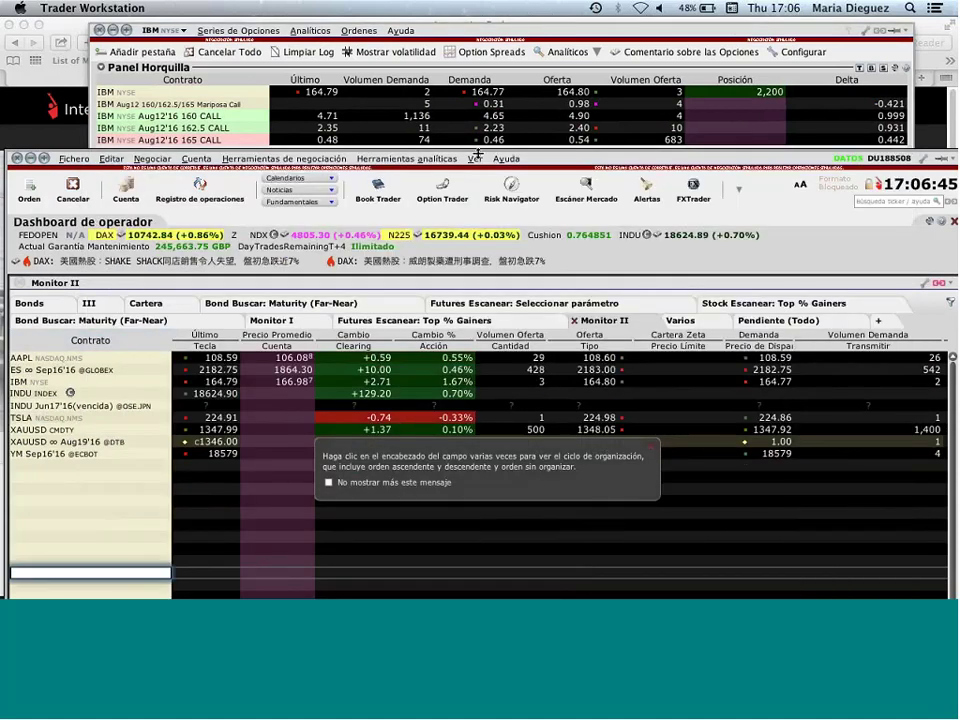
left_click_drag(478, 153, 537, 47)
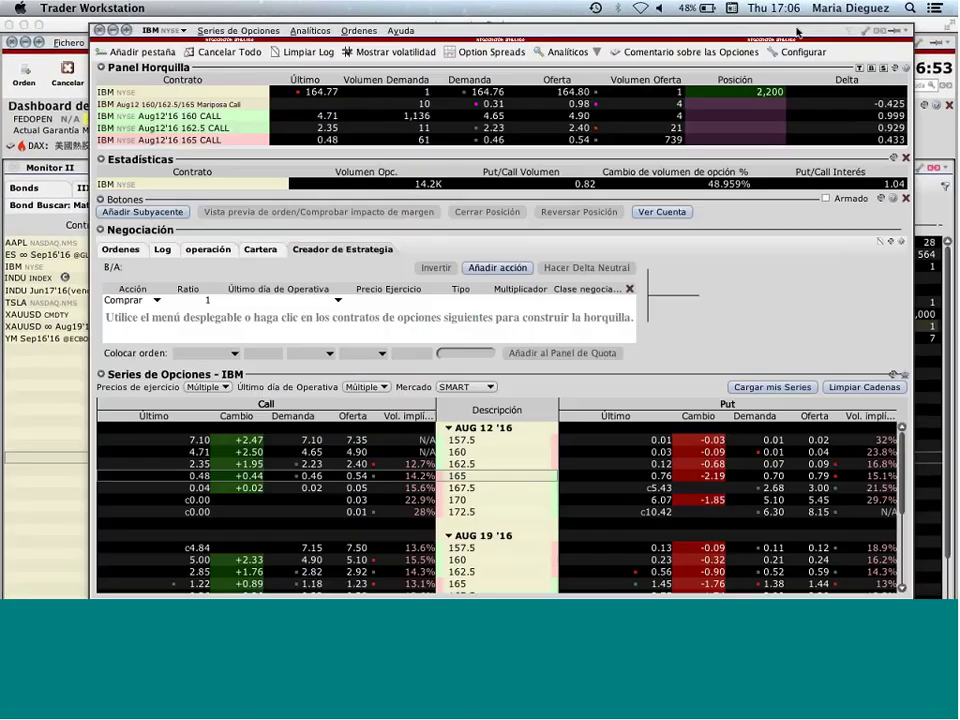
left_click(800, 33)
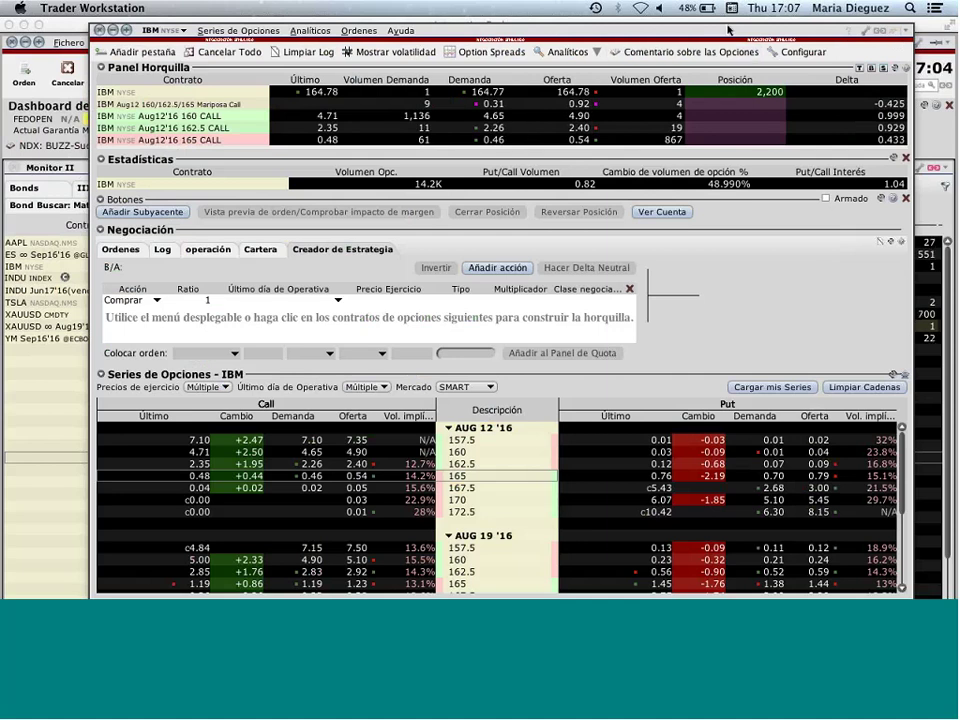
left_click_drag(726, 29, 750, 28)
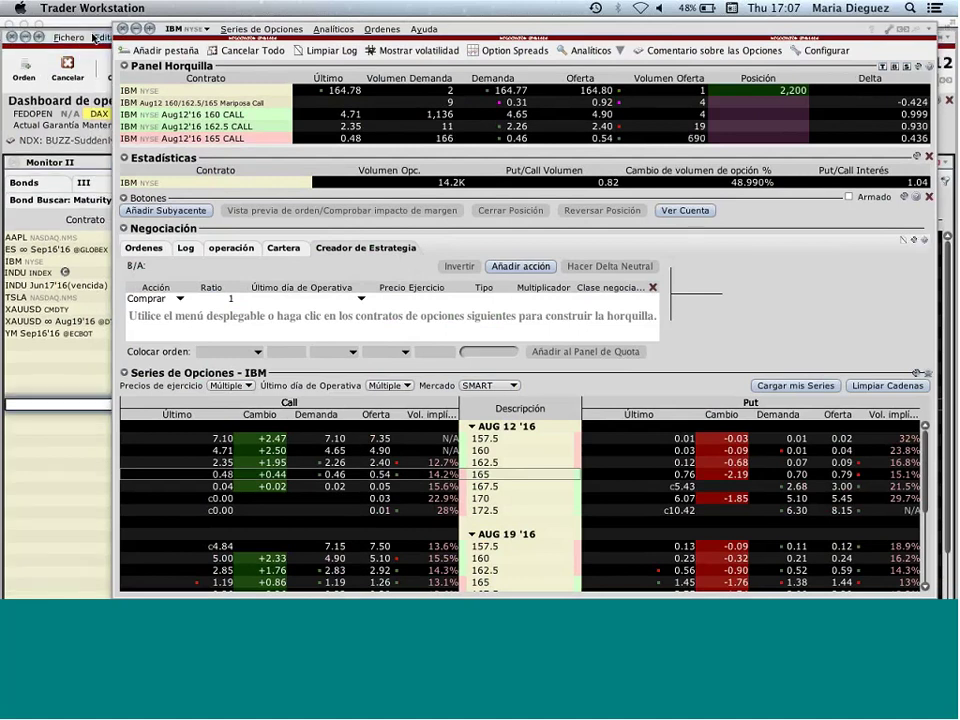
left_click_drag(97, 42, 93, 26)
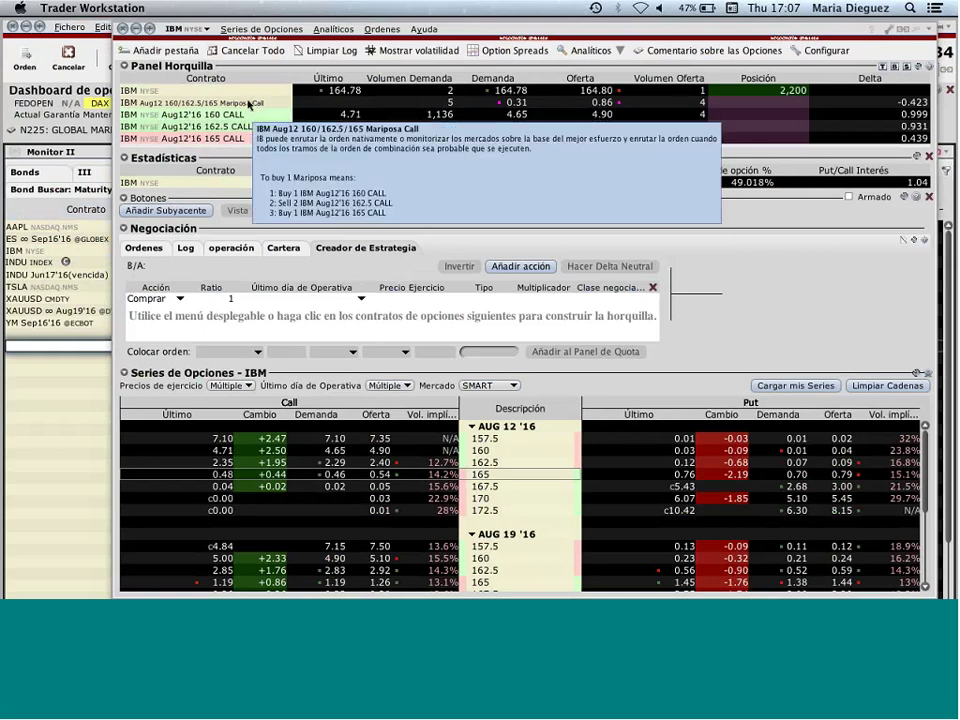
Step: Copy the IBM Aug12 160/162.5/165 Mariposa Call from the Panel Horquilla into an empty row of Monitor II
left_click(238, 102)
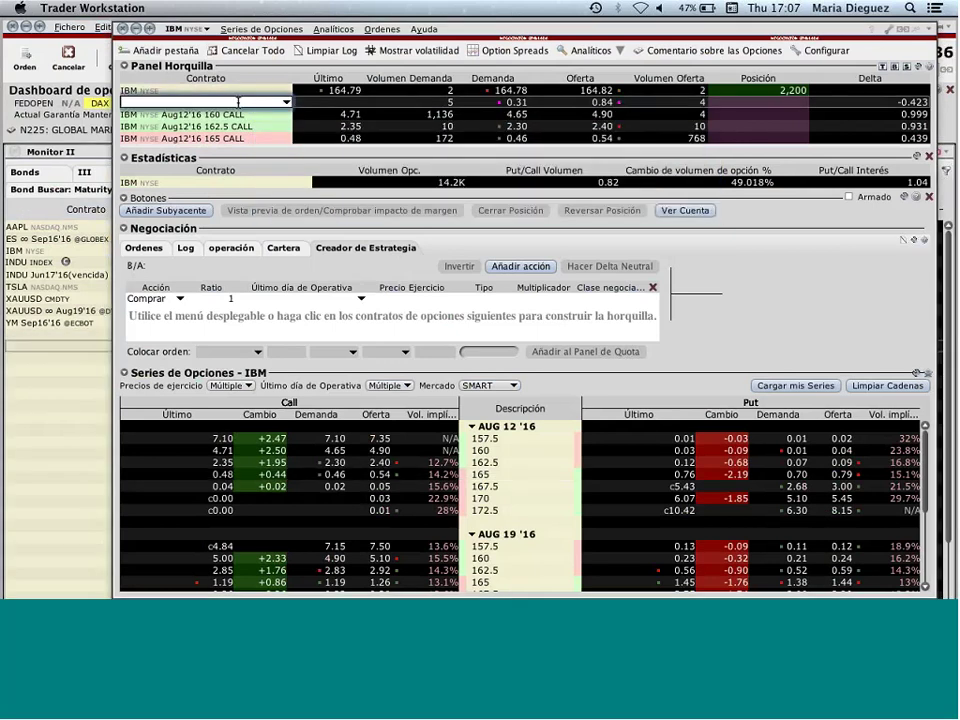
key("Escape")
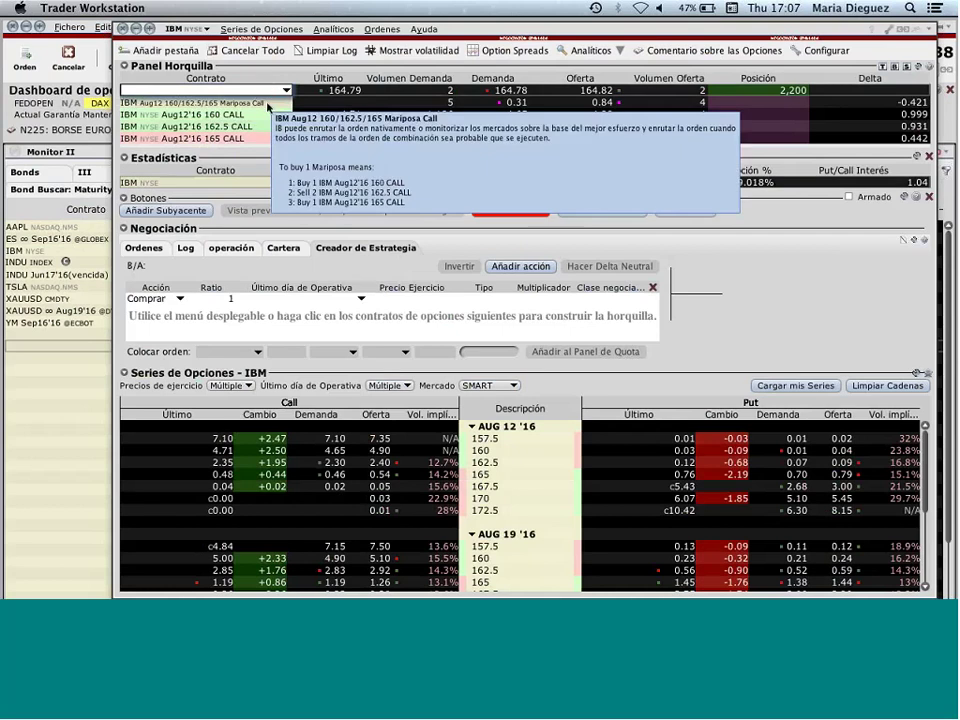
left_click(99, 330)
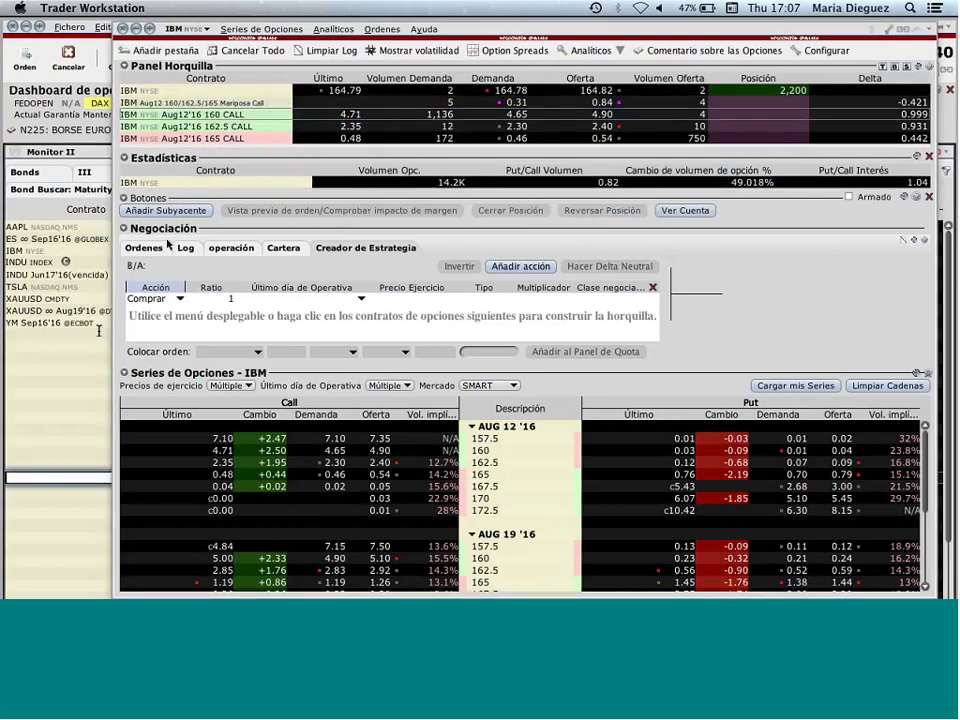
left_click(160, 102)
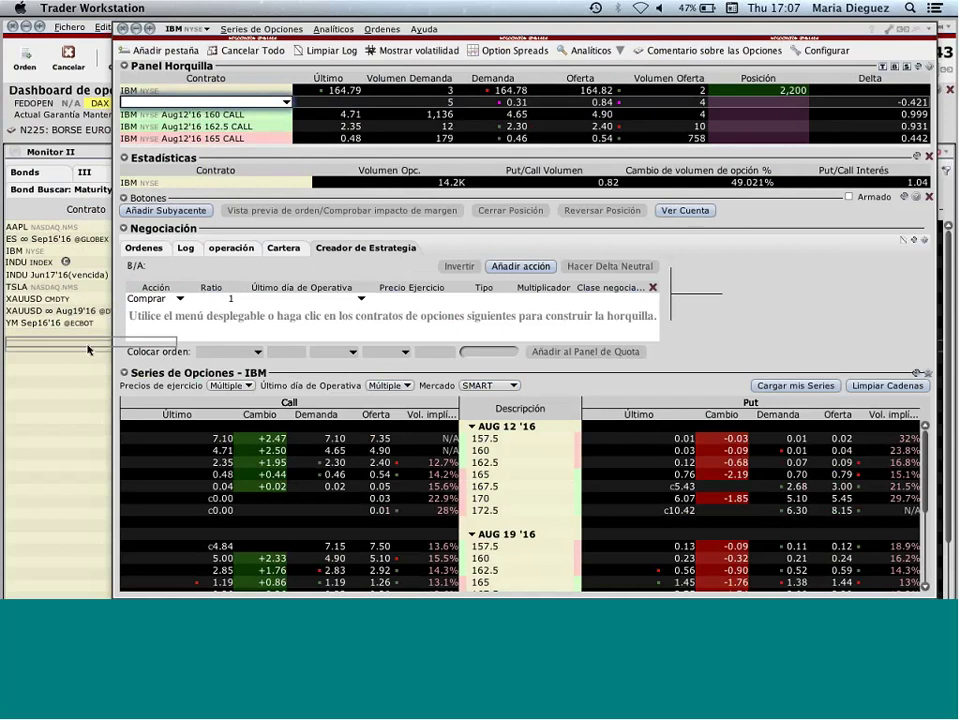
left_click_drag(87, 350, 88, 350)
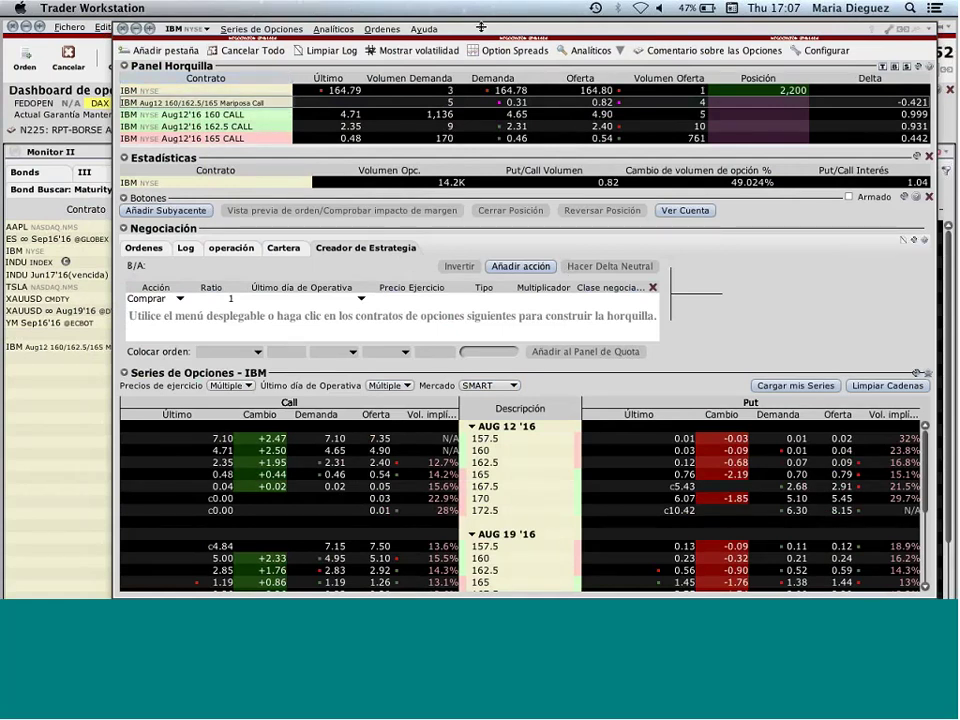
Step: Bring Monitor II to the front to view the copied butterfly row, and return to Option Trader with its window repositioned
left_click_drag(481, 33, 543, 37)
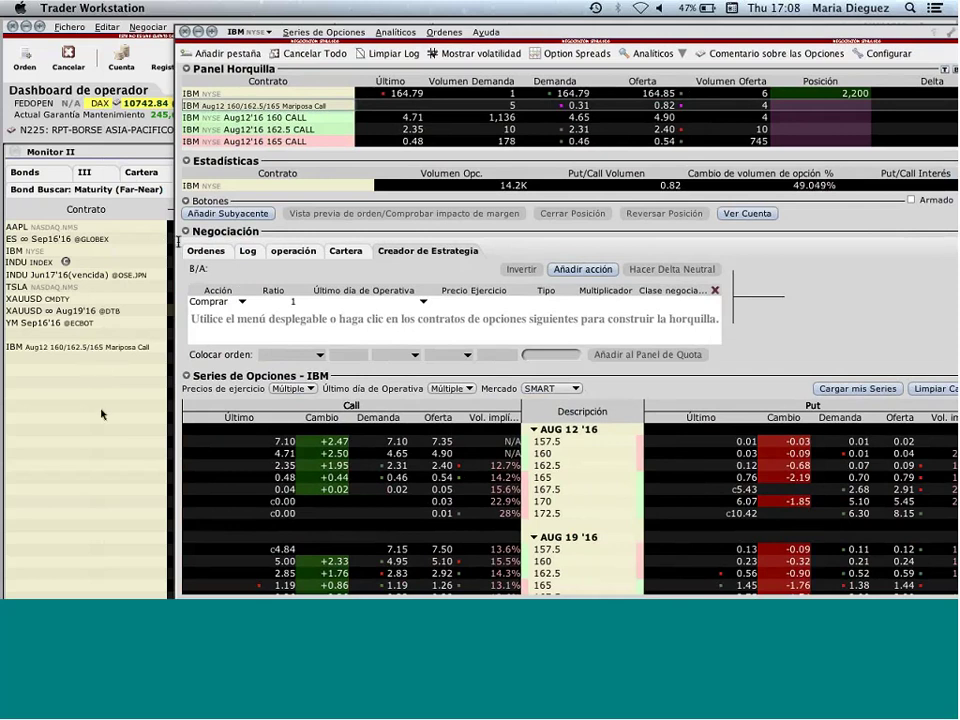
left_click_drag(804, 29, 717, 31)
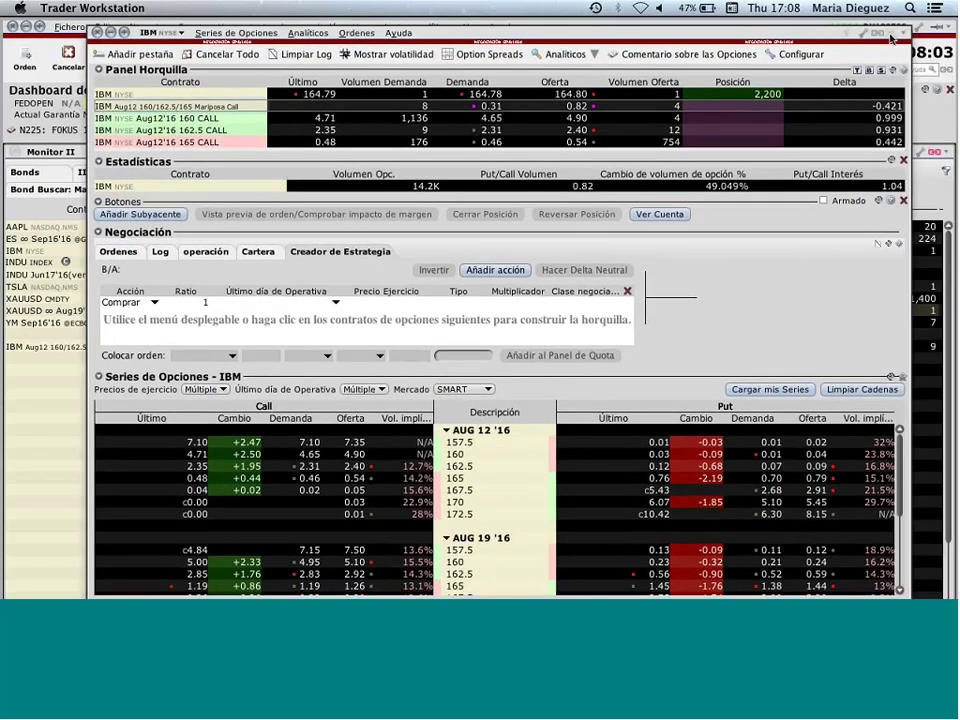
left_click_drag(892, 38, 948, 30)
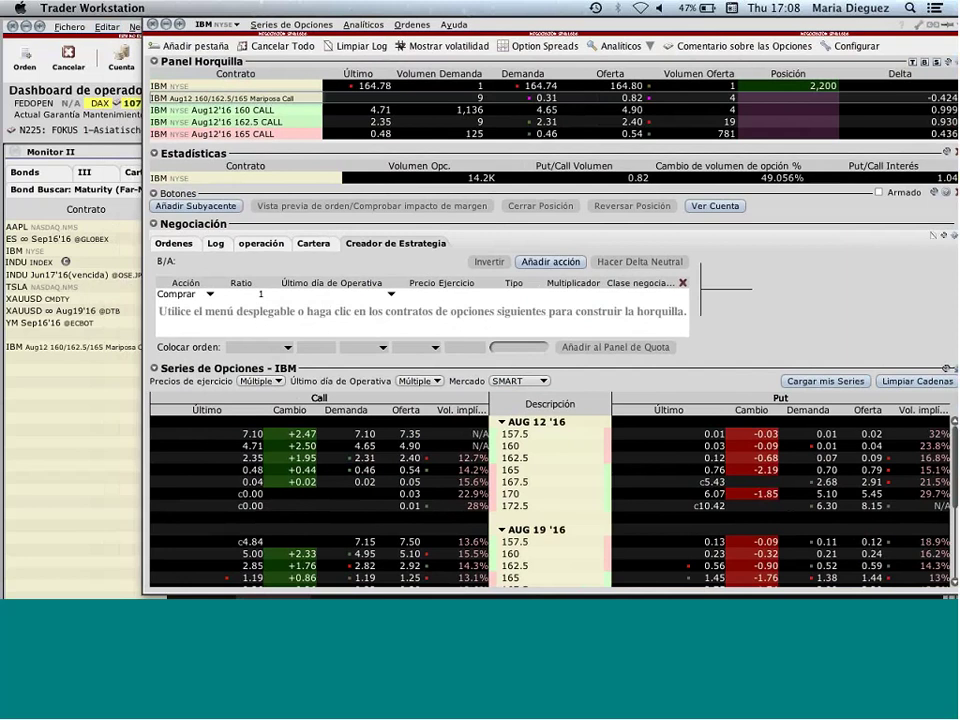
left_click(79, 375)
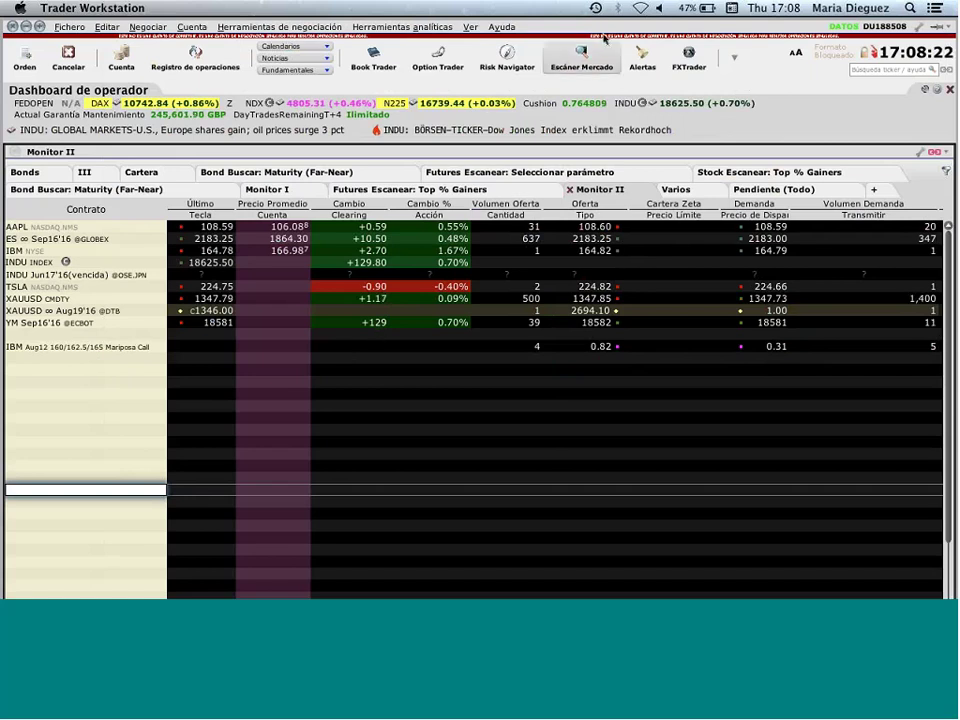
left_click(438, 55)
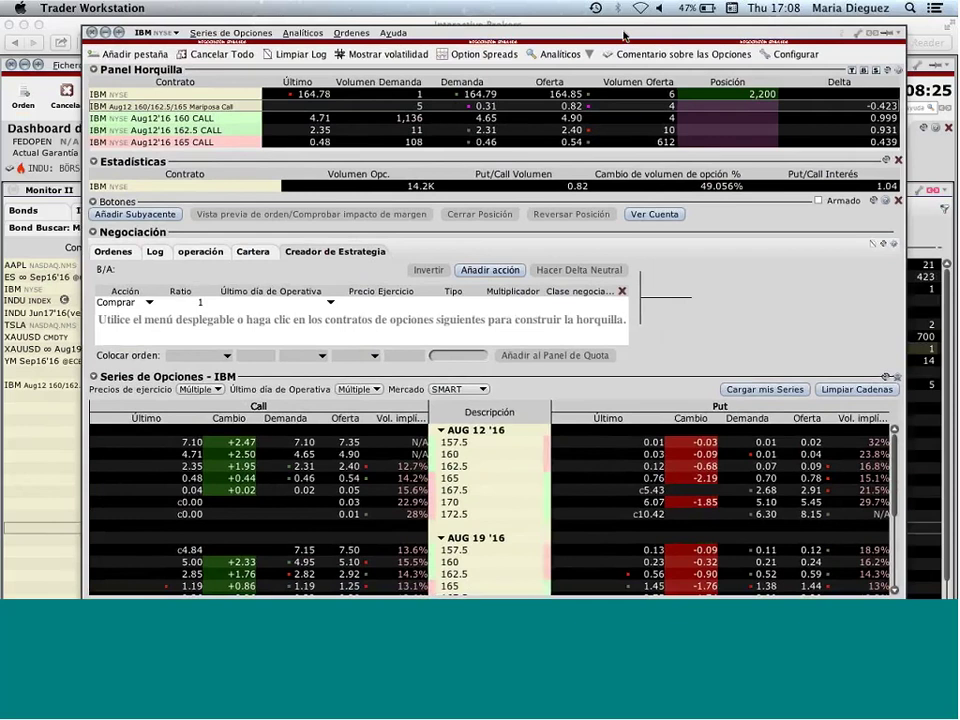
left_click_drag(623, 36, 600, 21)
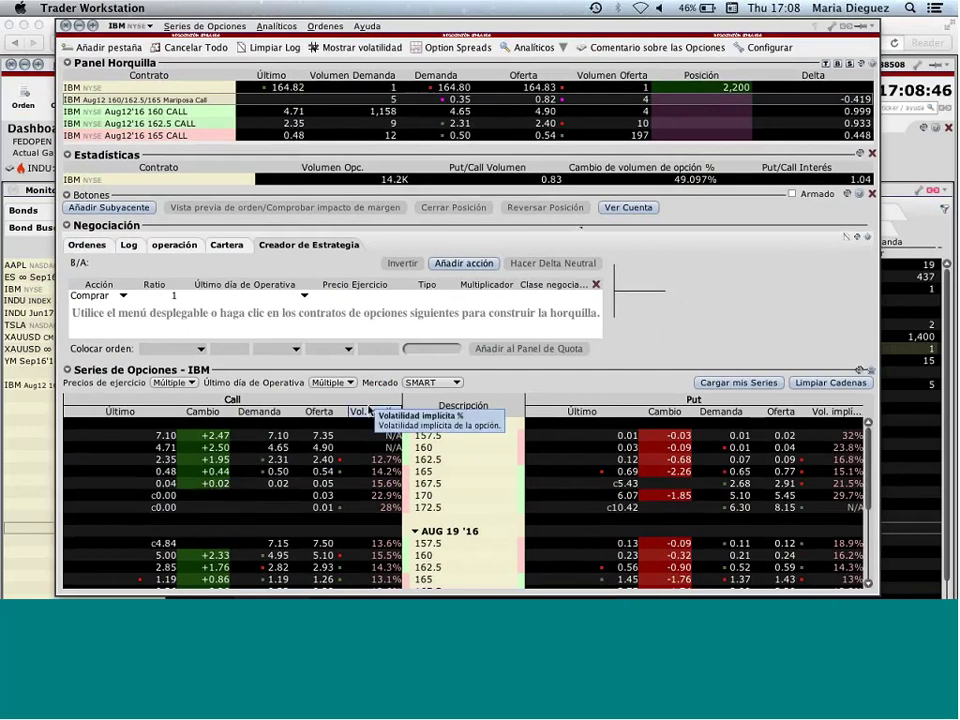
Step: Add the Interés Abierto Opción column to the Series de Opciones display and save the configuration
mouse_move(368, 413)
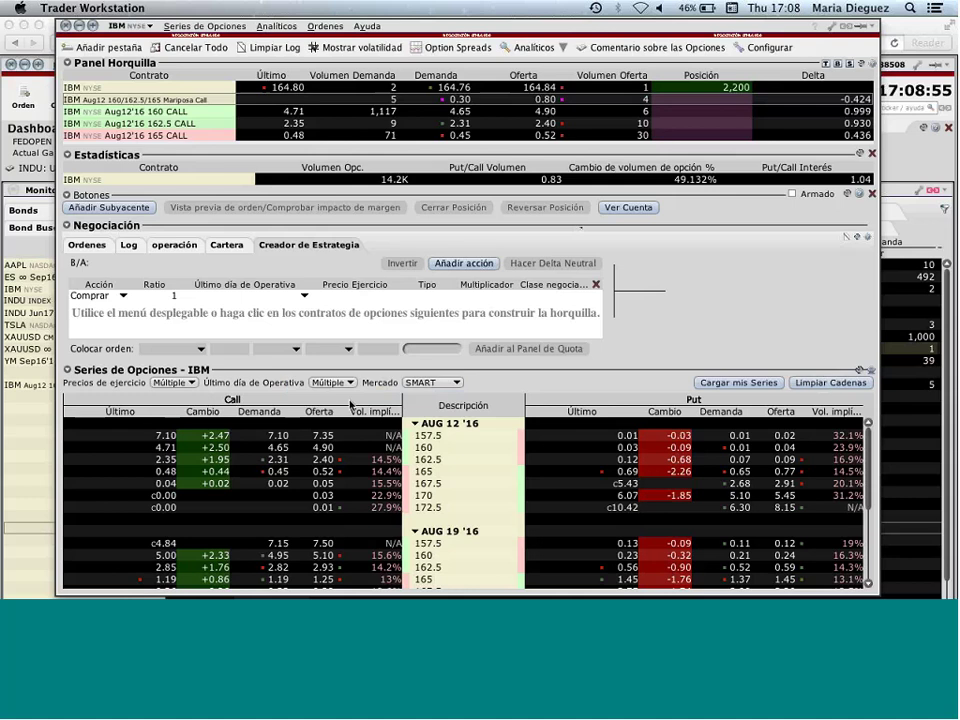
left_click(858, 370)
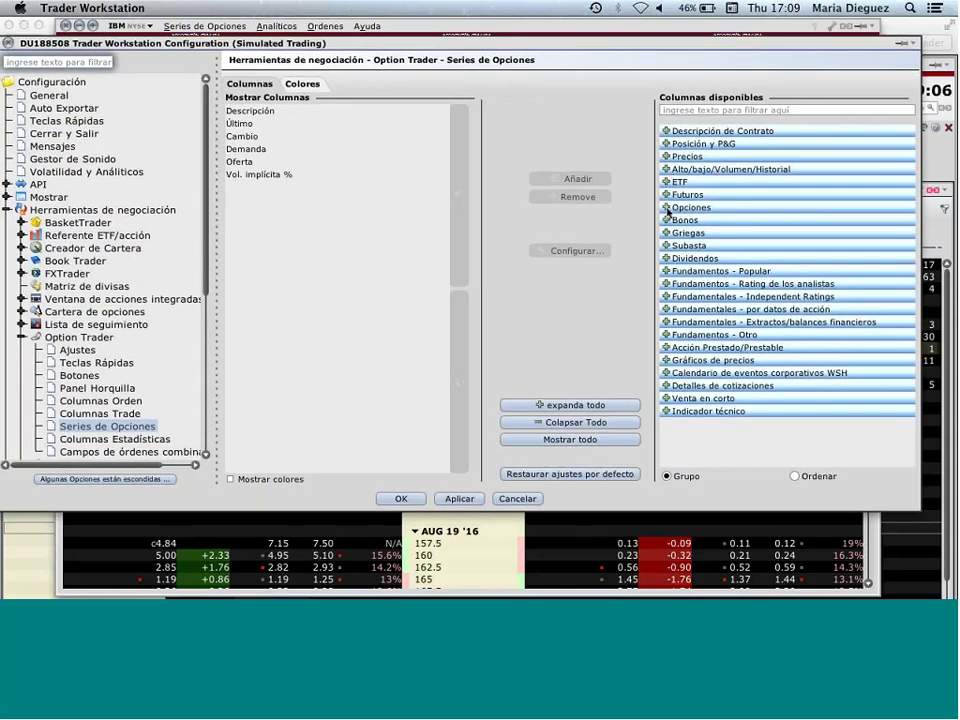
left_click(667, 209)
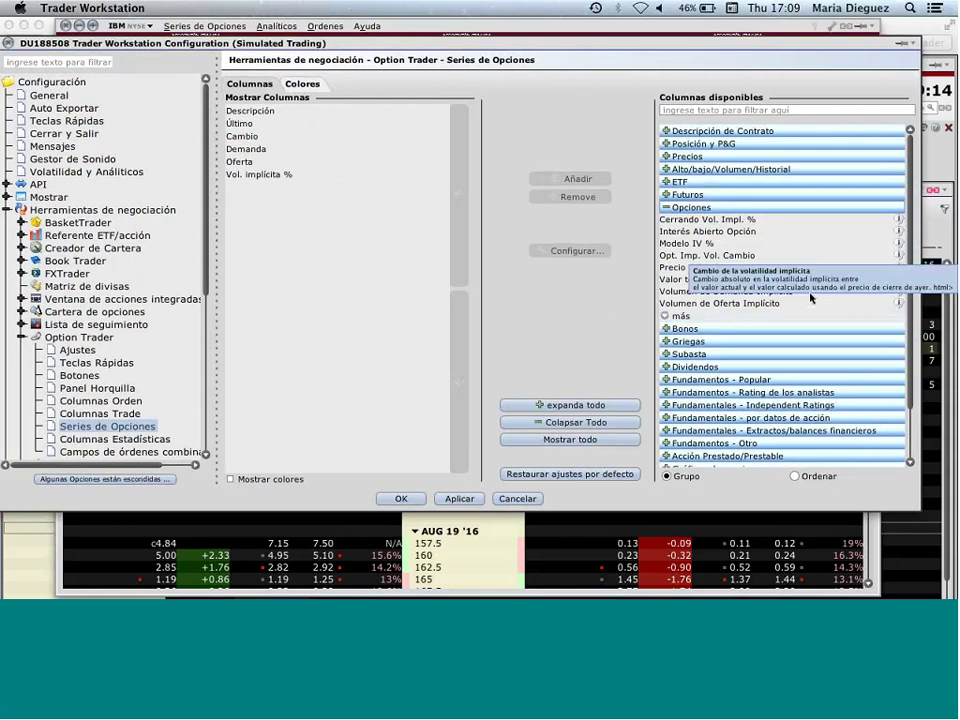
left_click(760, 236)
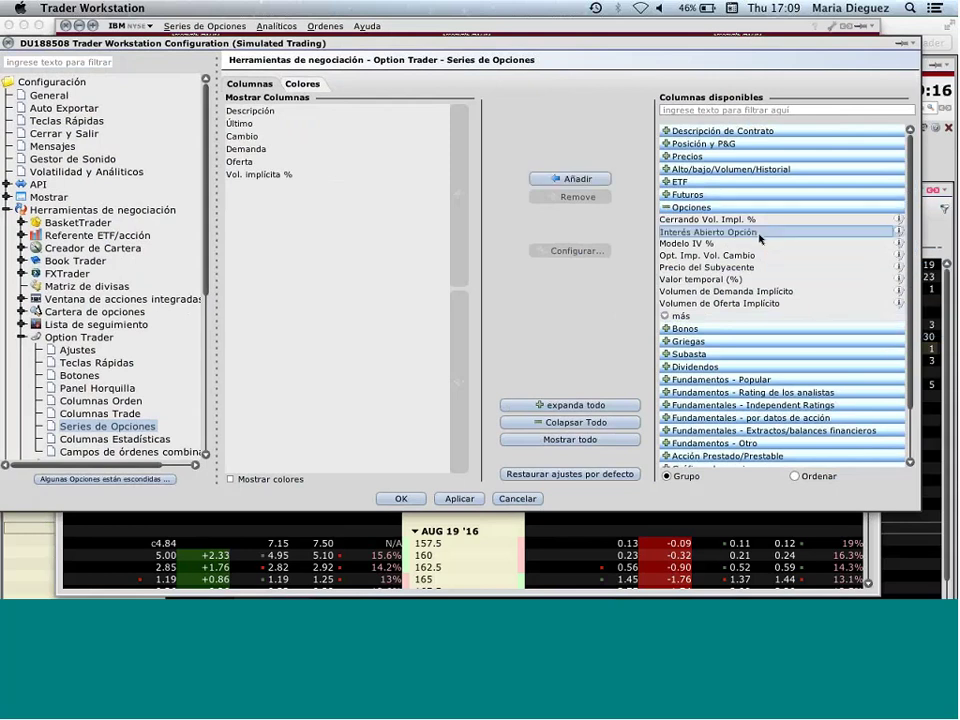
left_click(585, 180)
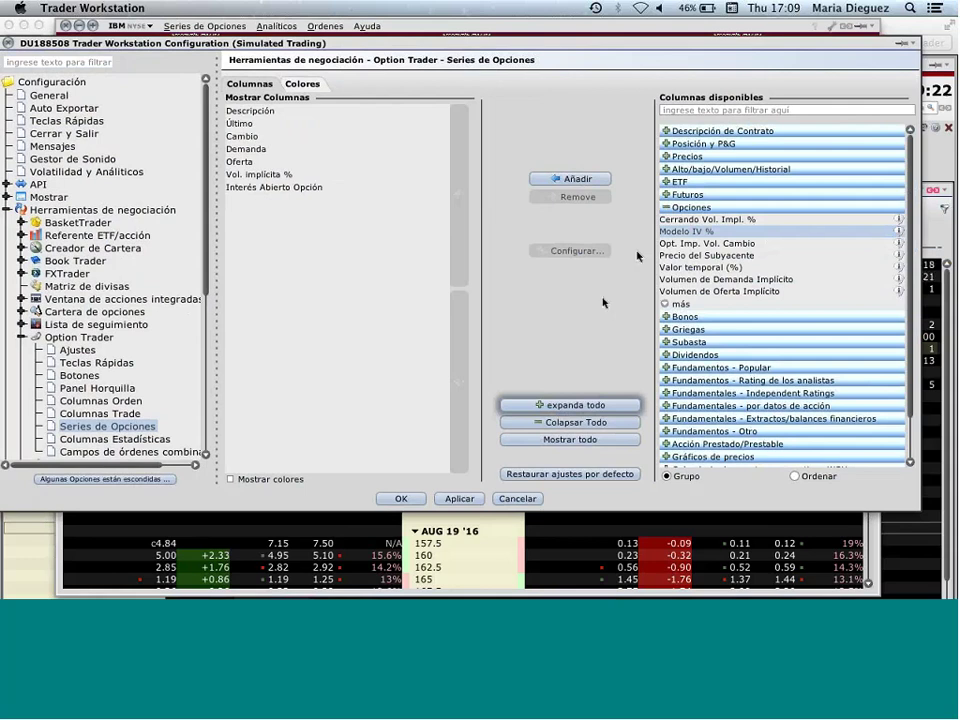
left_click(458, 499)
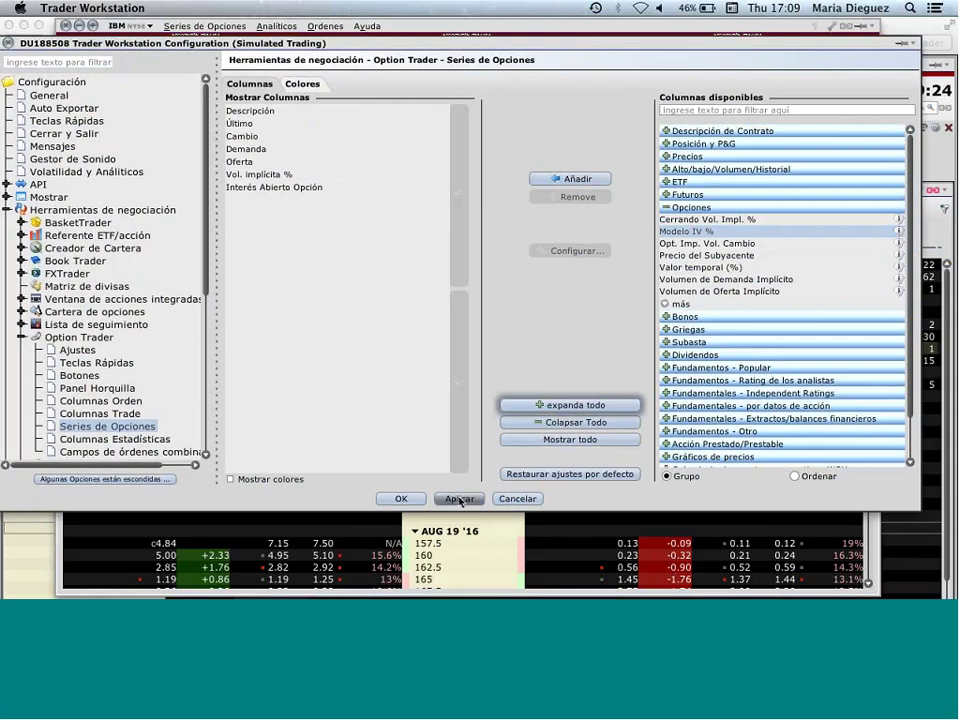
left_click(403, 498)
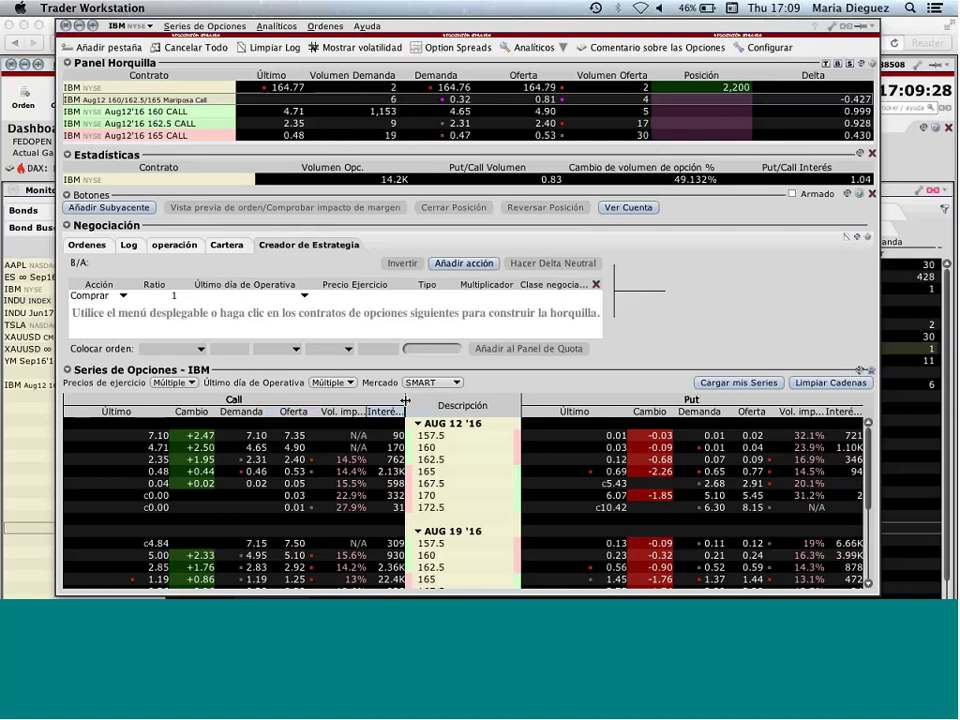
Step: Adjust the Call column widths in the IBM option chain, narrowing Último, Cambio and Oferta and giving Interés Abierto more room
left_click_drag(405, 411, 413, 411)
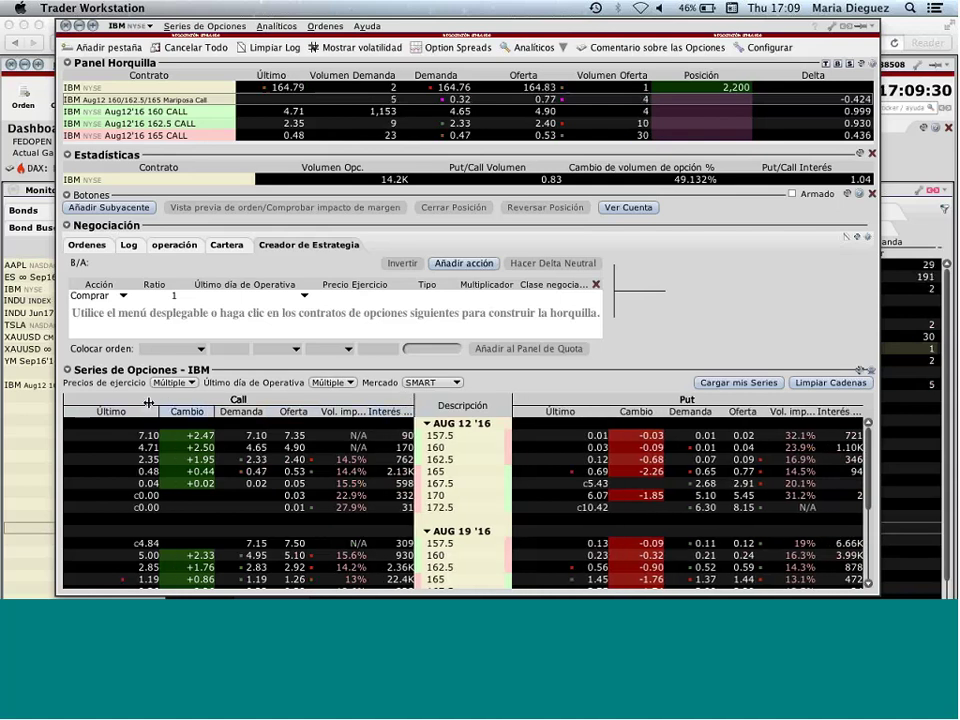
left_click_drag(166, 410, 142, 411)
left_click_drag(213, 411, 195, 411)
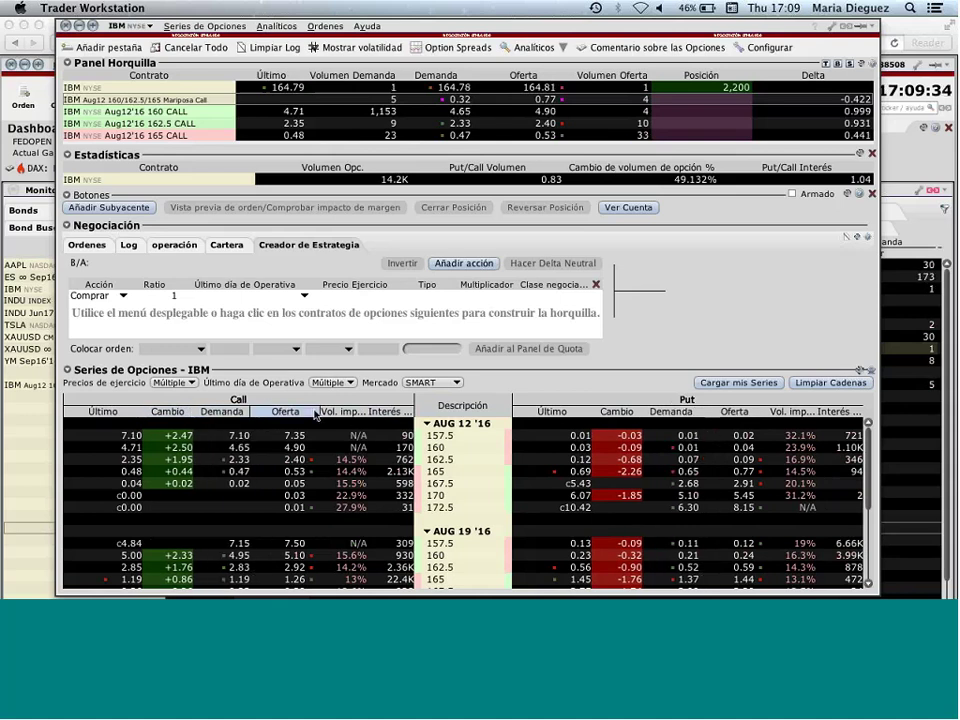
left_click_drag(319, 410, 297, 408)
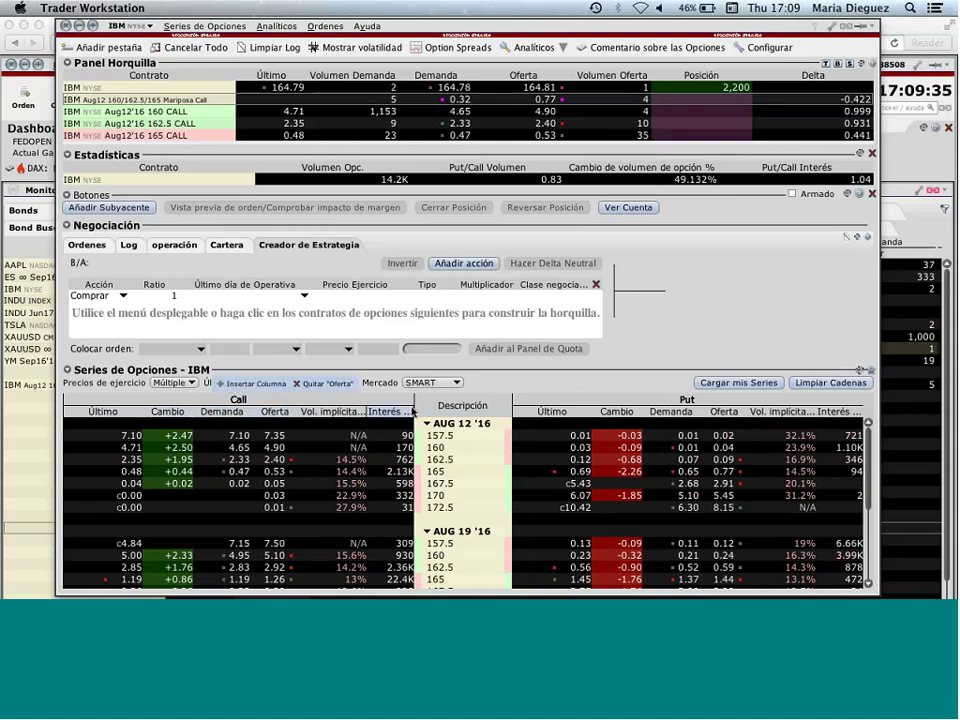
left_click_drag(413, 408, 424, 408)
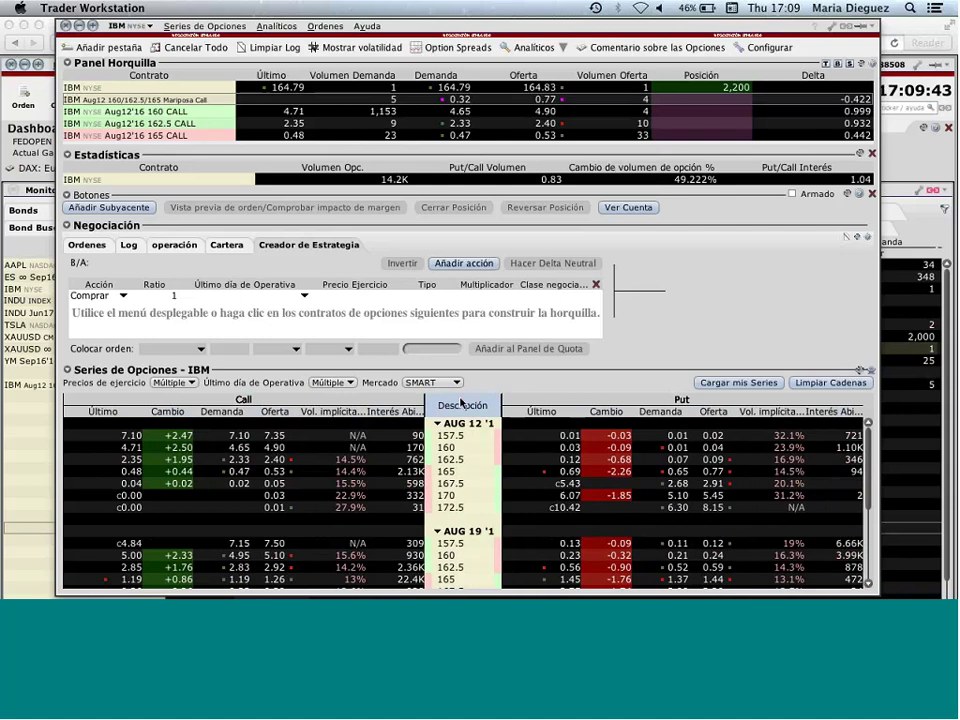
Step: Filter the IBM option chain's last trading days to Aug26 '16 and Sep02 '16, removing Aug12 '16 and Aug19 '16
left_click(352, 383)
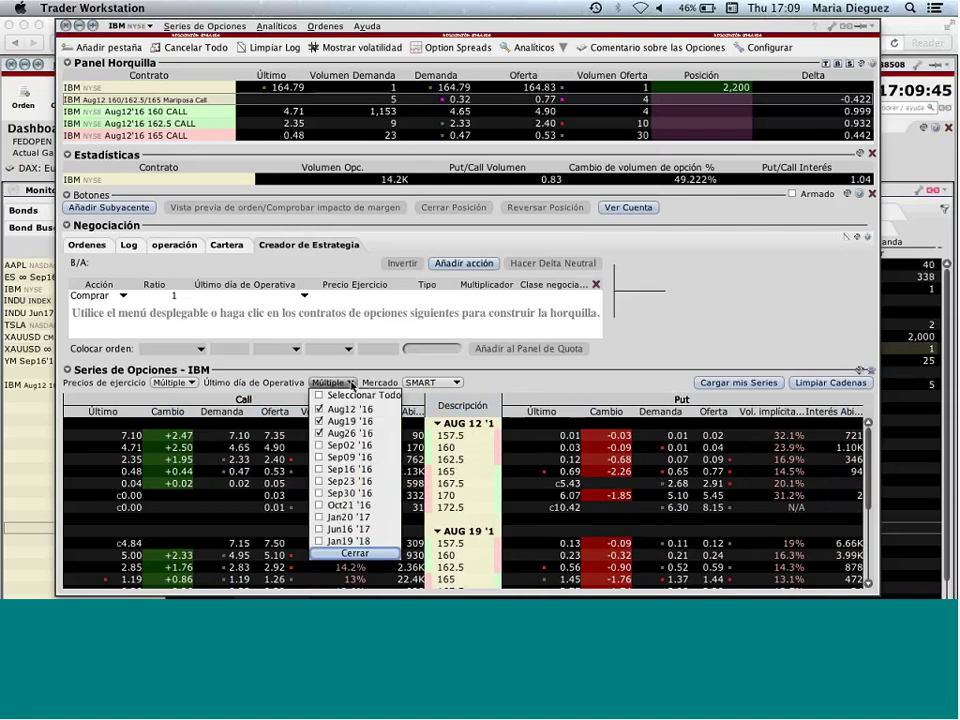
left_click(319, 445)
left_click(319, 421)
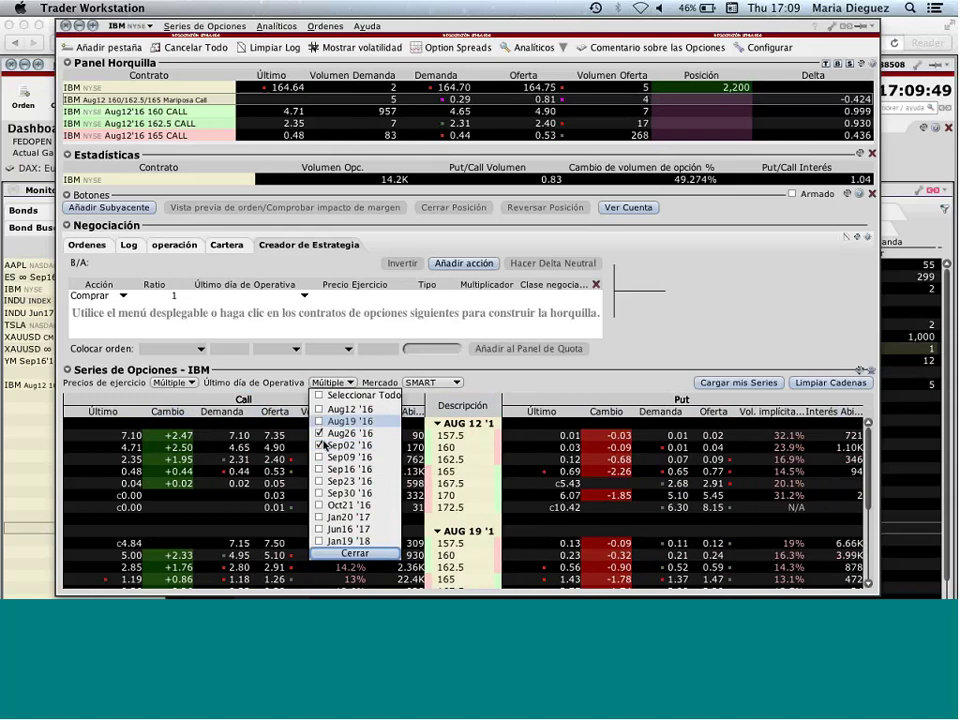
left_click(362, 552)
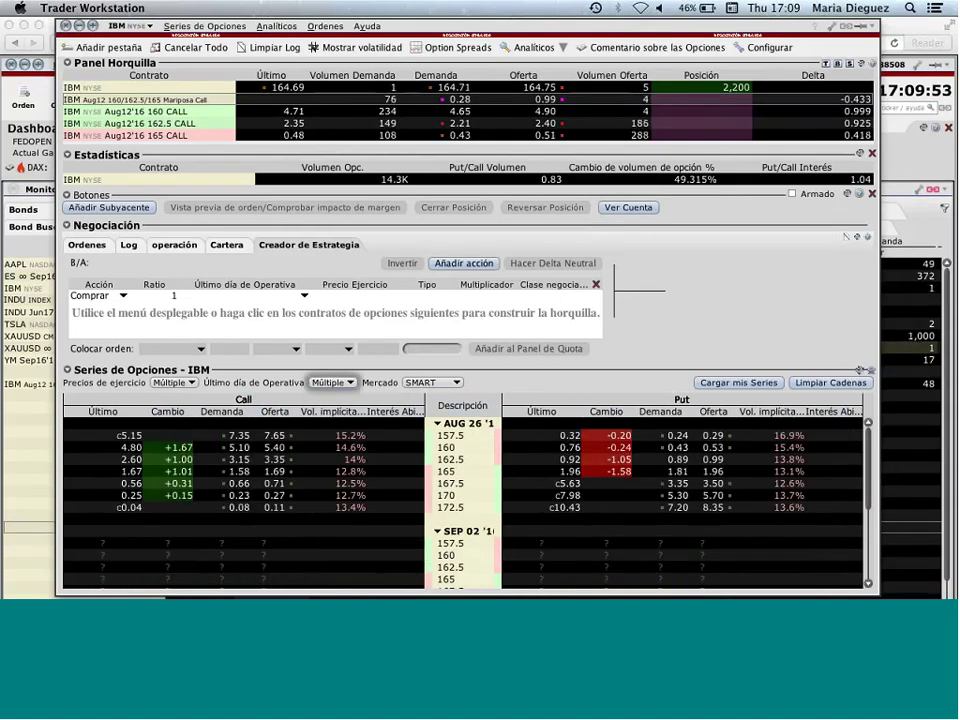
scroll(852, 499, "down", 3)
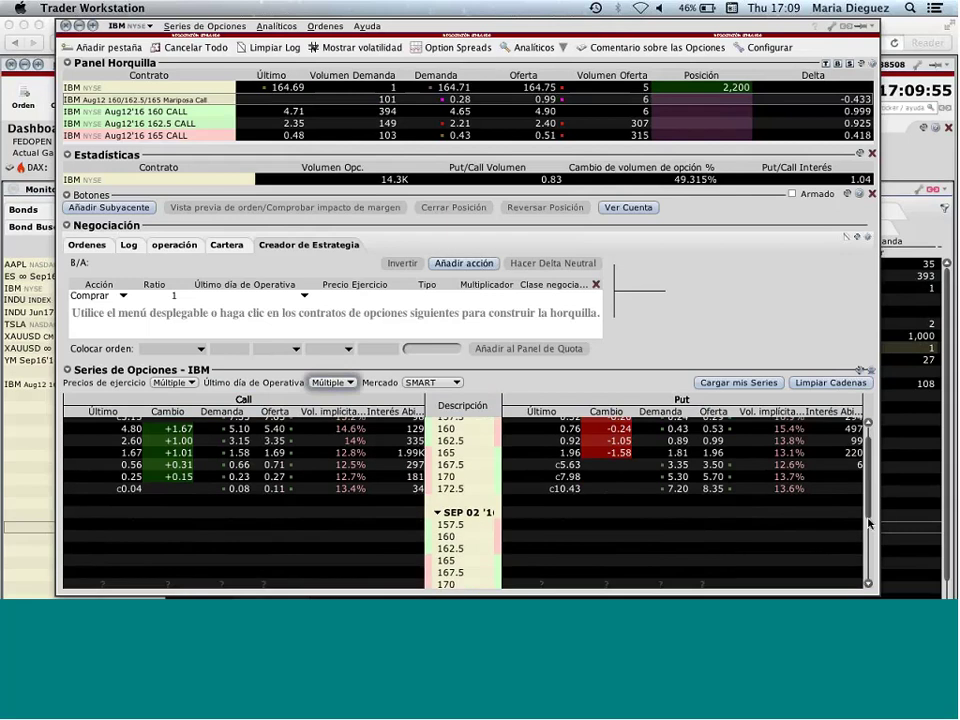
scroll(873, 467, "up", 3)
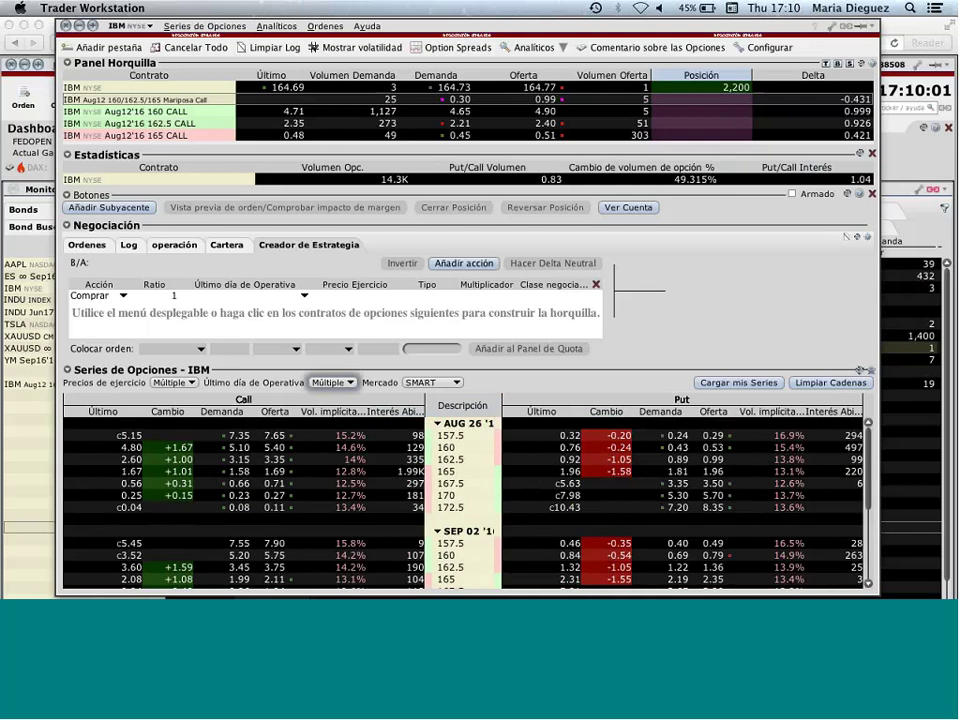
Step: Review the available columns in the Panel Horquilla configuration and close it without changes
left_click_drag(670, 31, 668, 30)
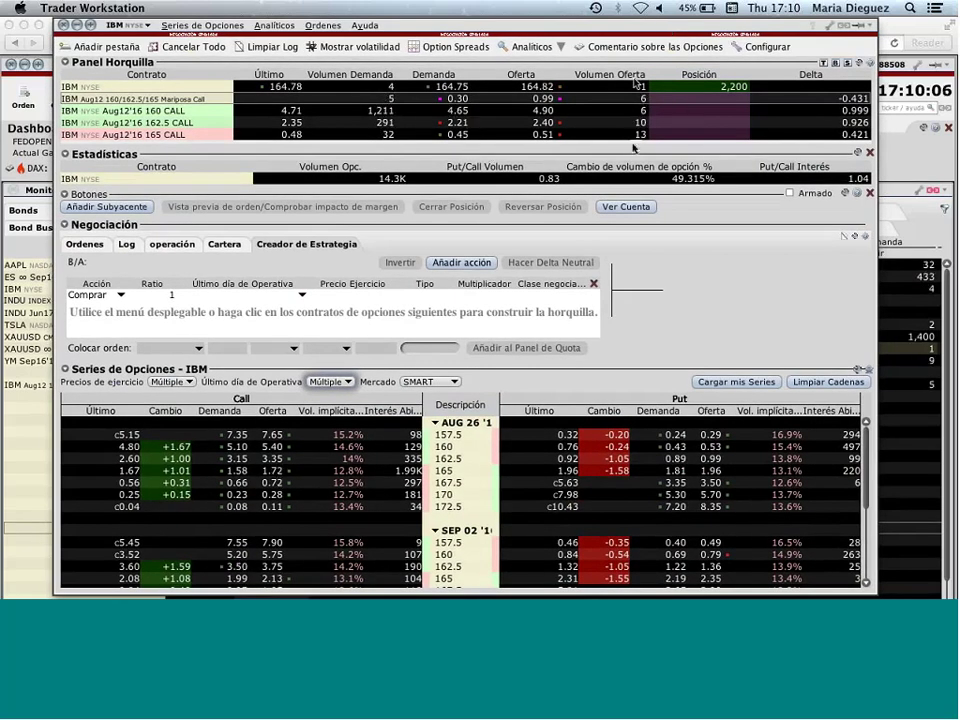
left_click(858, 63)
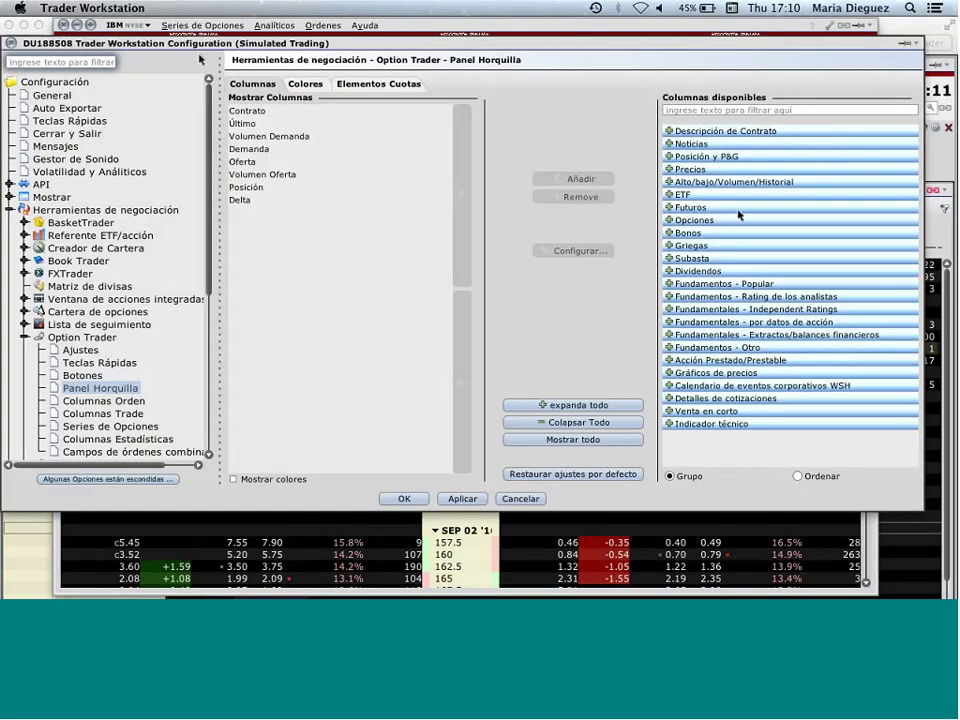
left_click(520, 500)
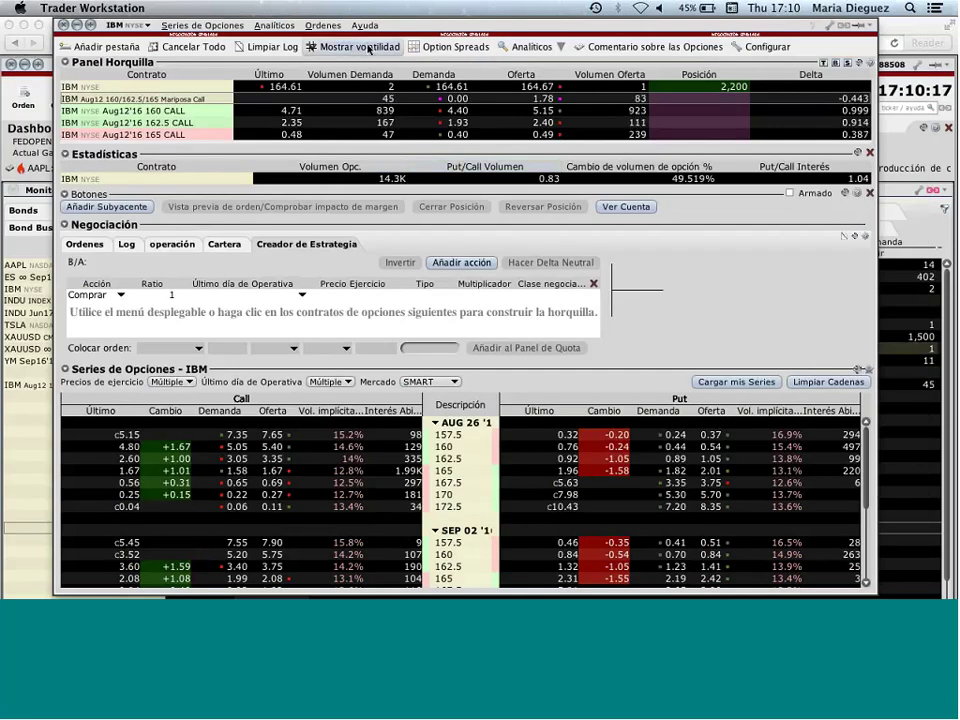
Step: Compare the option chain quotes as volatility and as prices, and inspect the bid volatility of the Aug 26 157.5 call
left_click(367, 48)
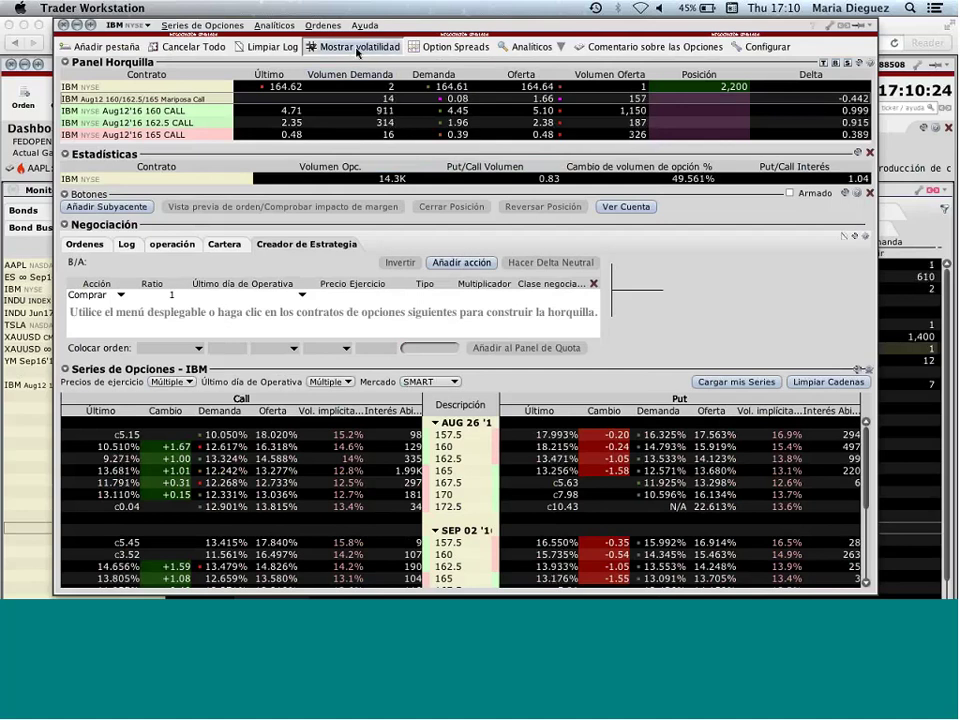
left_click(357, 50)
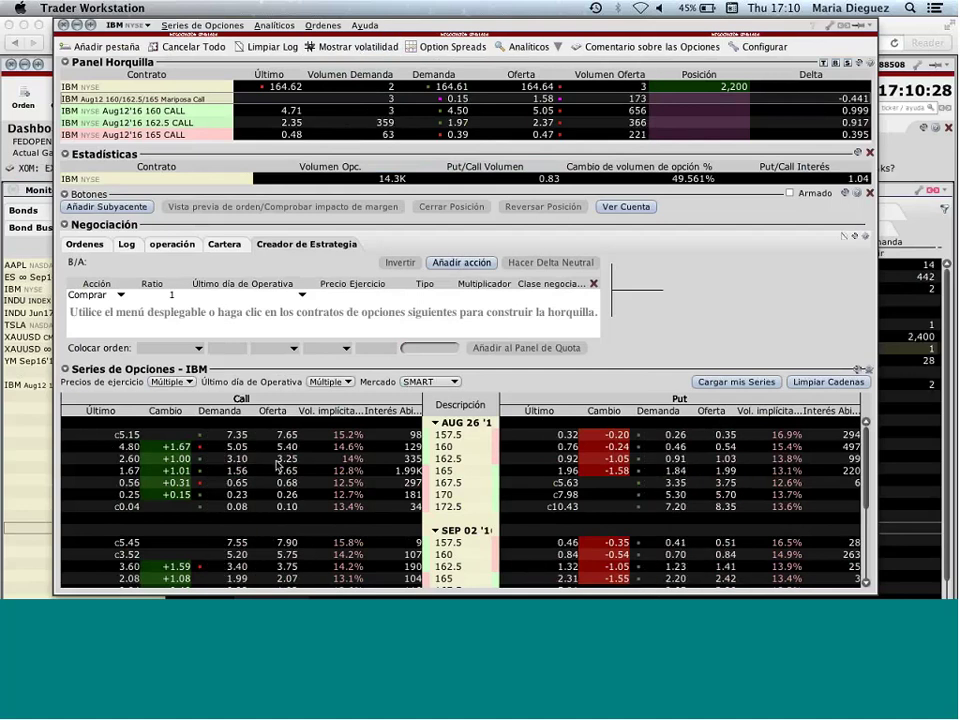
left_click(357, 47)
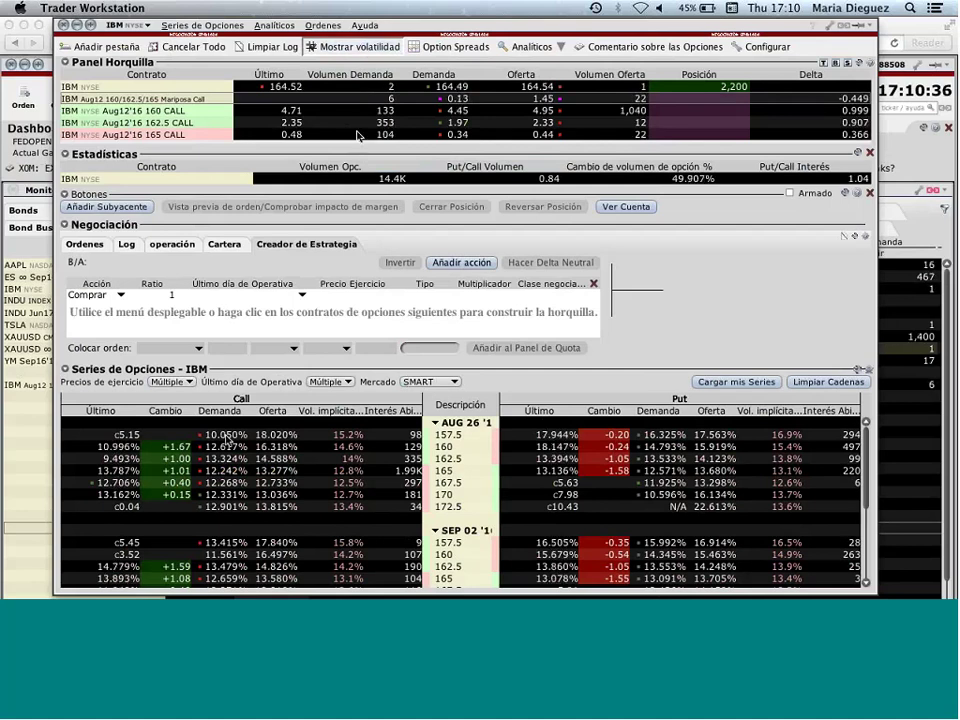
right_click(365, 67)
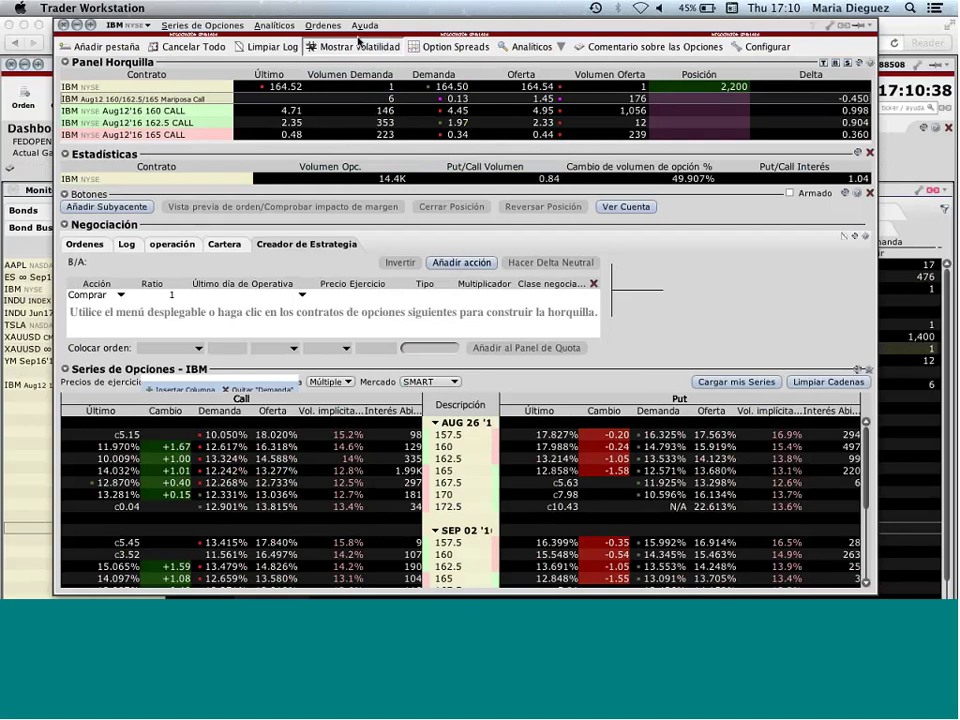
left_click(358, 46)
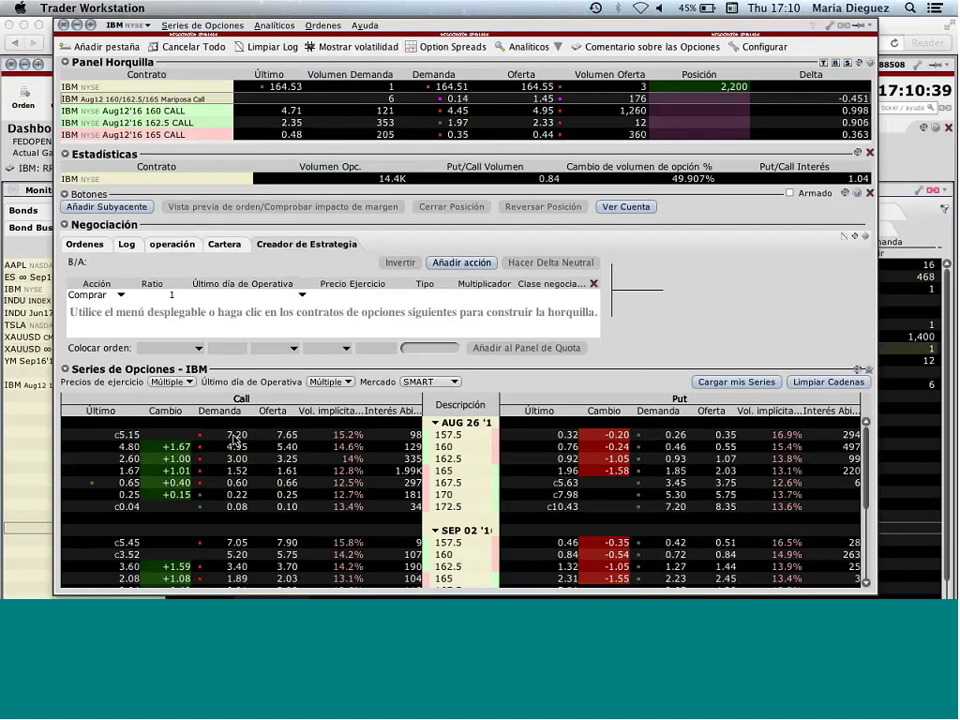
mouse_move(233, 441)
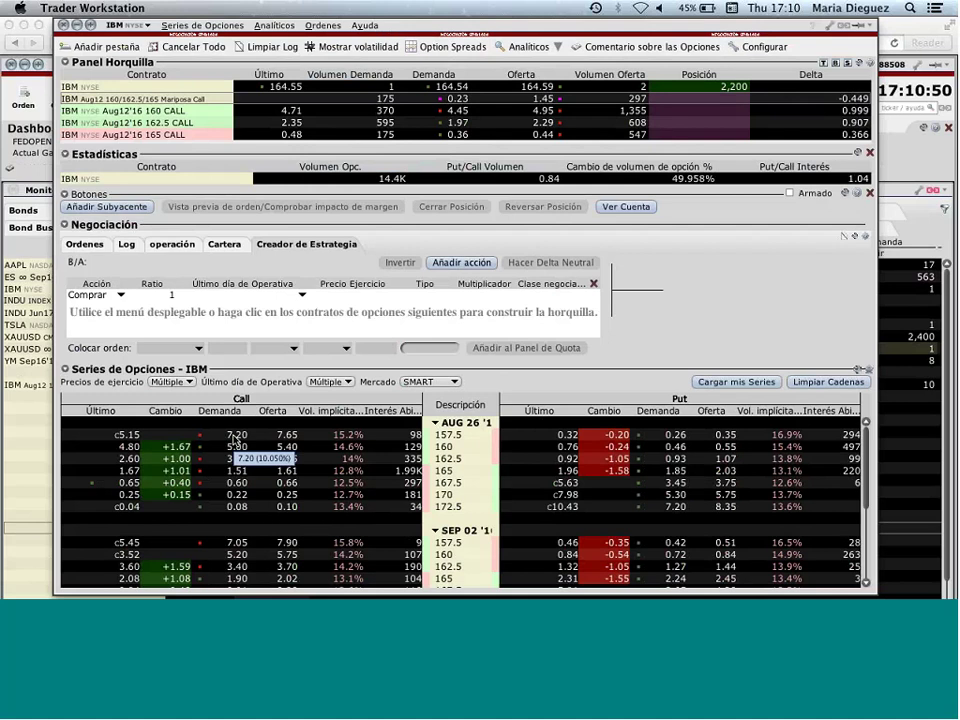
left_click(561, 47)
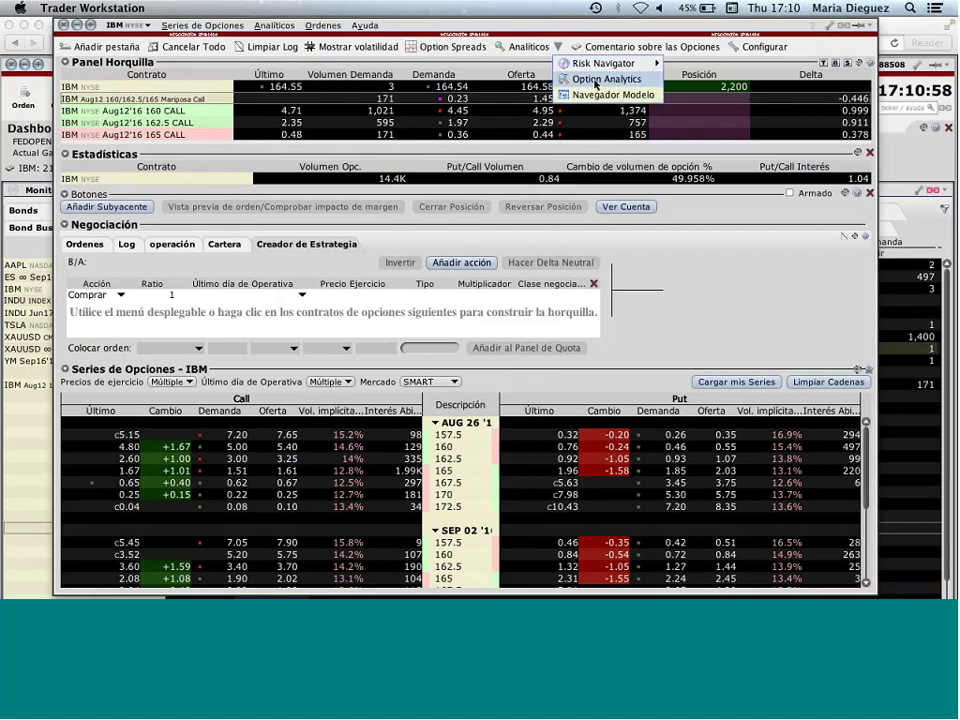
left_click(607, 80)
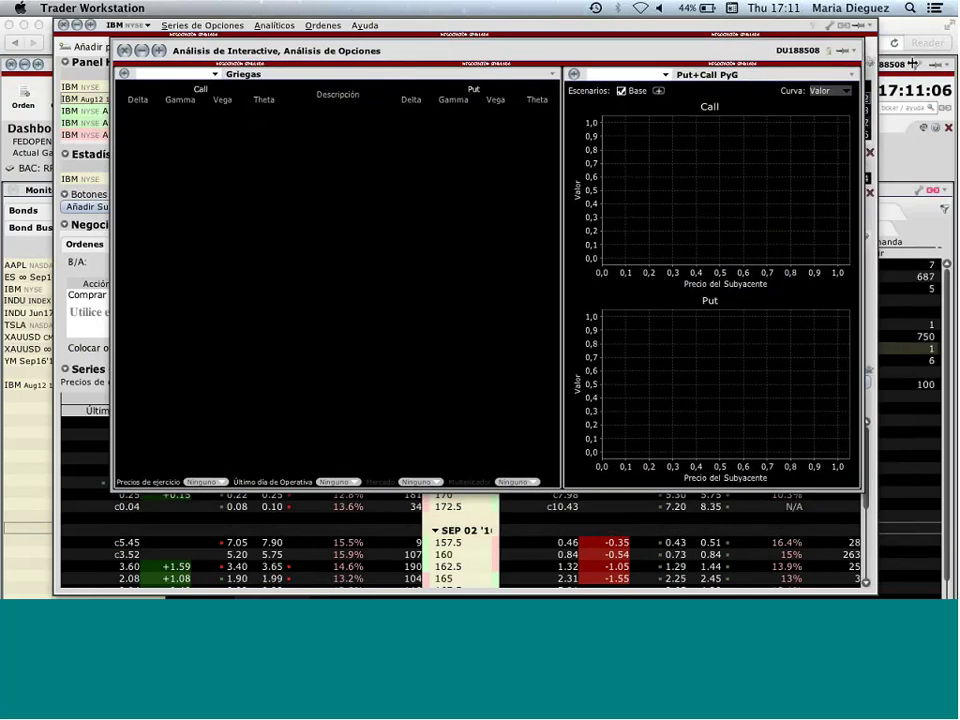
left_click_drag(874, 133, 932, 133)
left_click_drag(454, 490, 454, 568)
left_click_drag(561, 58, 486, 47)
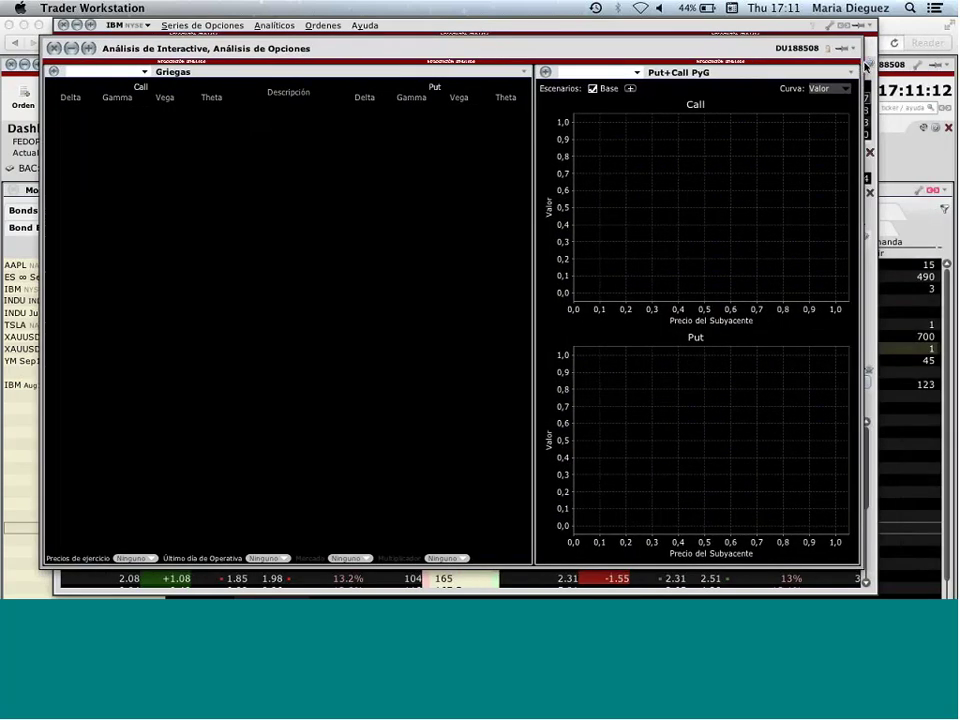
left_click_drag(870, 64, 912, 64)
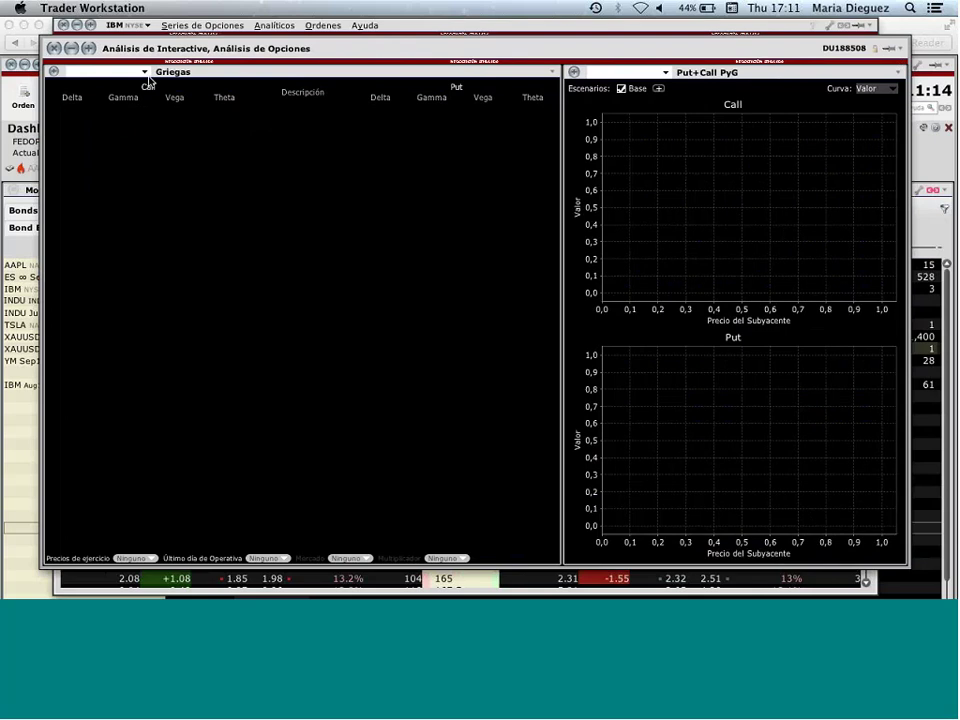
left_click(144, 72)
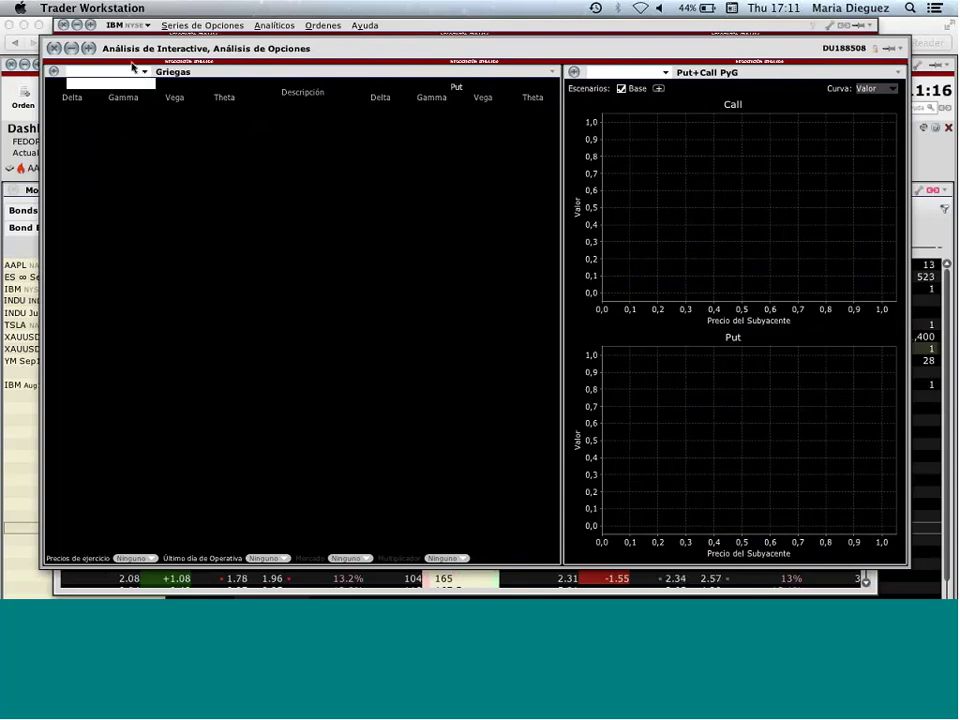
left_click(129, 71)
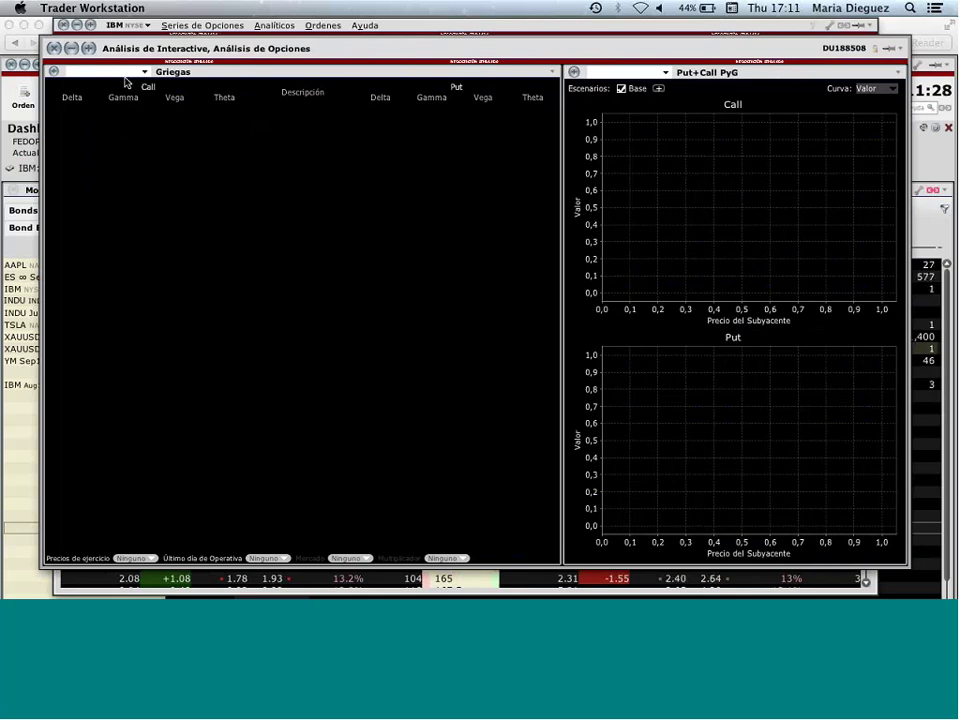
left_click(53, 47)
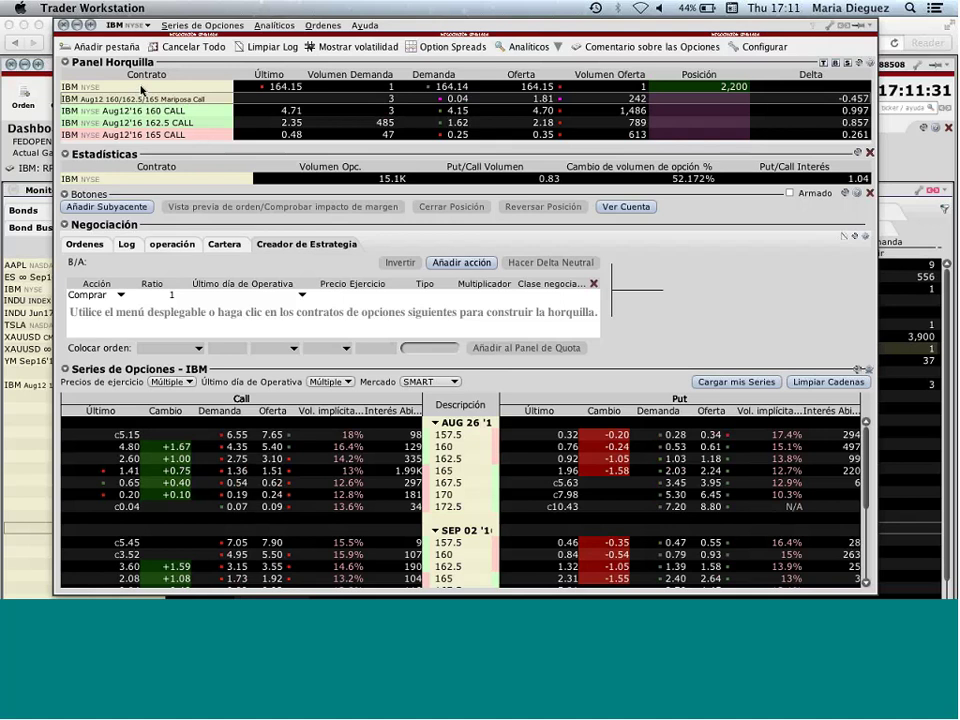
Step: Select the IBM underlying in the Panel Horquilla and open Option Analytics for it
left_click(190, 98)
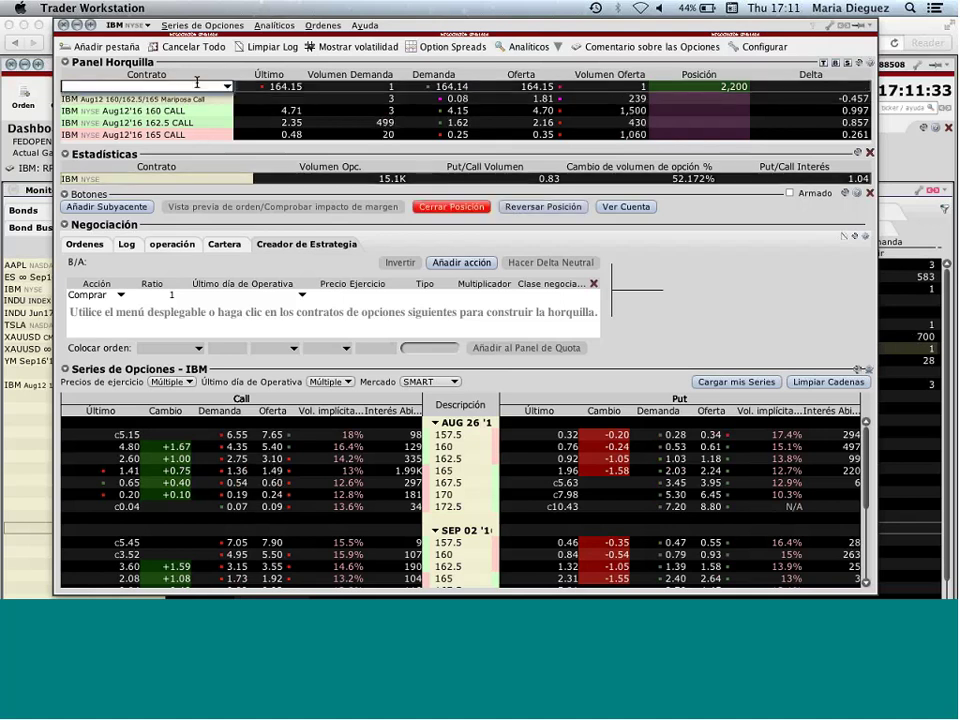
key("Return")
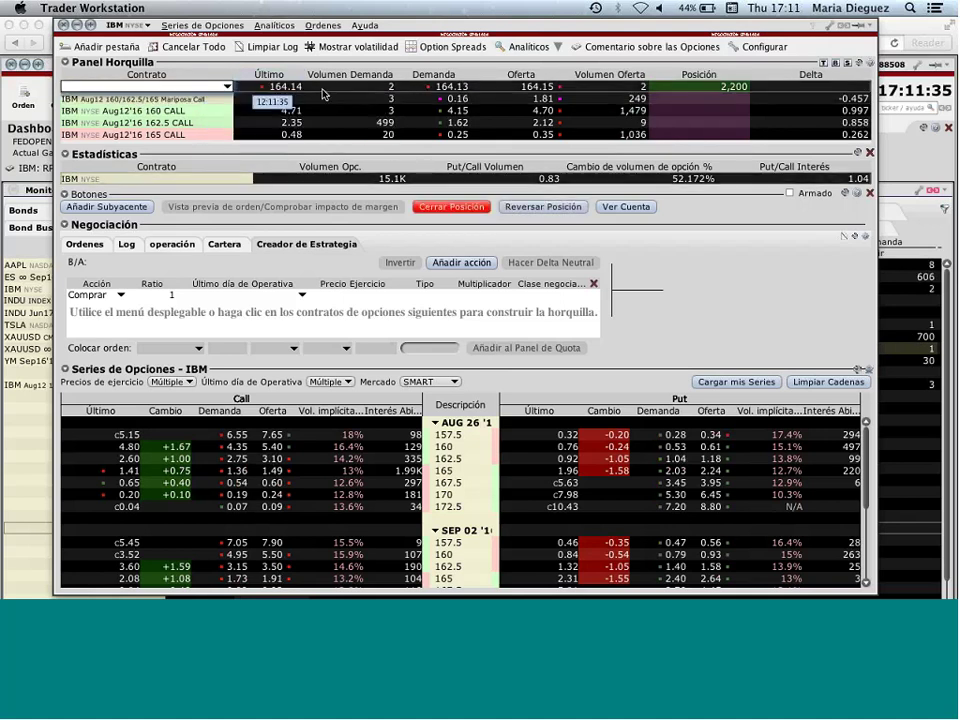
left_click(557, 46)
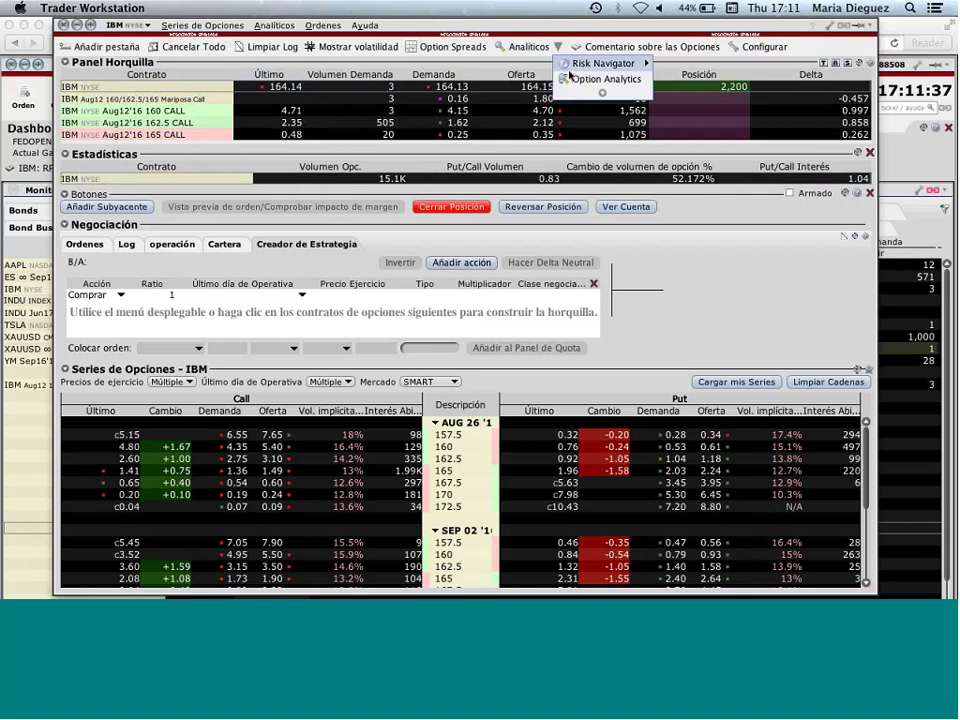
left_click(577, 80)
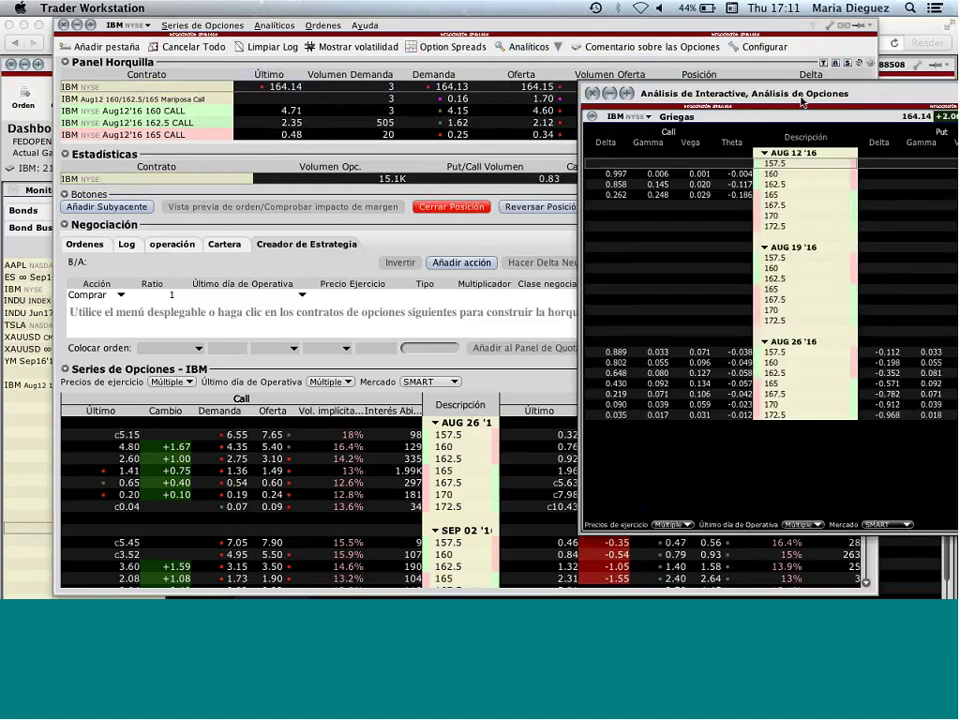
Step: Reposition and enlarge the options analysis window so the Greeks table and both Put+Call PyG charts fit on screen
left_click_drag(845, 101, 455, 257)
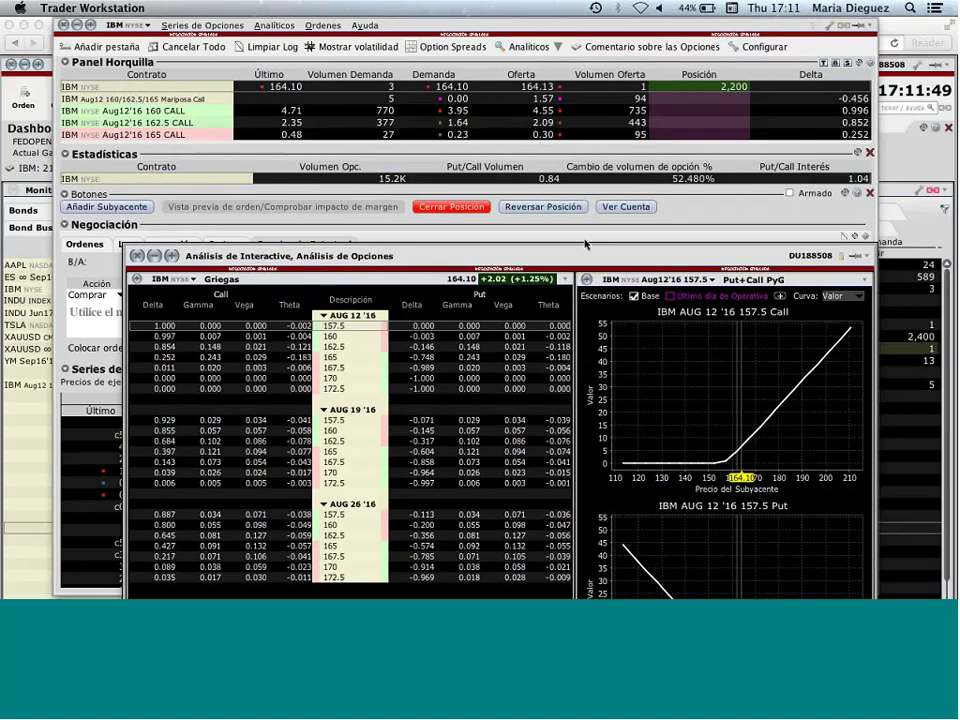
left_click_drag(587, 256, 516, 68)
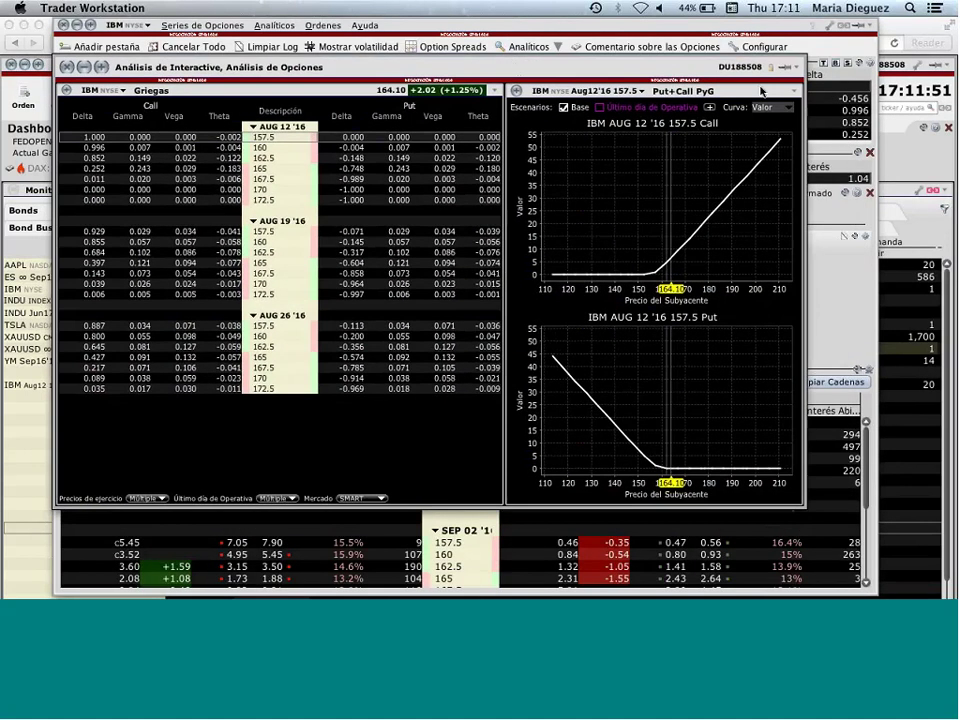
left_click_drag(807, 85, 920, 81)
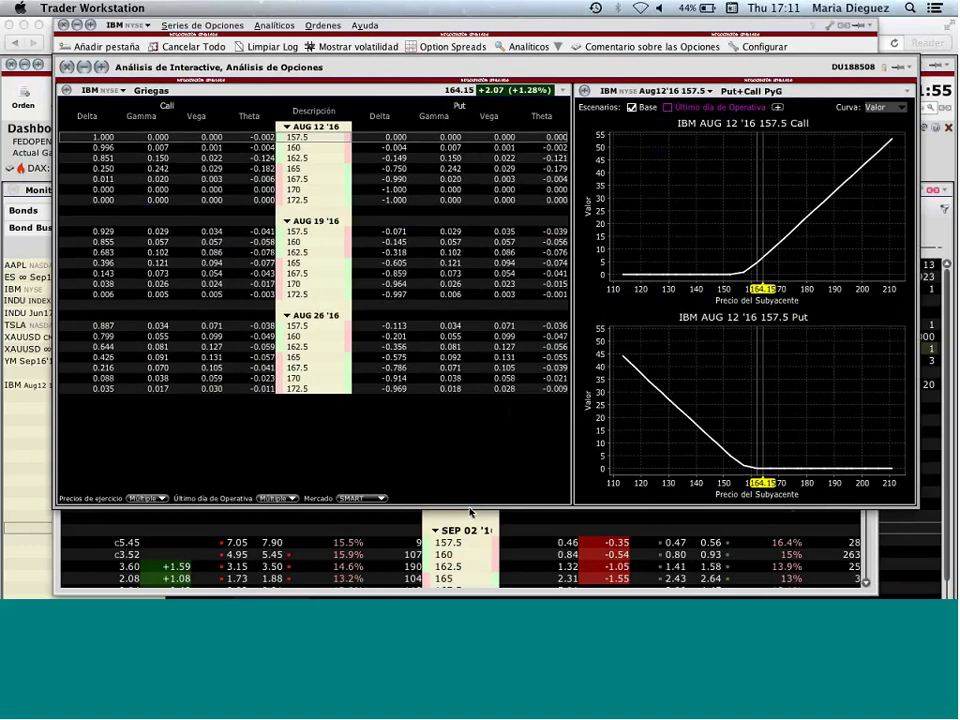
left_click_drag(470, 512, 470, 569)
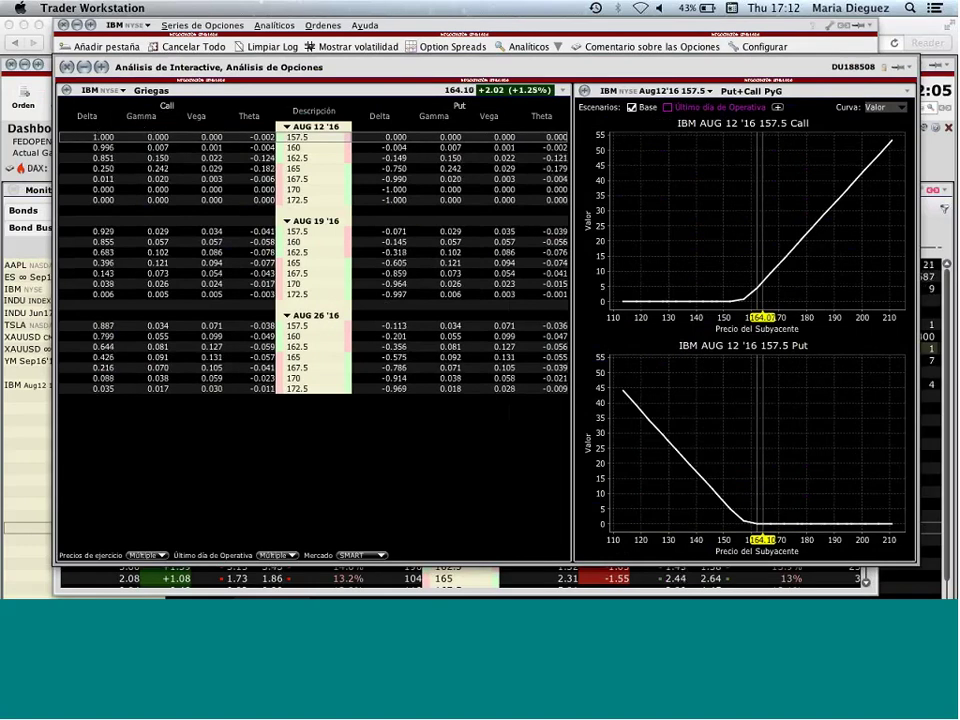
left_click_drag(527, 67, 494, 70)
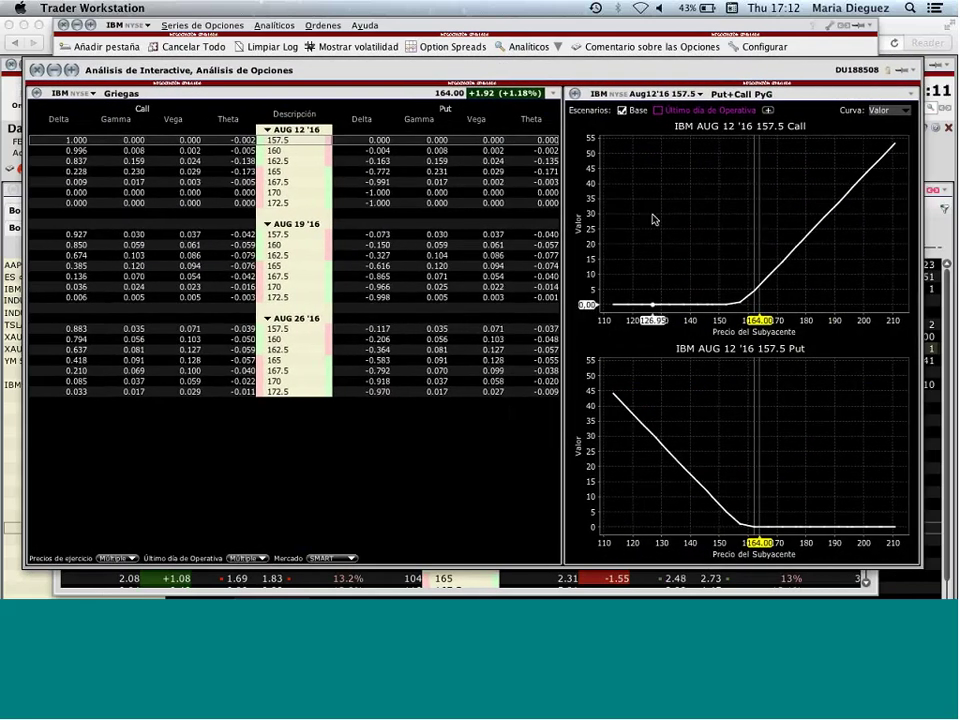
Step: Hide and restore the Base scenario on the PyG charts, review the available volatility, time and date scenarios, and close the options analysis window
left_click(621, 111)
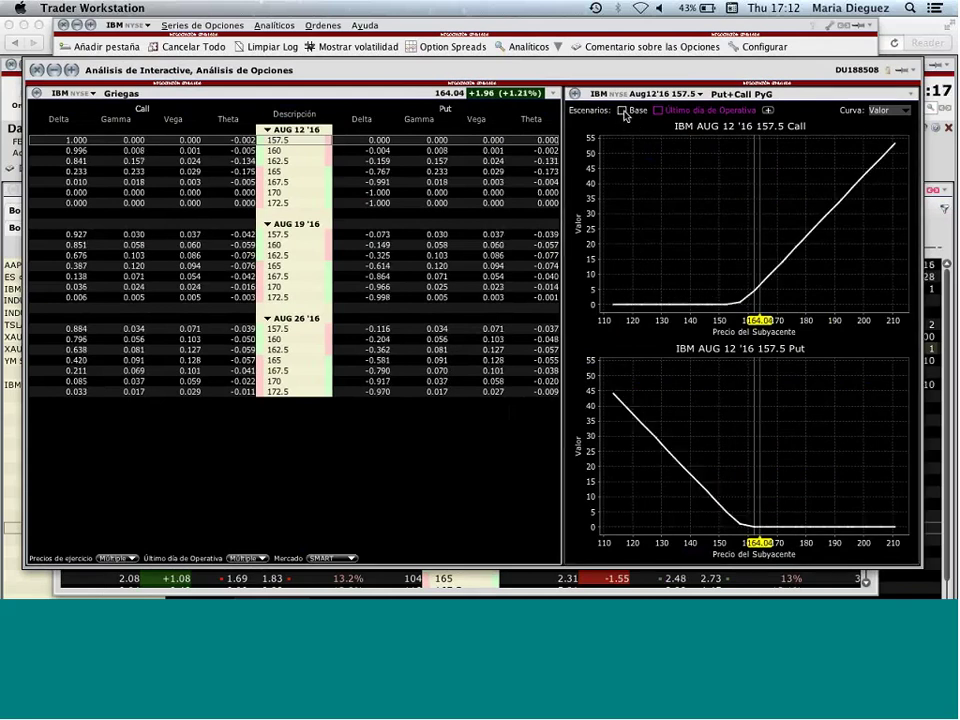
left_click(621, 111)
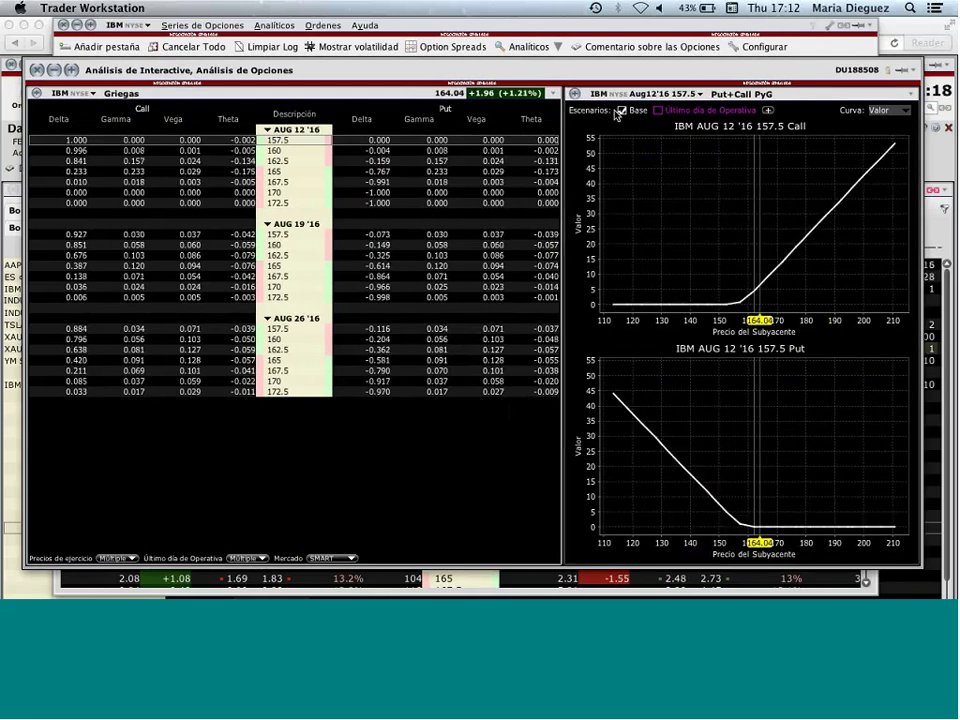
left_click(768, 111)
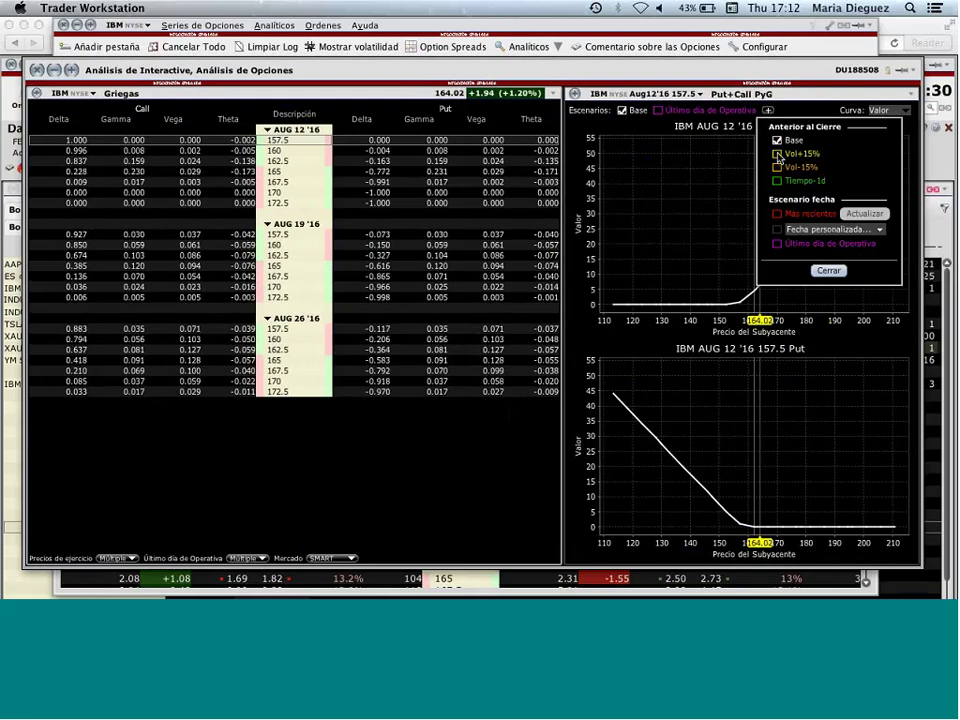
left_click(828, 270)
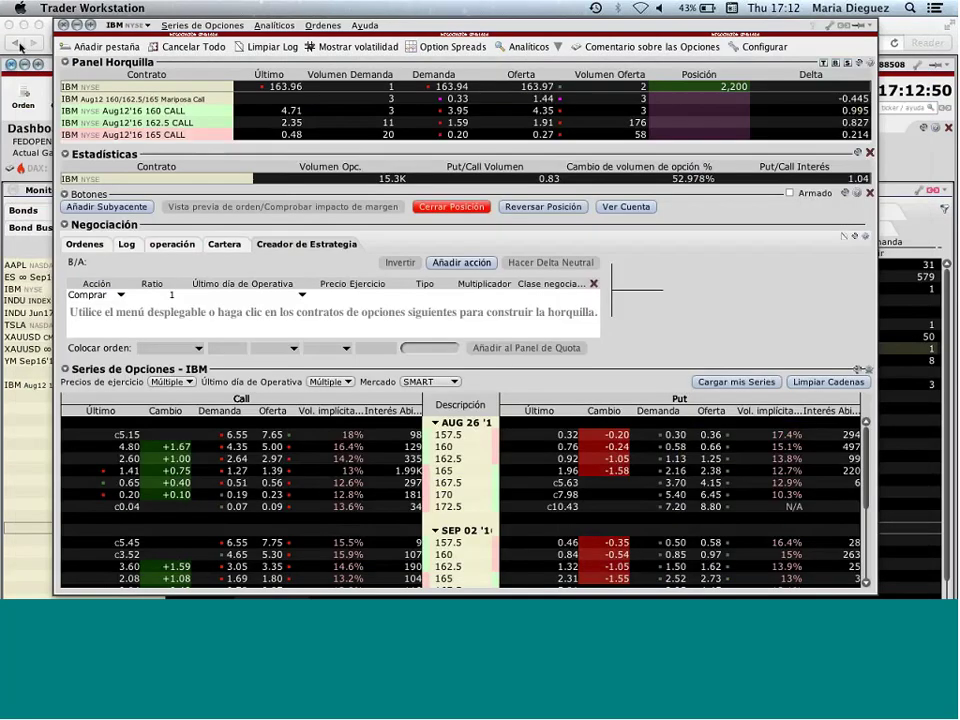
left_click(37, 71)
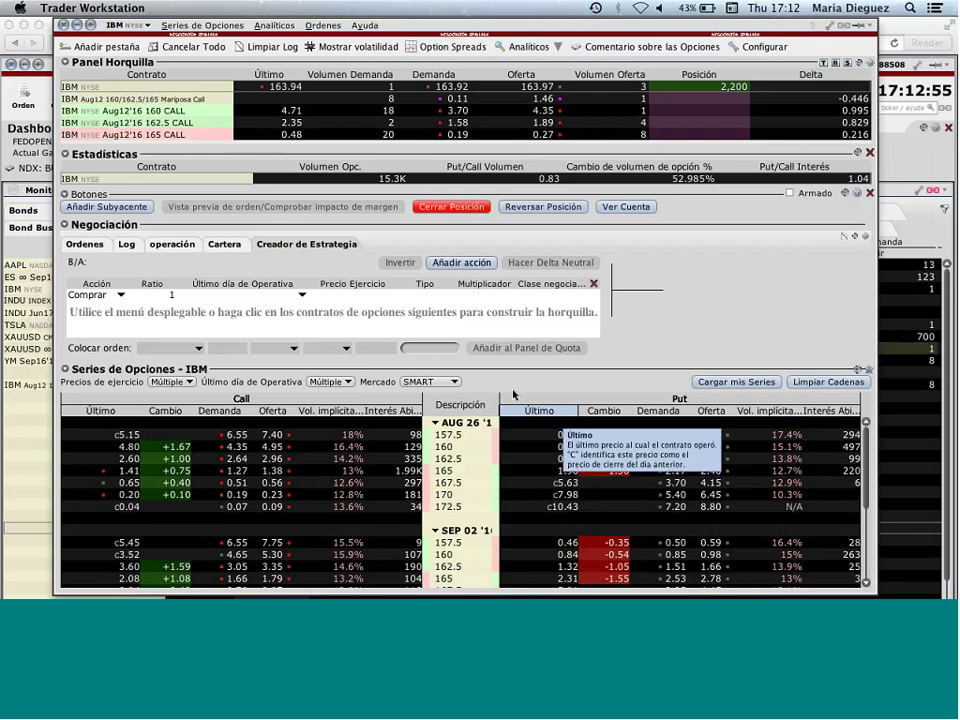
left_click(344, 382)
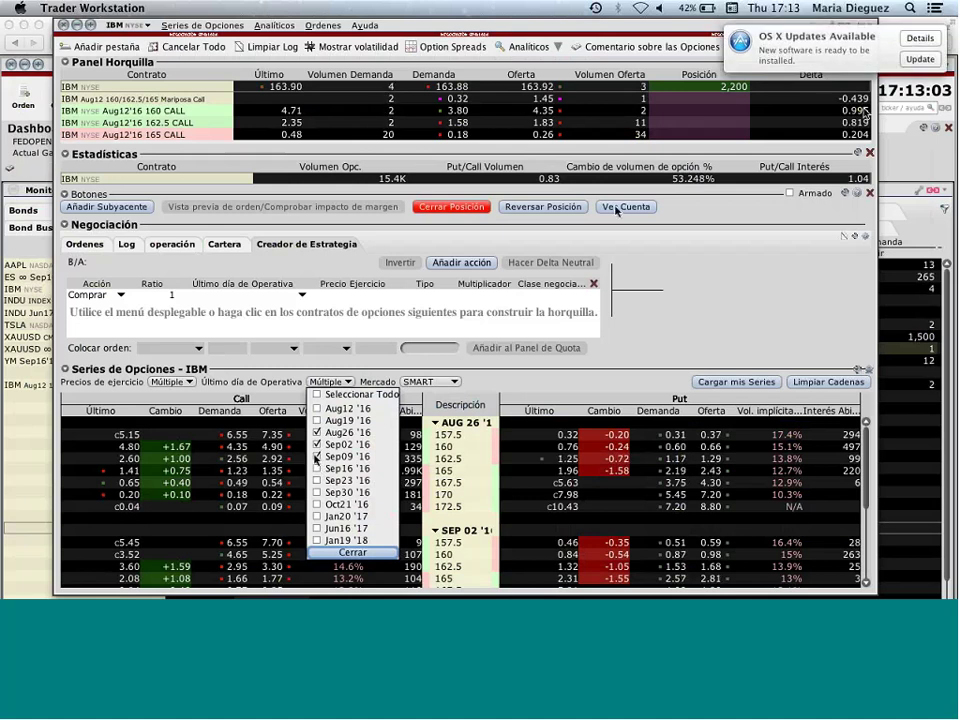
left_click(912, 41)
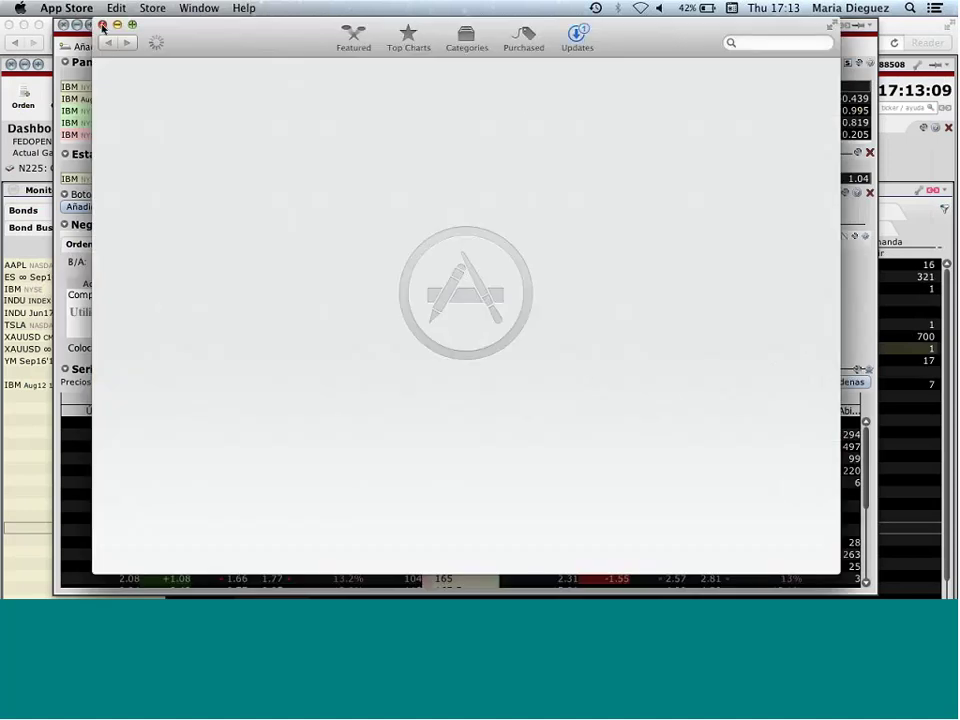
left_click(102, 25)
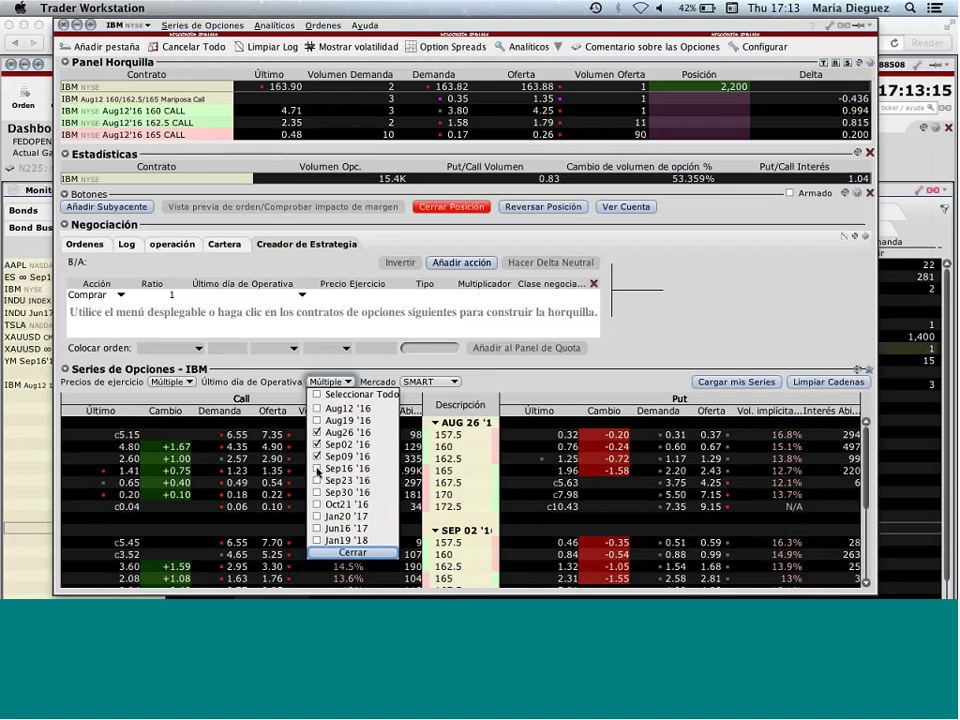
left_click(537, 377)
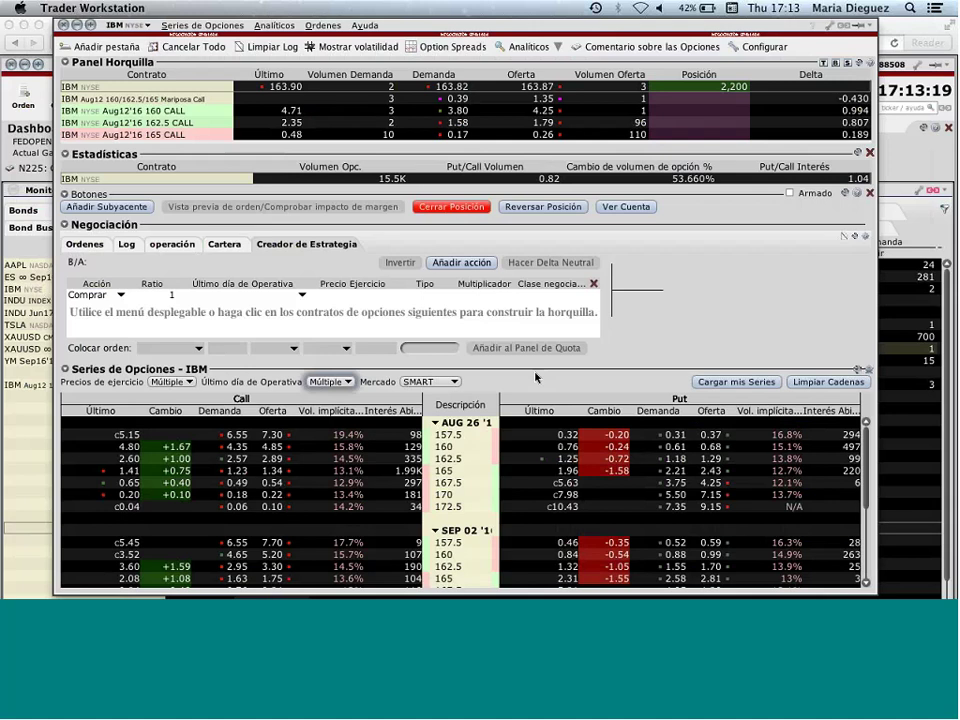
Step: Limit the IBM option chain's last trading days to Aug26 '16 and Sep23 '16, clearing Sep02 '16 and Sep09 '16
left_click(330, 381)
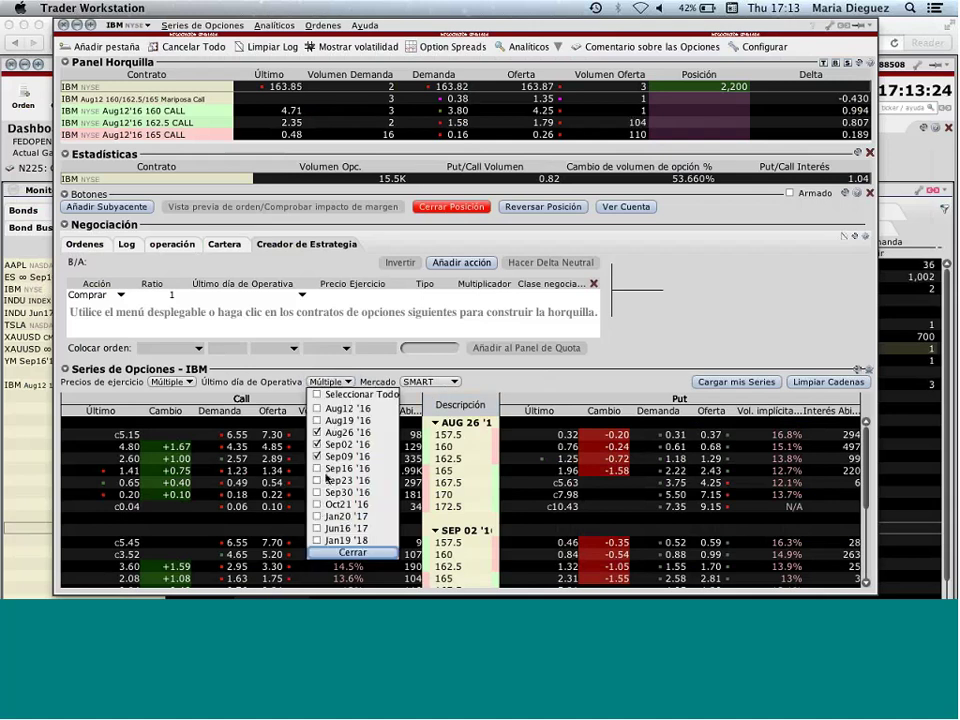
left_click(318, 444)
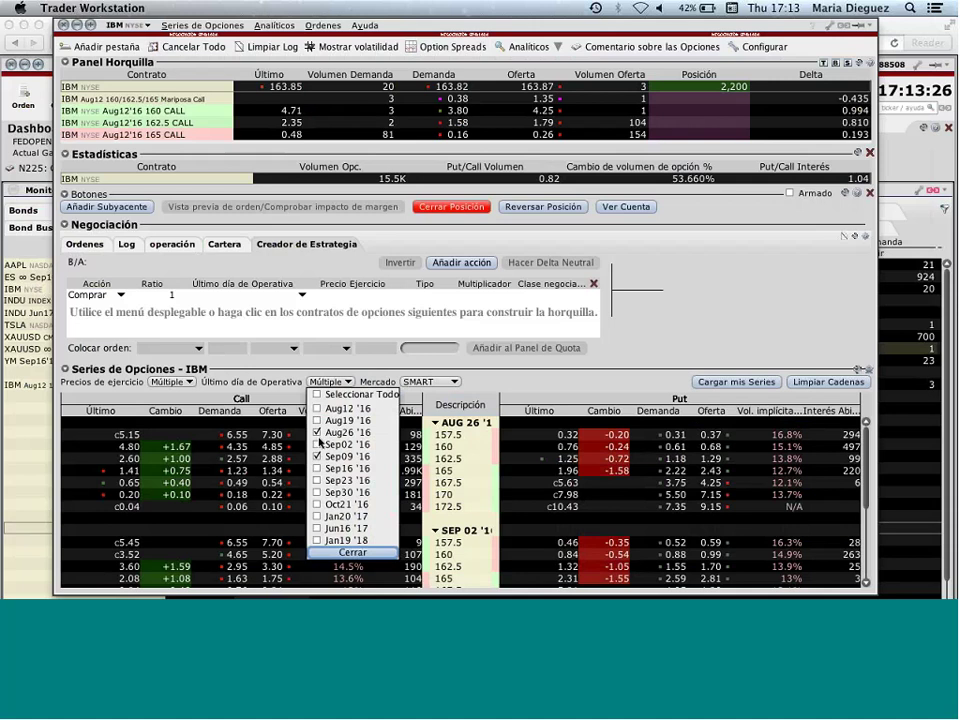
left_click(318, 432)
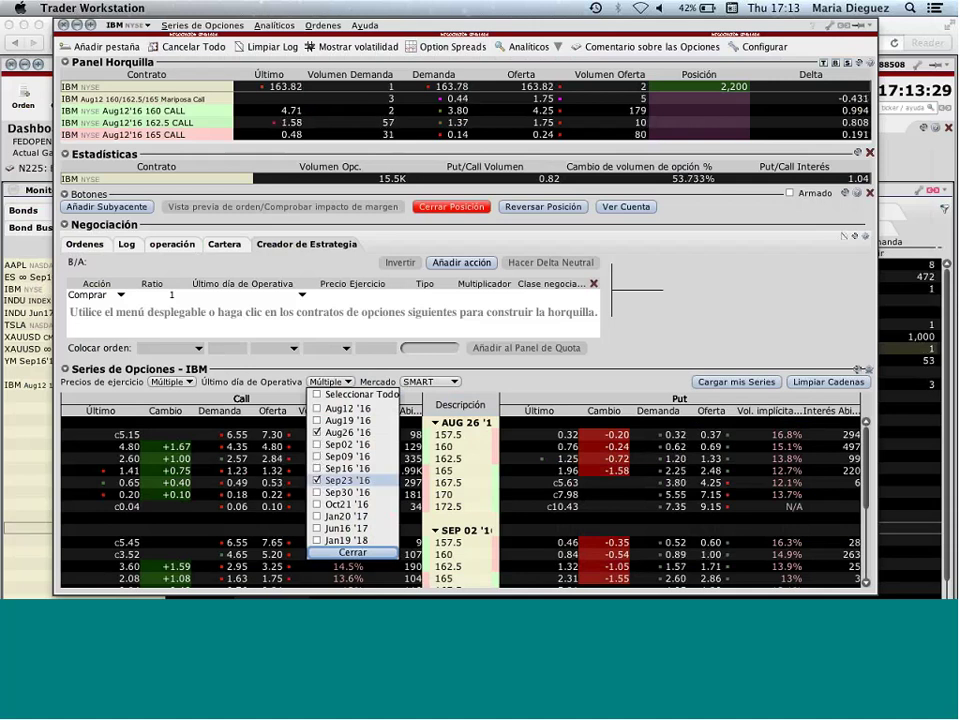
left_click(376, 552)
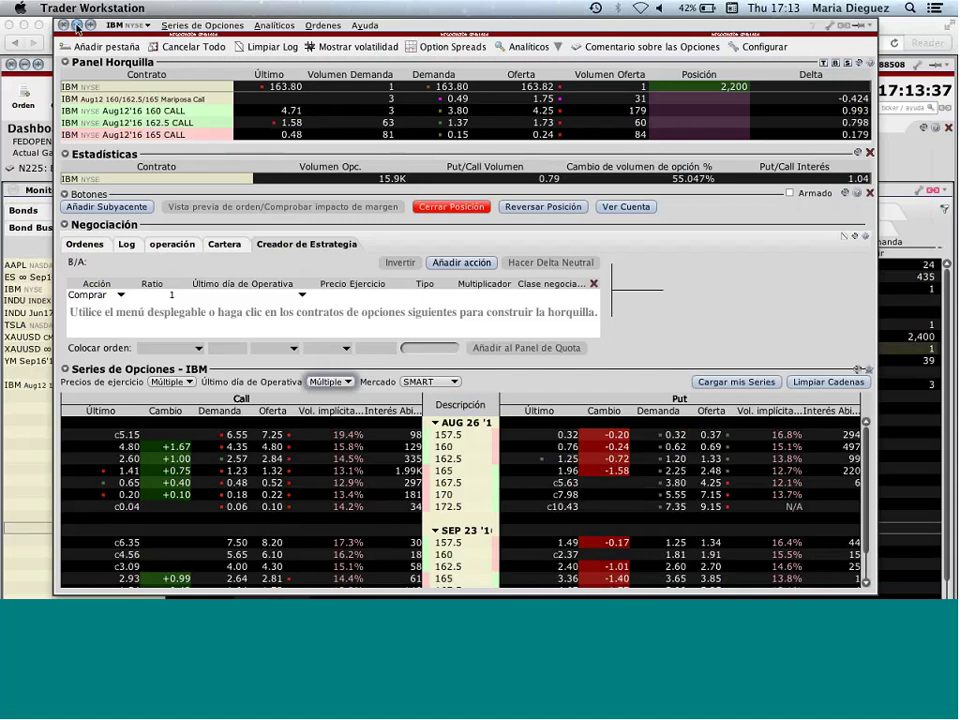
Step: Minimise the IBM option trading window, move the main window into view and switch its workspace to Mosaic
left_click(77, 25)
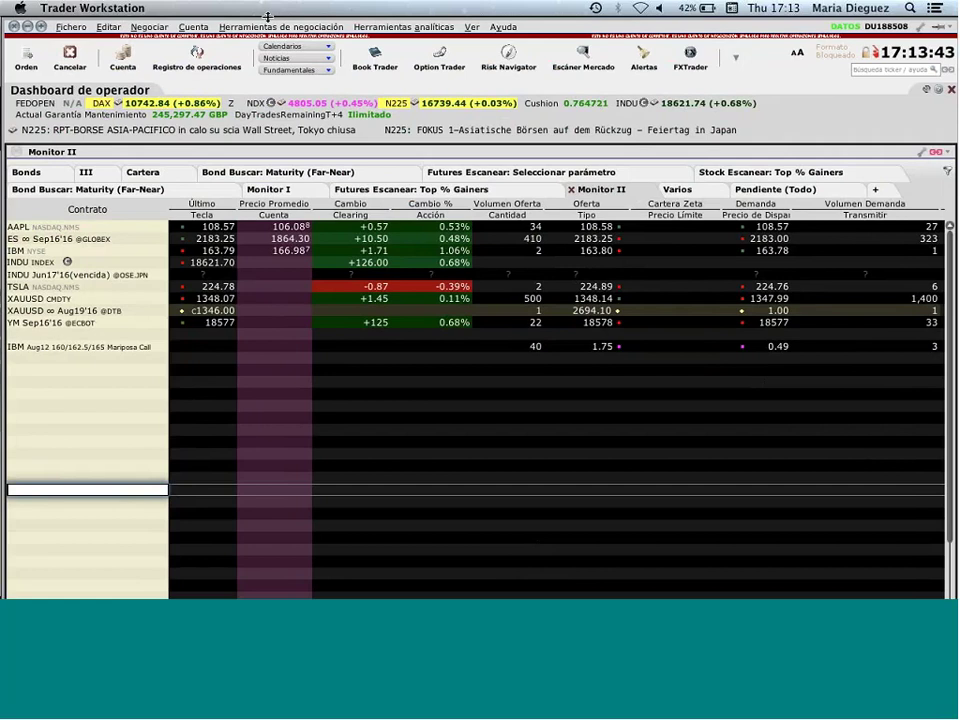
left_click_drag(268, 17, 268, 237)
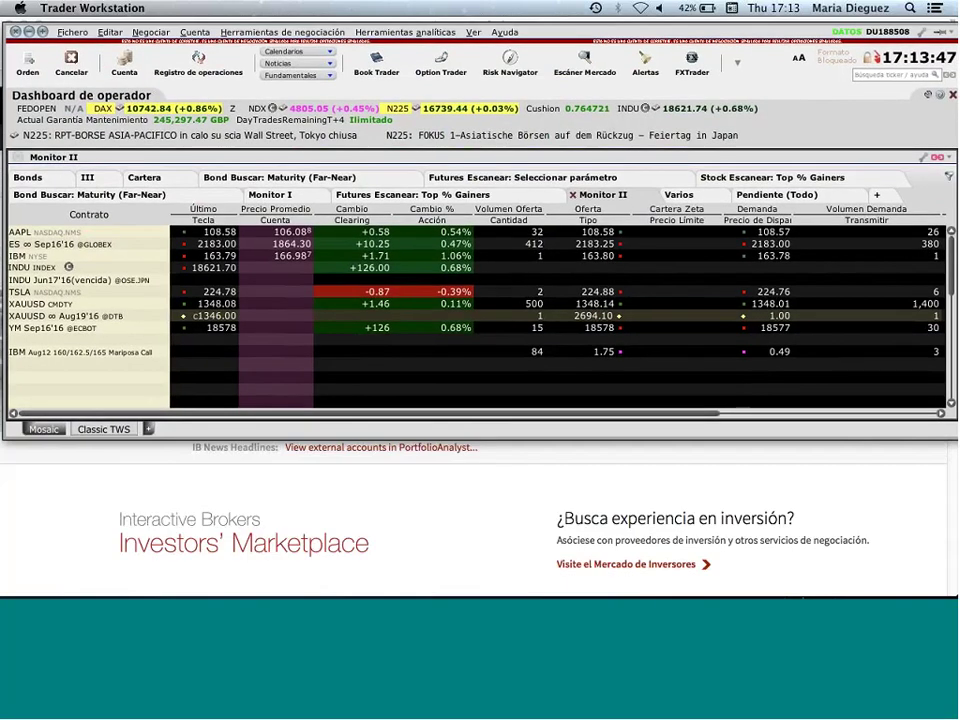
left_click(43, 429)
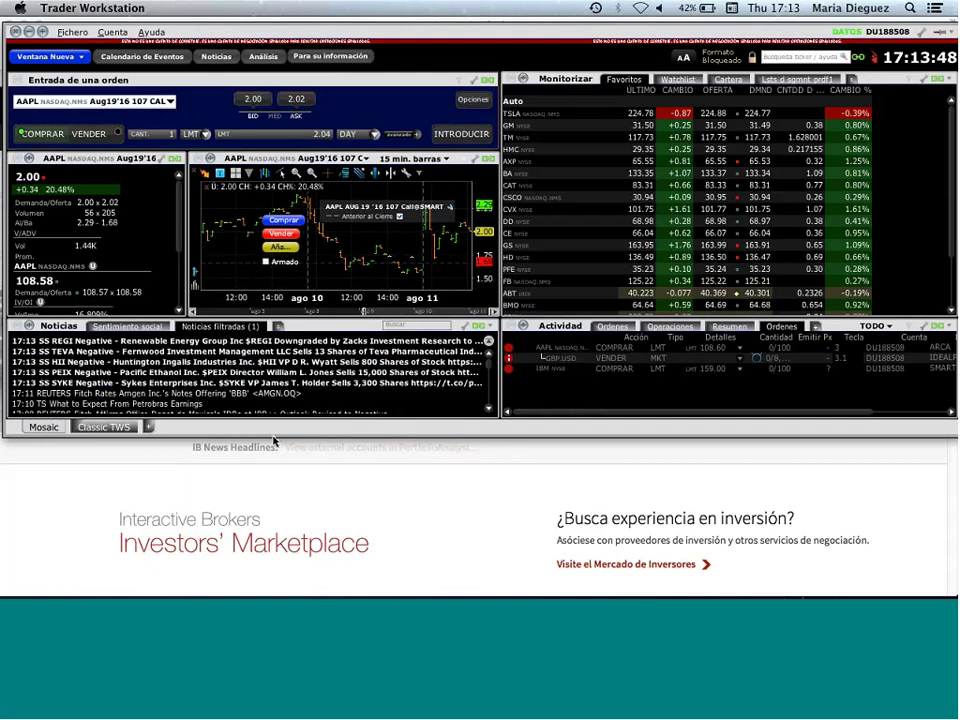
Step: Enlarge the Mosaic window and align it so all of its panels fit in the visible screen area
left_click_drag(296, 440, 296, 597)
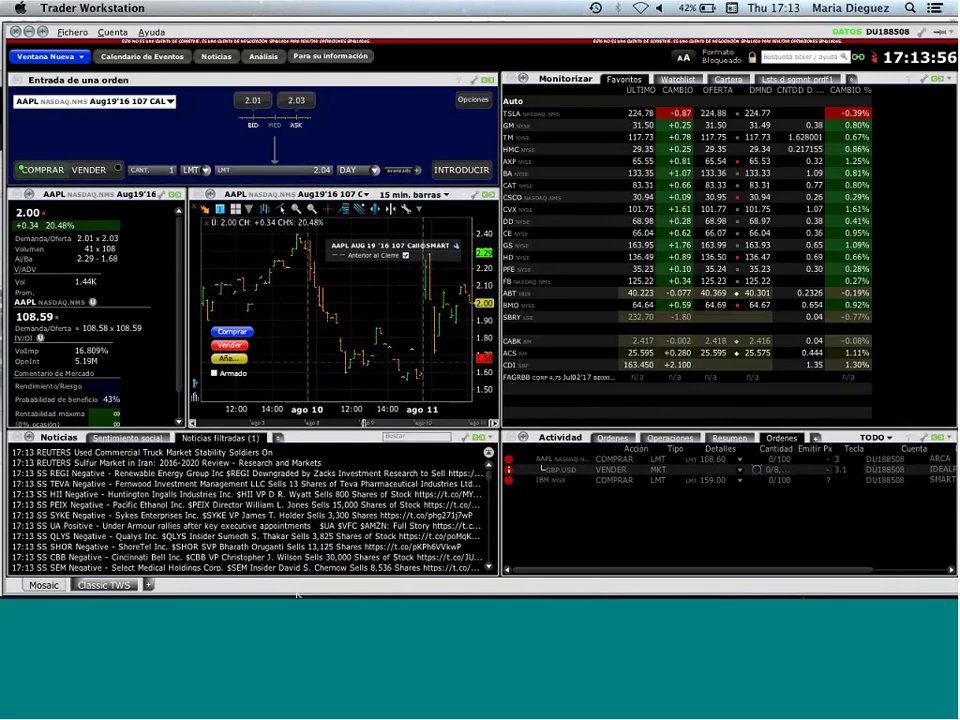
left_click_drag(256, 30, 257, 21)
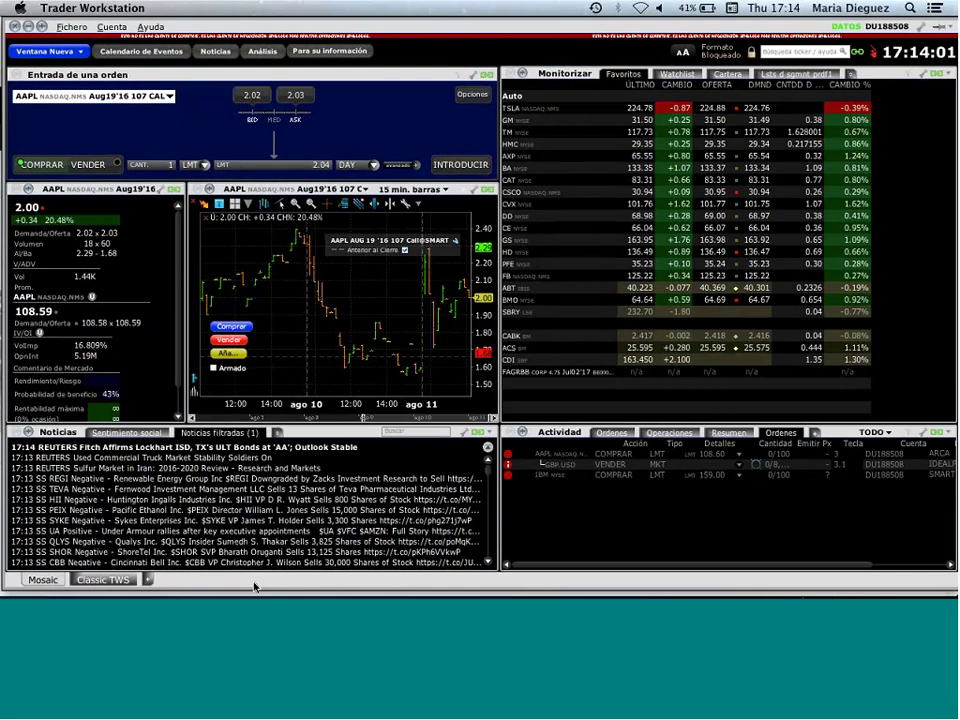
left_click_drag(254, 586, 255, 596)
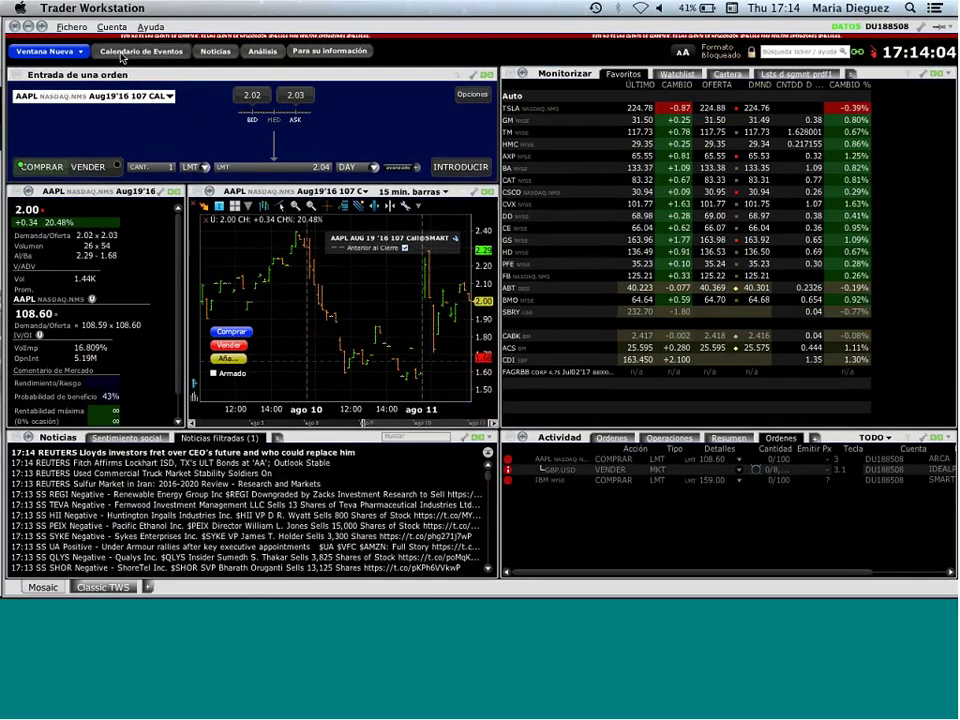
Step: Display AAPL's Distorsión multivencimiento volatility skew chart from Option Analytics, and close it after viewing
left_click(83, 55)
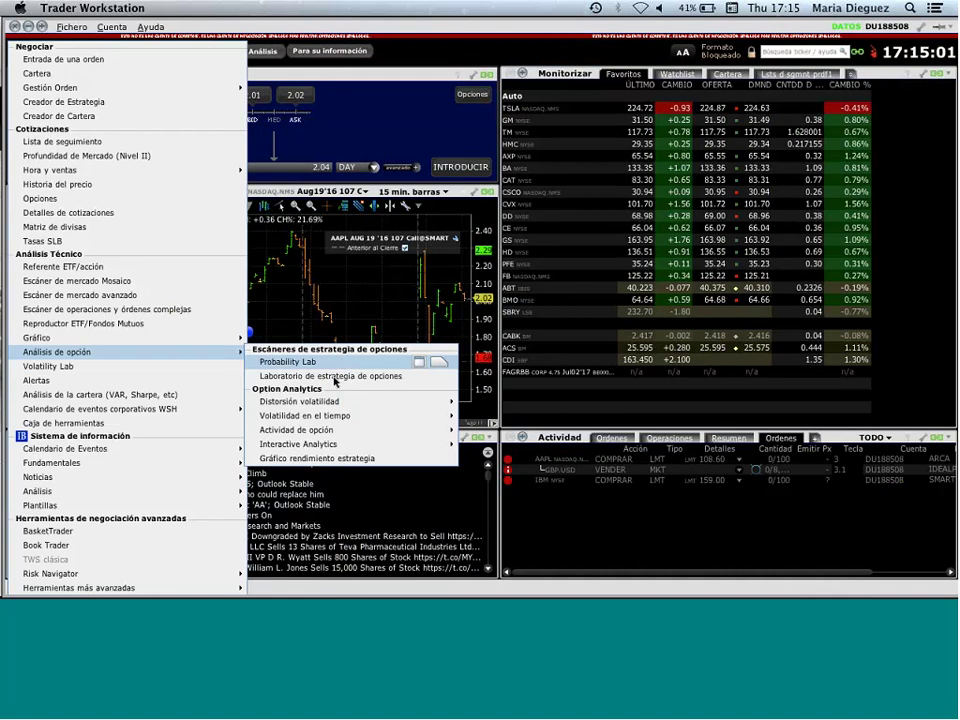
mouse_move(307, 402)
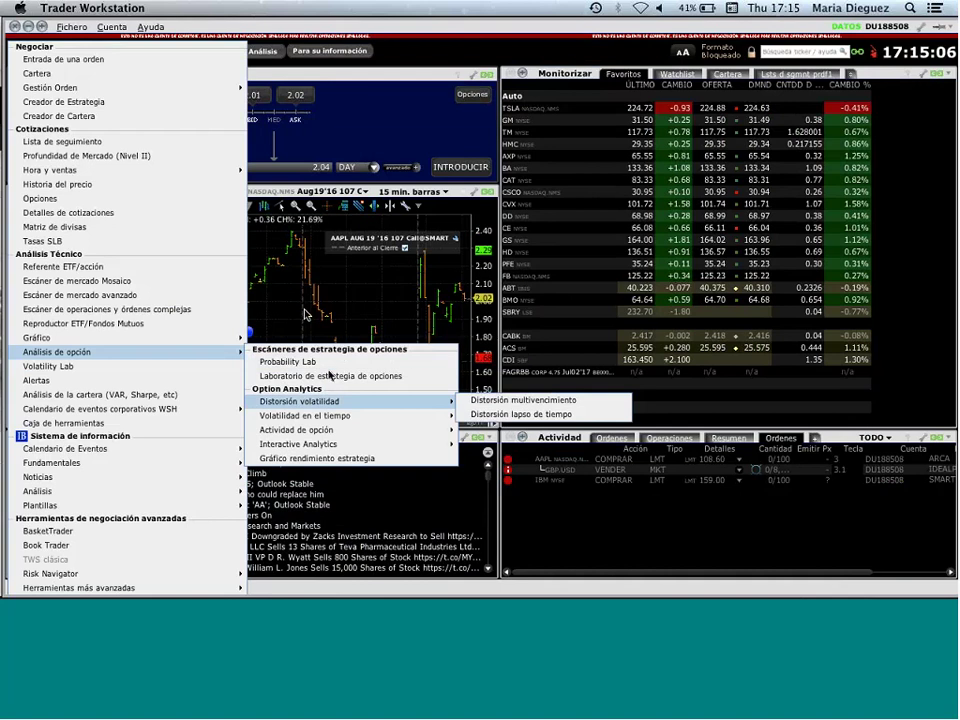
mouse_move(338, 406)
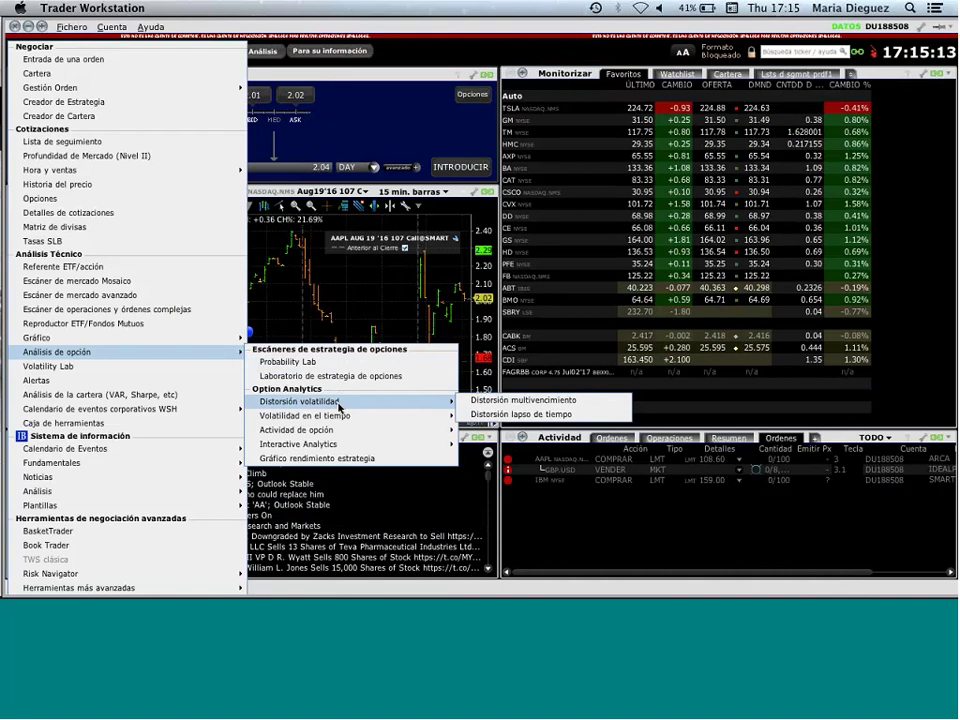
left_click(486, 404)
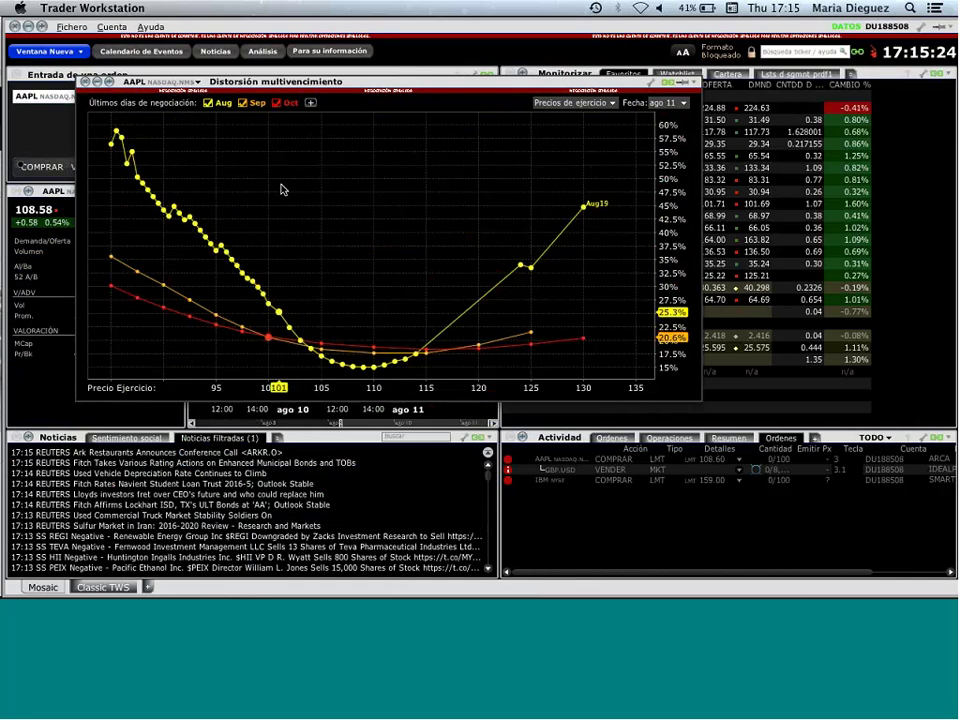
left_click(68, 66)
Step: Open the Volatility Lab for AAPL and move its window up so the implied volatility charts are all in view
left_click(84, 55)
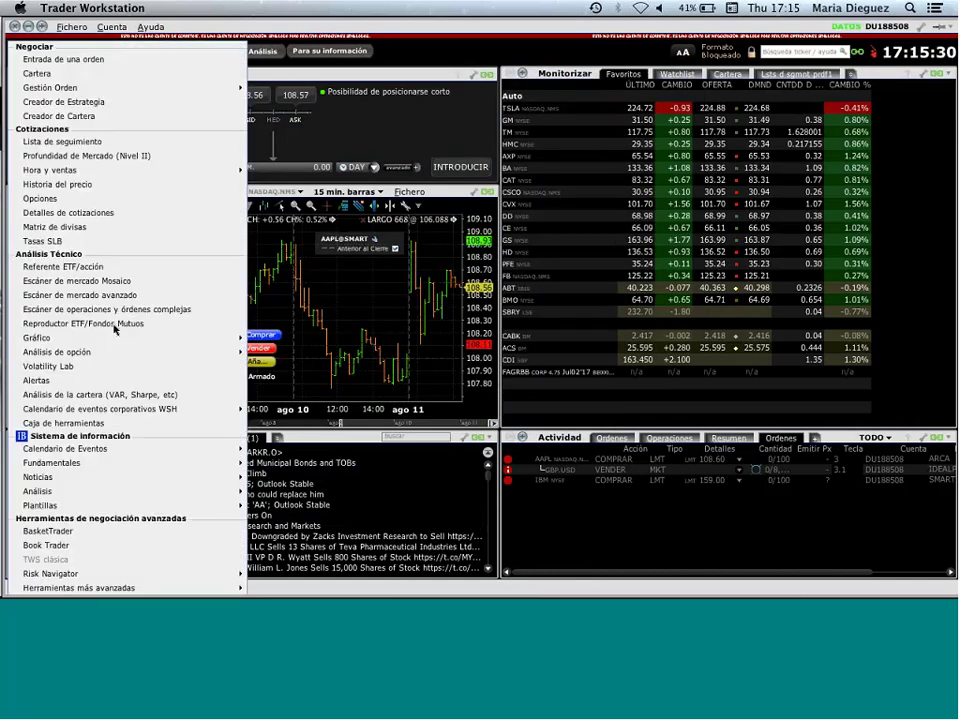
mouse_move(120, 352)
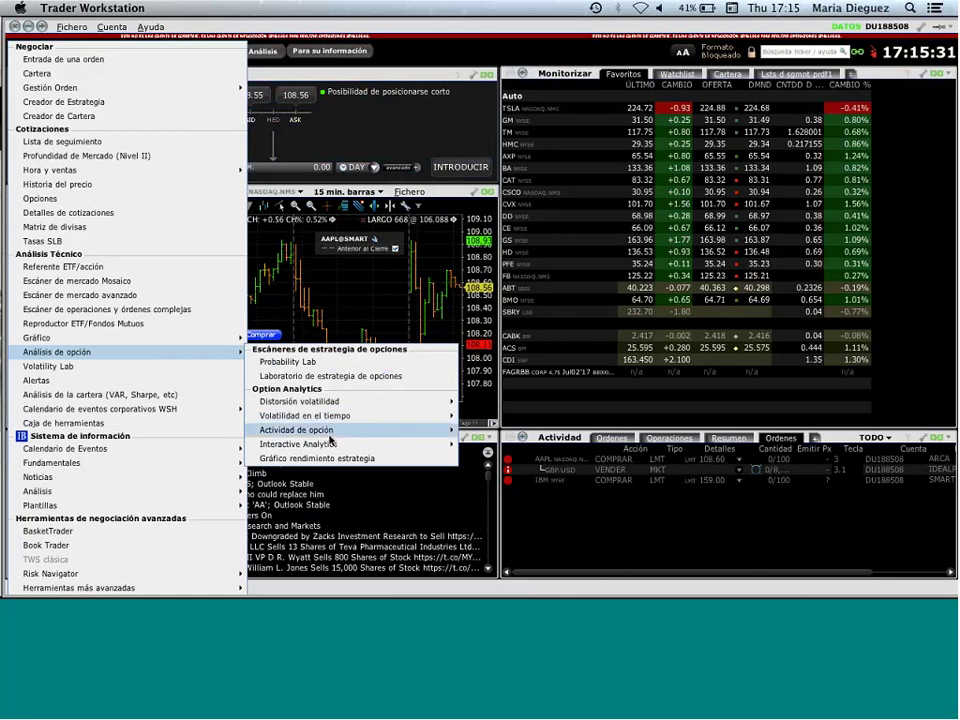
left_click(182, 366)
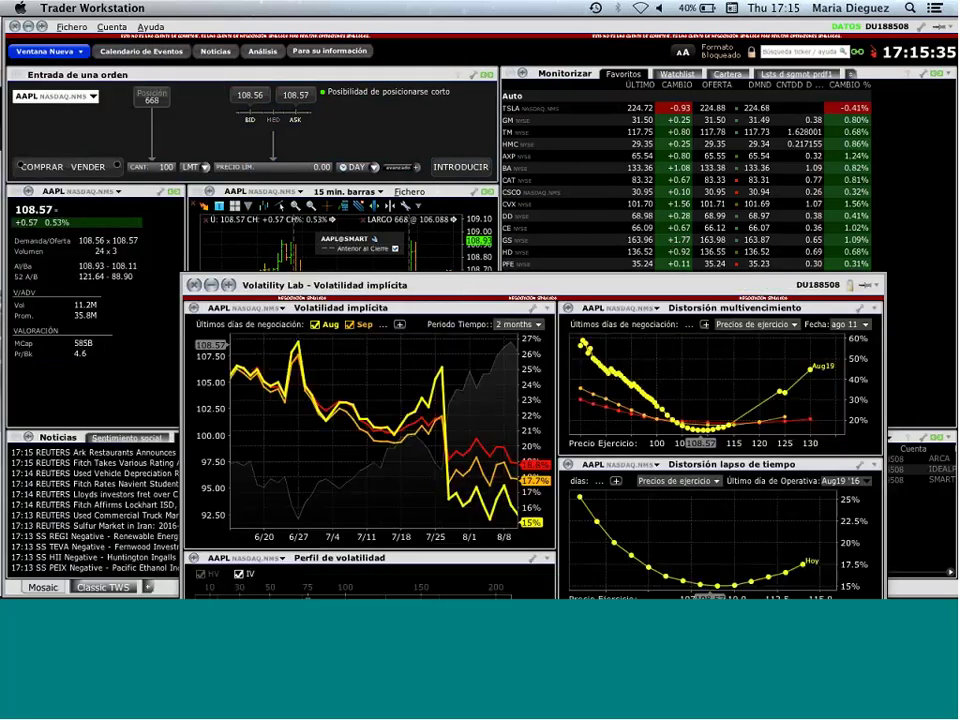
left_click_drag(460, 288, 342, 24)
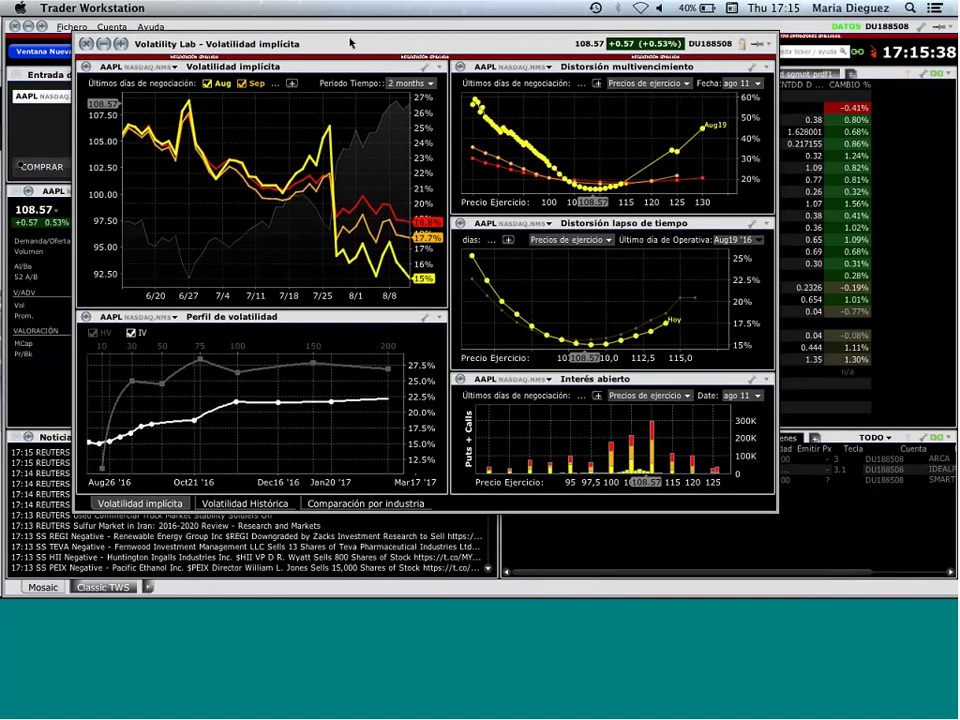
Step: Bring the Volatility Lab back in front of the Mosaic window, and widen and heighten it to fill the visible area
left_click(770, 84)
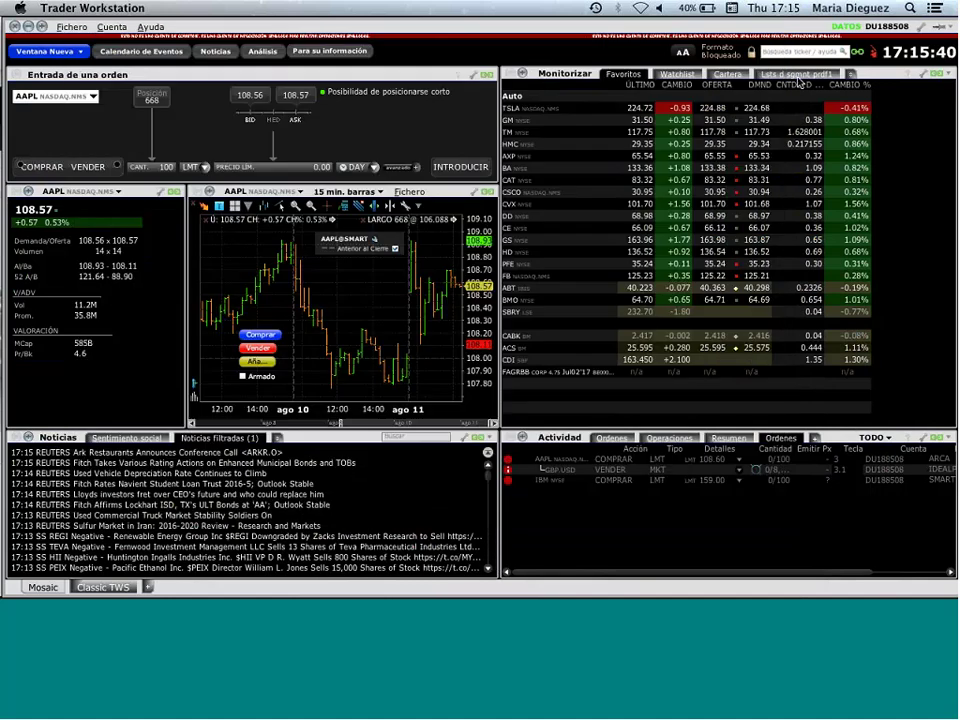
left_click(347, 41)
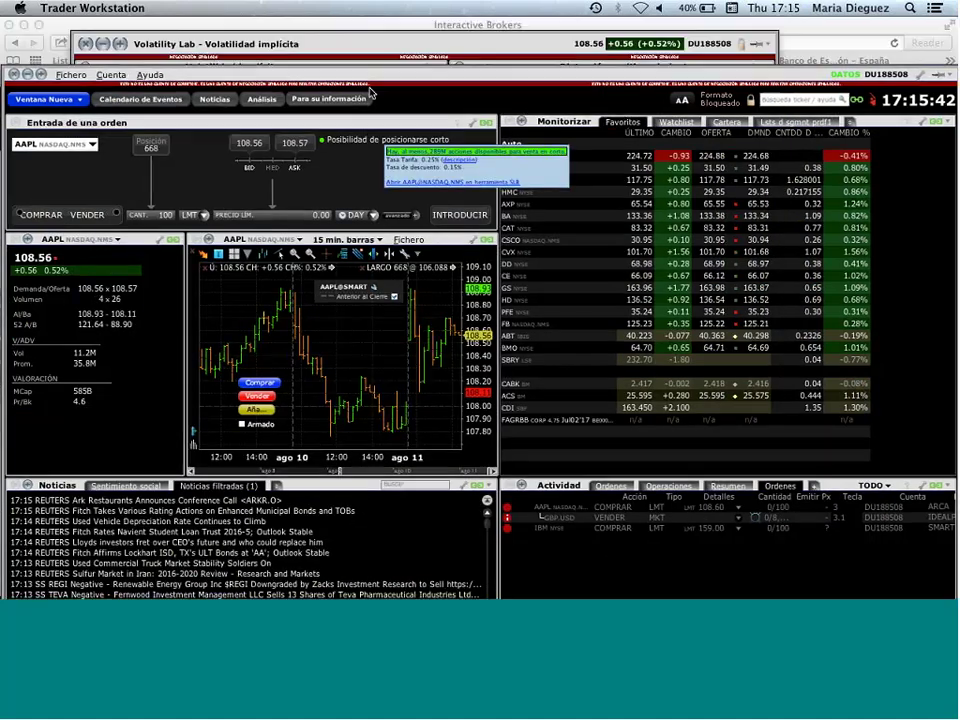
left_click_drag(347, 41, 307, 33)
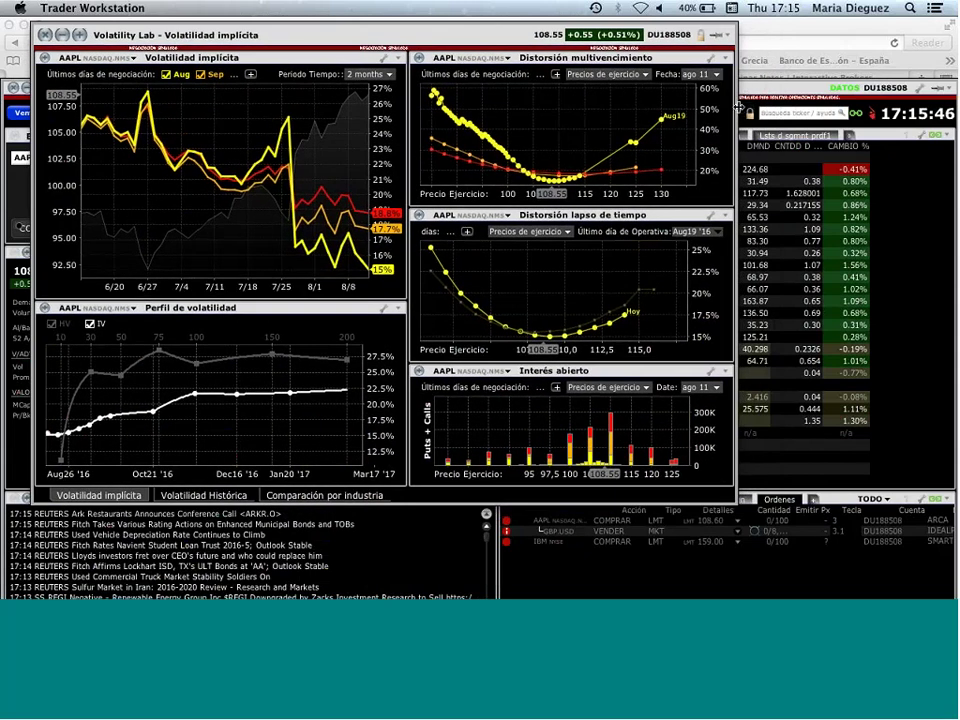
left_click_drag(737, 85, 930, 85)
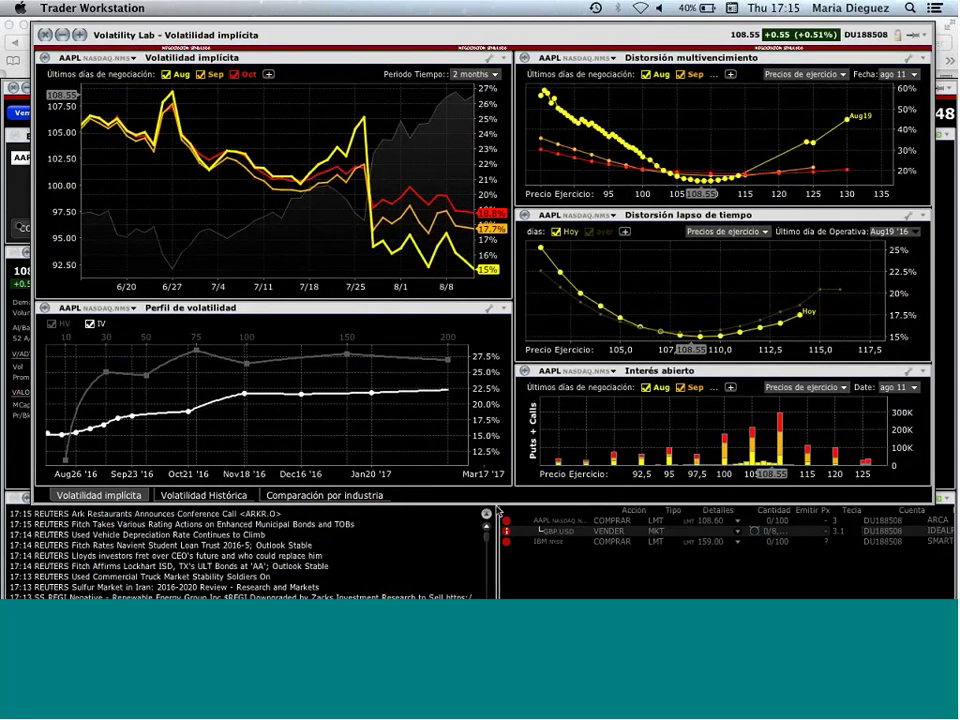
left_click_drag(505, 503, 505, 596)
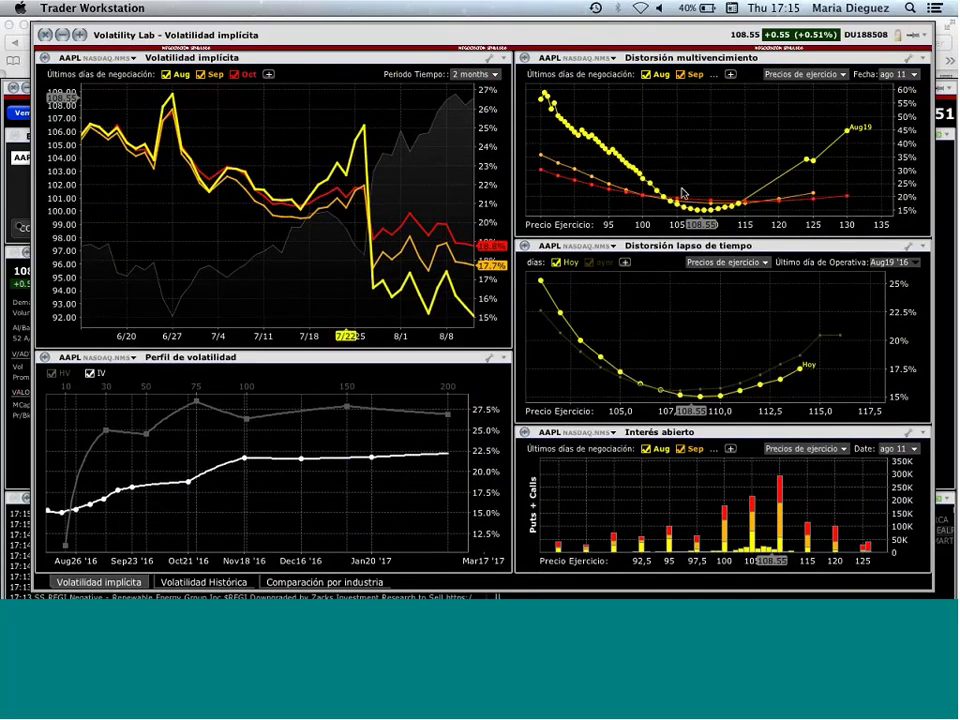
left_click_drag(621, 38, 610, 35)
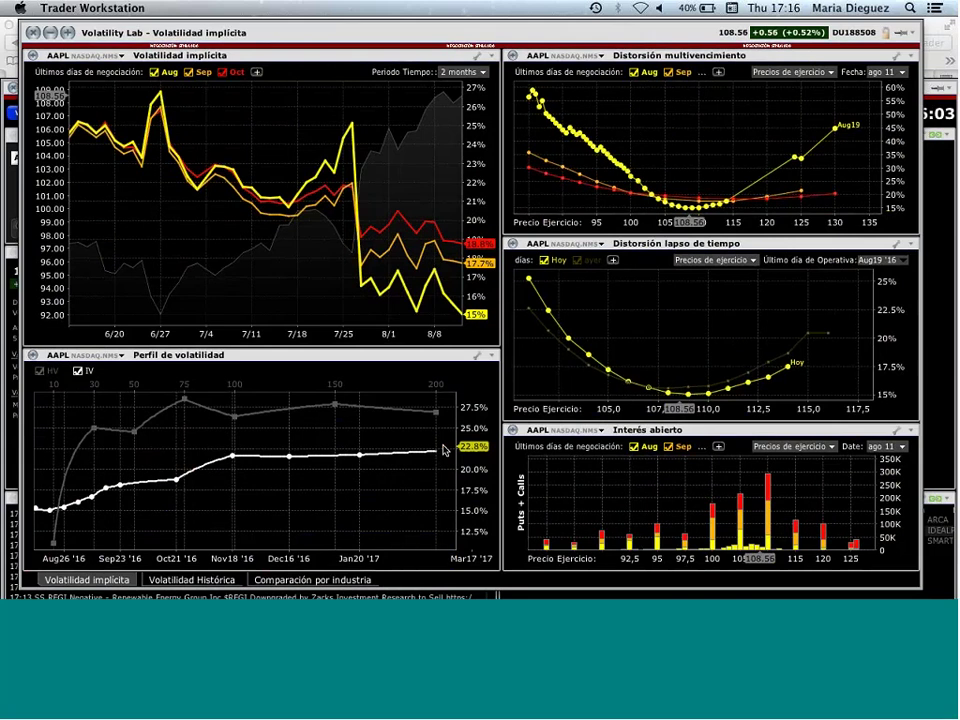
Step: Close the Volatility Lab and move the Mosaic window back up to fit the screen
left_click(34, 33)
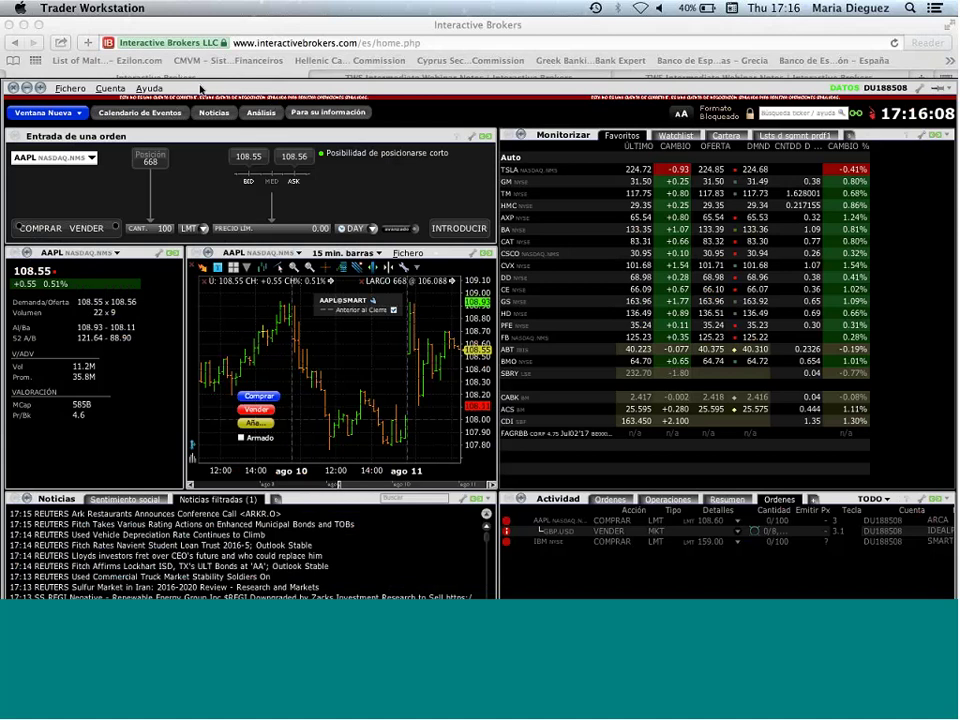
left_click_drag(200, 88, 225, 26)
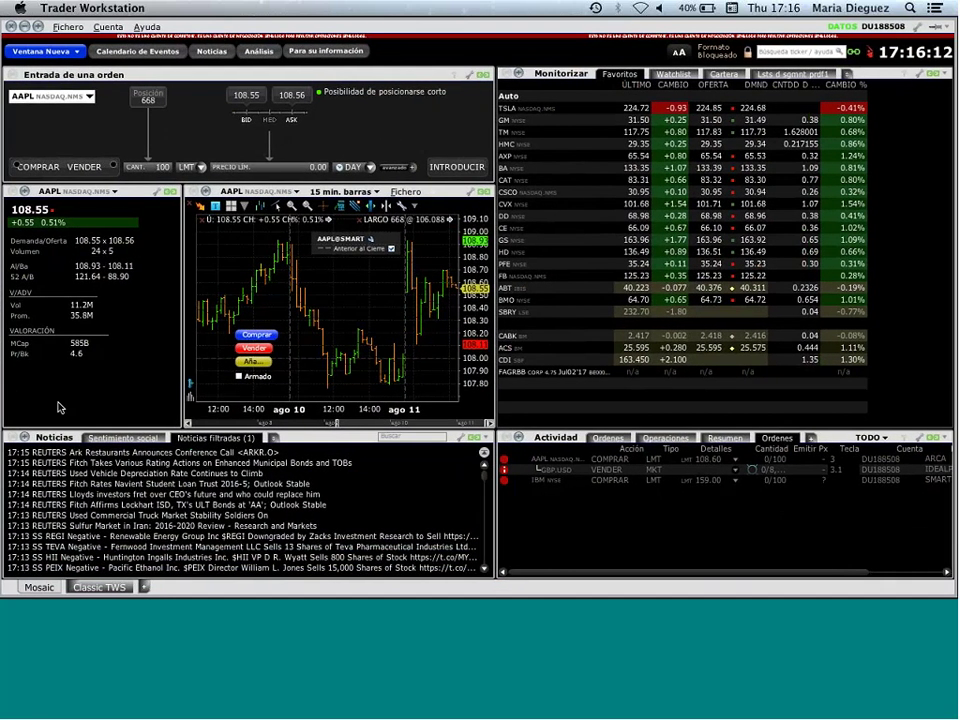
Step: Create an empty workspace tab named Opciones
left_click(145, 588)
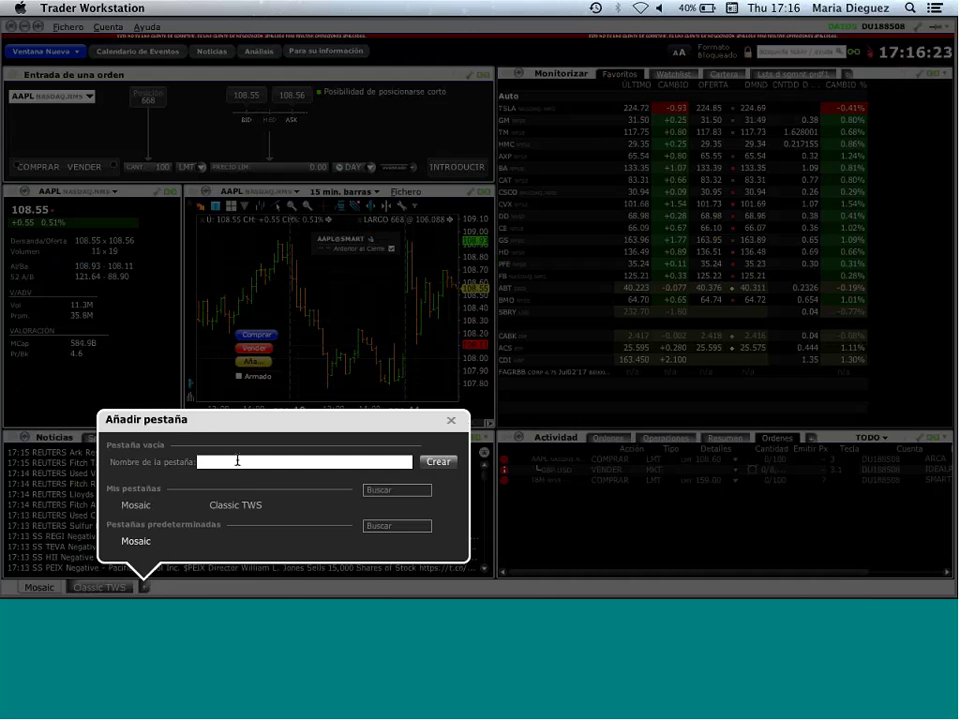
left_click(435, 463)
left_click(240, 496)
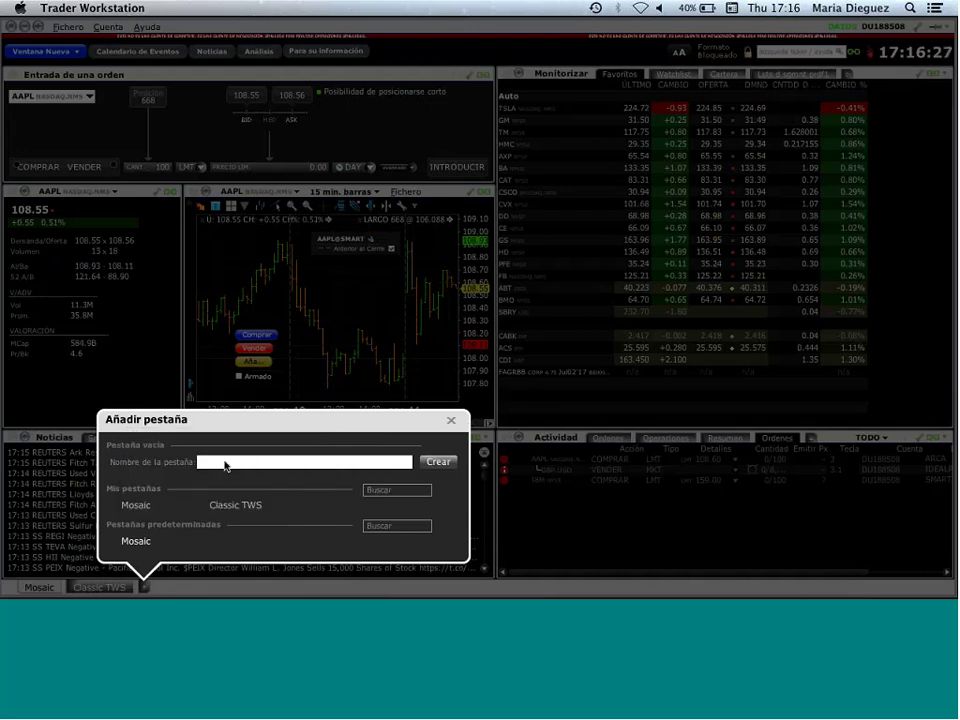
type("Opciones")
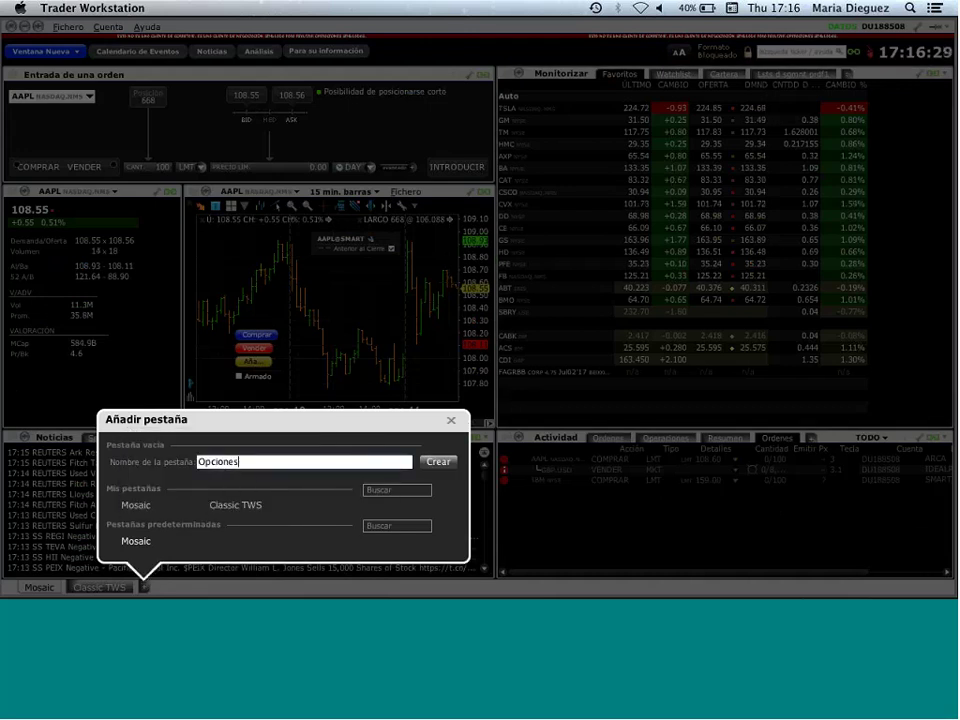
left_click(437, 462)
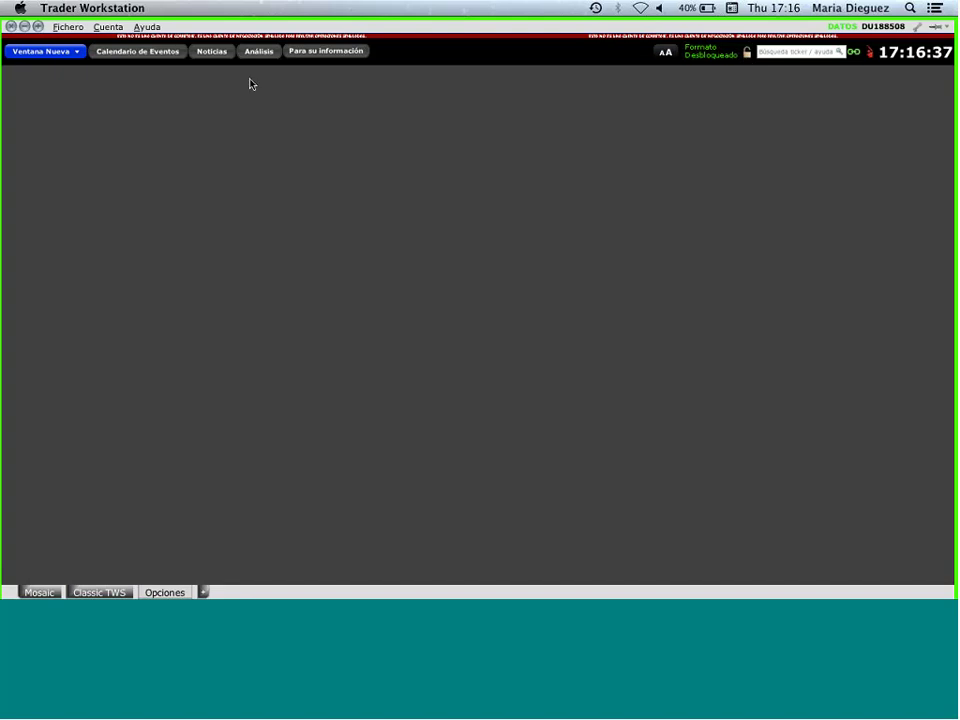
Step: Add the Distorsión multivencimiento volatility skew chart from Option Analytics to the Opciones workspace
left_click(78, 54)
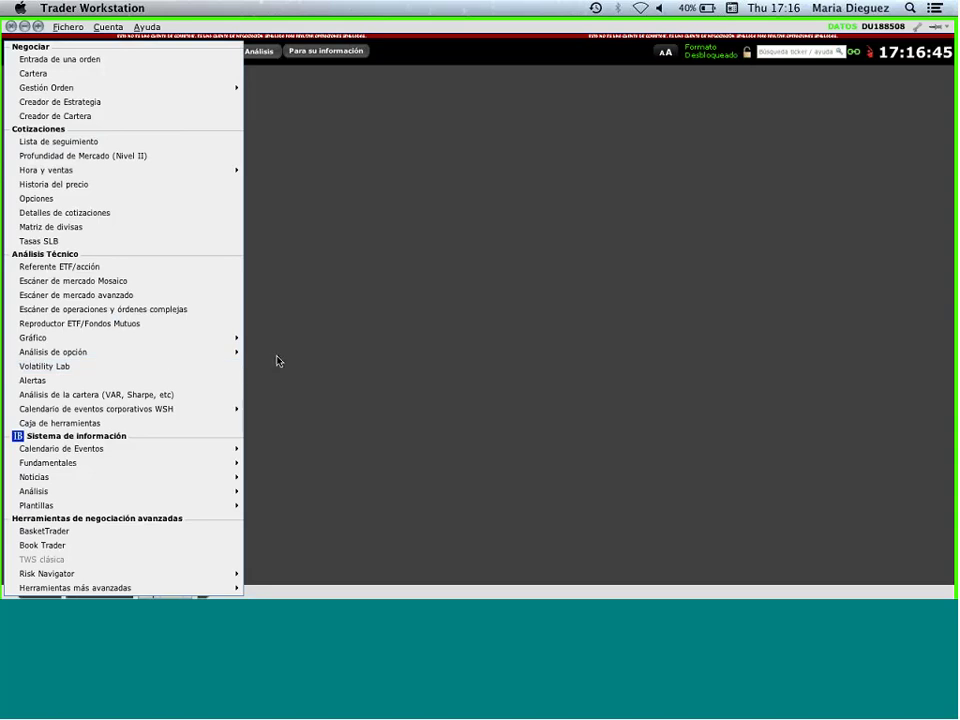
mouse_move(225, 352)
mouse_move(294, 401)
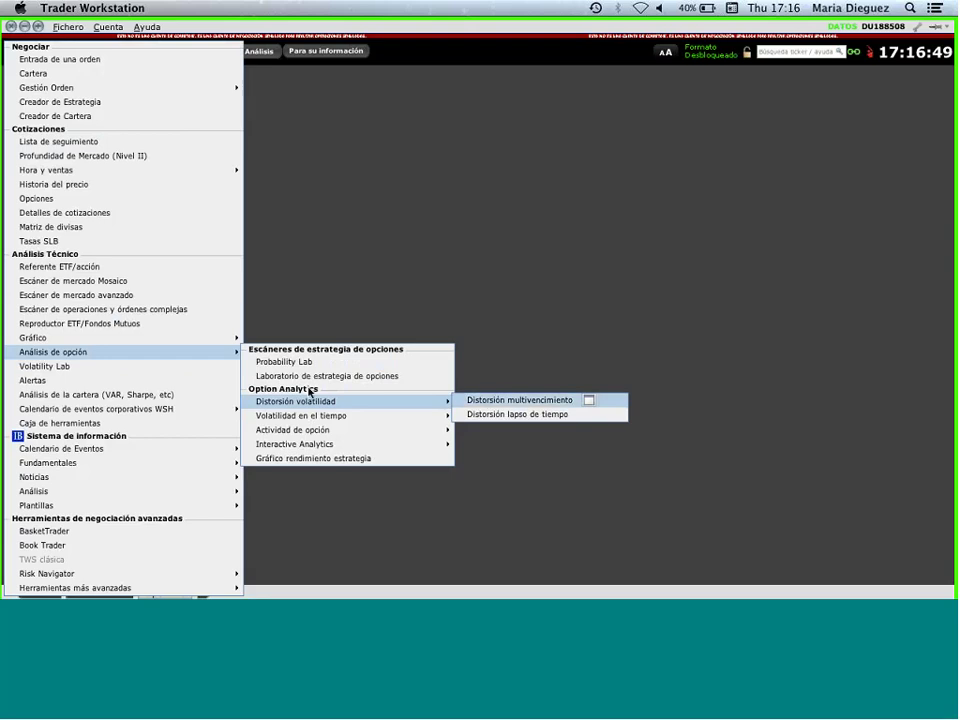
left_click(580, 400)
Step: Add the Interés abierto por ejercicio chart from the option activity analytics to the Opciones workspace
left_click(48, 51)
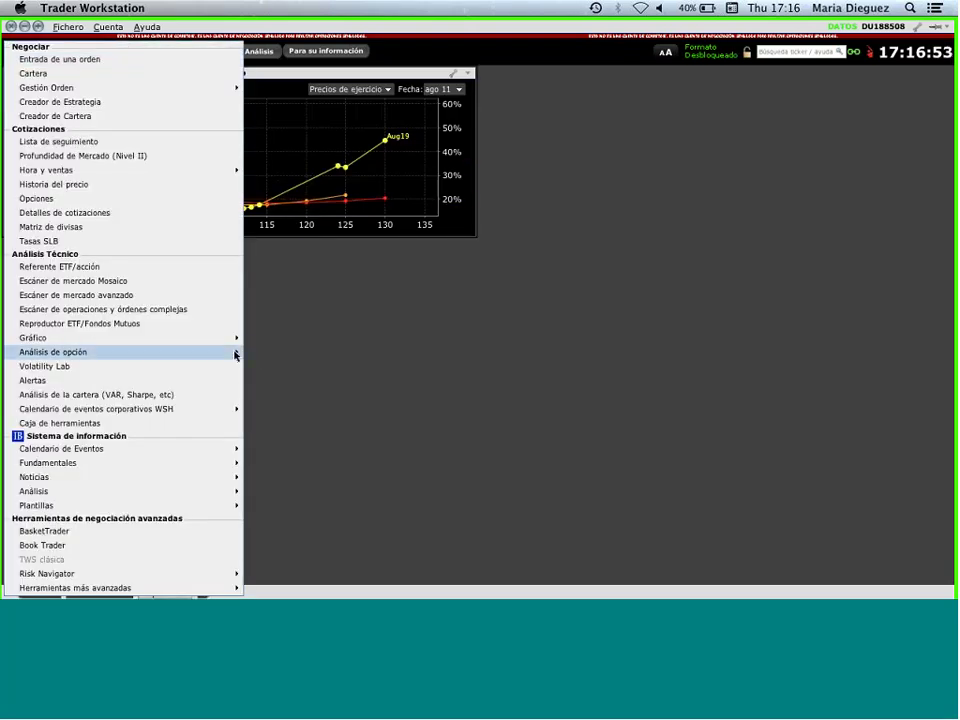
mouse_move(236, 354)
mouse_move(435, 429)
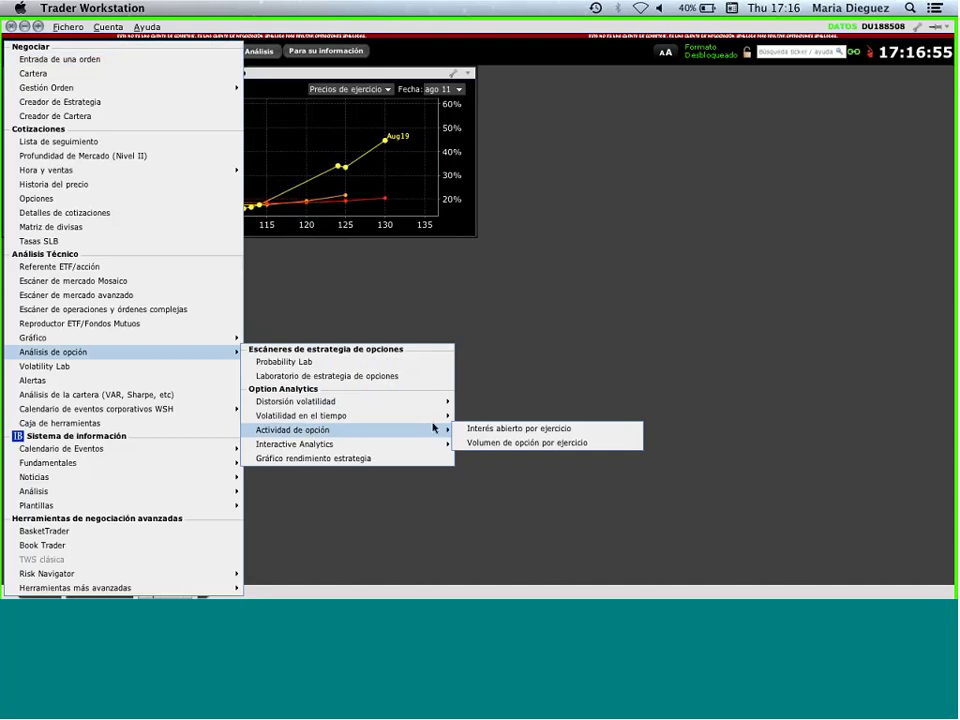
left_click(474, 429)
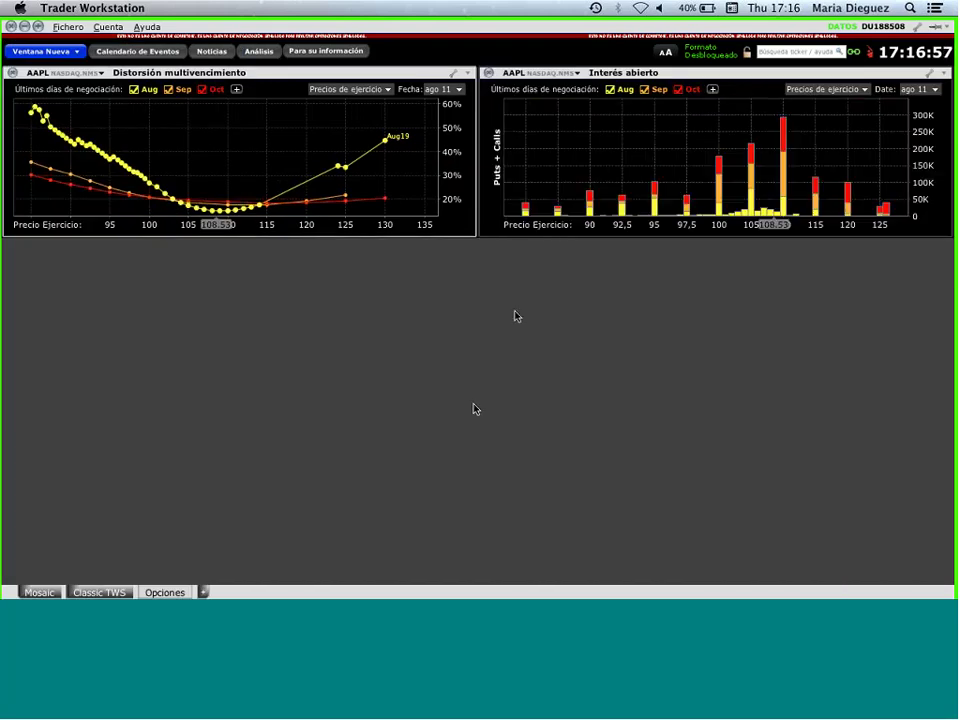
Step: Add the Órdenes order management window below the skew chart and make it slightly taller
left_click(70, 51)
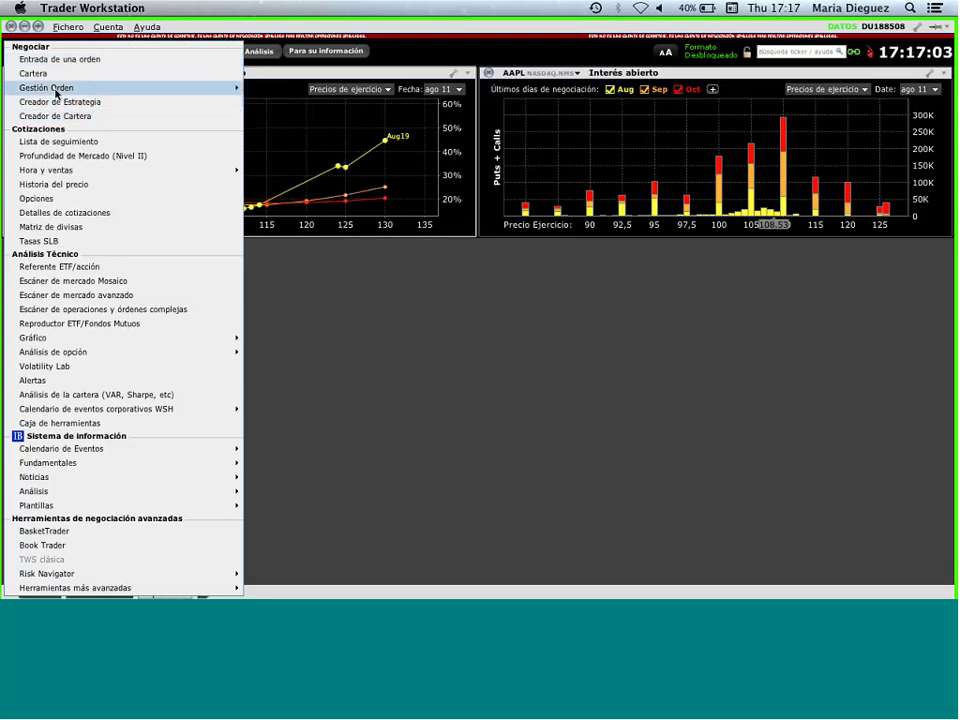
mouse_move(227, 94)
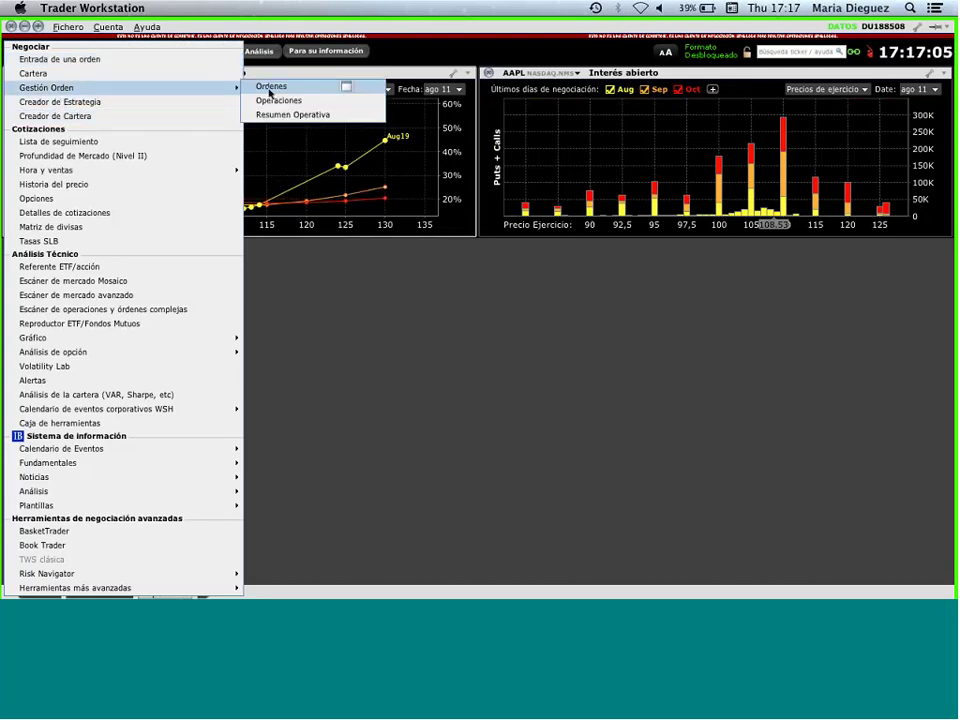
left_click(269, 88)
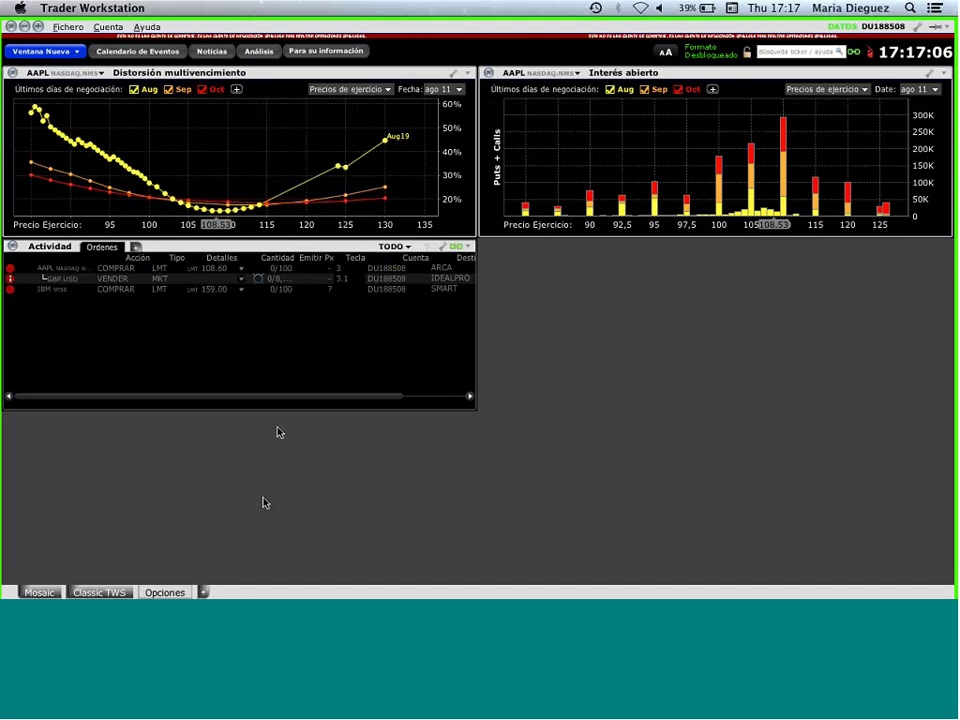
left_click_drag(267, 408, 268, 426)
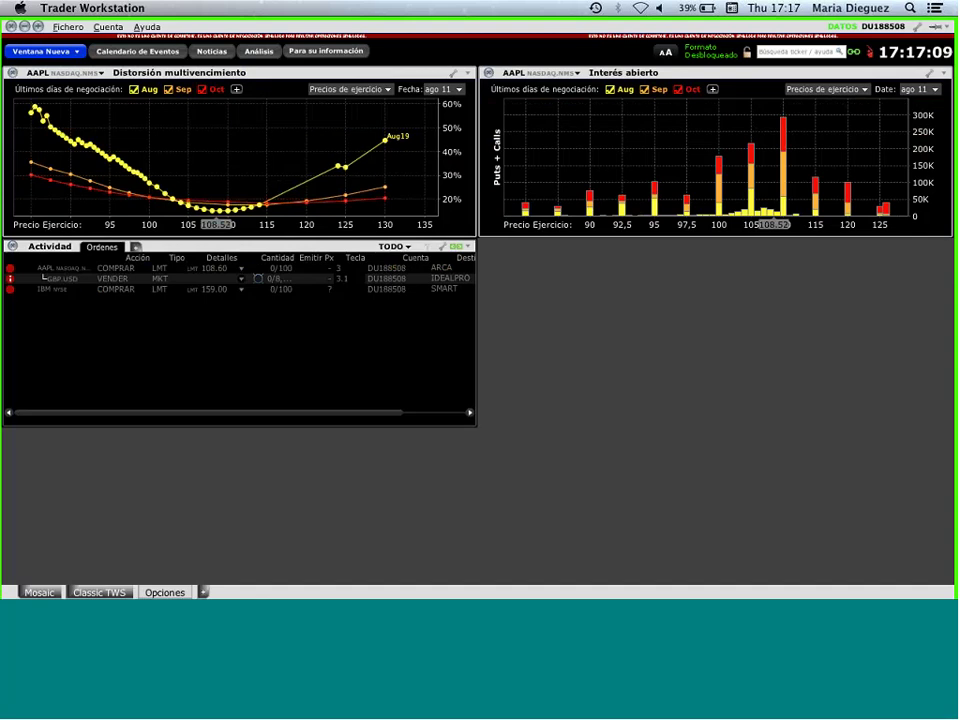
left_click(64, 26)
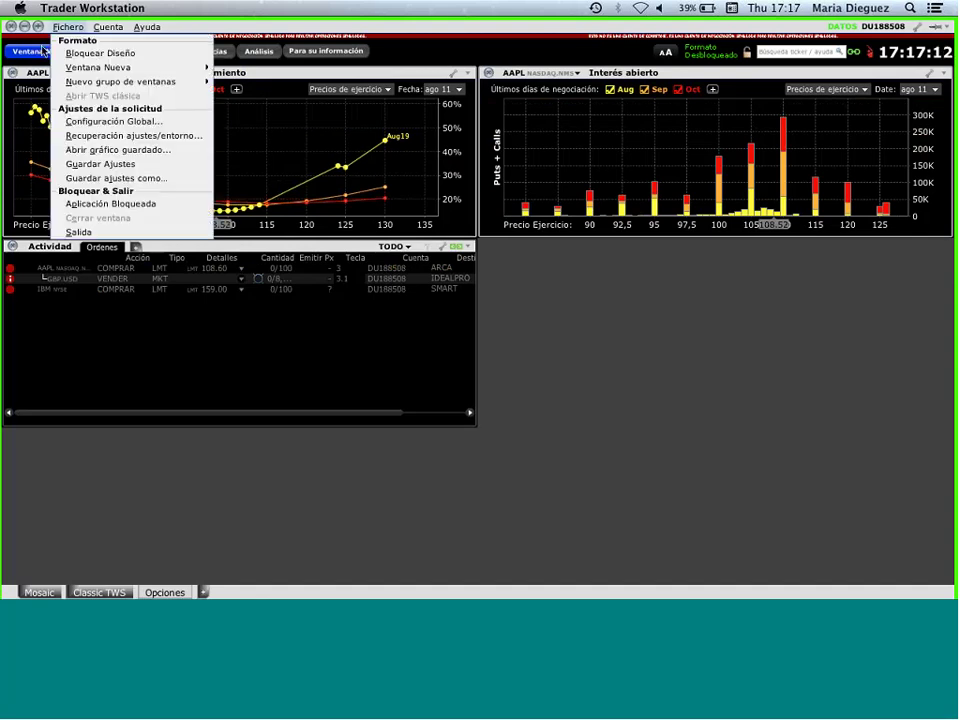
left_click(44, 51)
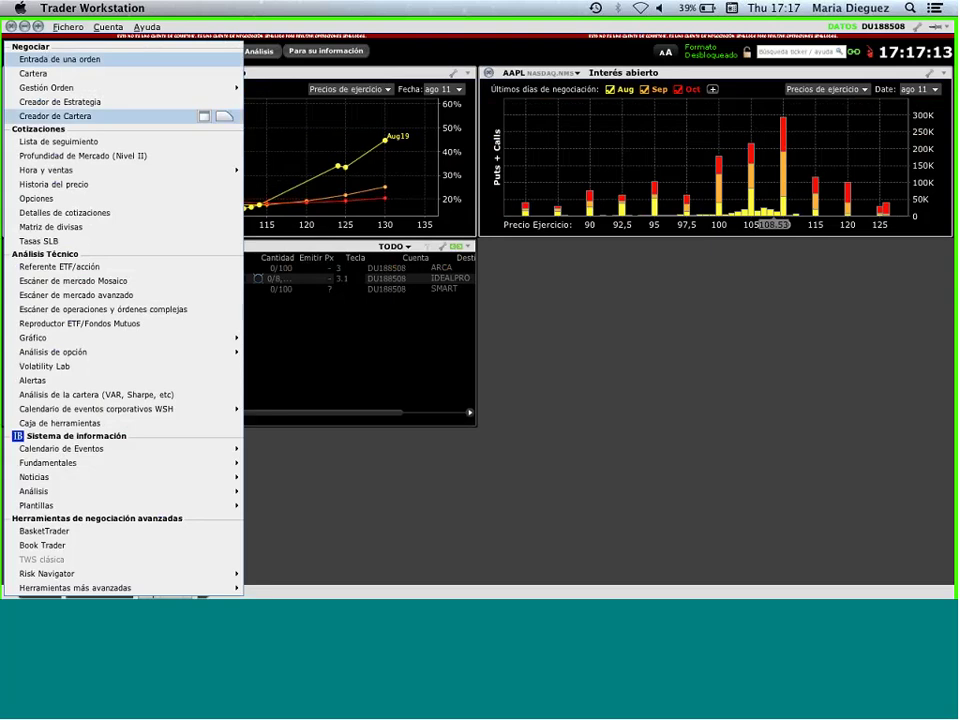
mouse_move(133, 345)
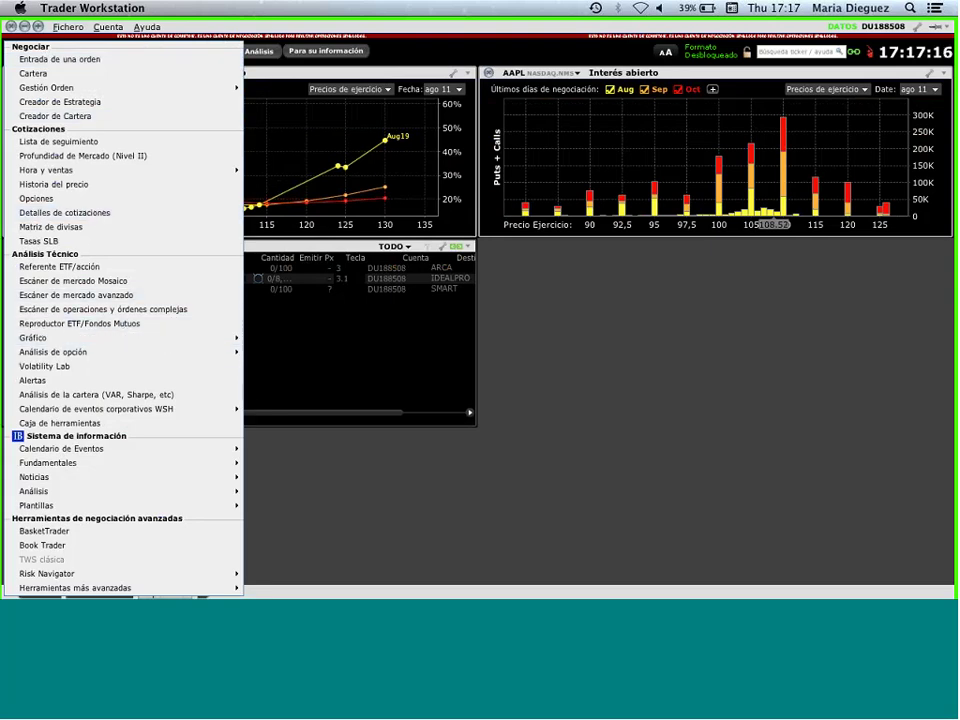
left_click(293, 479)
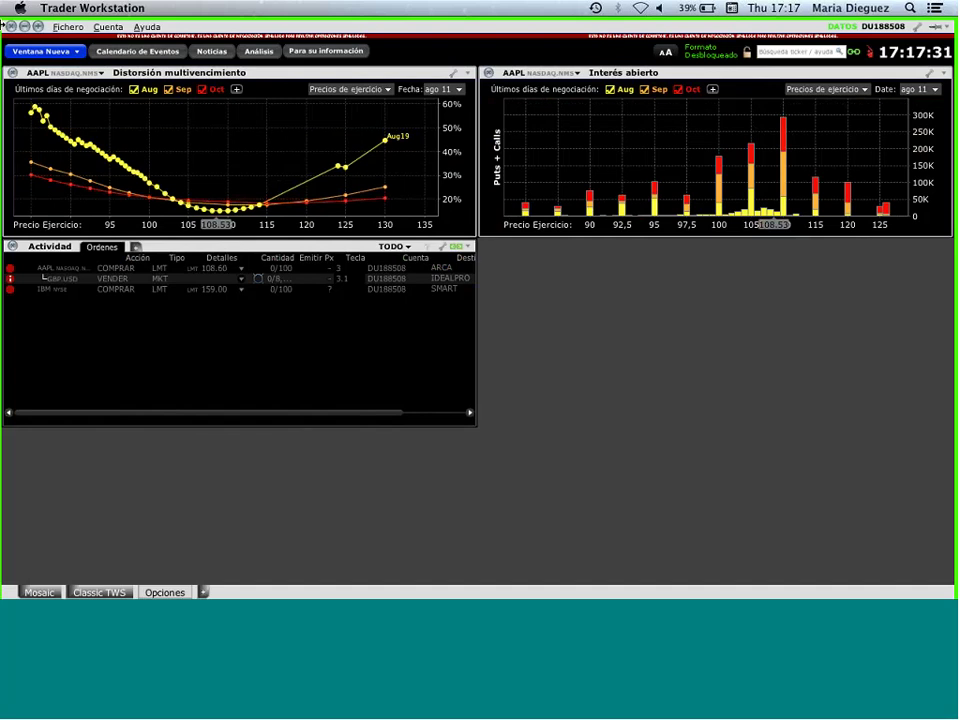
Step: Lock the Opciones workspace layout and return to the Mosaic workspace
left_click(727, 57)
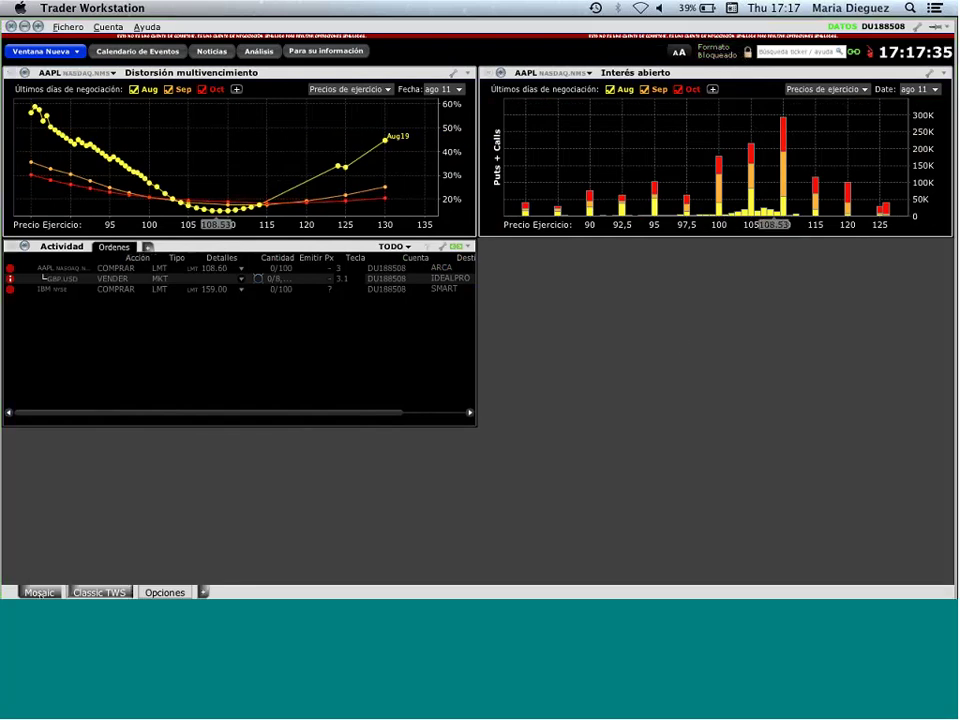
left_click(38, 592)
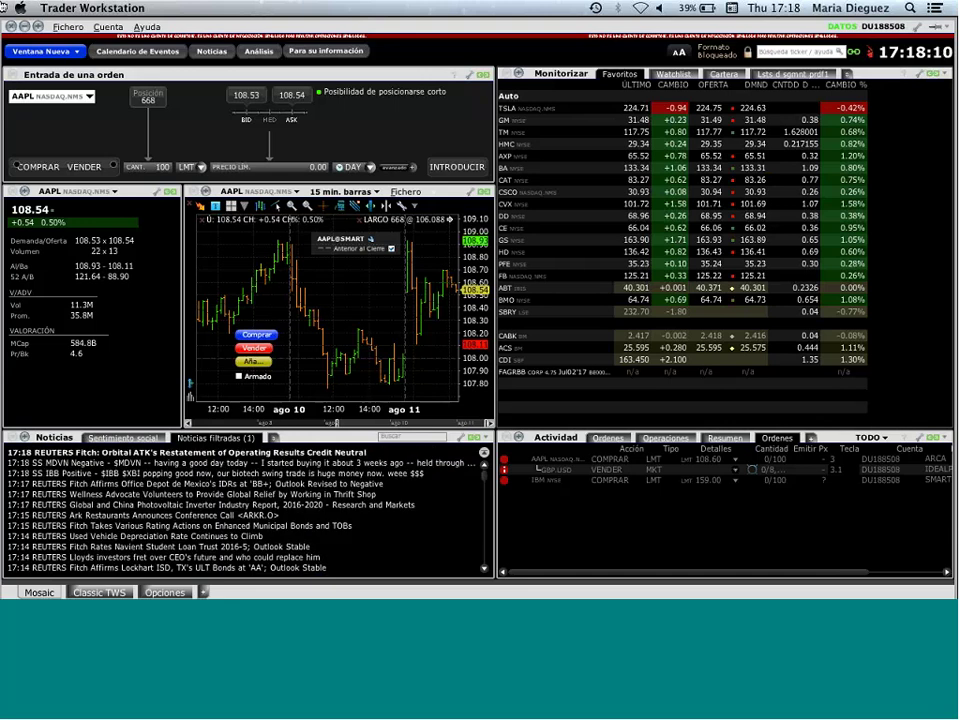
Step: Open the Profundidad de Mercado (Nivel II) window for AAPL, move it up and extend its height
left_click(66, 51)
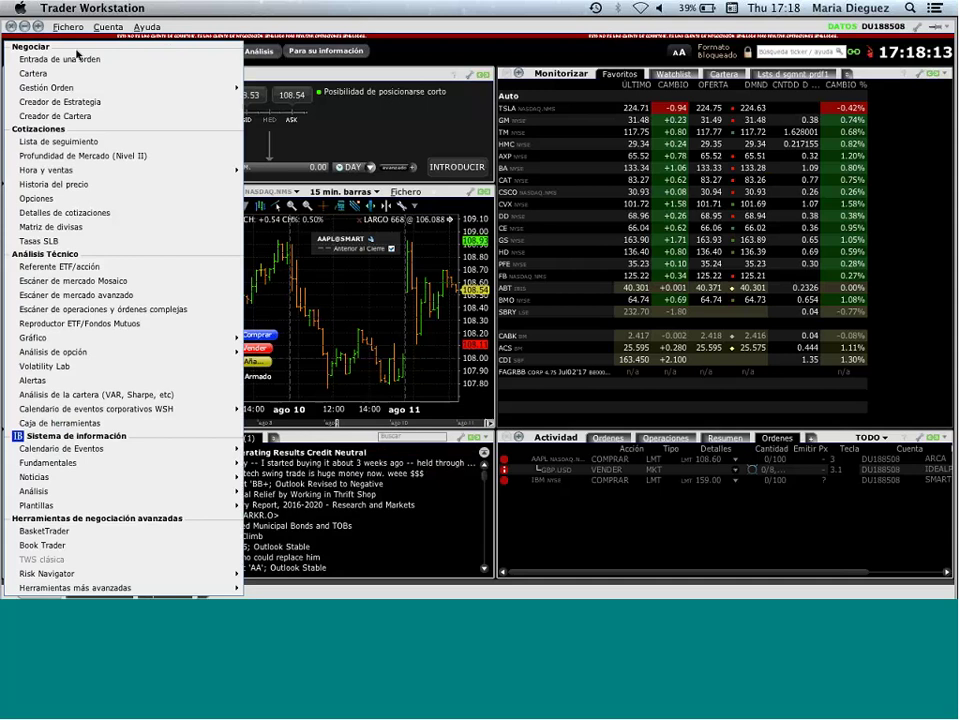
left_click(58, 156)
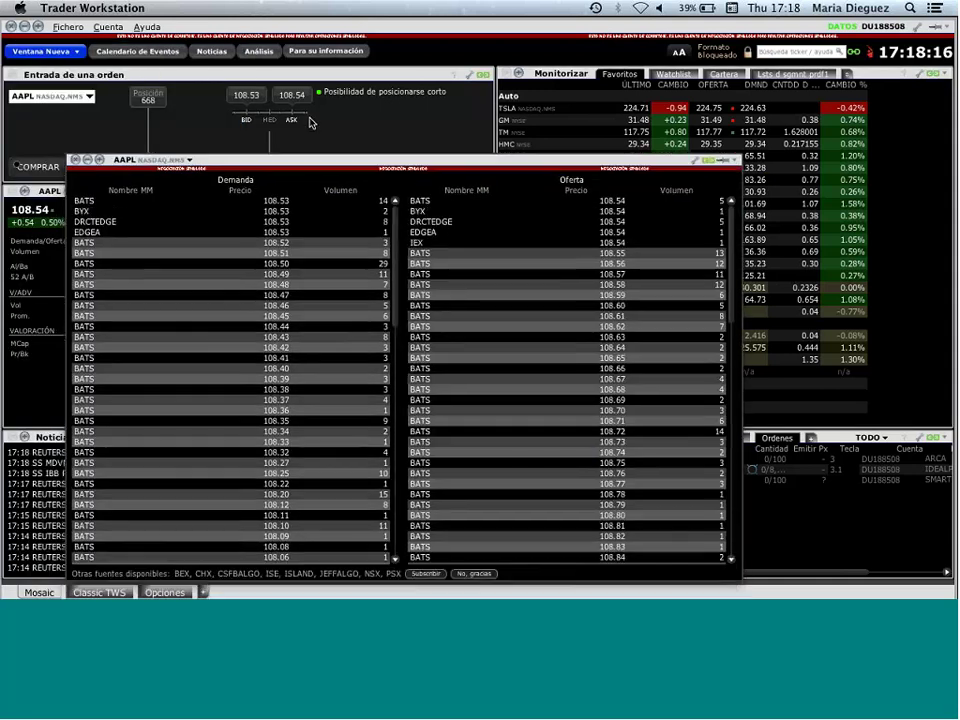
left_click_drag(301, 166, 314, 75)
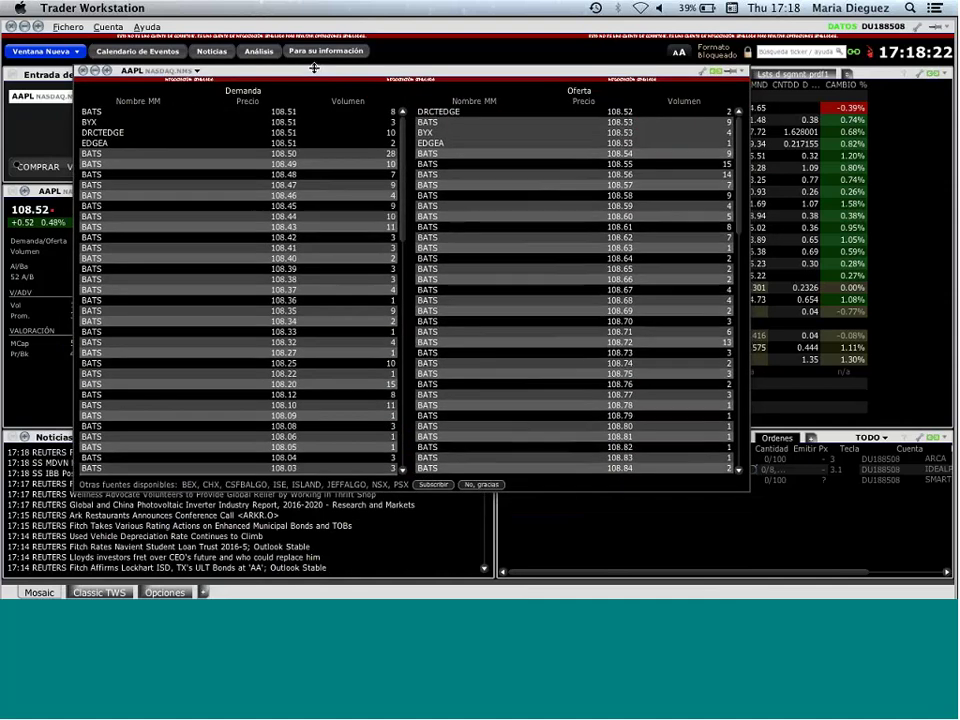
left_click_drag(316, 70, 304, 42)
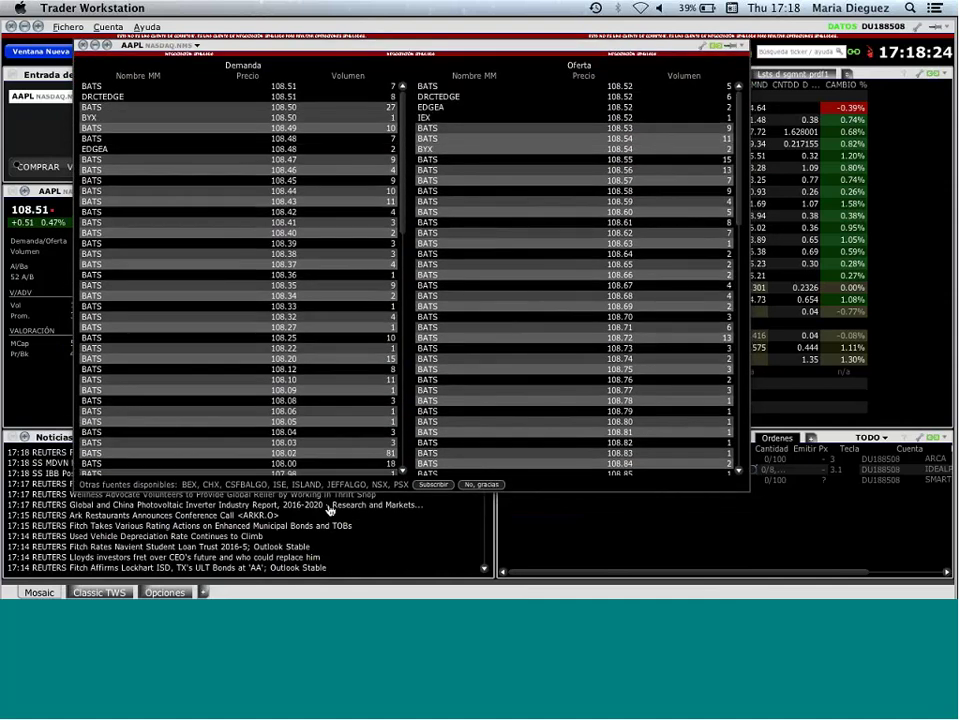
left_click_drag(330, 493, 330, 572)
Step: Select GS in the Favoritos watchlist, uncover the linked market depth window and enlarge it to fill most of the visible area
left_click(750, 238)
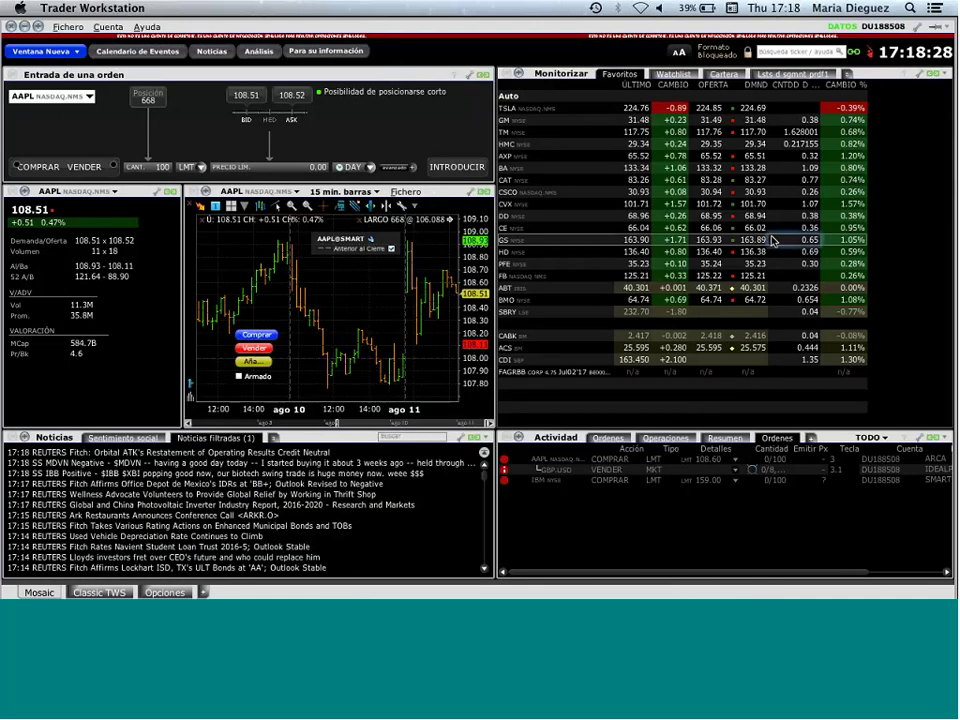
left_click_drag(380, 46, 390, 94)
left_click_drag(480, 43, 452, 20)
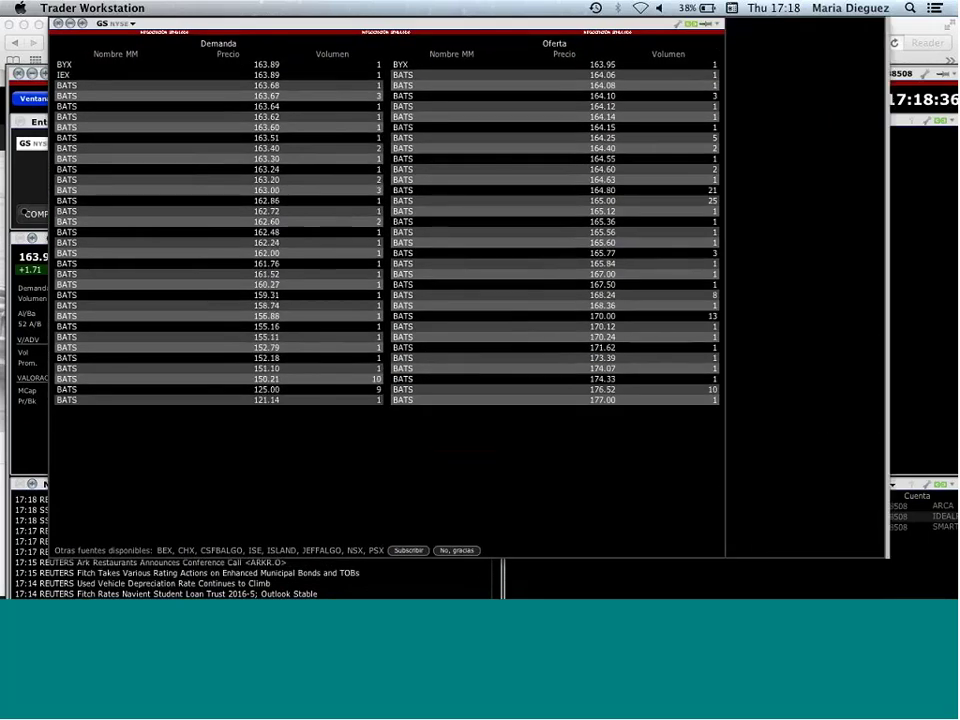
left_click_drag(721, 47, 892, 47)
left_click_drag(489, 557, 492, 598)
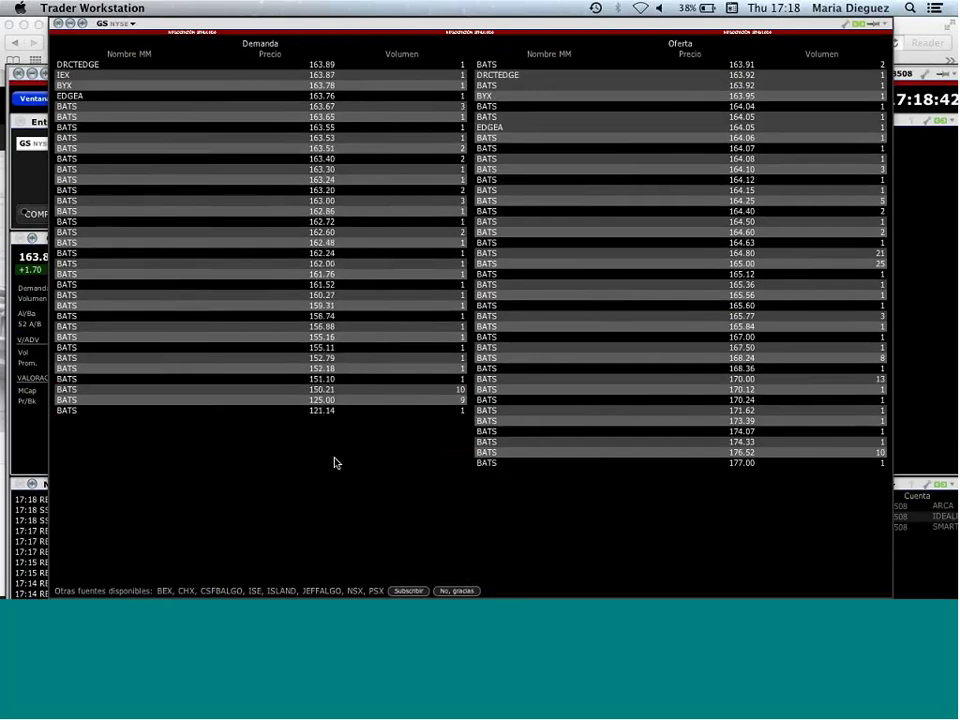
Step: Change the market depth window's ticker to GM
left_click(130, 24)
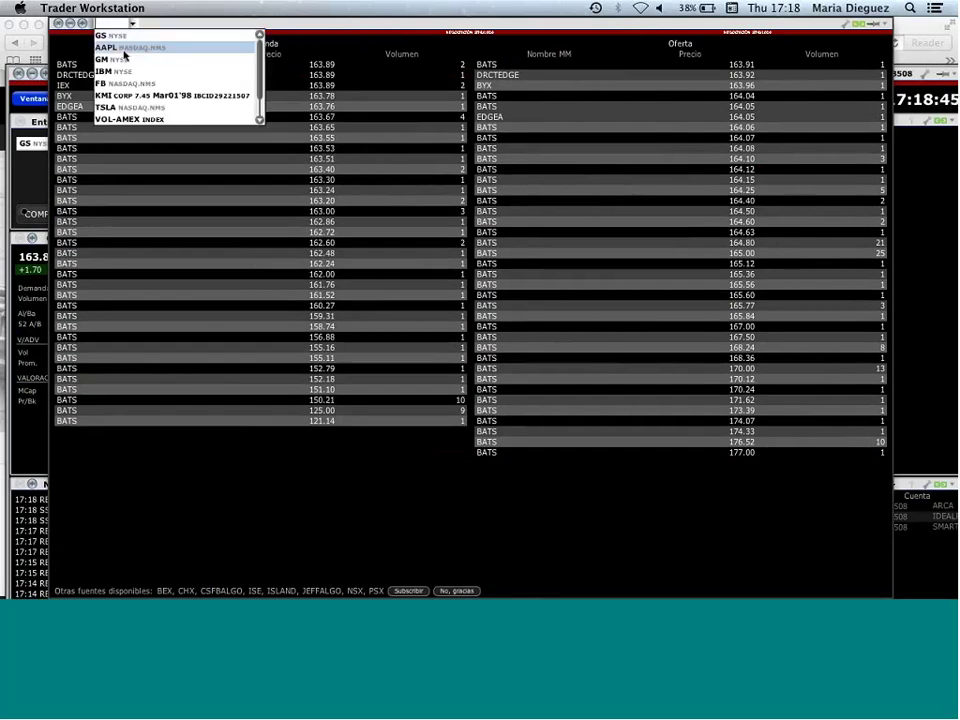
left_click(121, 61)
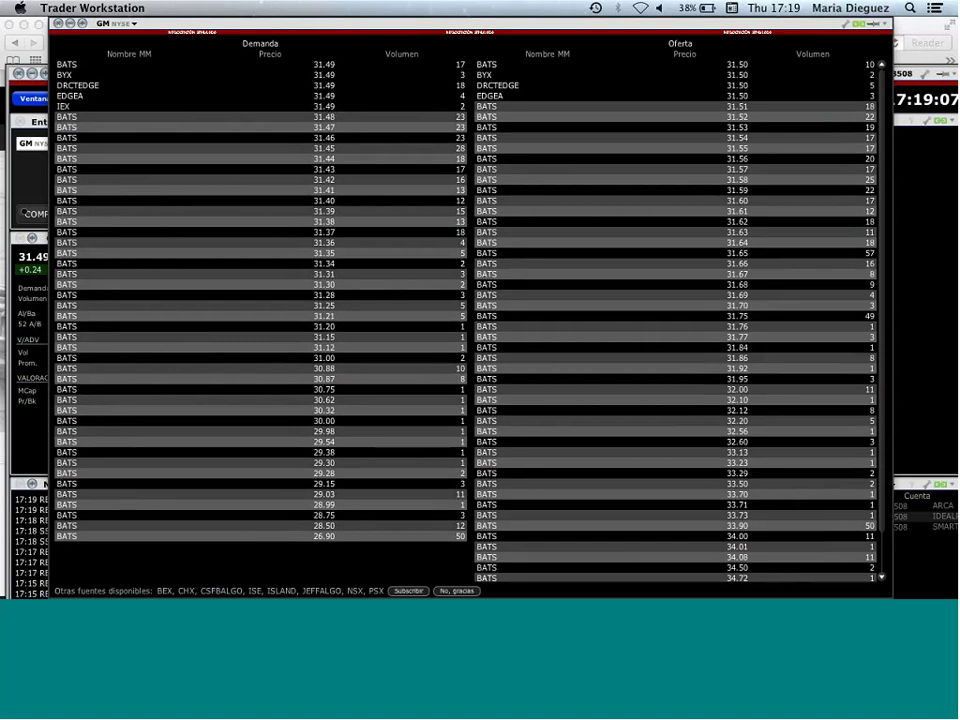
Step: Switch to the Interactive Brokers website in Safari and open the Investigación, noticias y datos de mercado pricing page
left_click(916, 30)
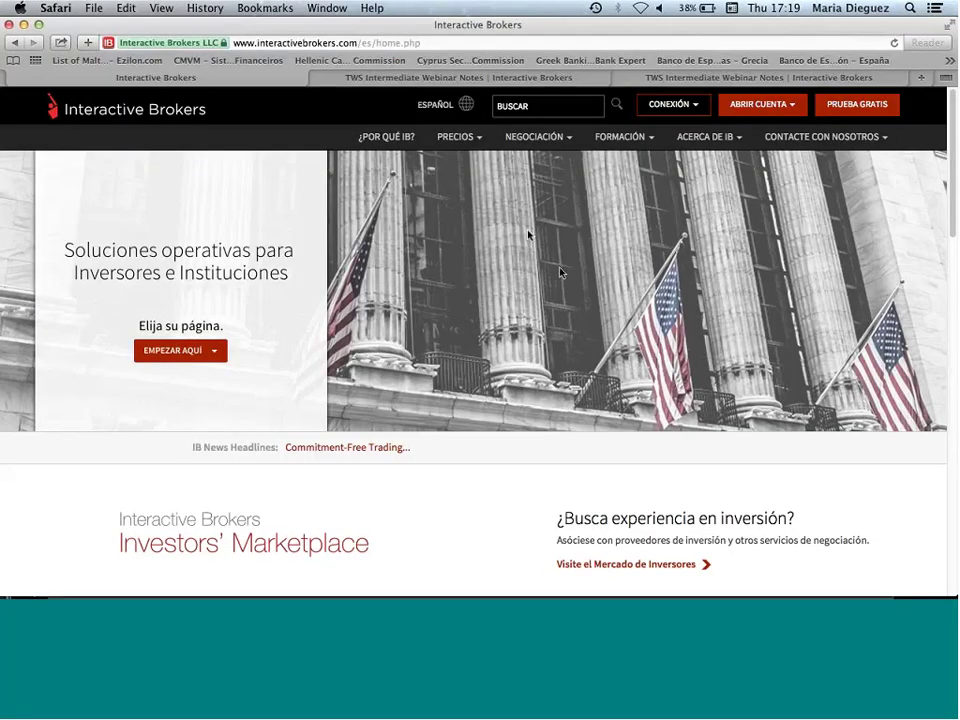
left_click(480, 141)
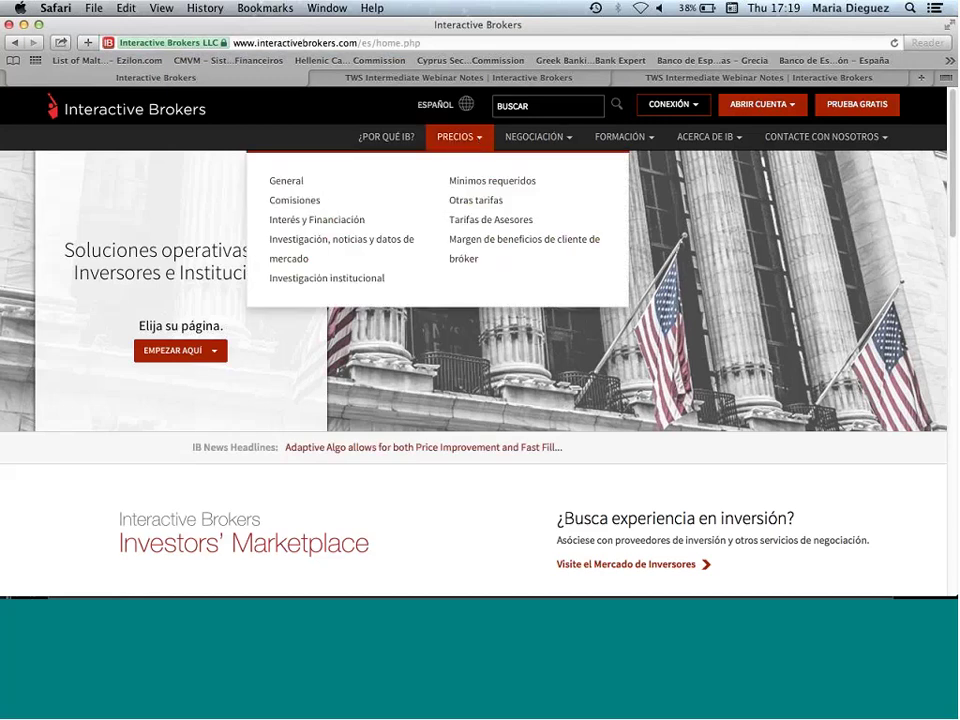
left_click(329, 244)
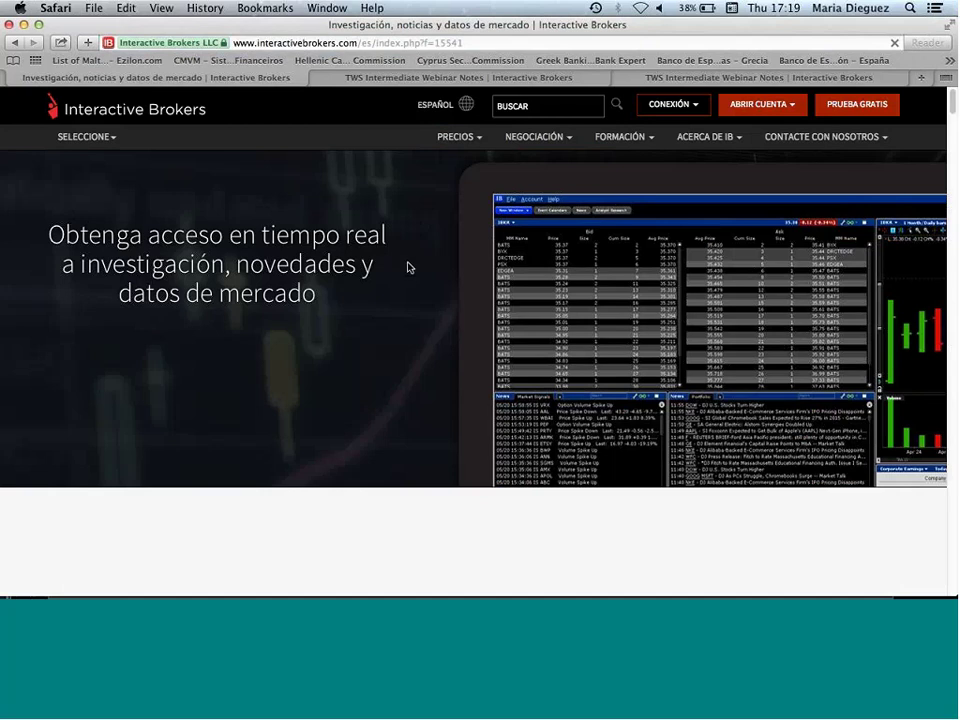
Step: Find the regional market data fees on the page and expand the Norteamérica section
scroll(407, 266, "down", 5)
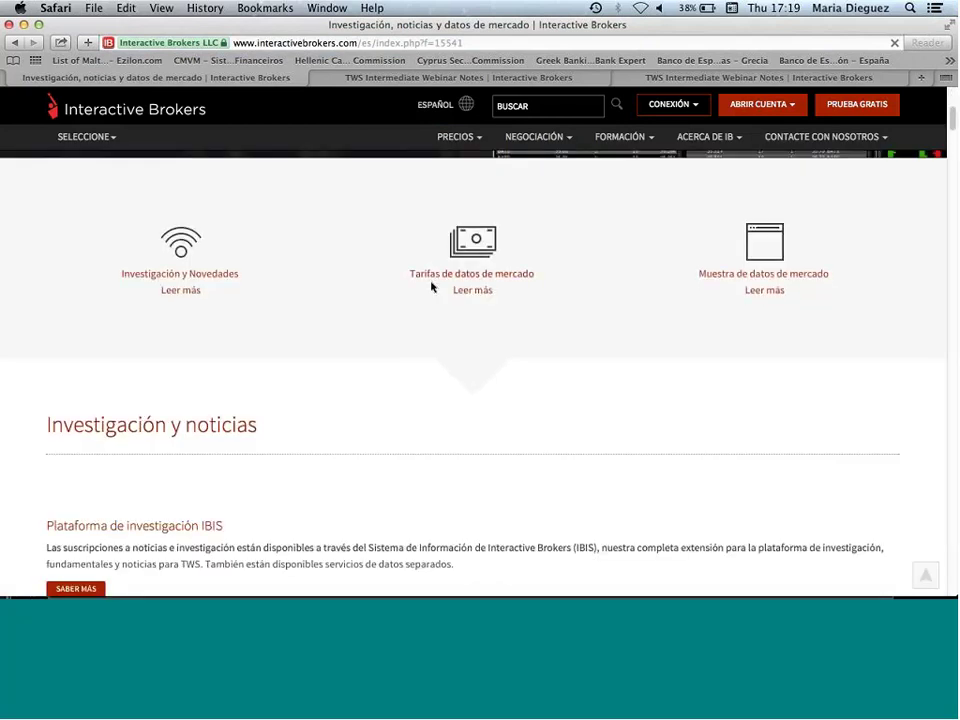
scroll(469, 280, "down", 2)
scroll(469, 280, "down", 15)
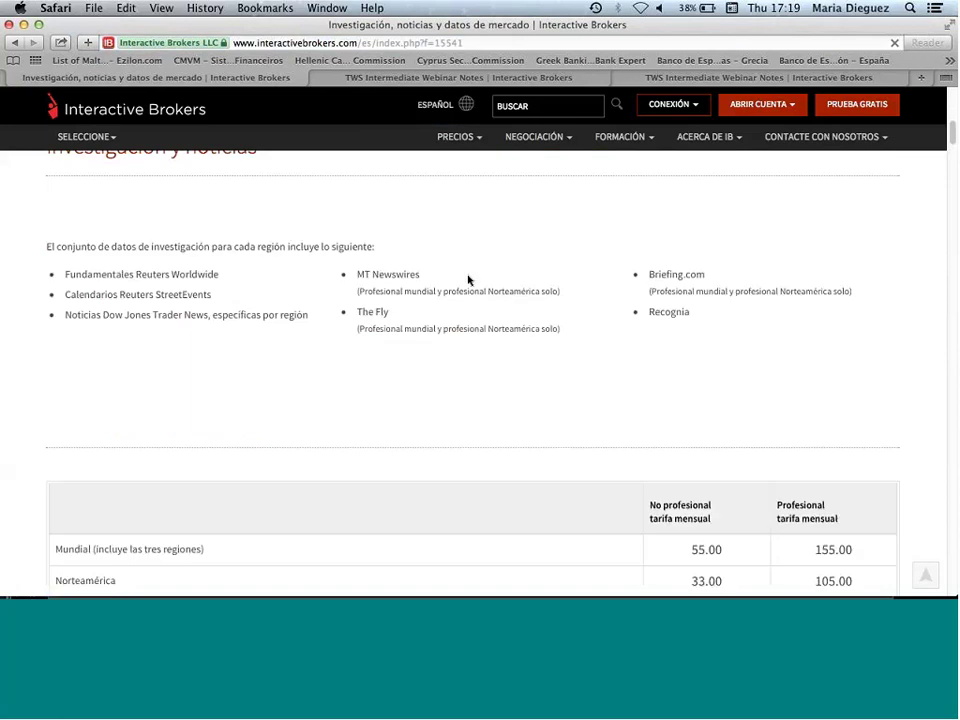
scroll(367, 349, "down", 5)
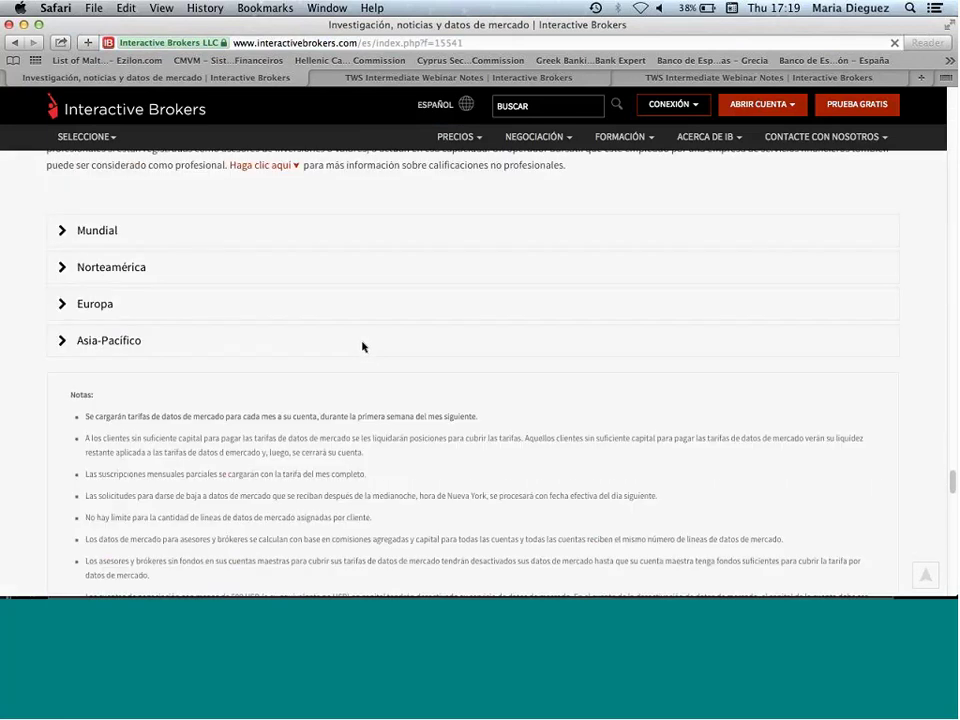
left_click(60, 267)
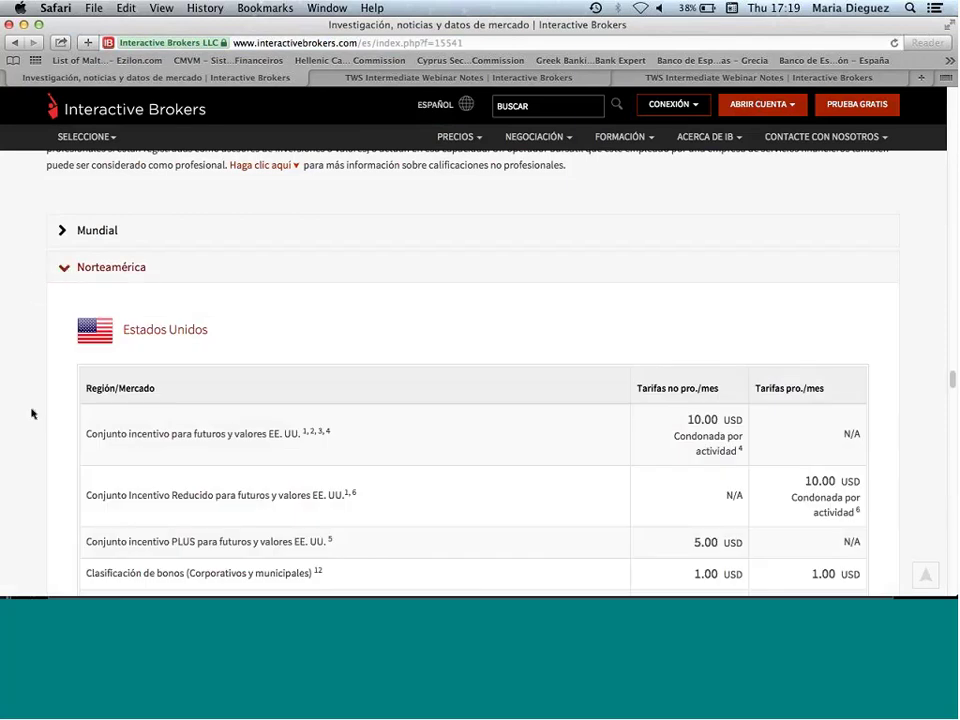
Step: Examine the United States market data fees in the Norteamérica section, including the subscription combinations and the footnotes
scroll(31, 413, "down", 2)
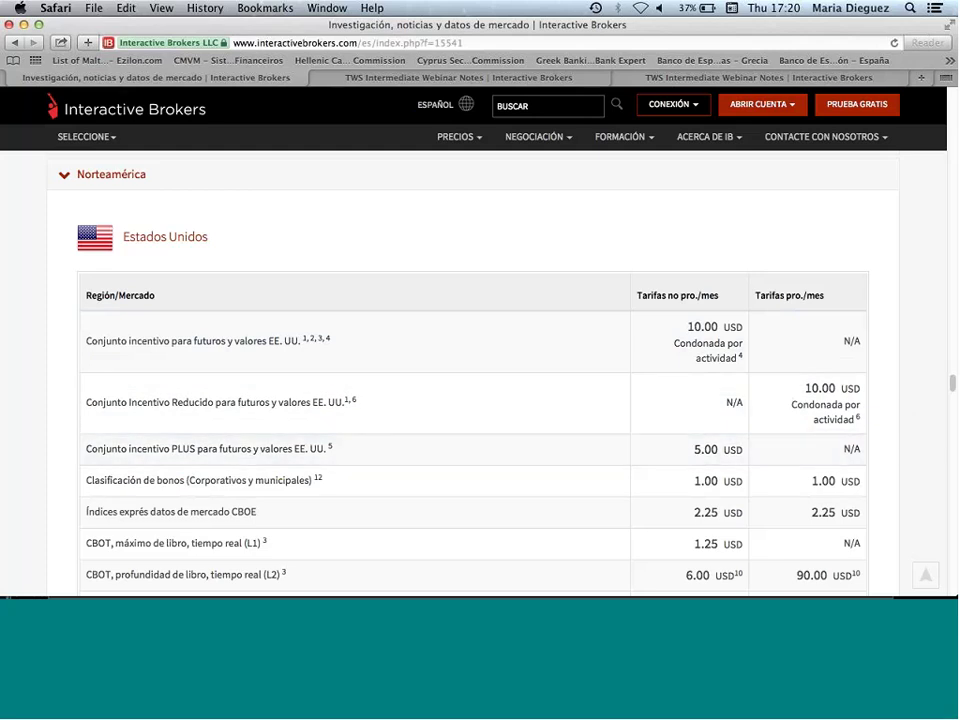
scroll(953, 395, "down", 1)
scroll(955, 408, "down", 15)
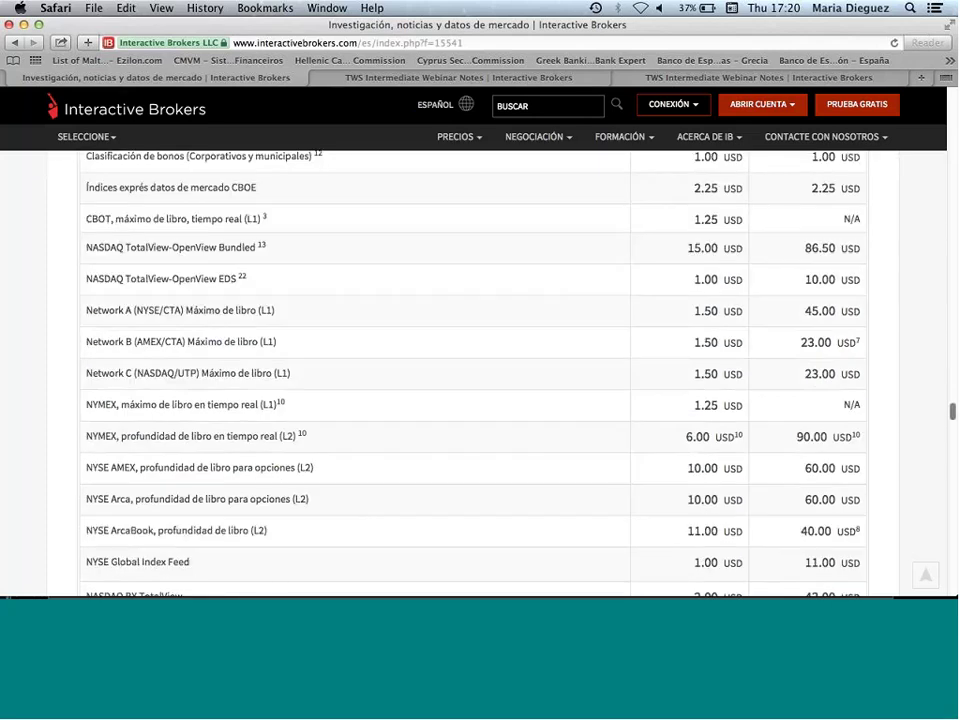
scroll(297, 377, "down", 10)
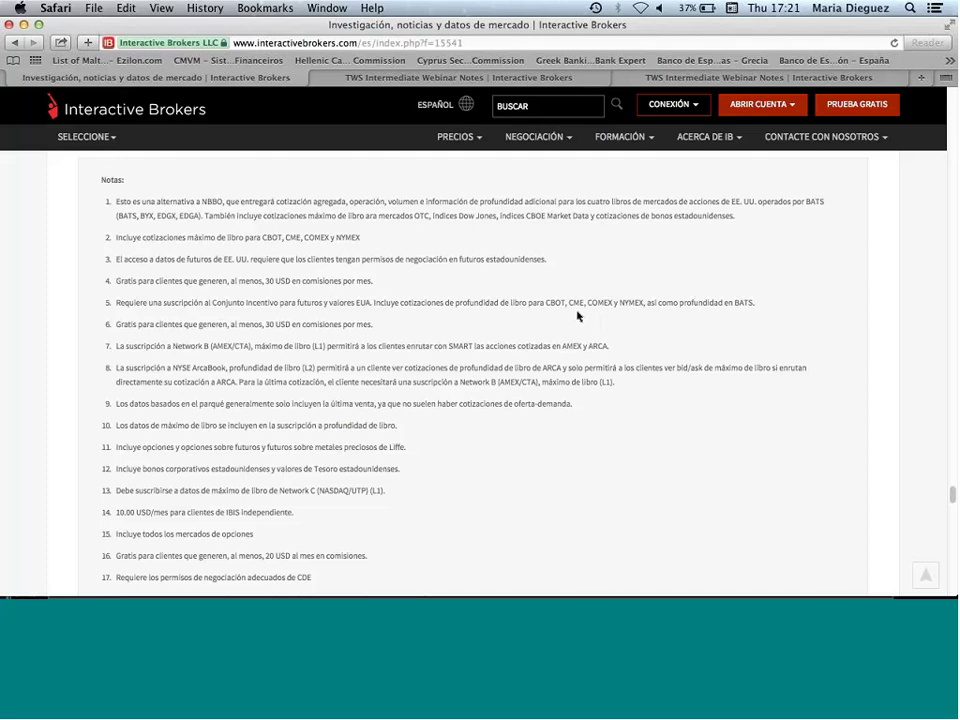
scroll(575, 313, "up", 15)
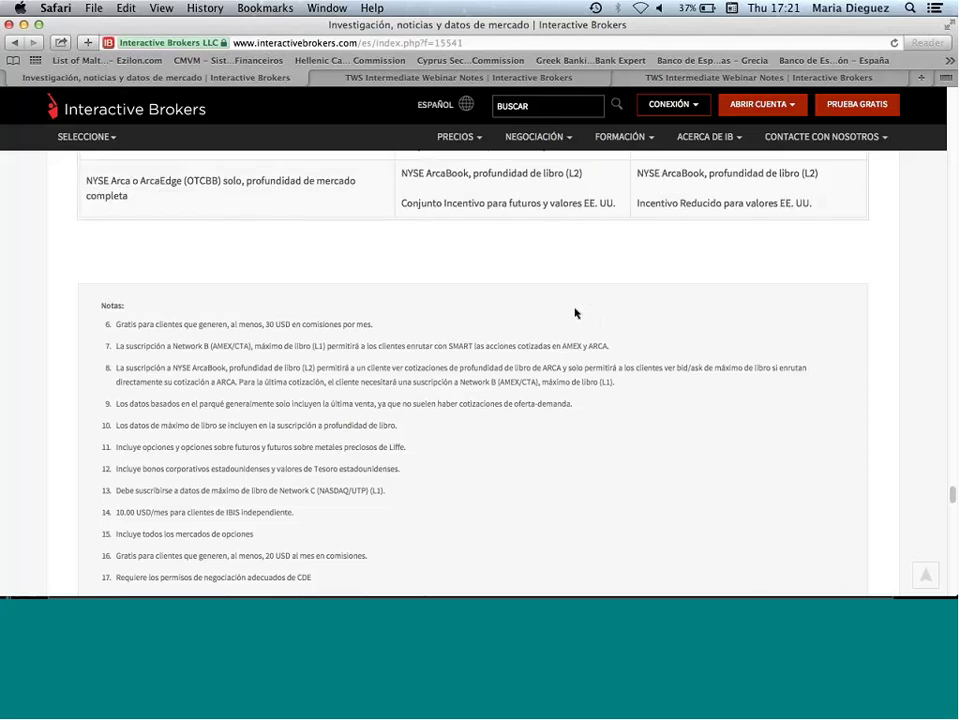
scroll(563, 305, "up", 5)
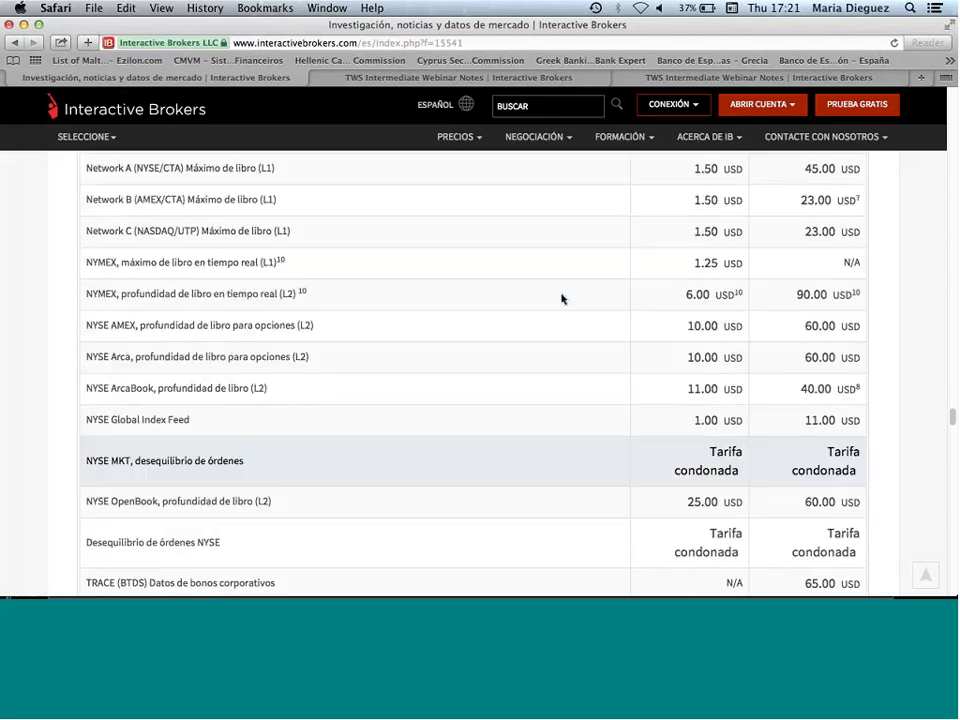
scroll(560, 300, "down", 4)
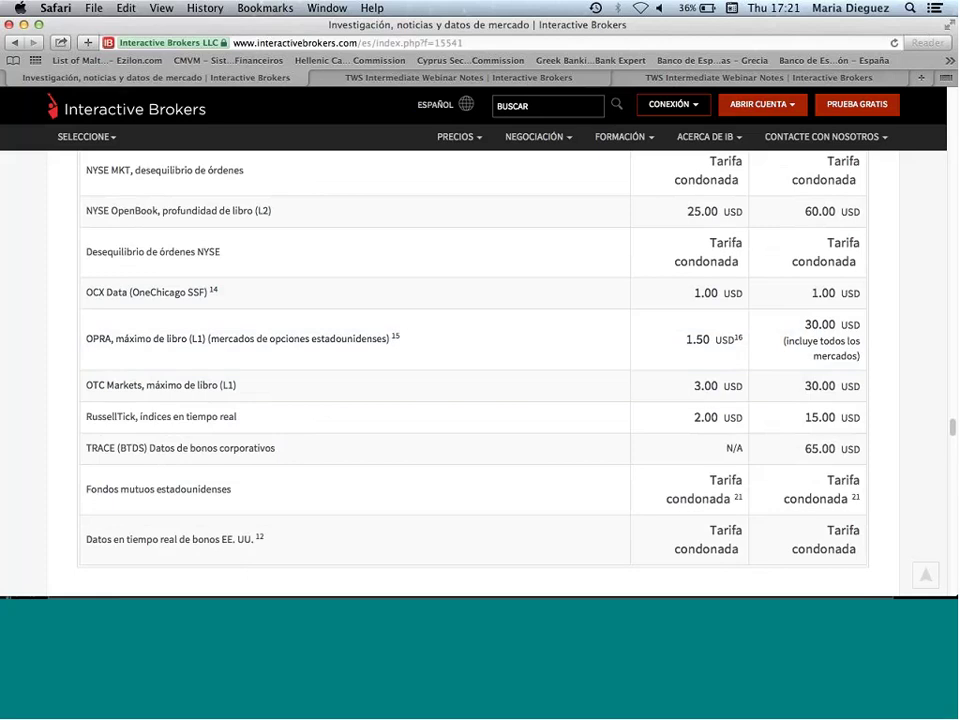
scroll(912, 415, "down", 3)
scroll(912, 415, "down", 15)
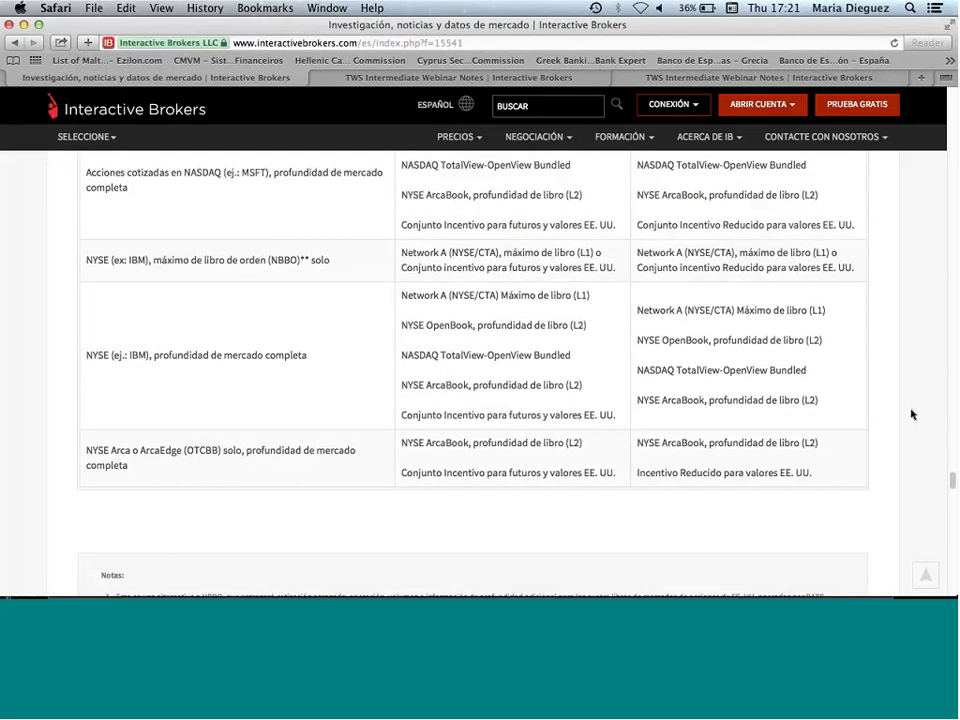
scroll(227, 377, "up", 5)
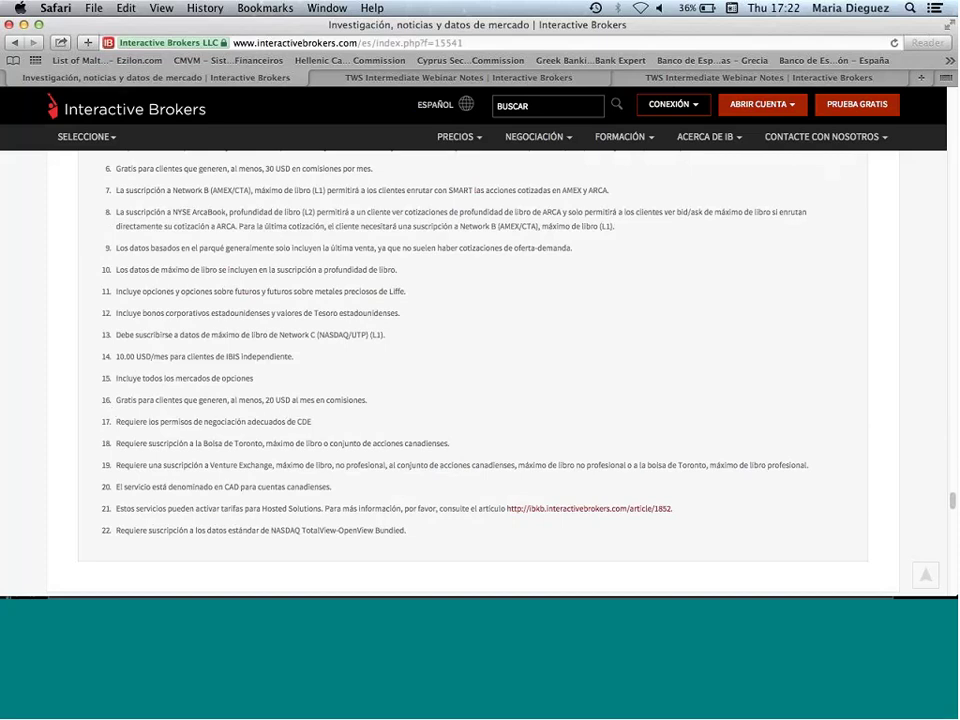
Step: Switch back to Trader Workstation and move the GM market depth window below the order entry panel
left_click(24, 24)
left_click_drag(223, 30, 210, 30)
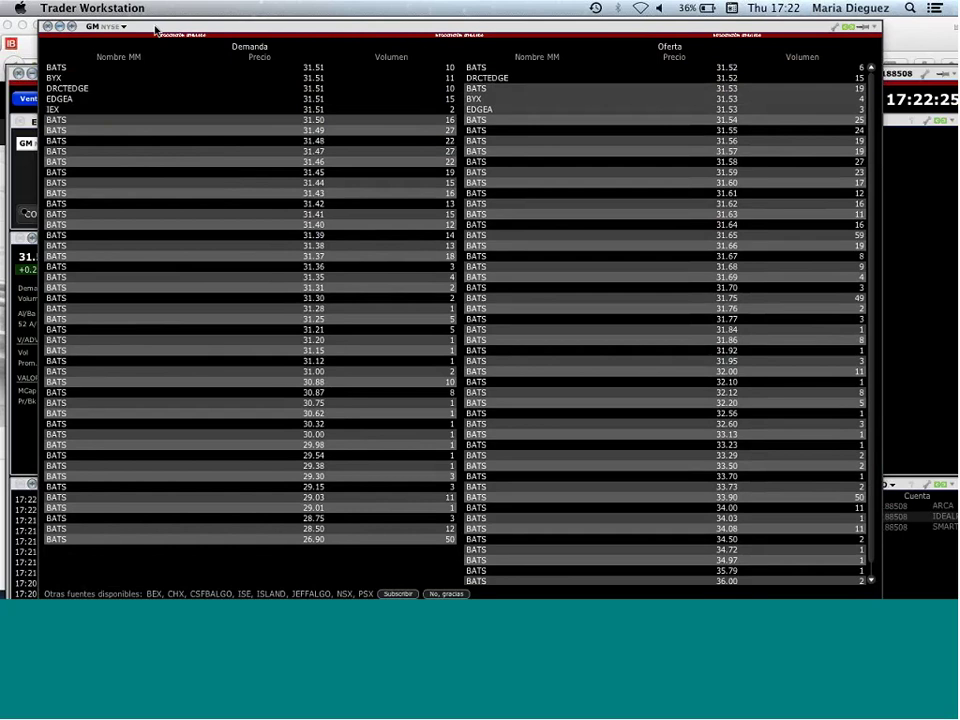
double_click(118, 30)
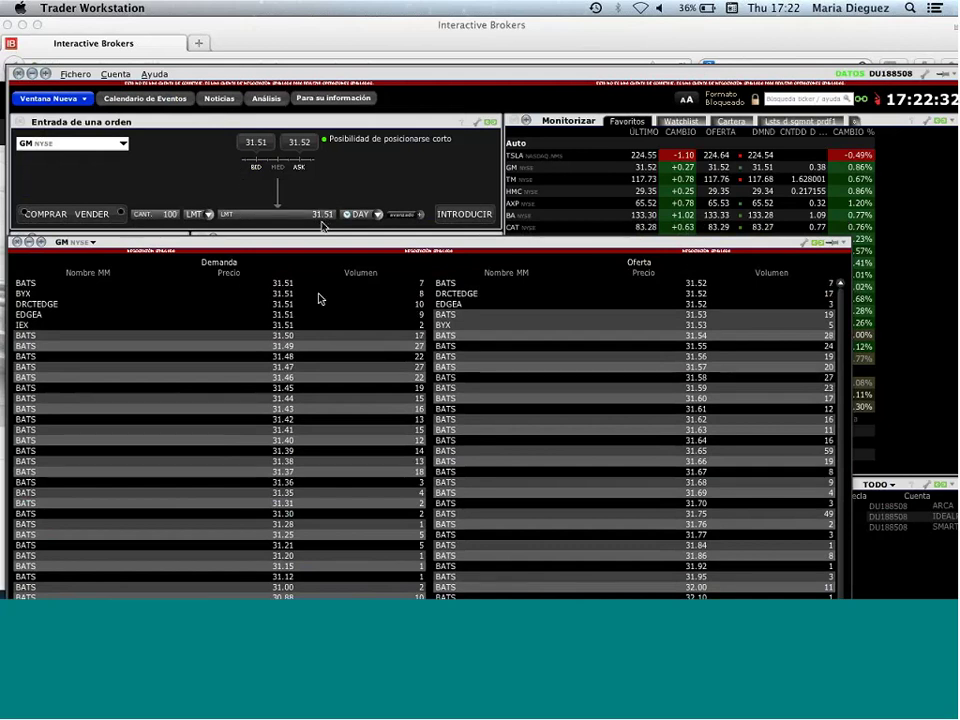
Step: Load the 31.42 bid into the GM order entry as the limit price, then close the market depth window and move the main window up
left_click(280, 422)
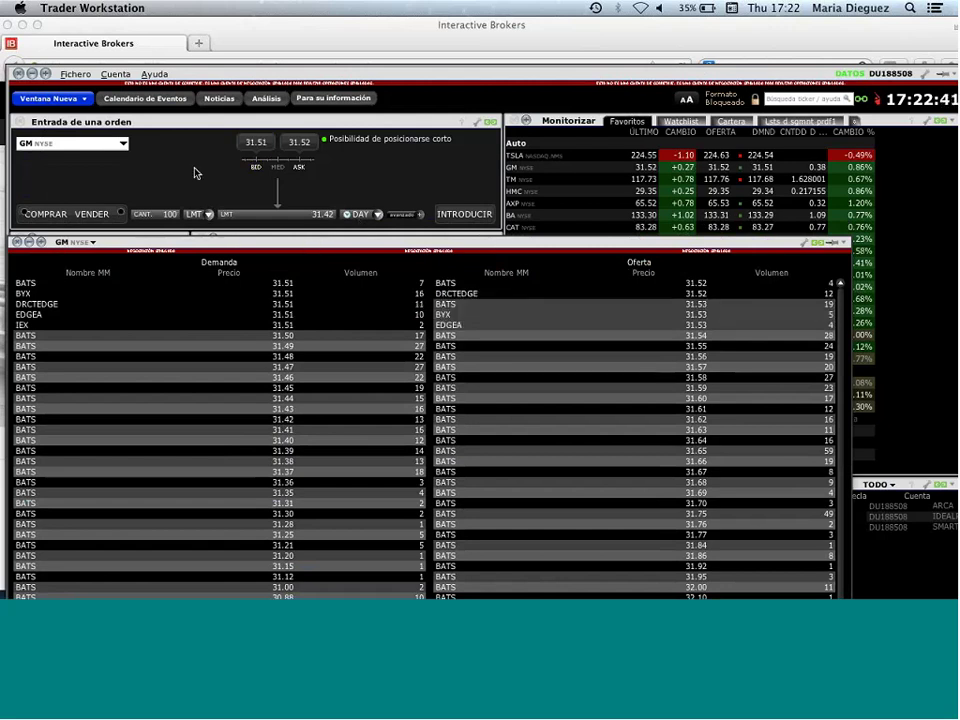
left_click(16, 242)
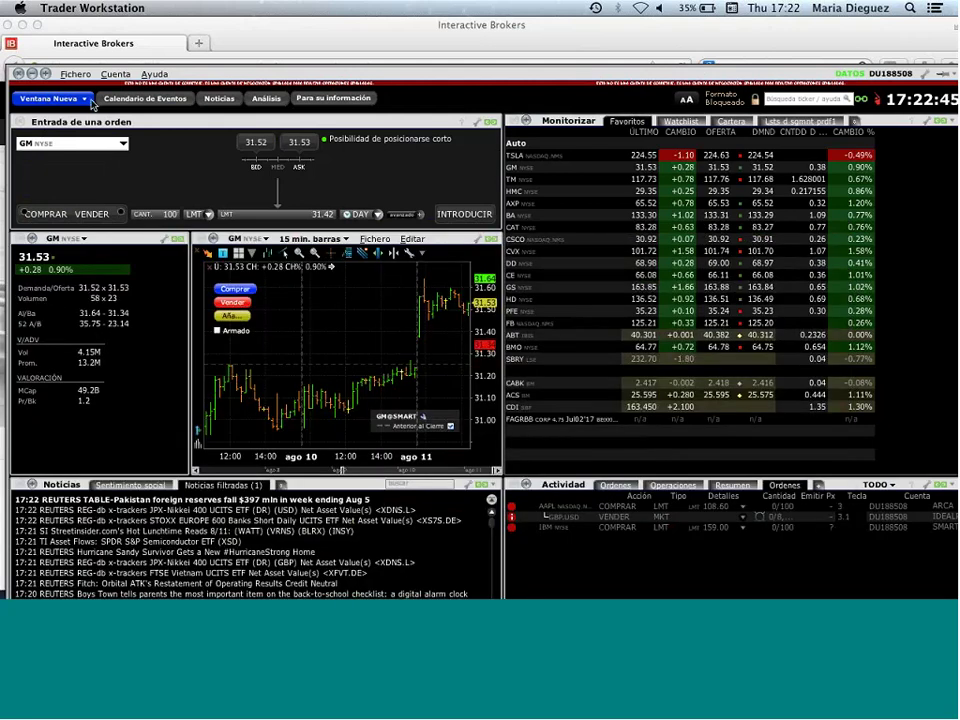
left_click(202, 45)
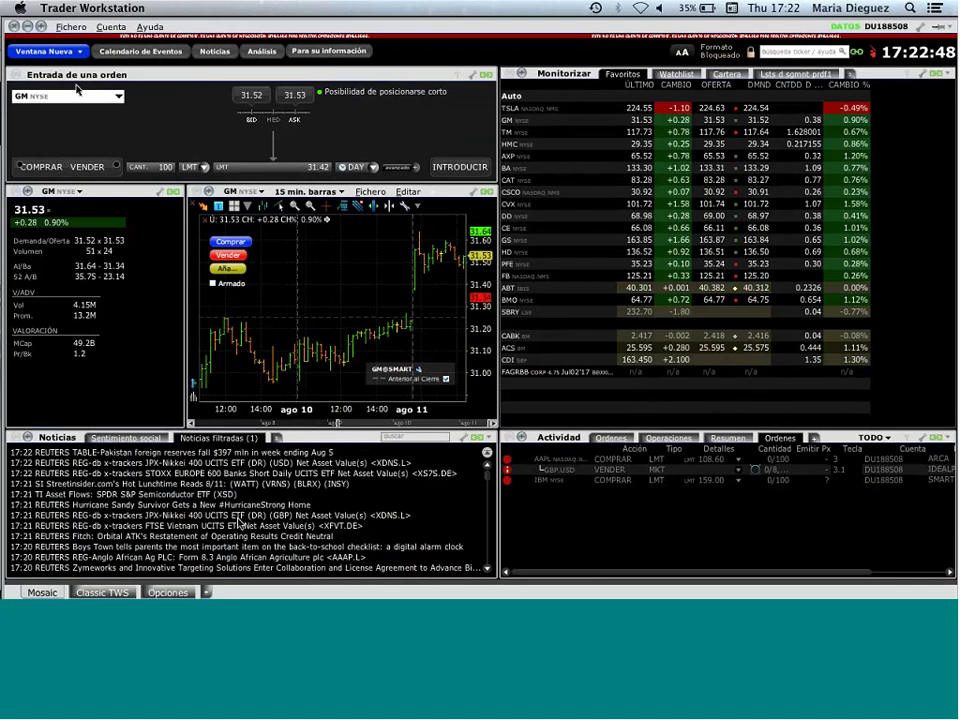
Step: Open the Tráder de Profundidad del Mercado (Nivel II) for GM, move it fully into view and widen it
left_click(68, 50)
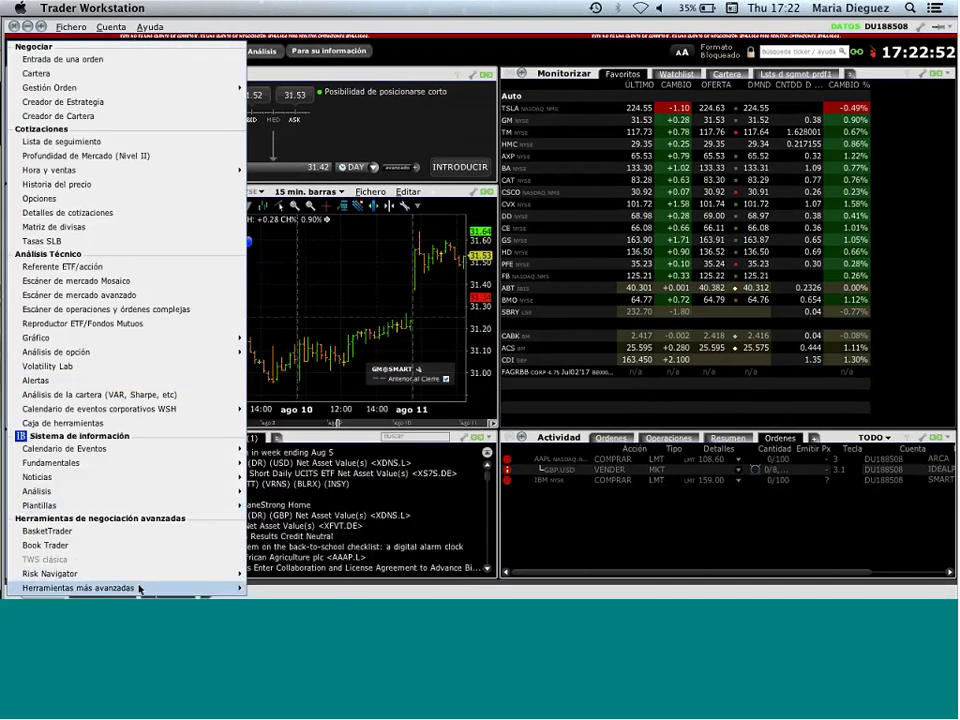
mouse_move(144, 588)
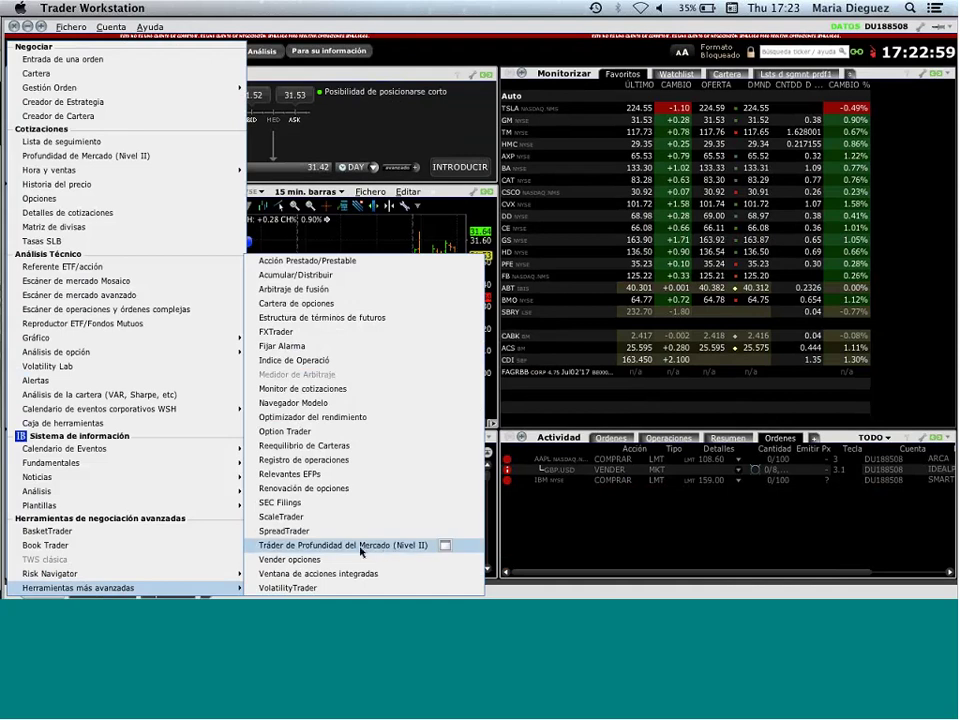
left_click(280, 549)
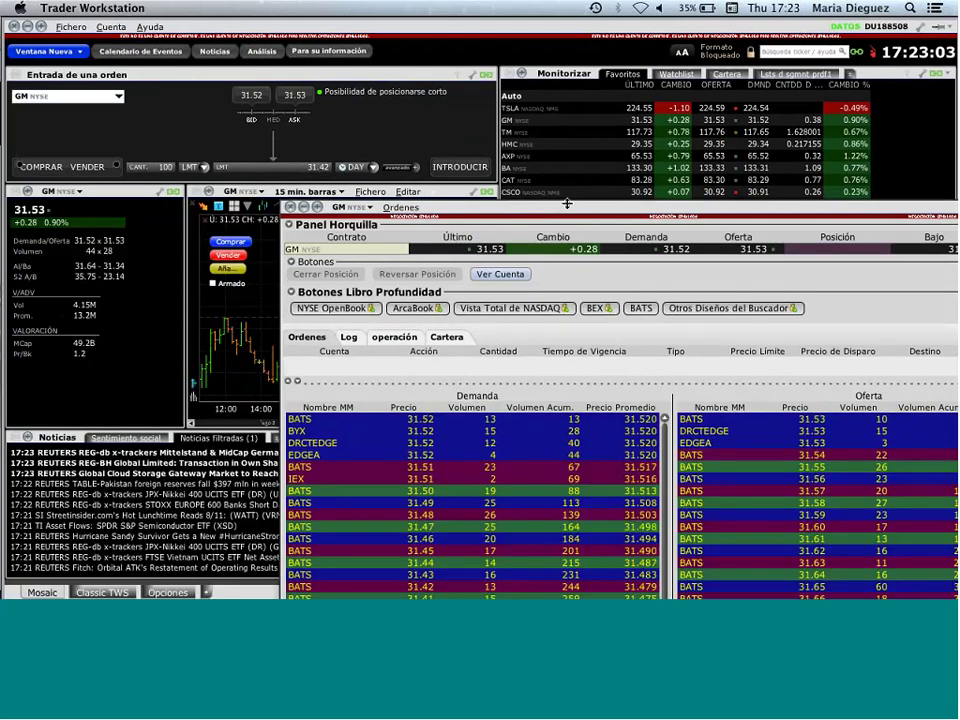
left_click_drag(553, 200, 356, 31)
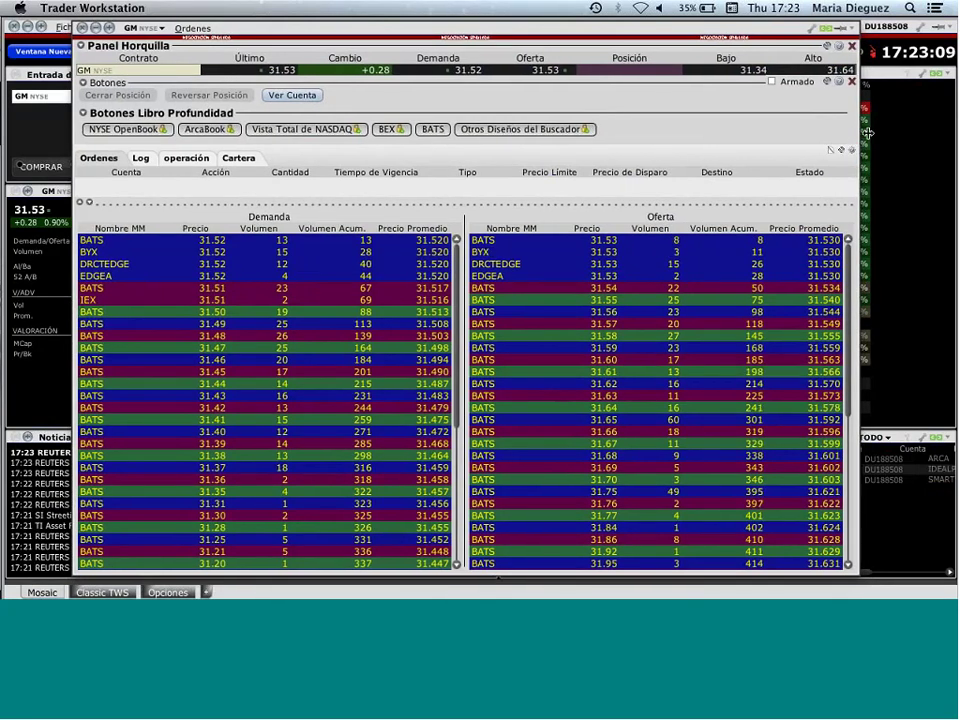
left_click_drag(857, 140, 884, 140)
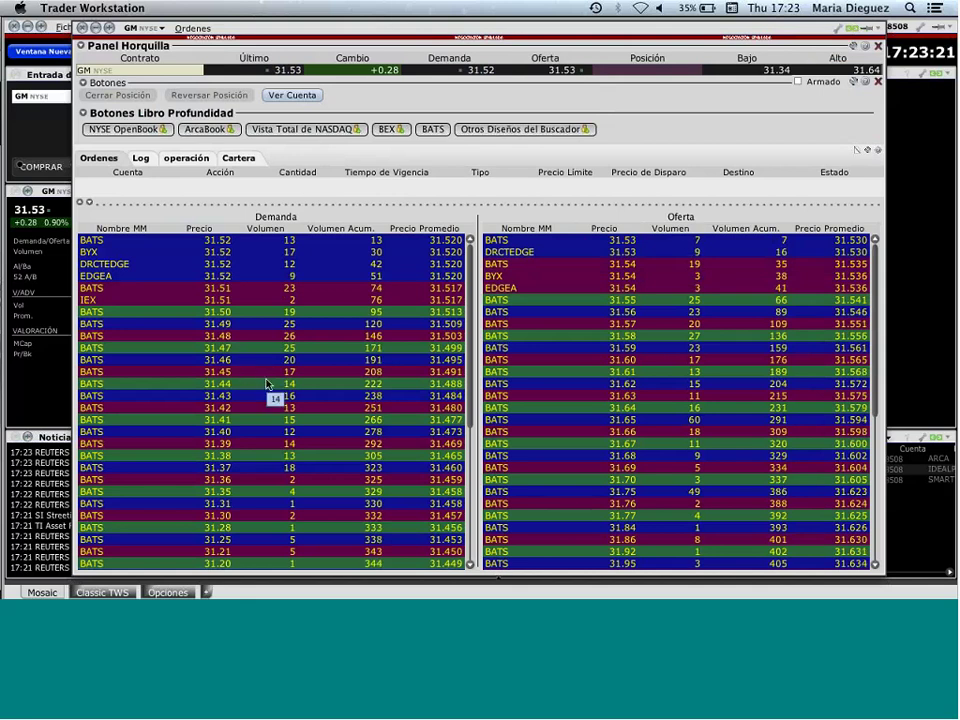
Step: Draft a GM limit sell order from the 31.40 bid level, then replace it with a limit buy order from the 31.70 ask level
left_click(231, 433)
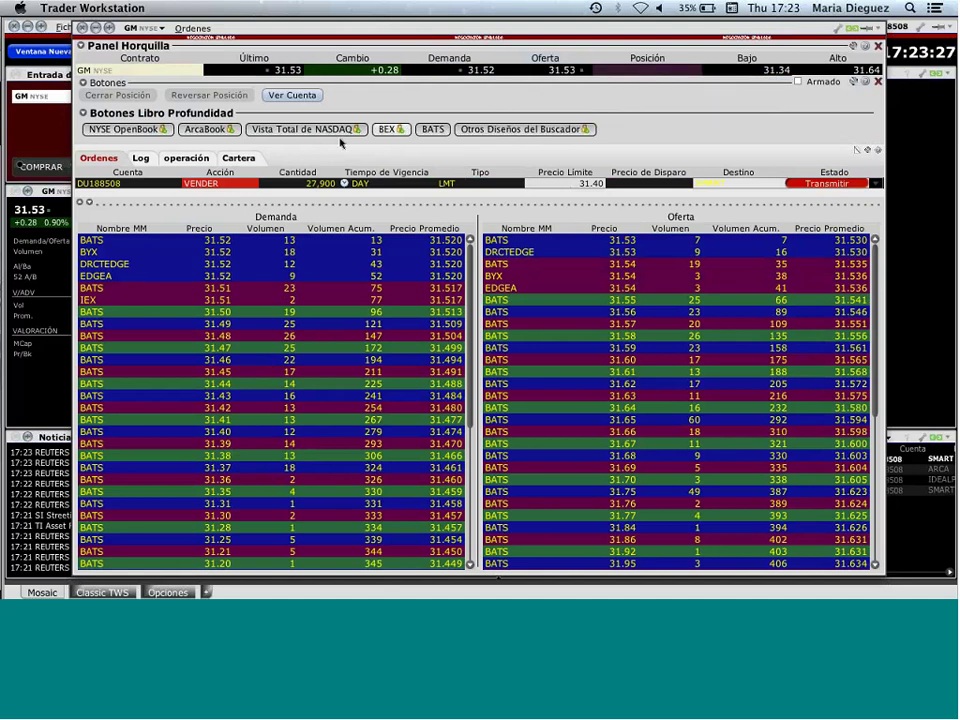
left_click(583, 183)
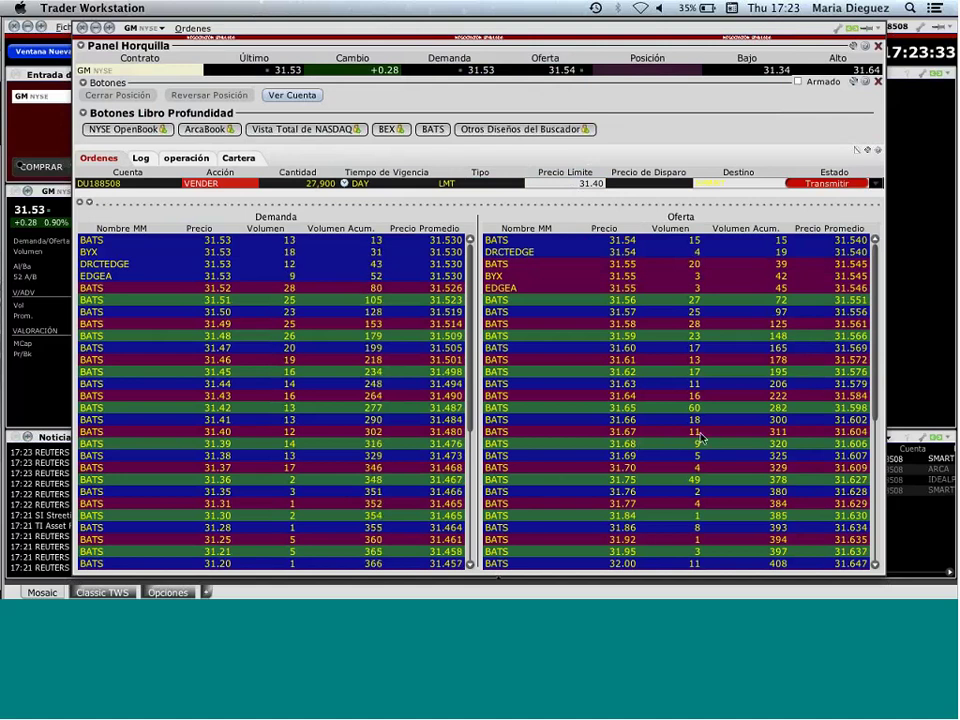
left_click(638, 467)
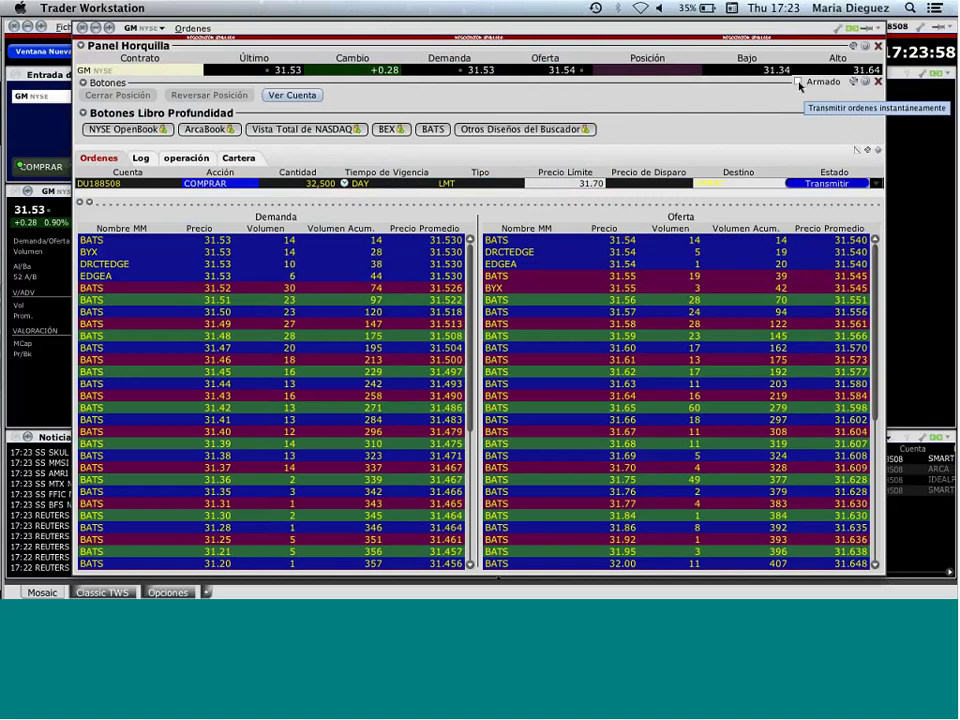
Step: Try to arm instant order transmission, decline the disclaimer, and close the depth trader together with its untransmitted order
left_click(798, 82)
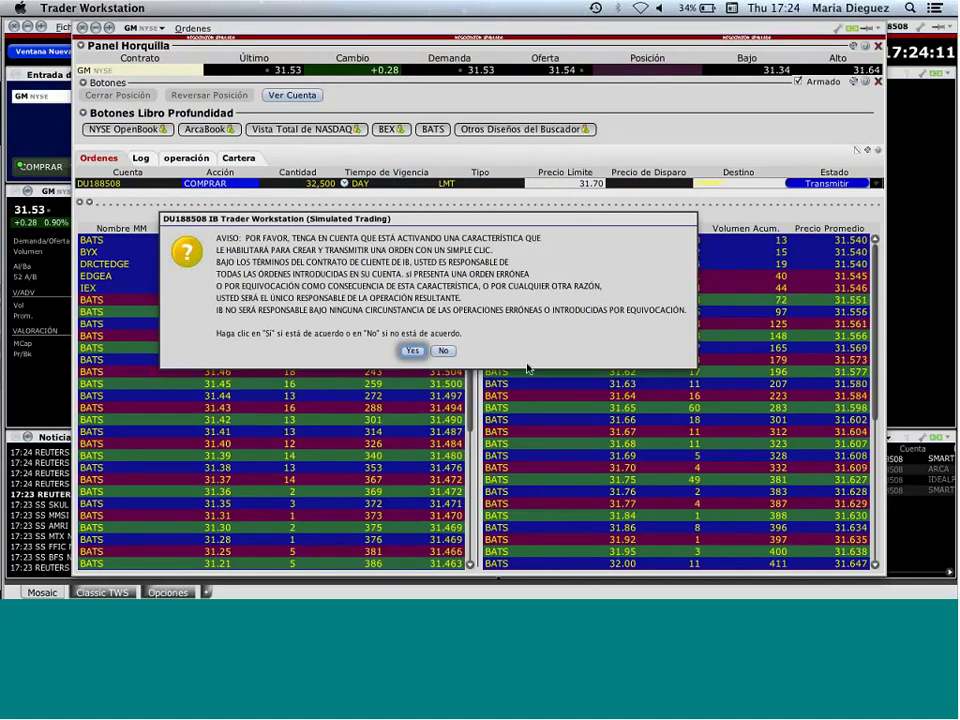
left_click(443, 351)
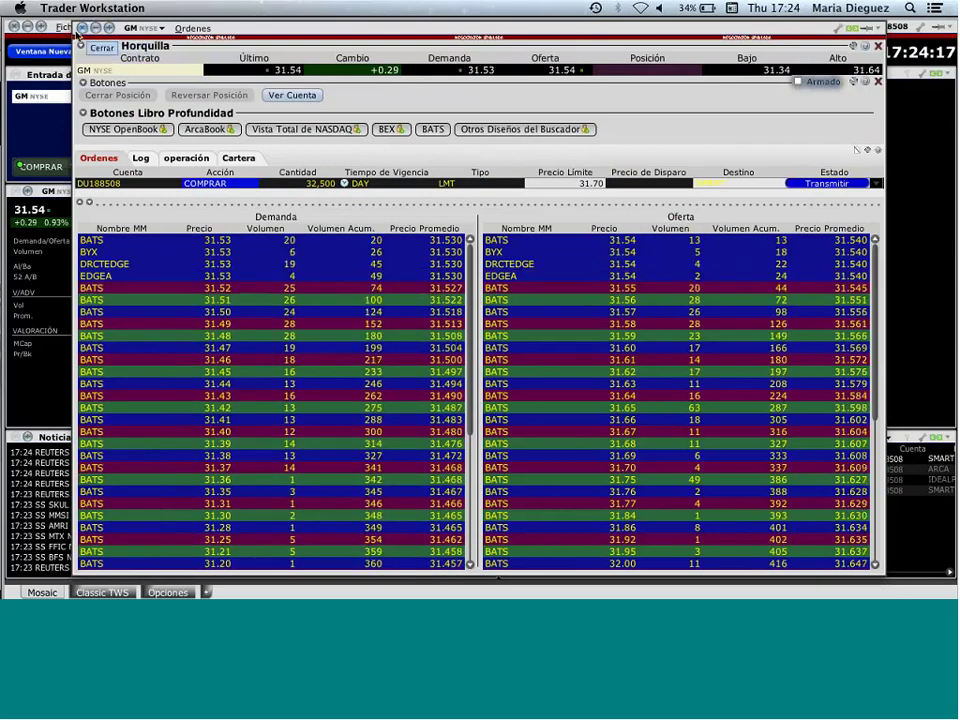
left_click(81, 30)
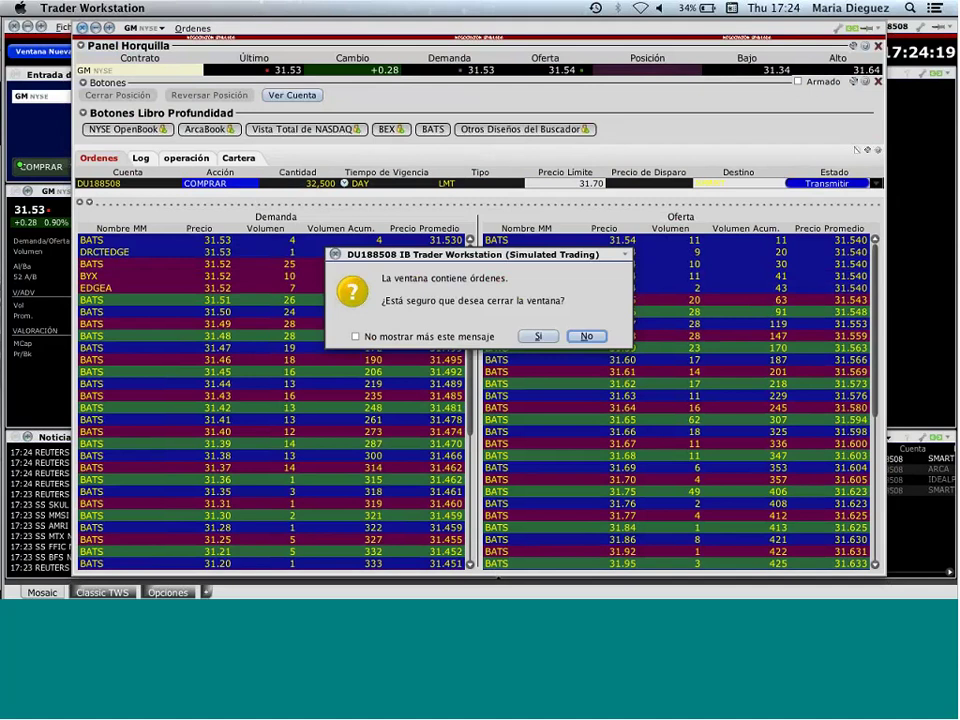
left_click(546, 337)
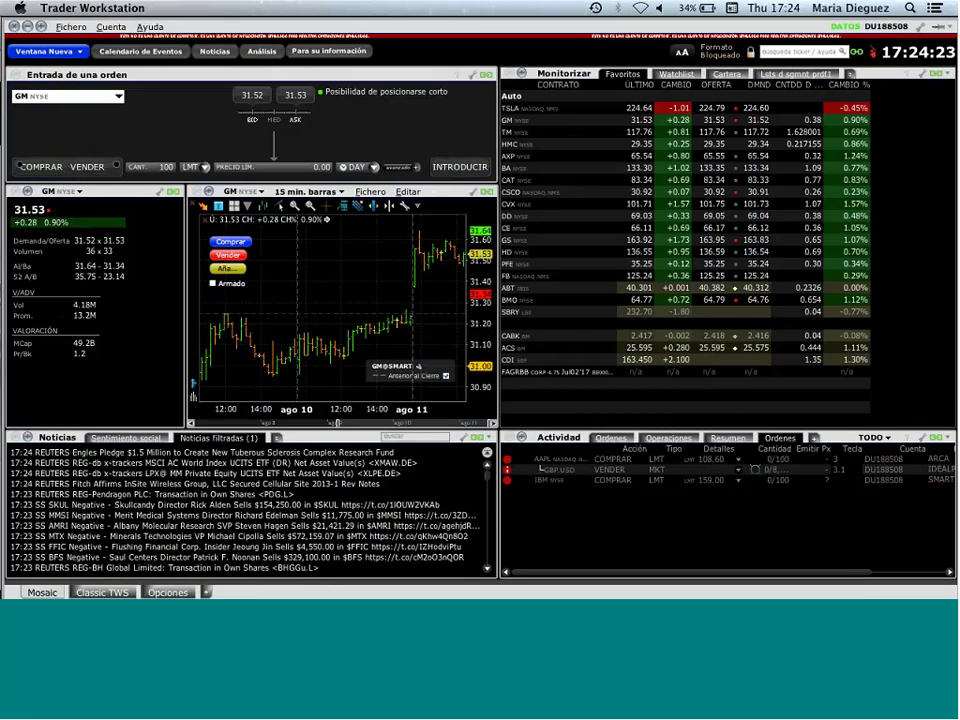
Step: Open the Ventana de acciones integradas for GM from the advanced trading tools and move it fully into view
left_click(70, 27)
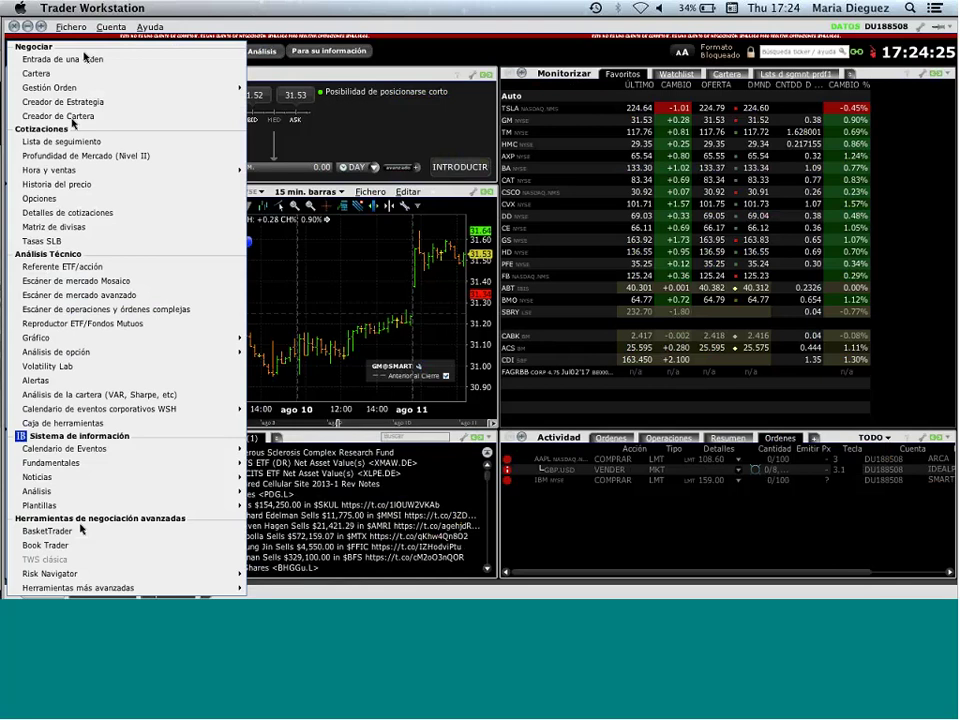
mouse_move(213, 588)
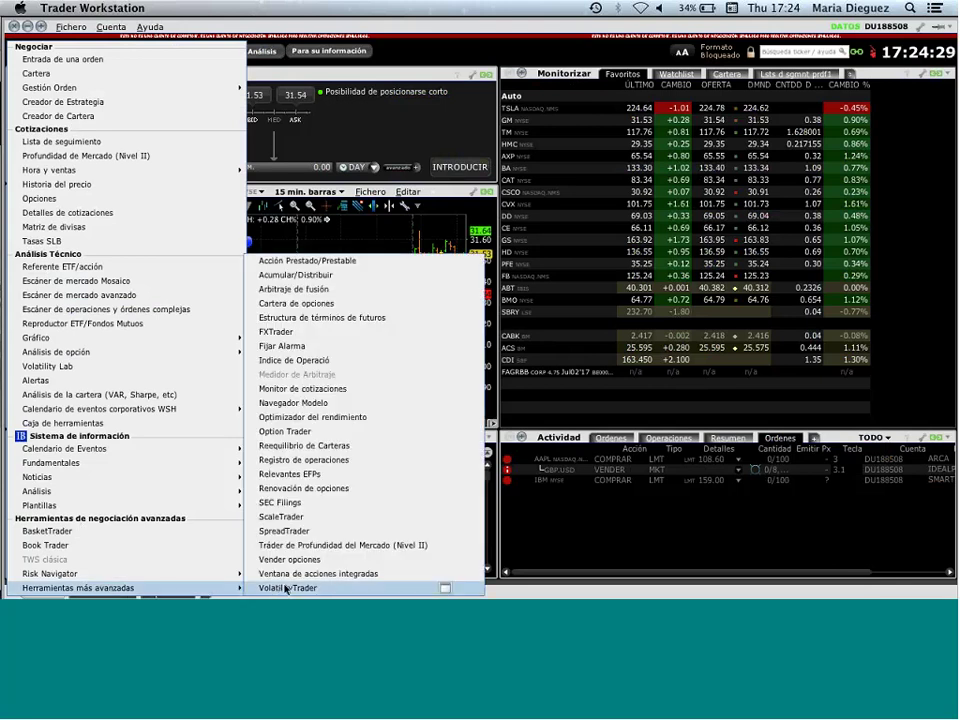
left_click(339, 575)
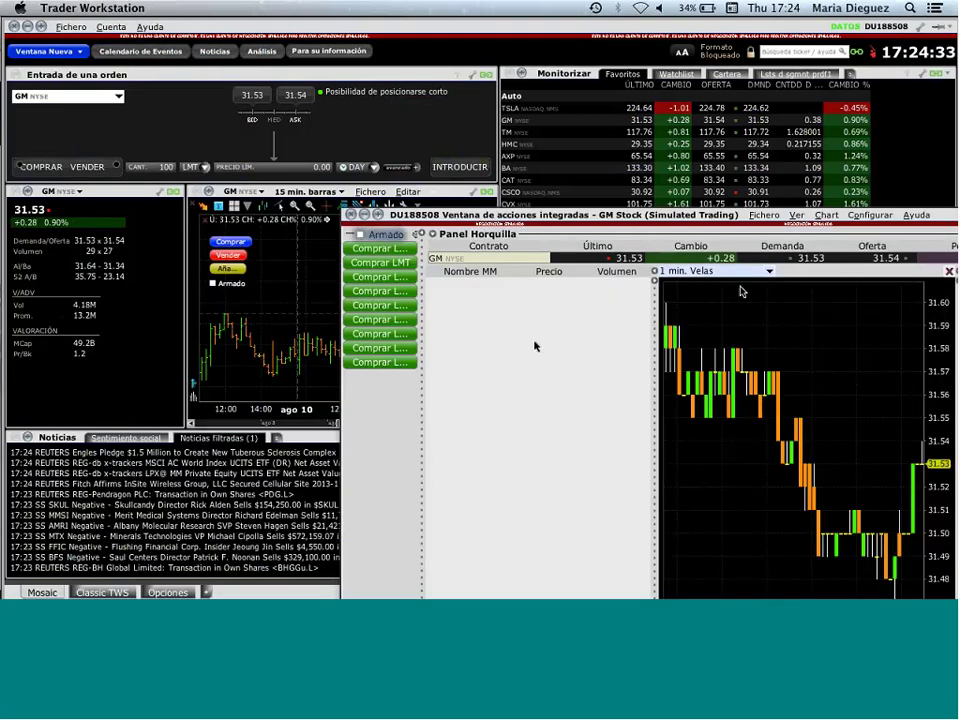
left_click_drag(949, 218, 613, 44)
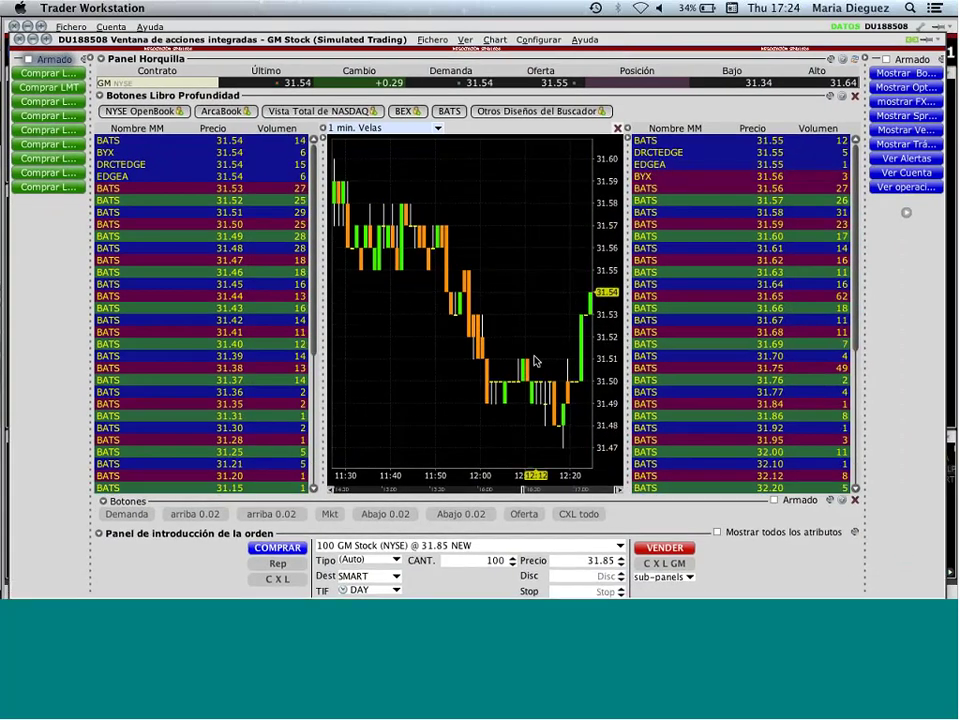
Step: Set the candle size of the integrated window's GM chart to 5 minutes and reposition the window
left_click(437, 128)
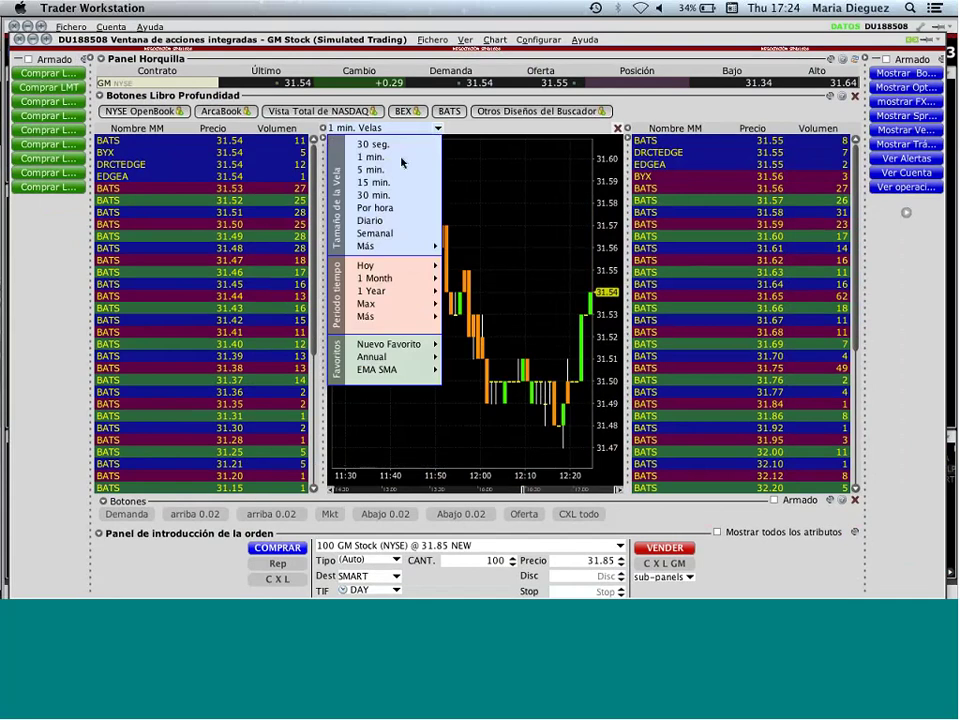
left_click(392, 166)
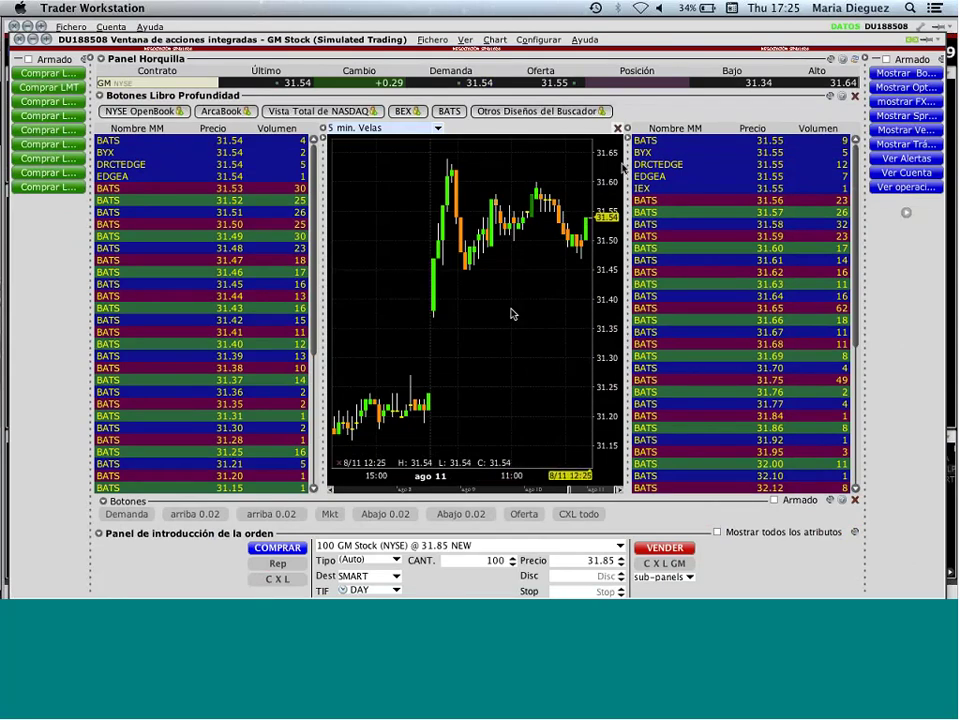
left_click_drag(650, 44, 503, 45)
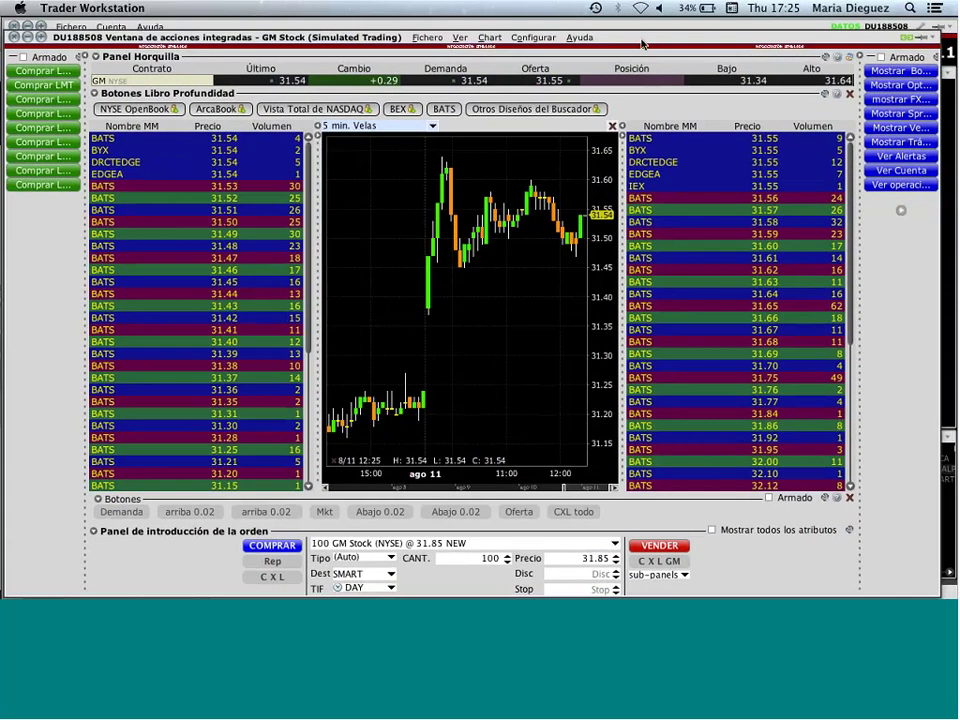
Step: Review the available chart commands in the integrated stock window, then close that window
left_click(490, 38)
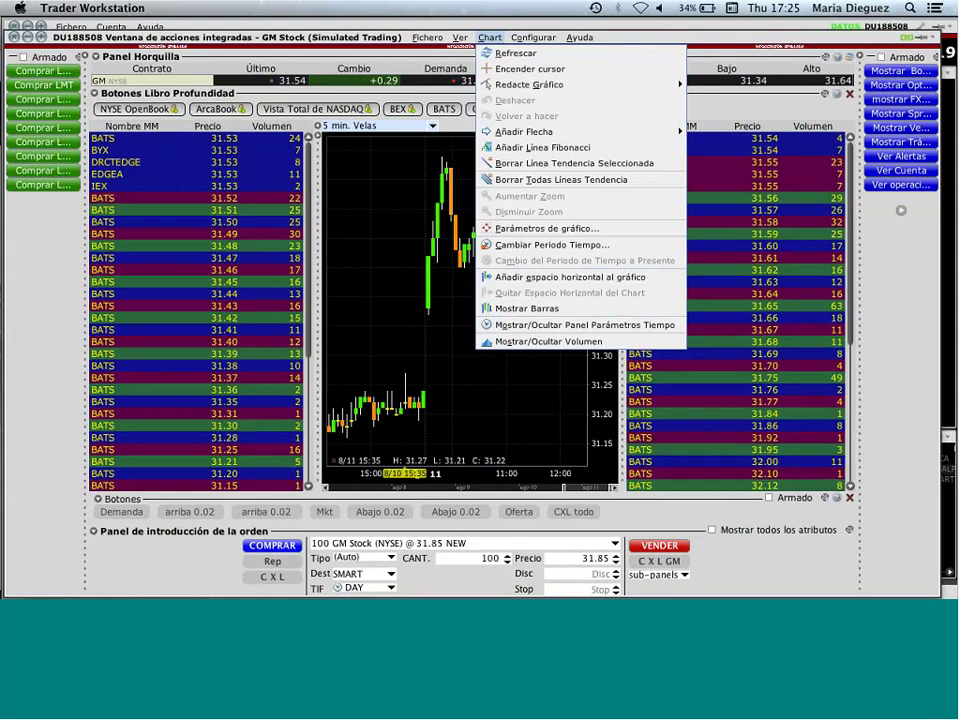
left_click(378, 240)
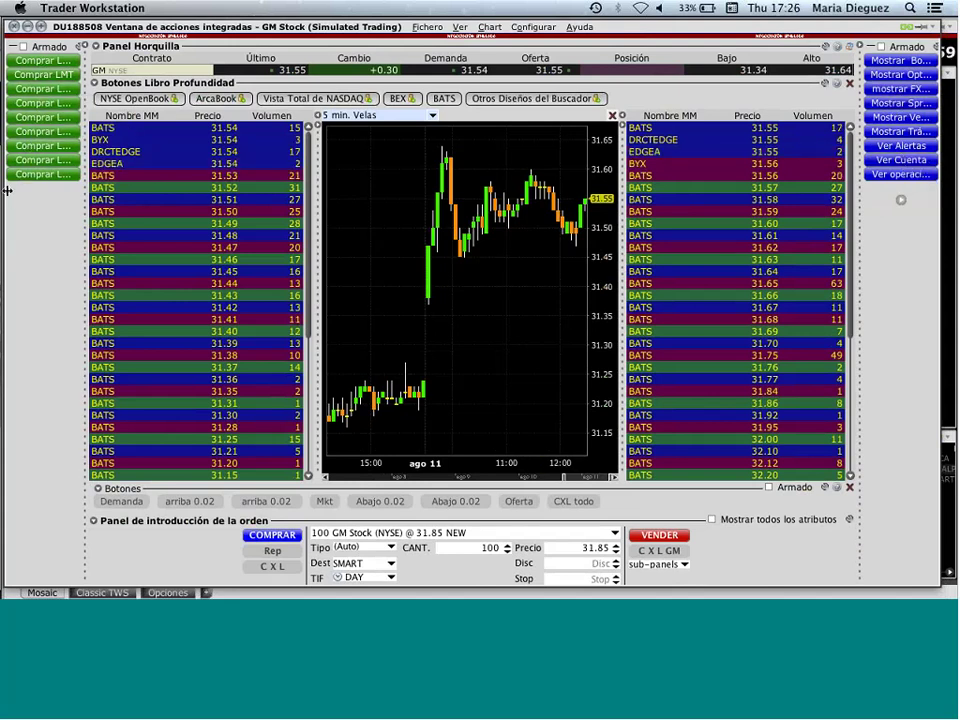
left_click(13, 27)
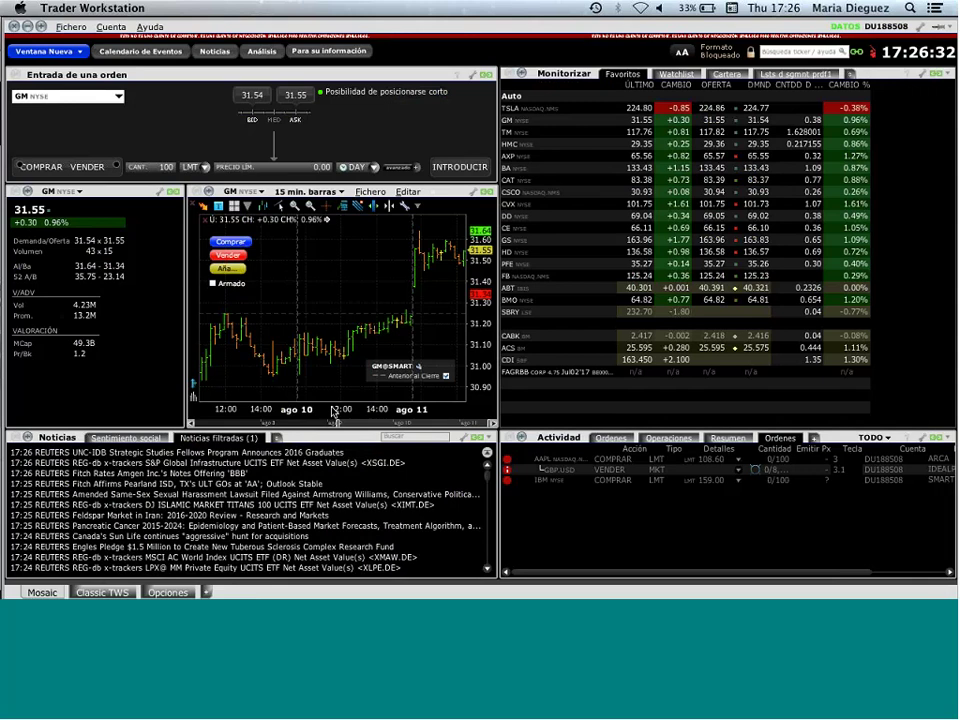
left_click(120, 593)
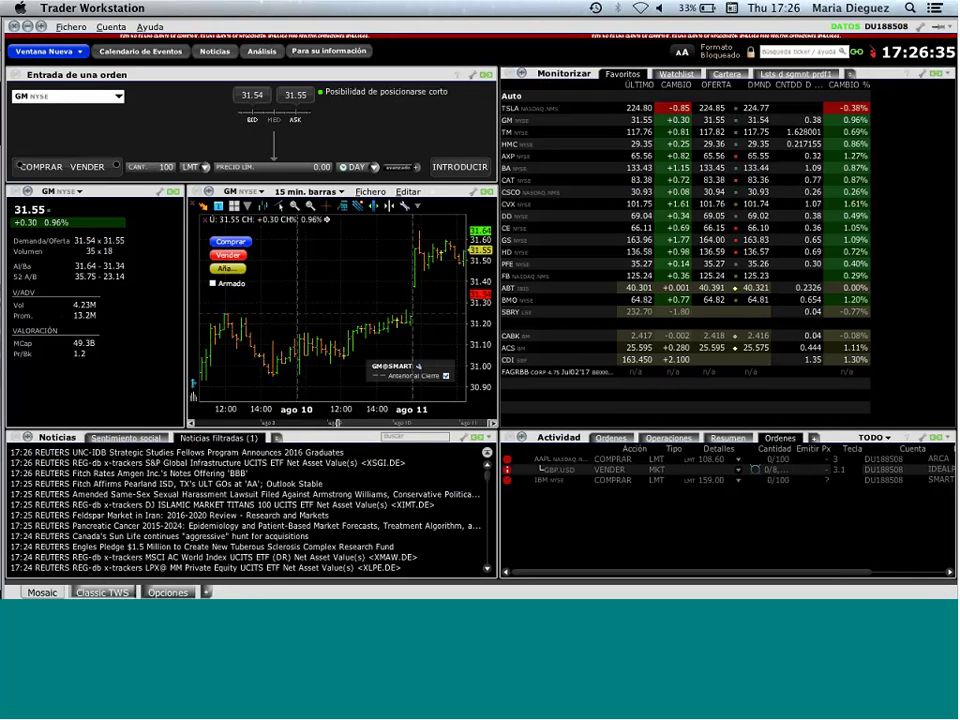
left_click(72, 51)
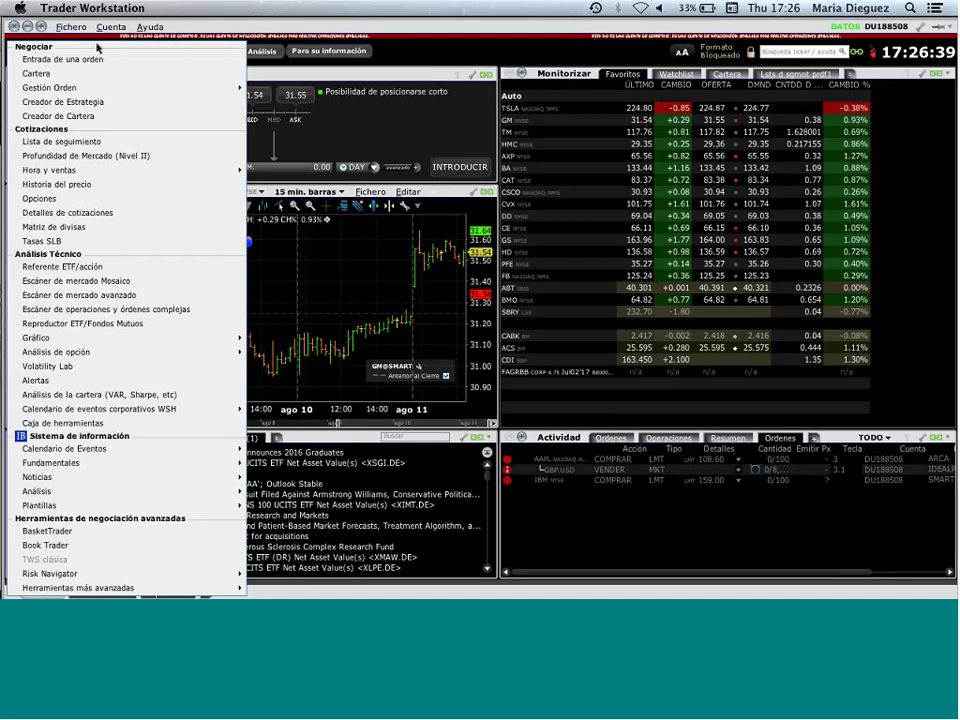
left_click(71, 27)
mouse_move(105, 30)
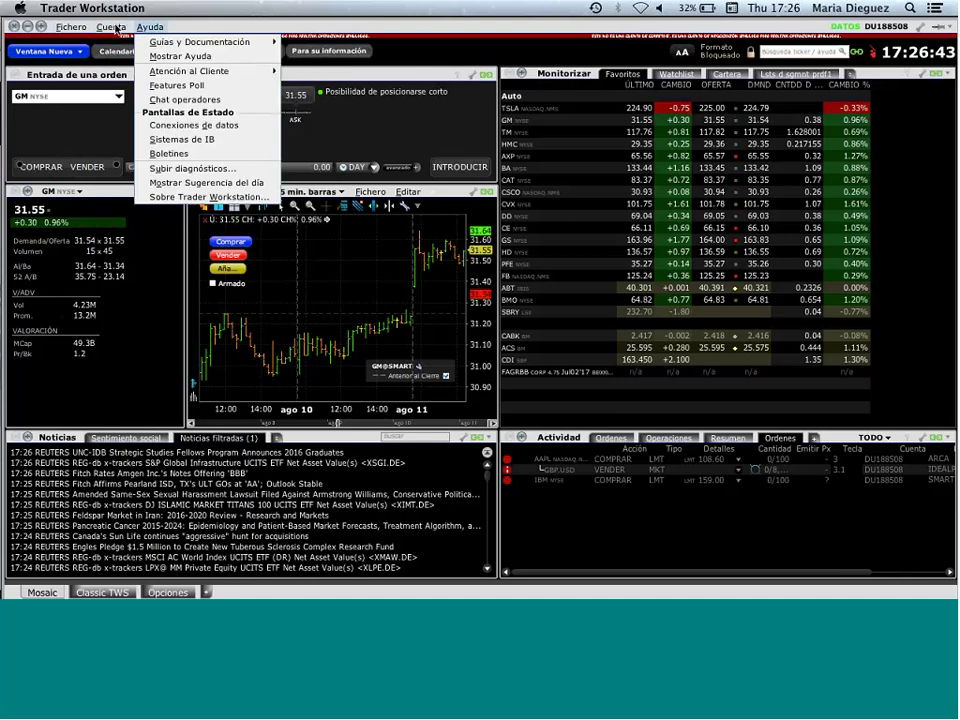
mouse_move(63, 27)
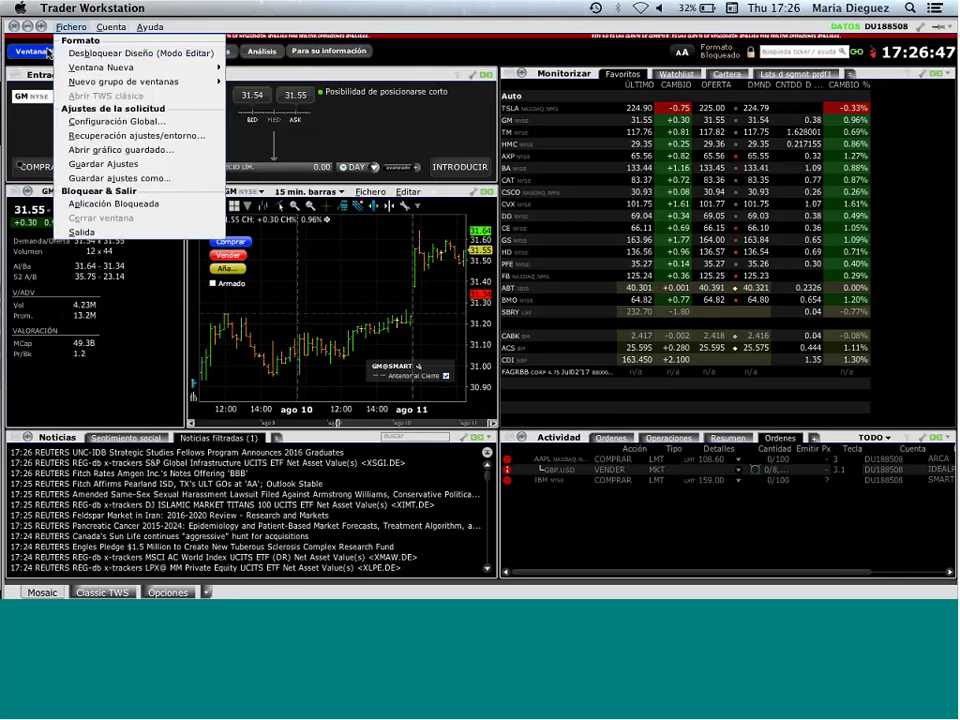
left_click(47, 52)
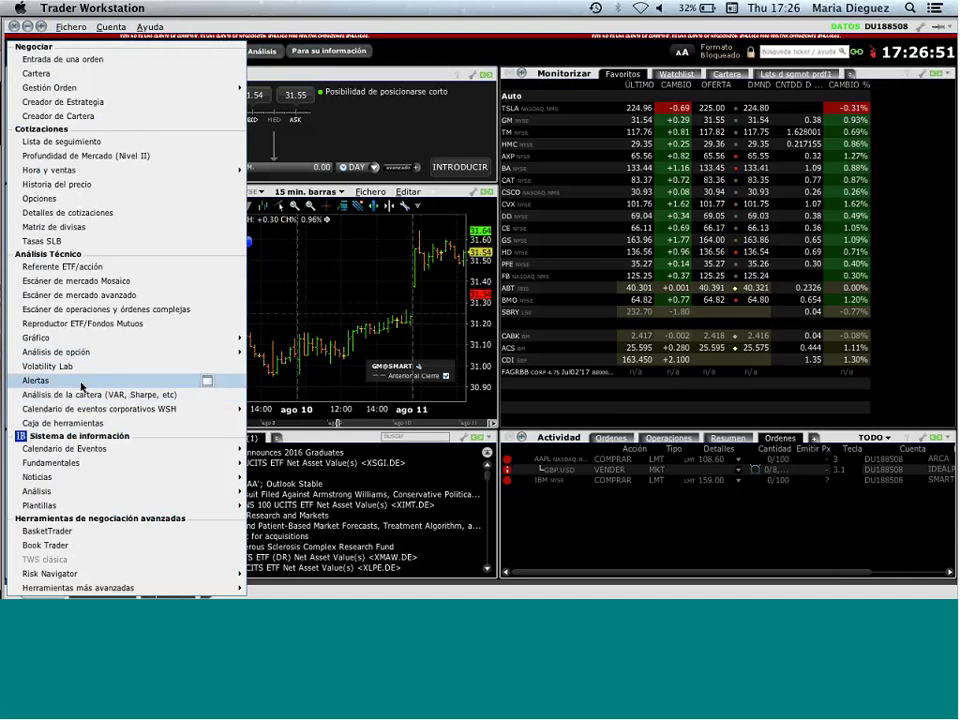
left_click(560, 383)
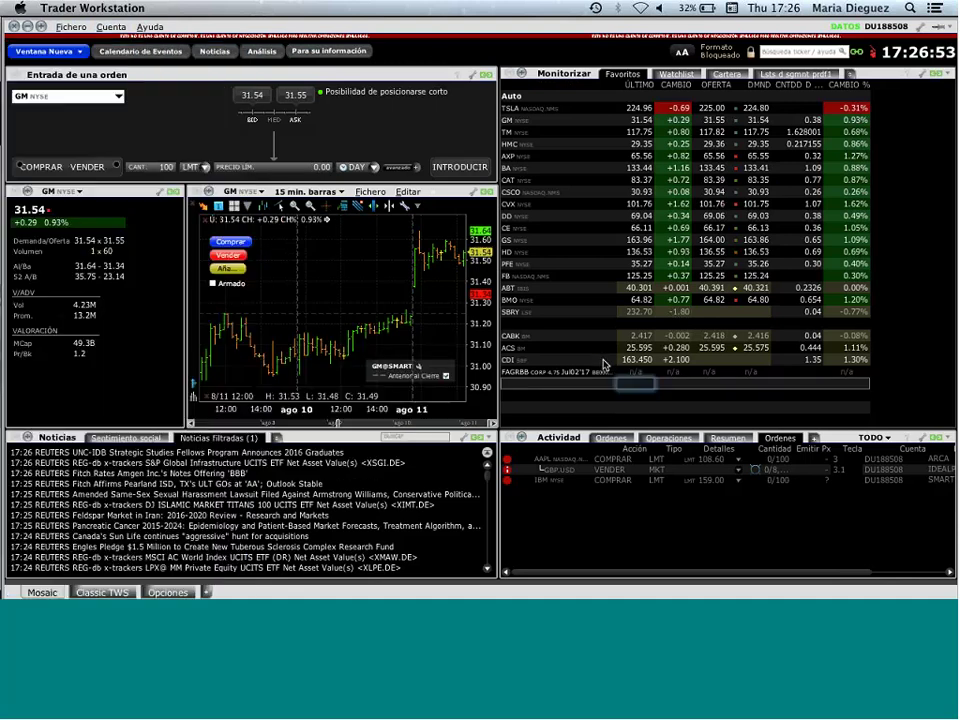
Step: Open the Alertas window from the Classic TWS workspace and move it fully into view
right_click(545, 191)
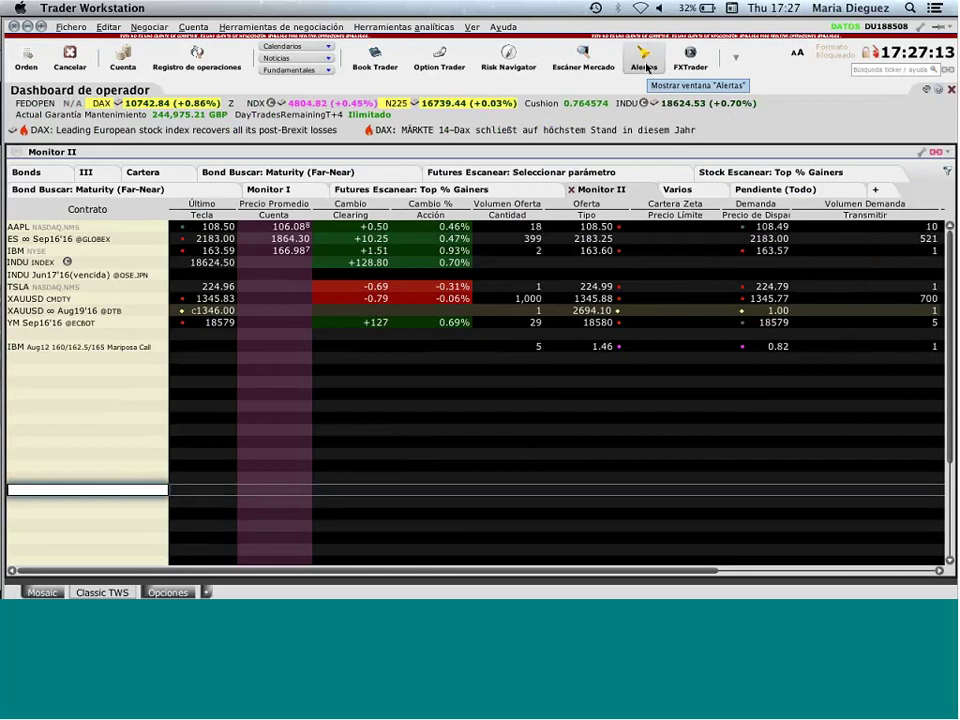
left_click(646, 62)
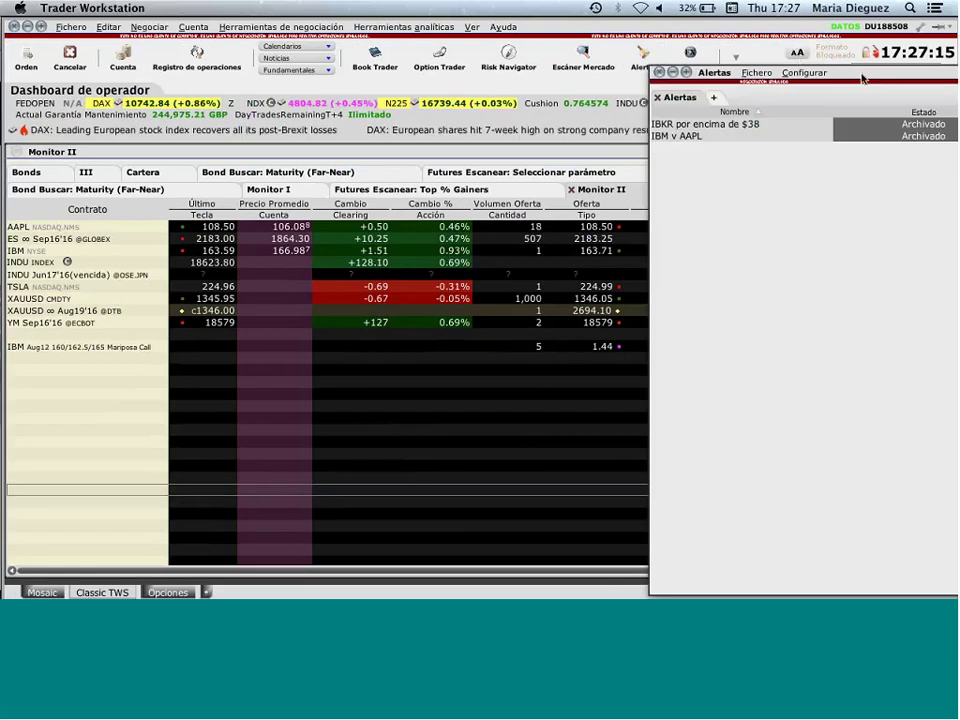
left_click_drag(862, 78, 287, 45)
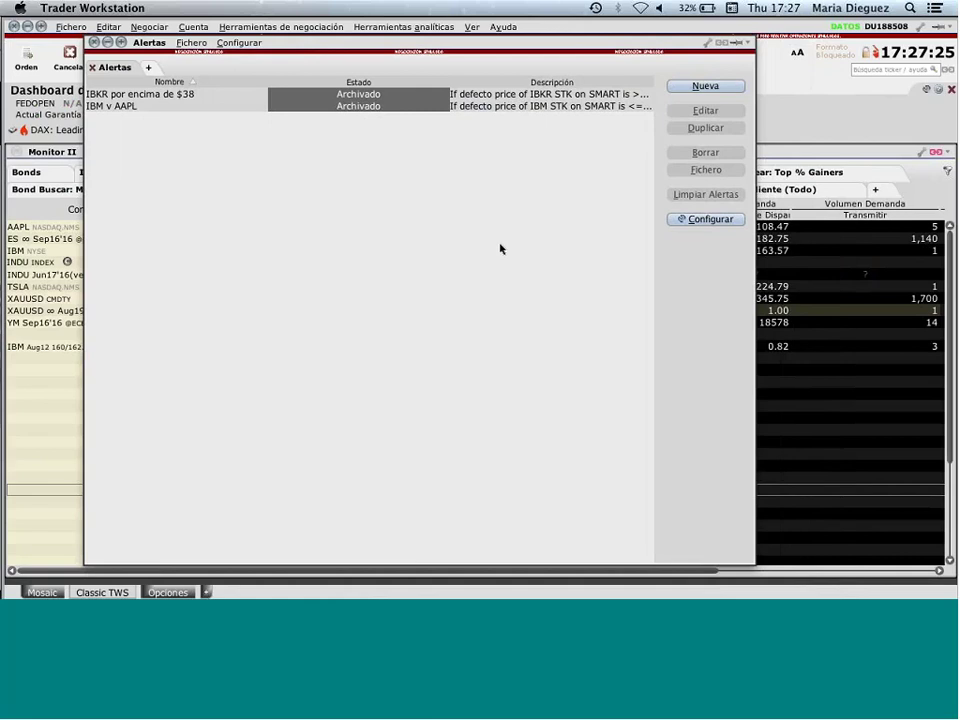
Step: Activate the archived alert "IBKR por encima de $38" and deactivate it again
left_click(289, 97)
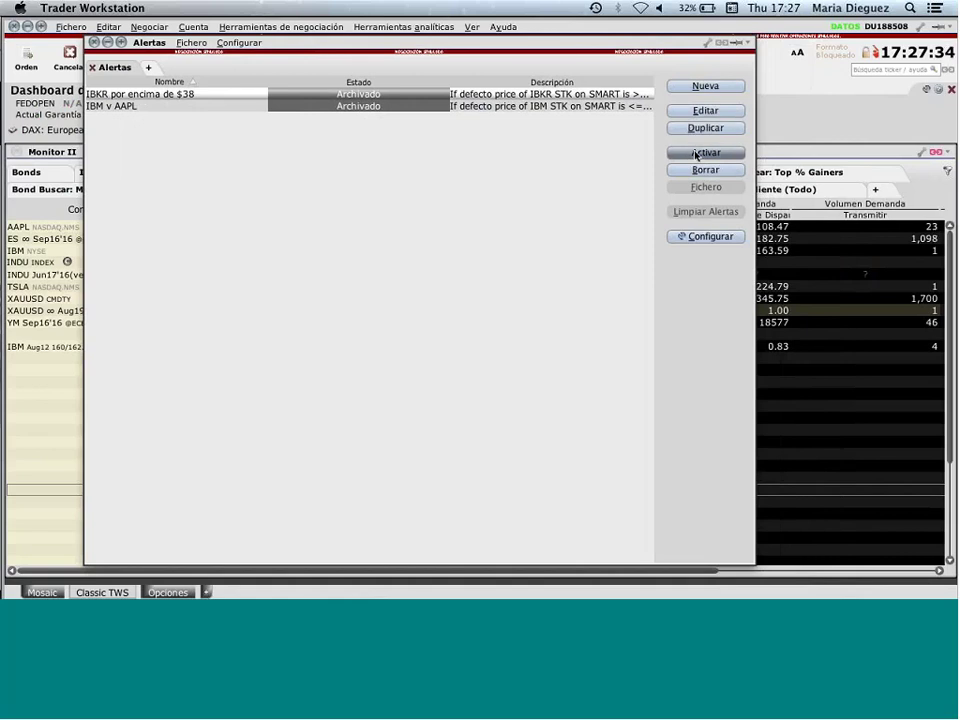
left_click(696, 154)
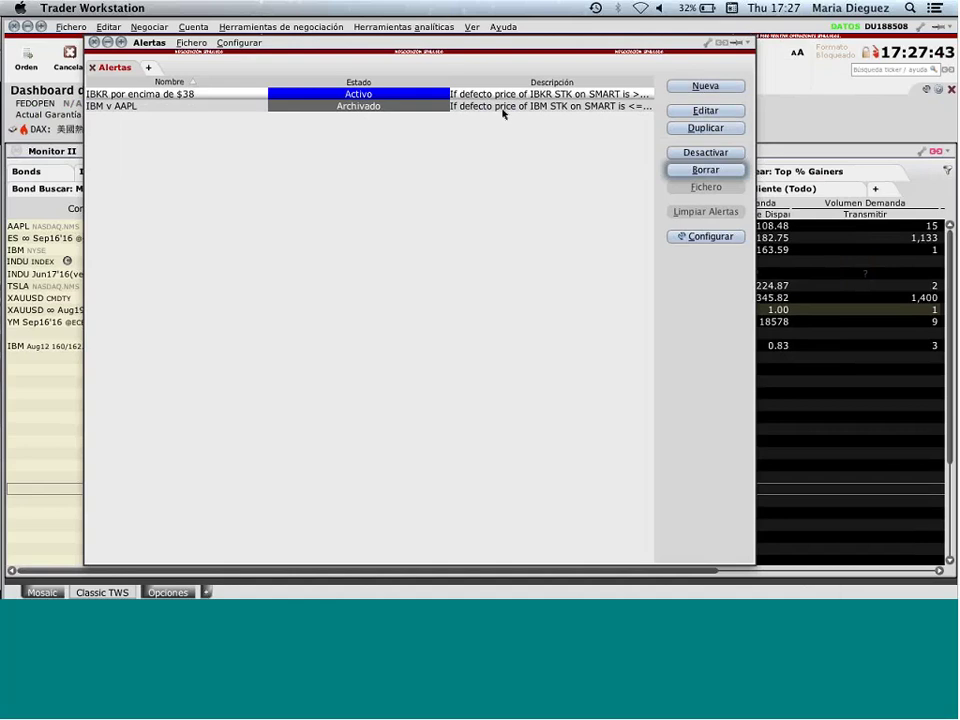
left_click(733, 154)
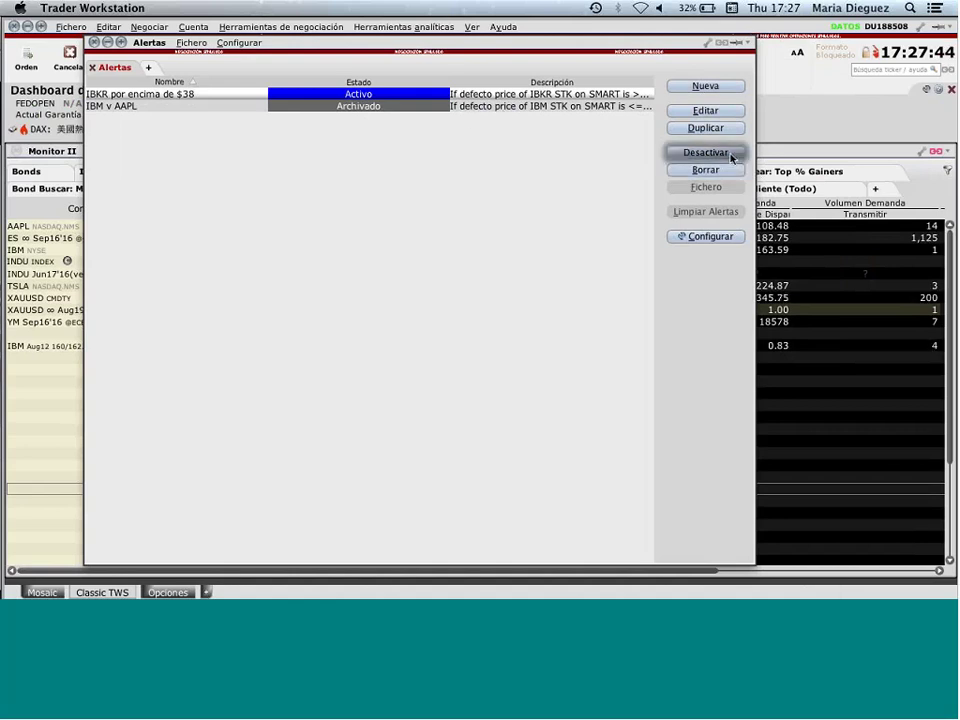
Step: Create a new alert and name it "msft v ibm"
left_click(705, 87)
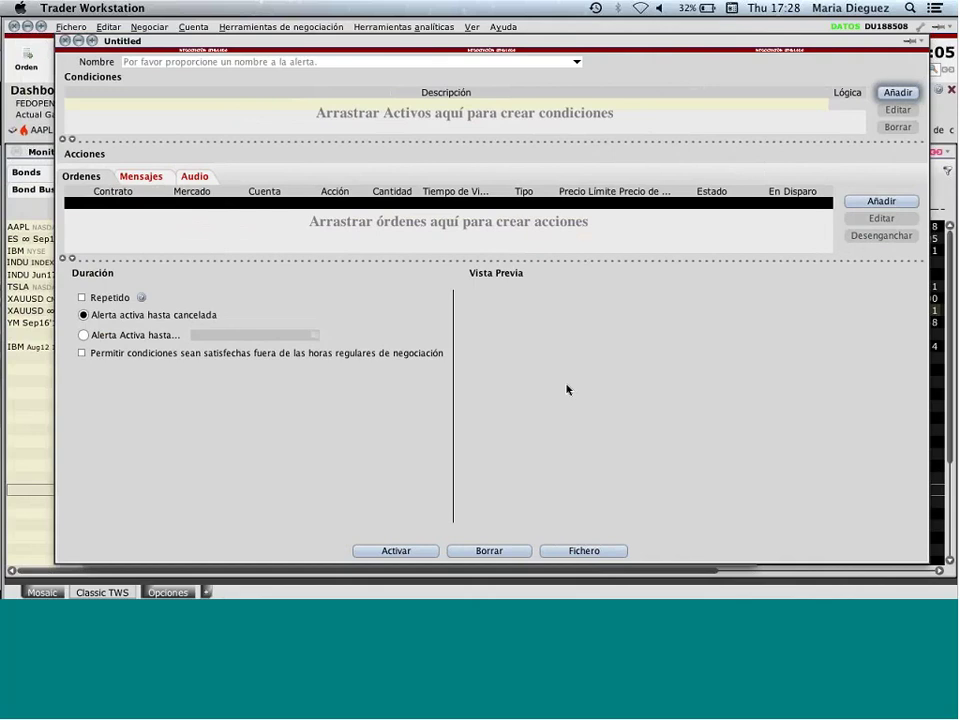
left_click(491, 61)
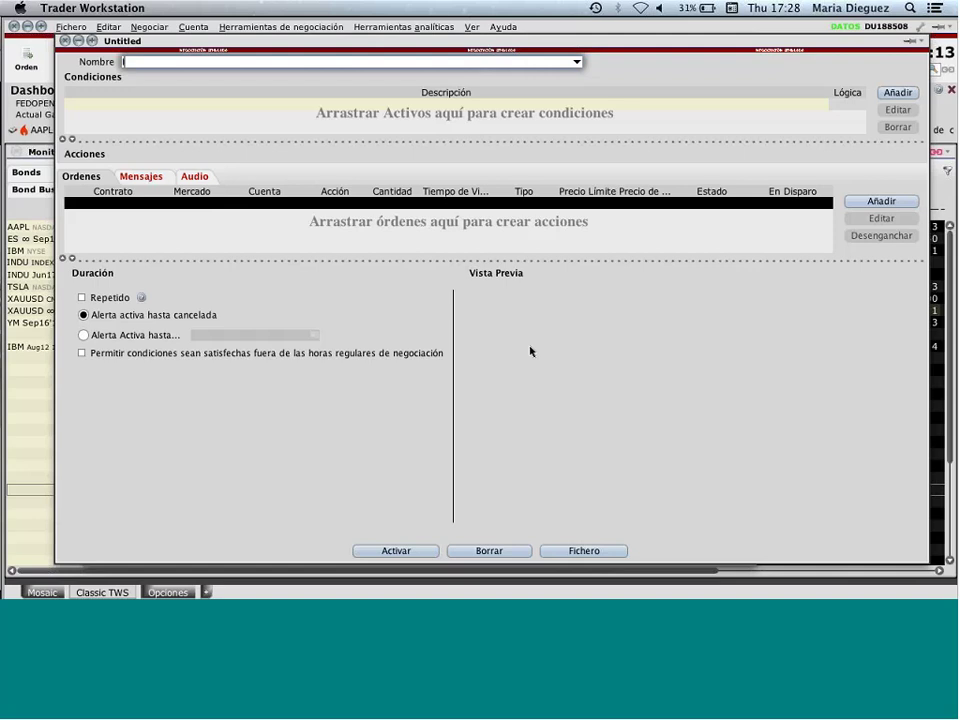
type("IBM")
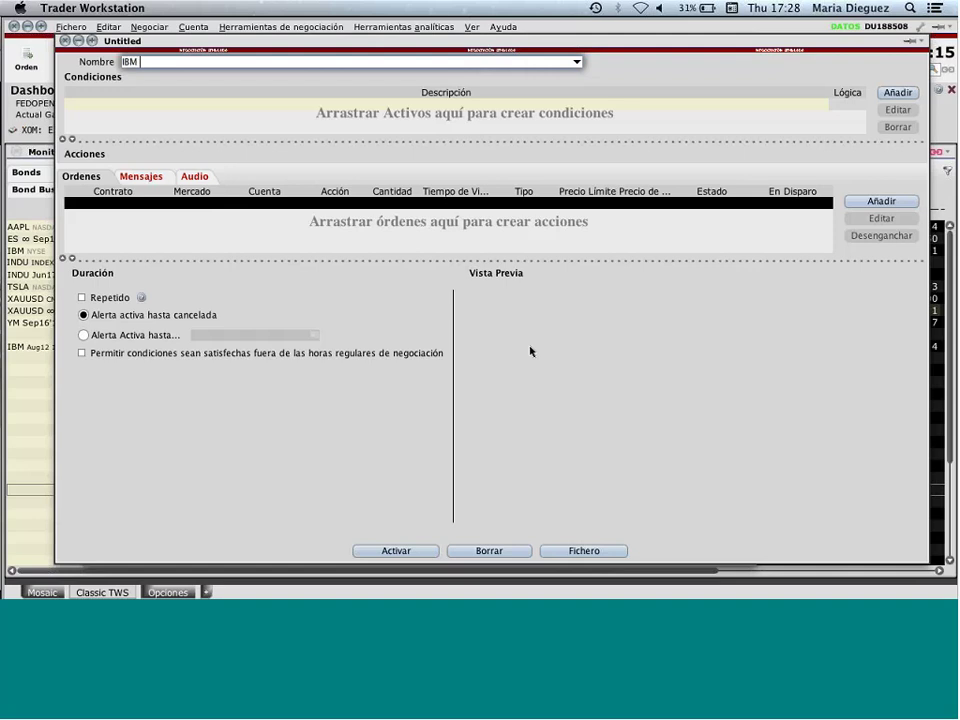
type(" v")
mouse_move(606, 42)
left_mouse_down()
mouse_move(616, 204)
mouse_move(606, 36)
left_mouse_up()
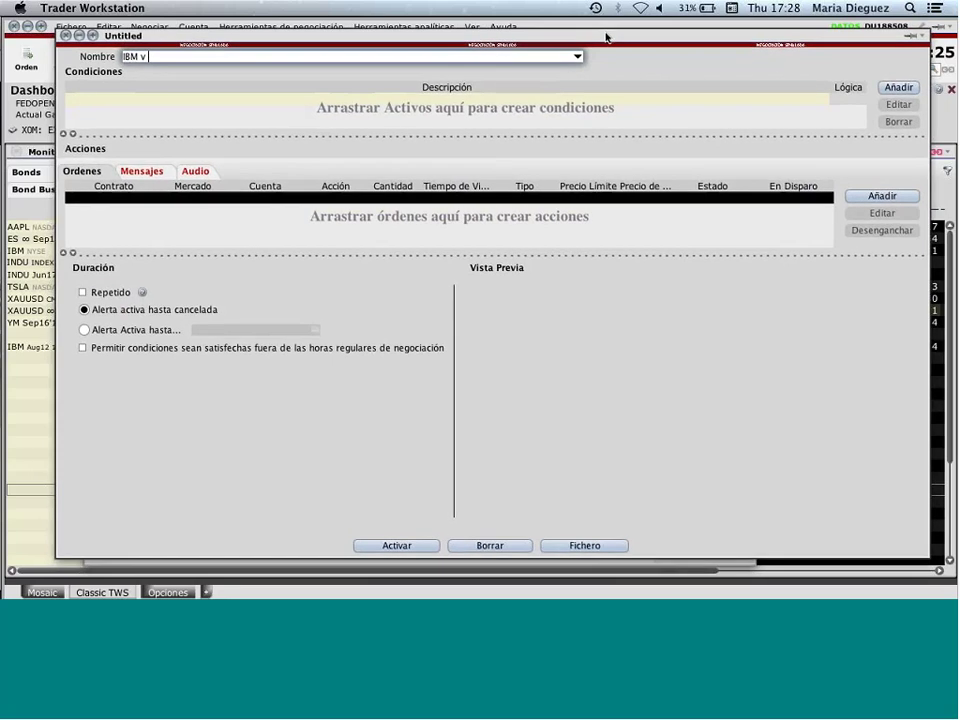
key("BackSpace")
key("BackSpace")
key("BackSpace")
key("BackSpace")
key("BackSpace")
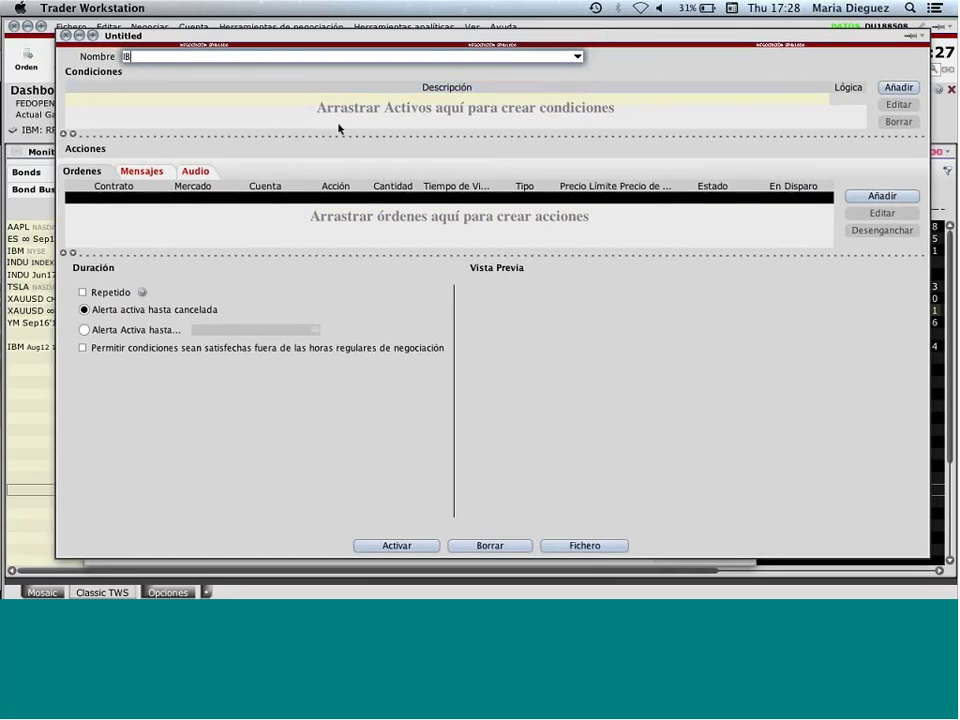
type("msft v ibm")
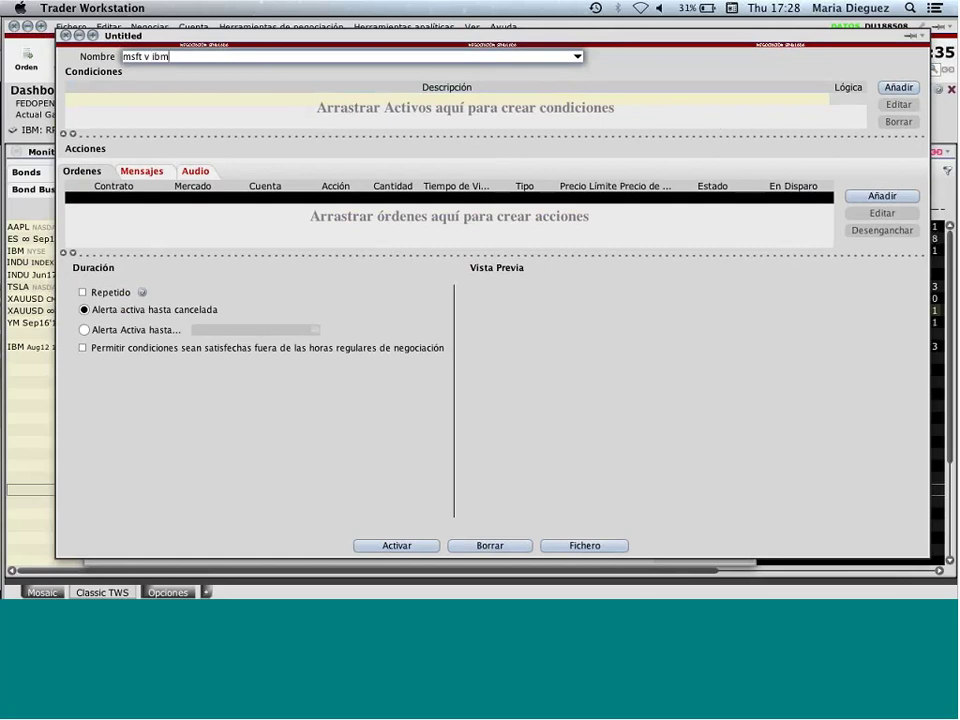
left_click(898, 87)
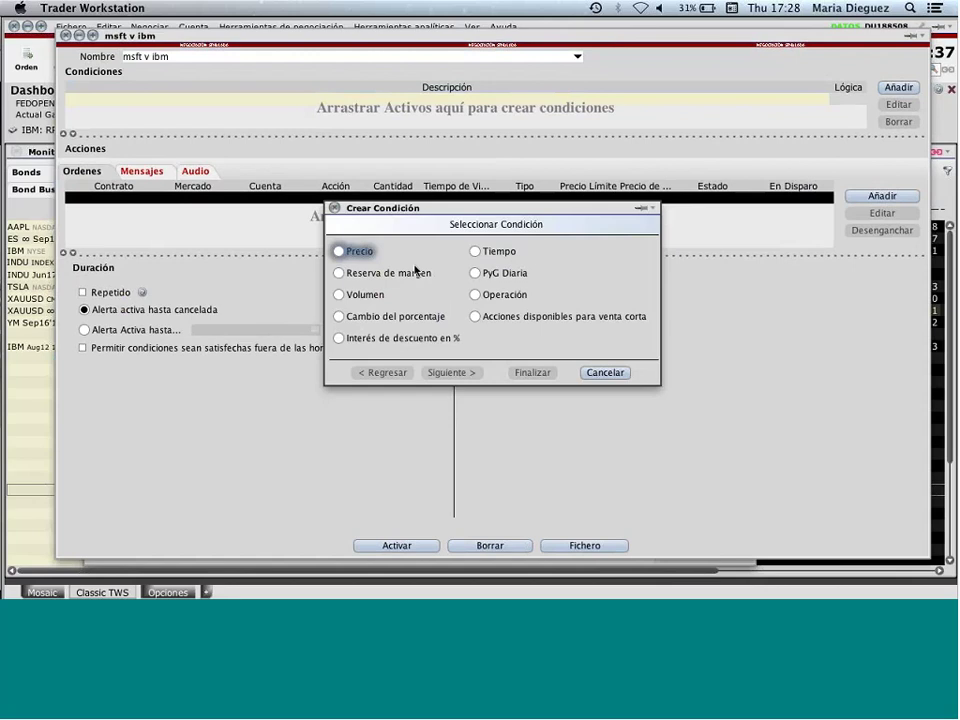
left_click_drag(437, 209, 404, 99)
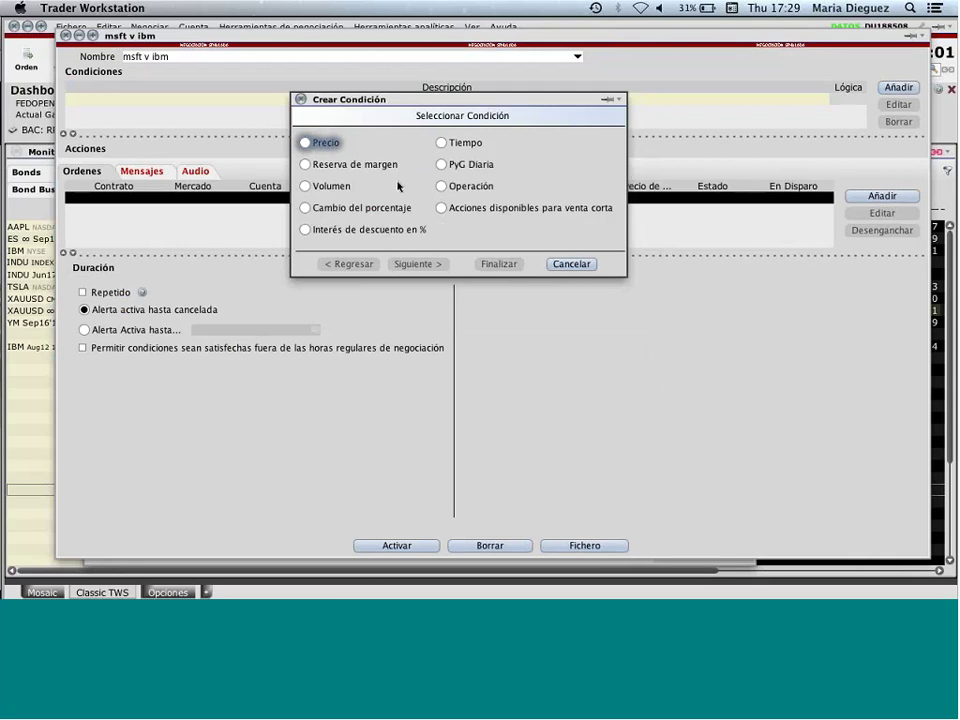
left_click(326, 166)
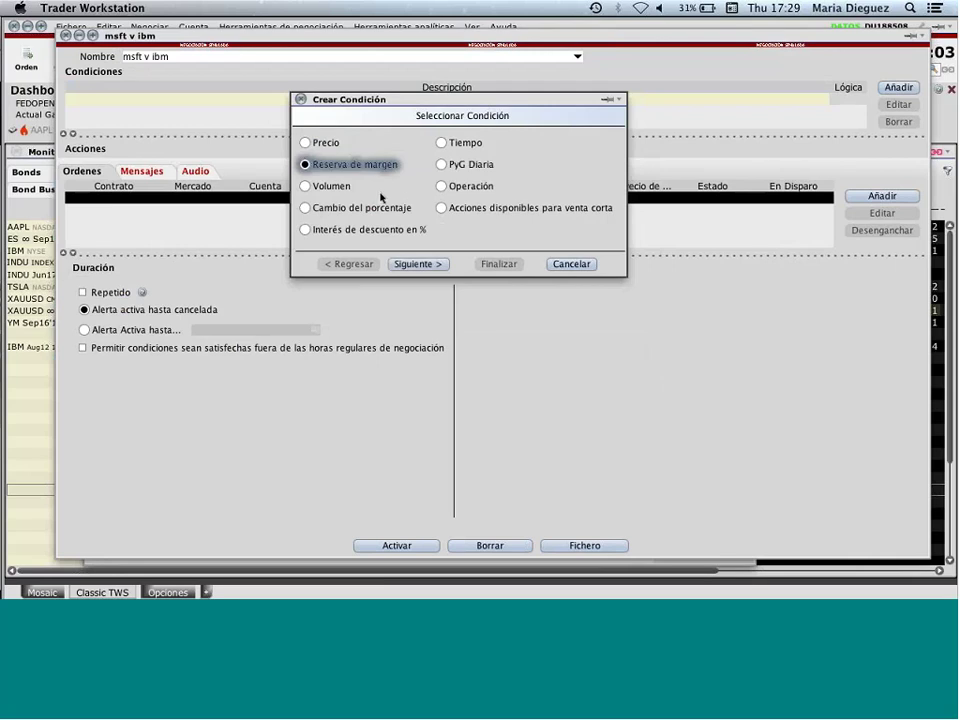
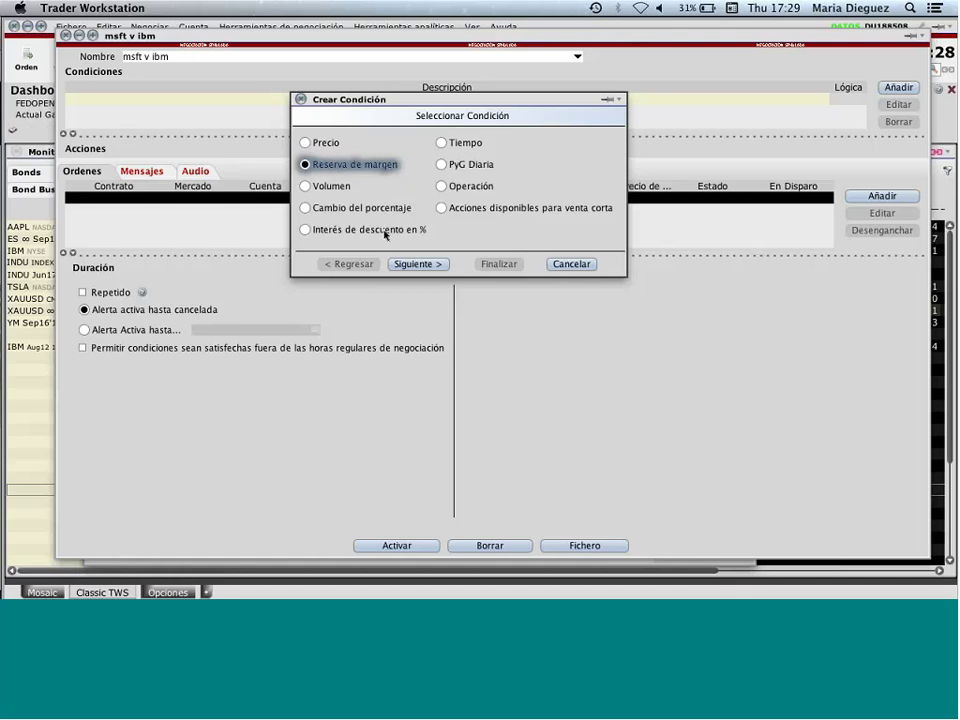
left_click(420, 264)
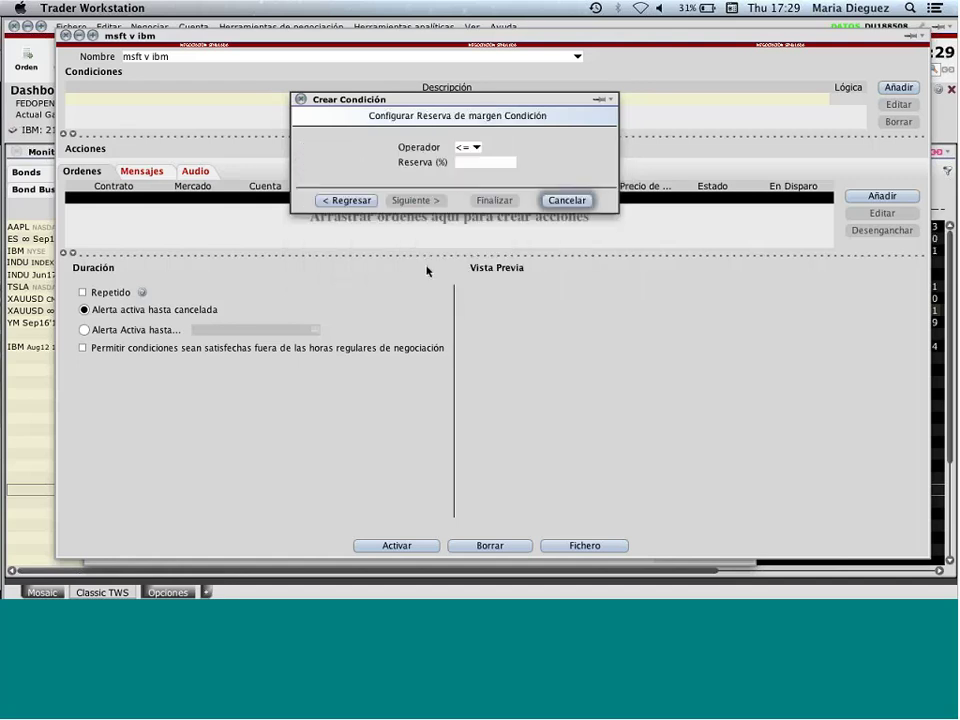
left_click(476, 164)
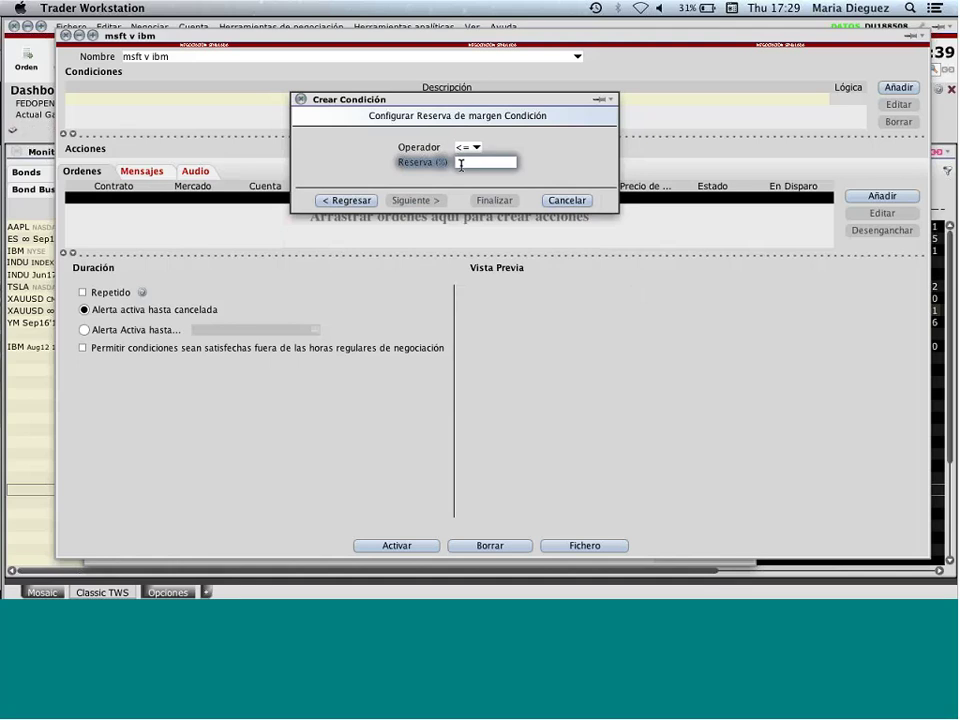
type("30")
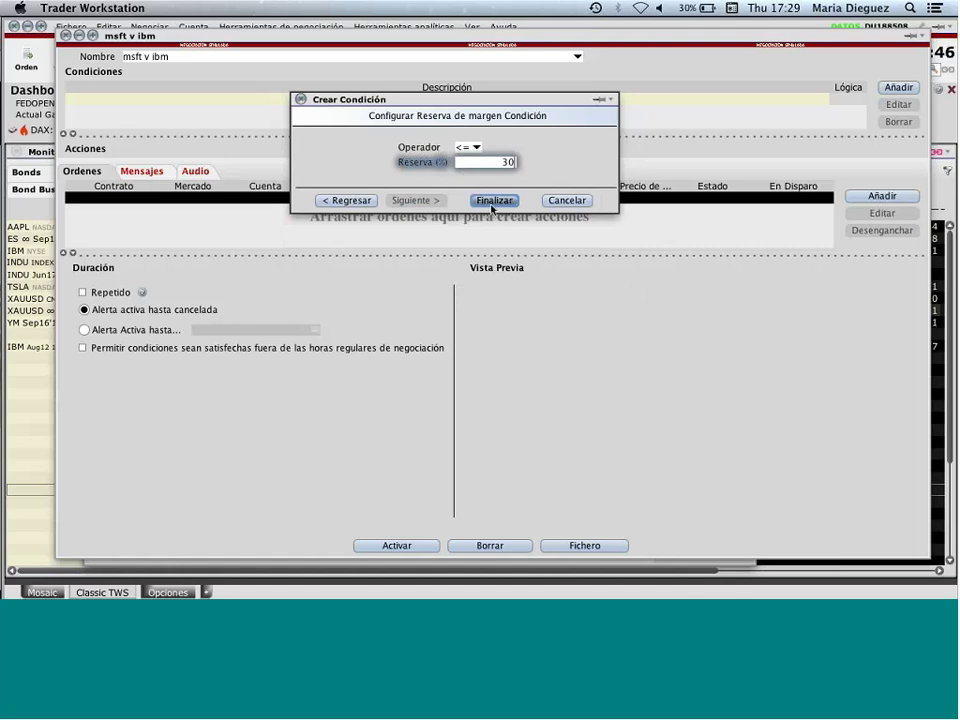
left_click(476, 149)
left_click(477, 152)
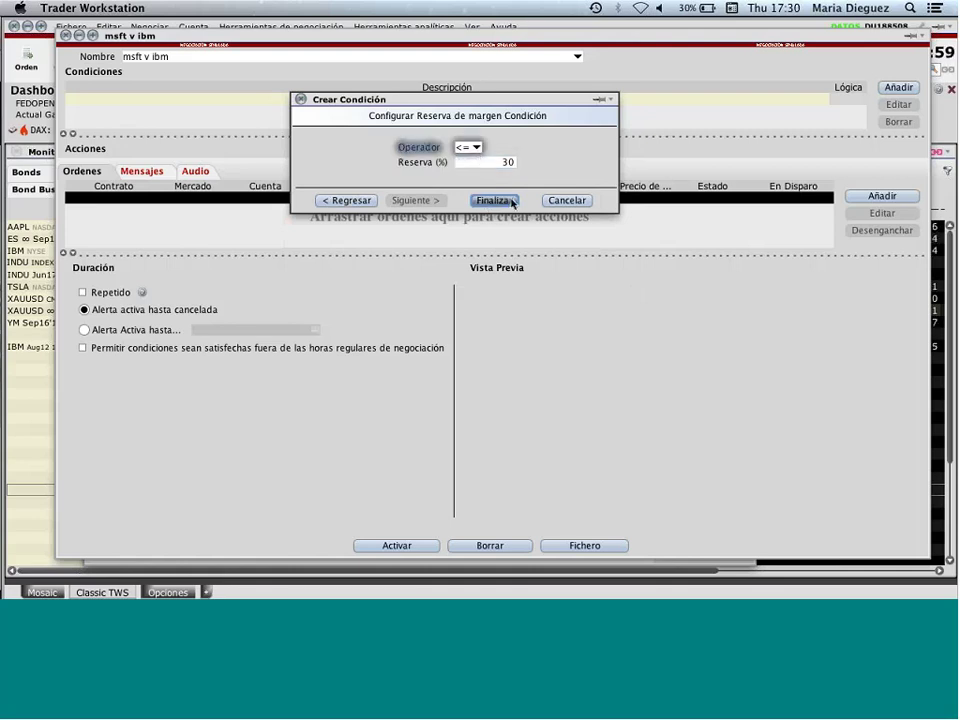
left_click(564, 202)
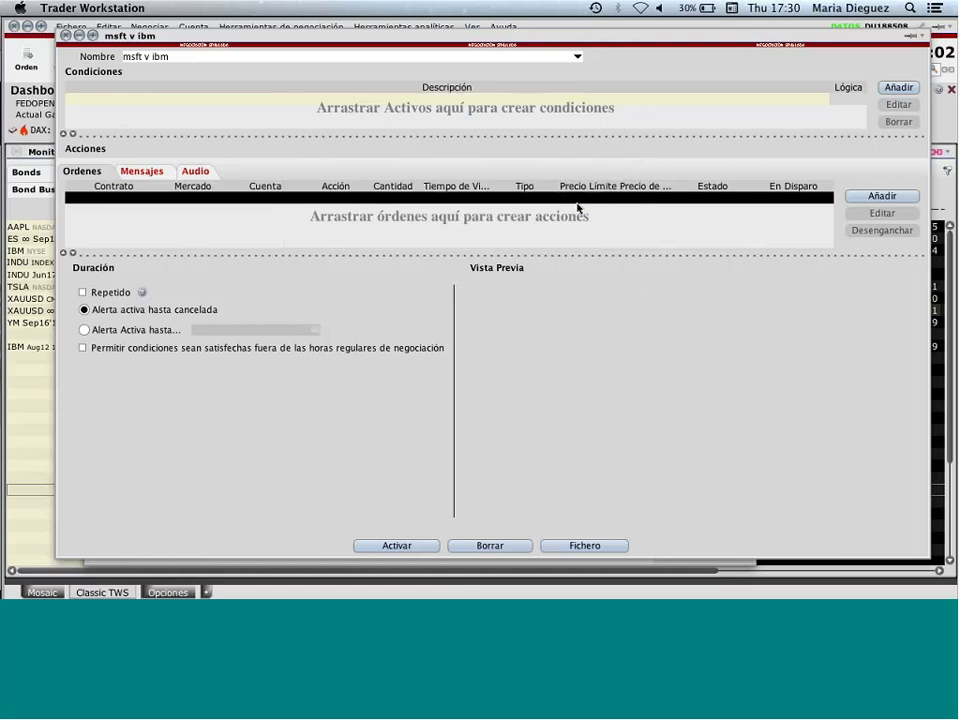
Step: Start a price condition for the alert on the MSFT IBIS stock routed through SMART, with the operator <=
left_click(893, 87)
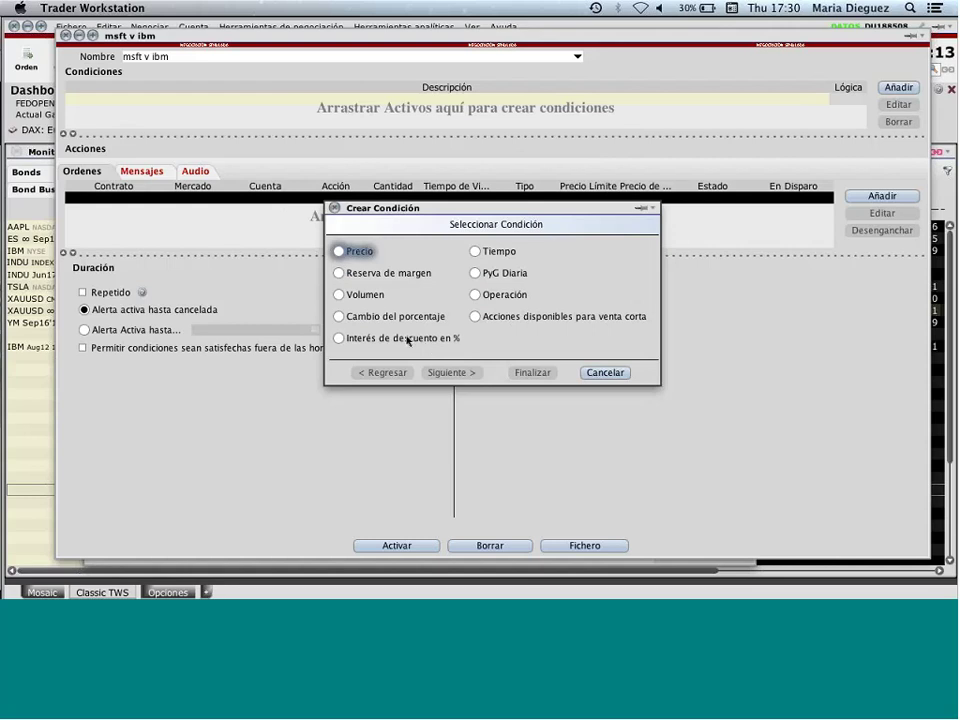
left_click(340, 253)
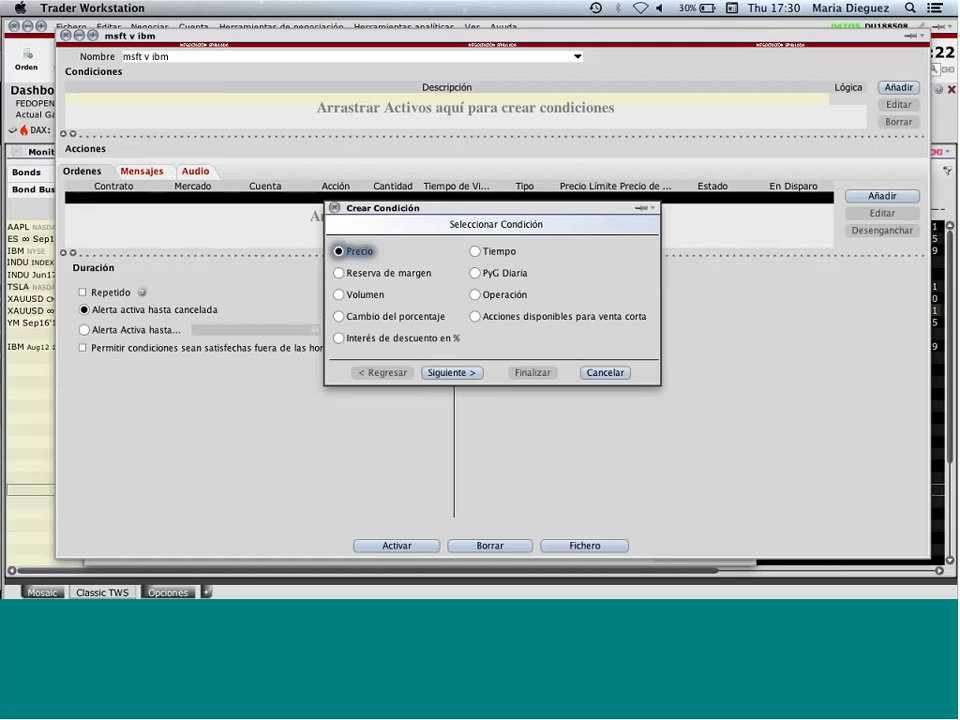
left_click_drag(443, 204, 424, 164)
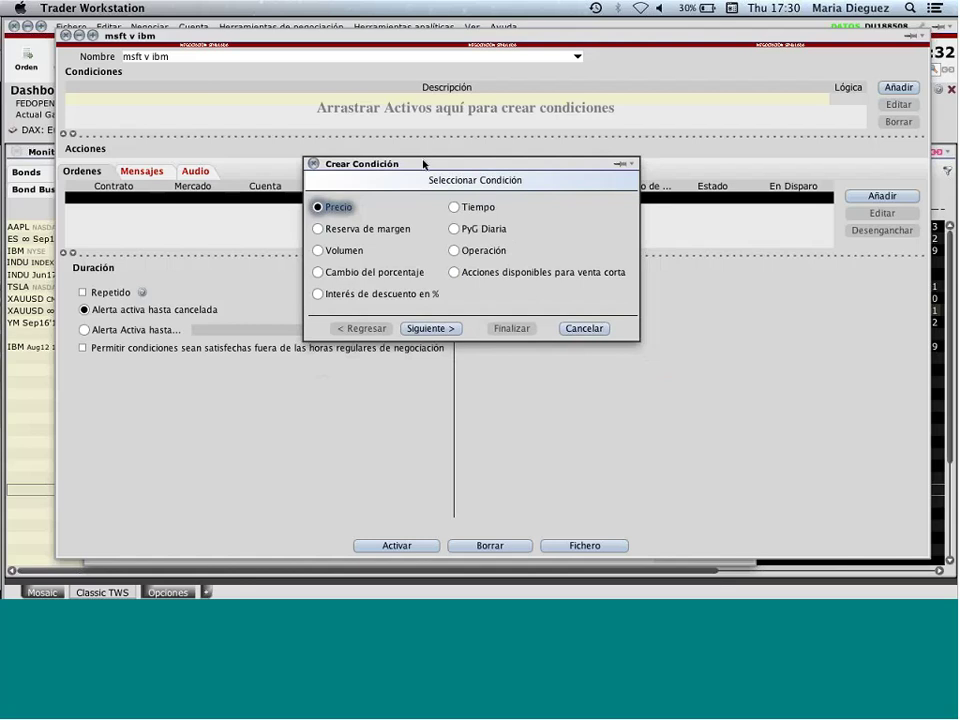
left_click(430, 328)
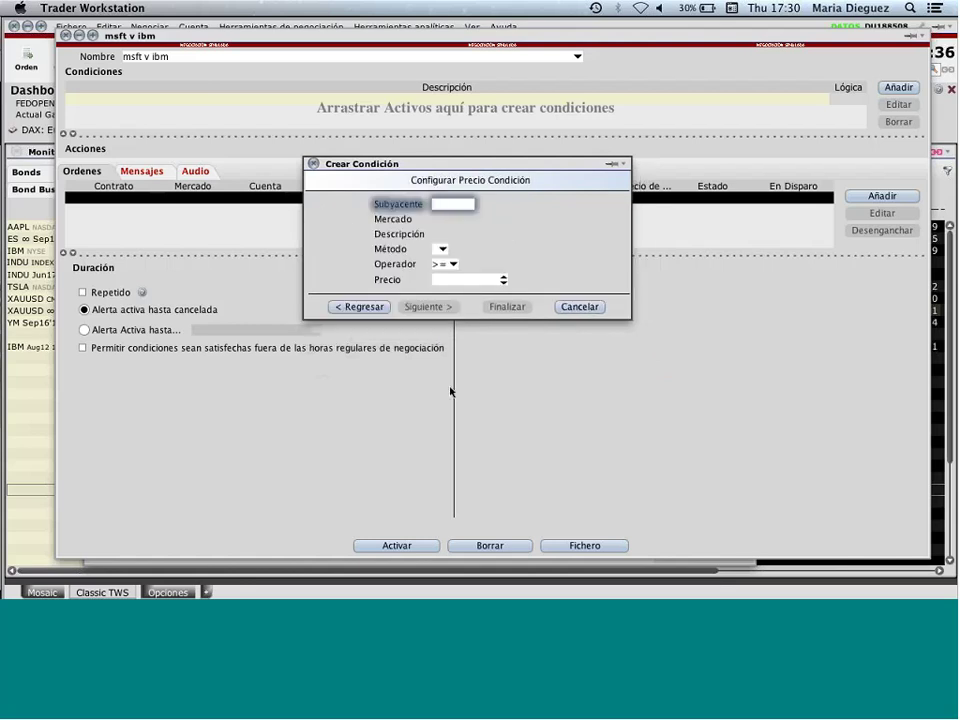
type("msft")
key("Return")
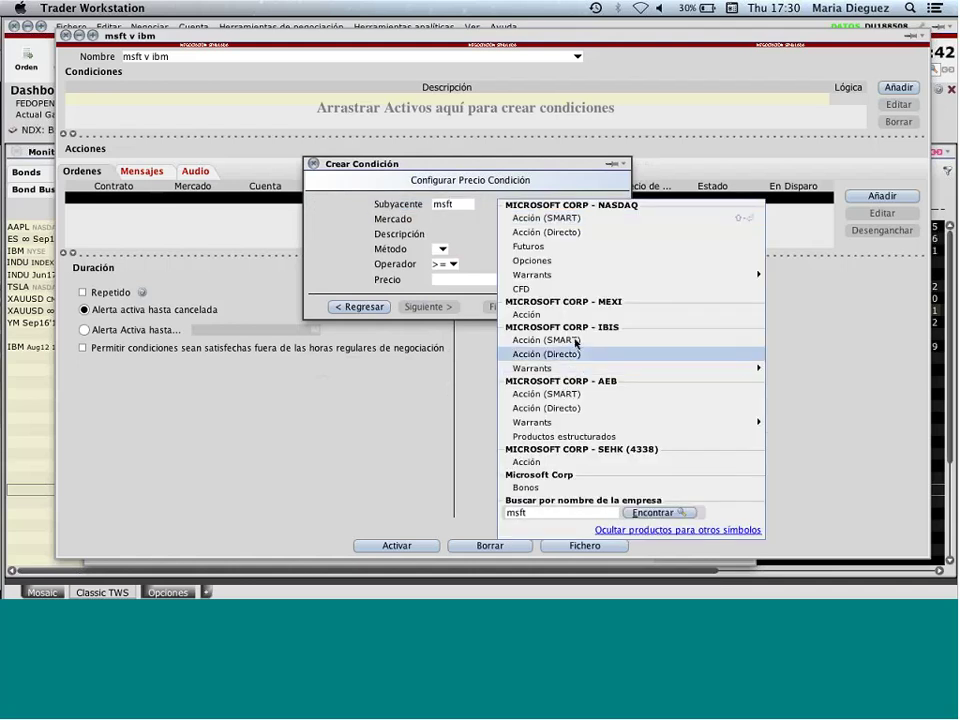
left_click(538, 343)
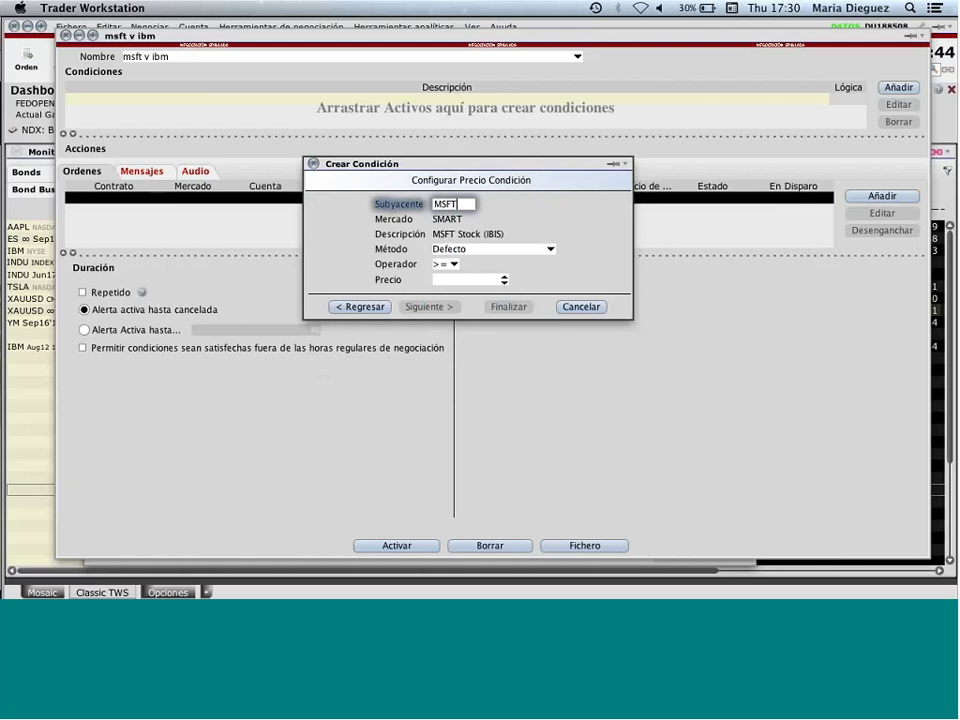
left_click(455, 265)
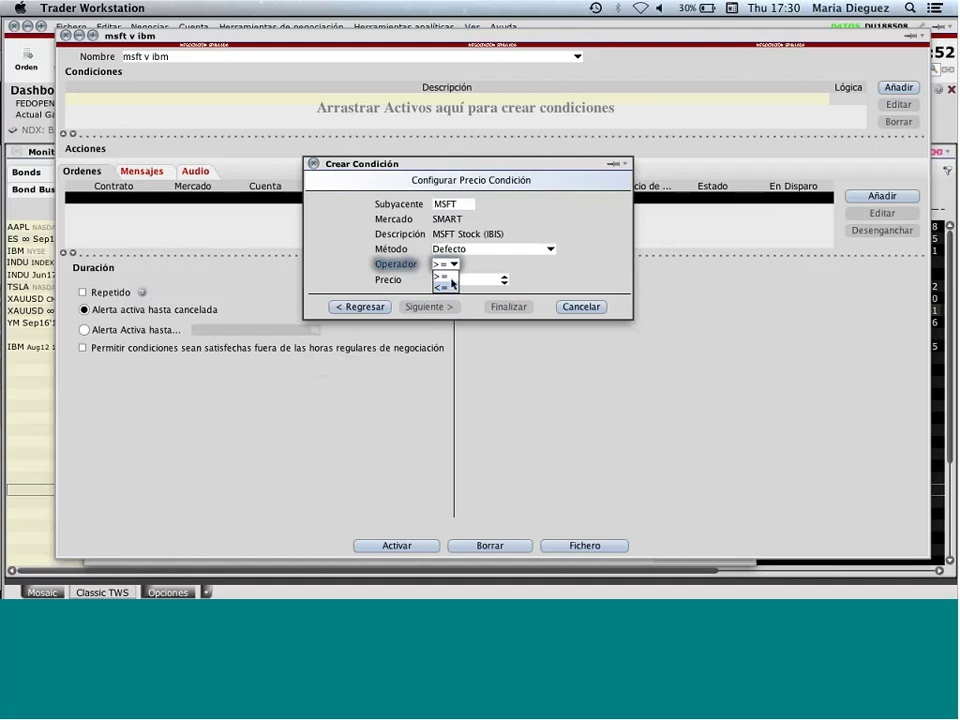
left_click(450, 288)
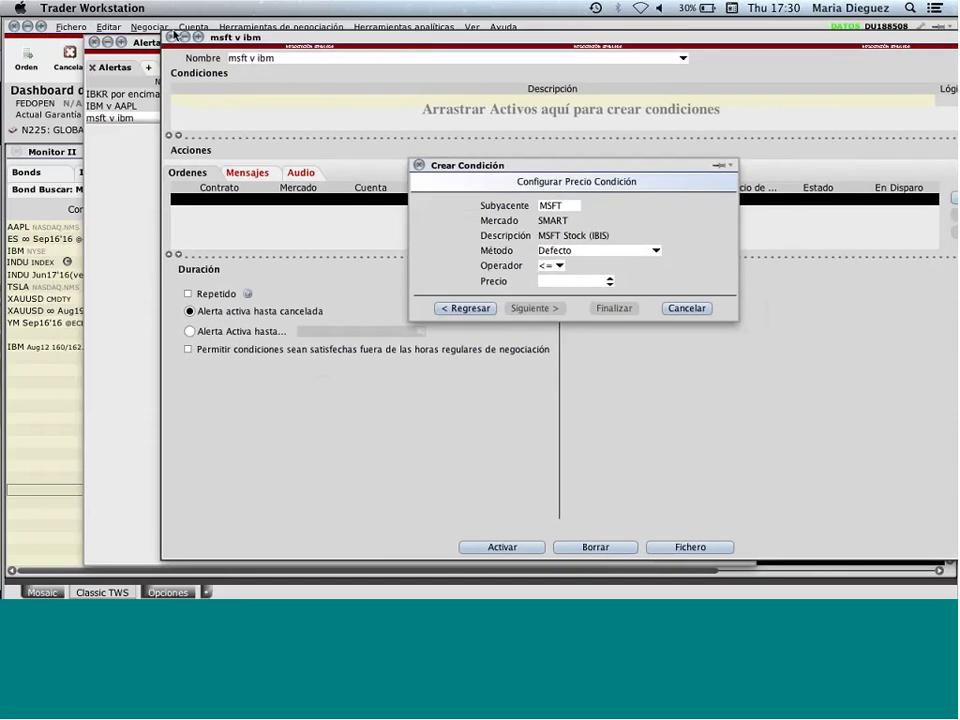
Step: Clear the alert windows out of the way and add the MSFT NASDAQ stock (SMART) to an empty row of the watchlist
left_click(107, 42)
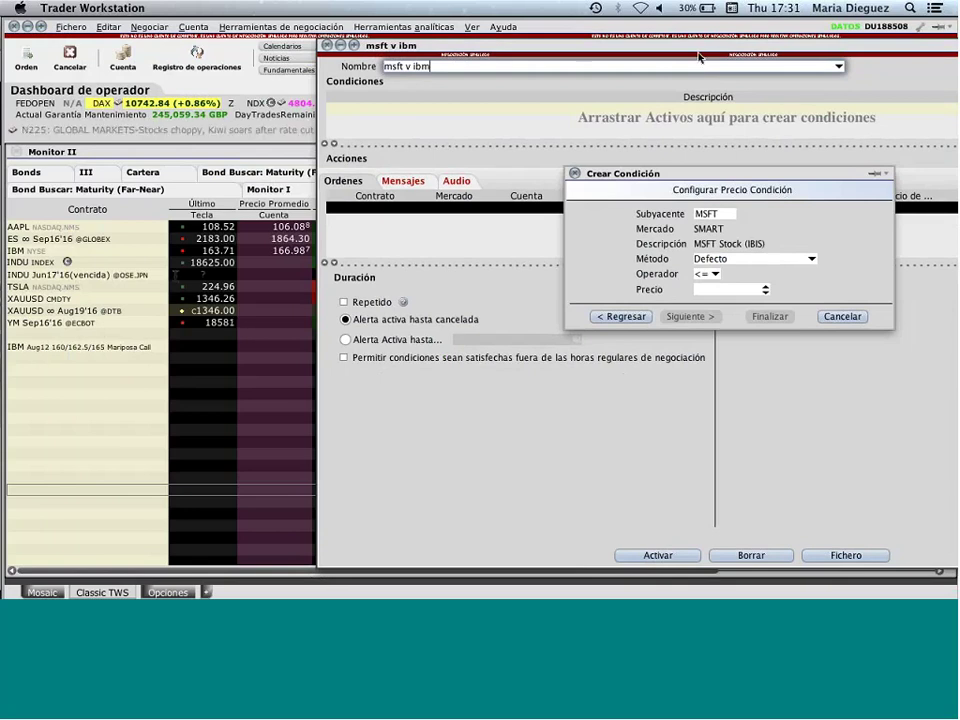
left_click_drag(698, 57, 408, 47)
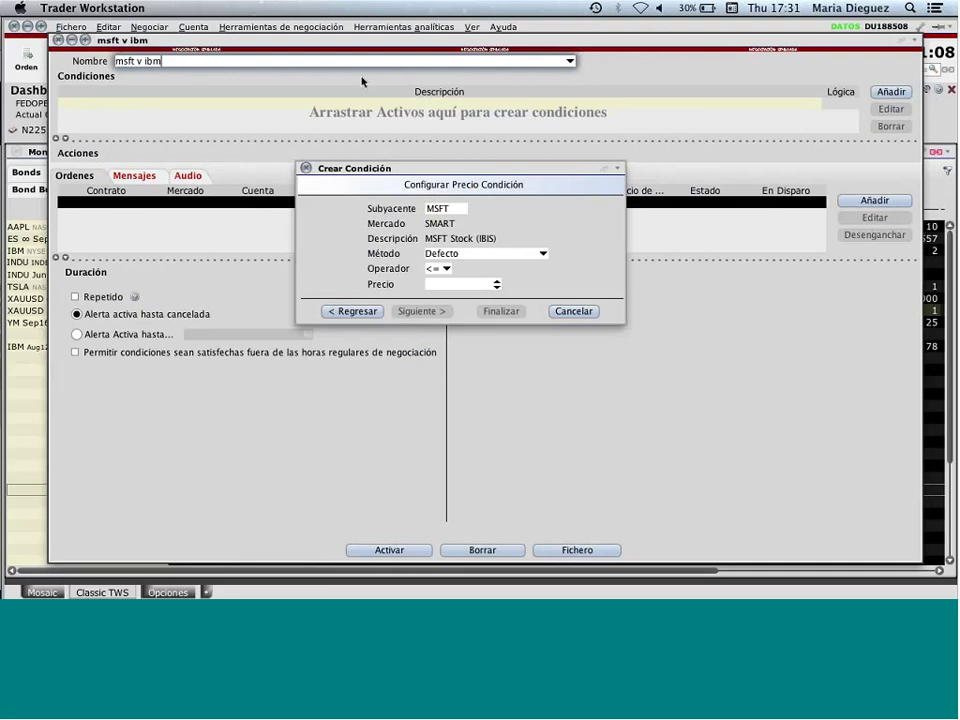
left_click_drag(285, 42, 700, 31)
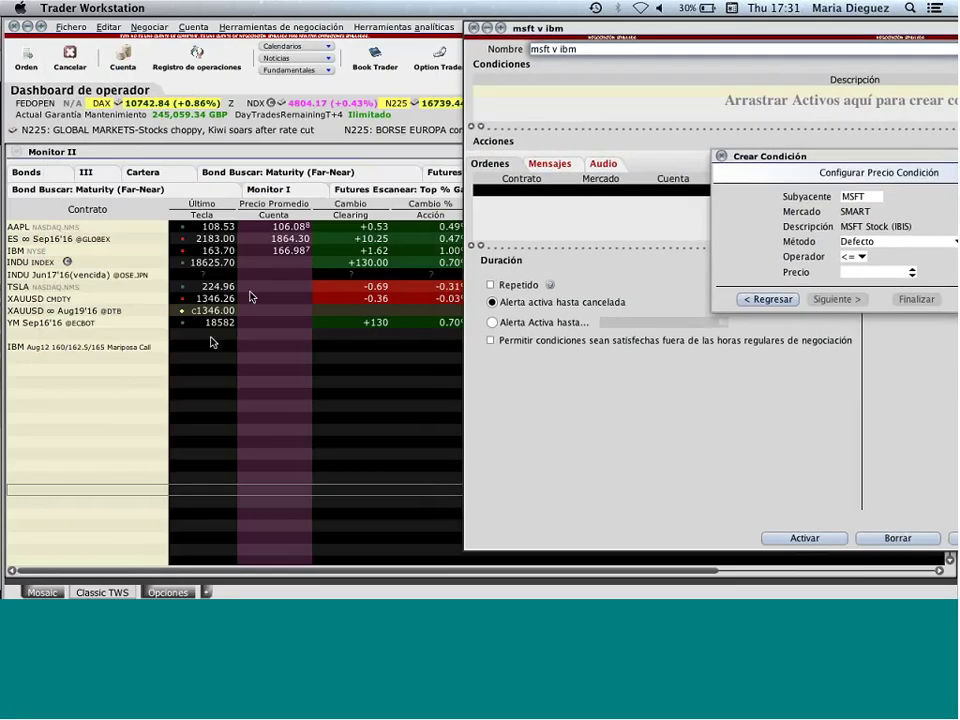
left_click(129, 368)
type("ms")
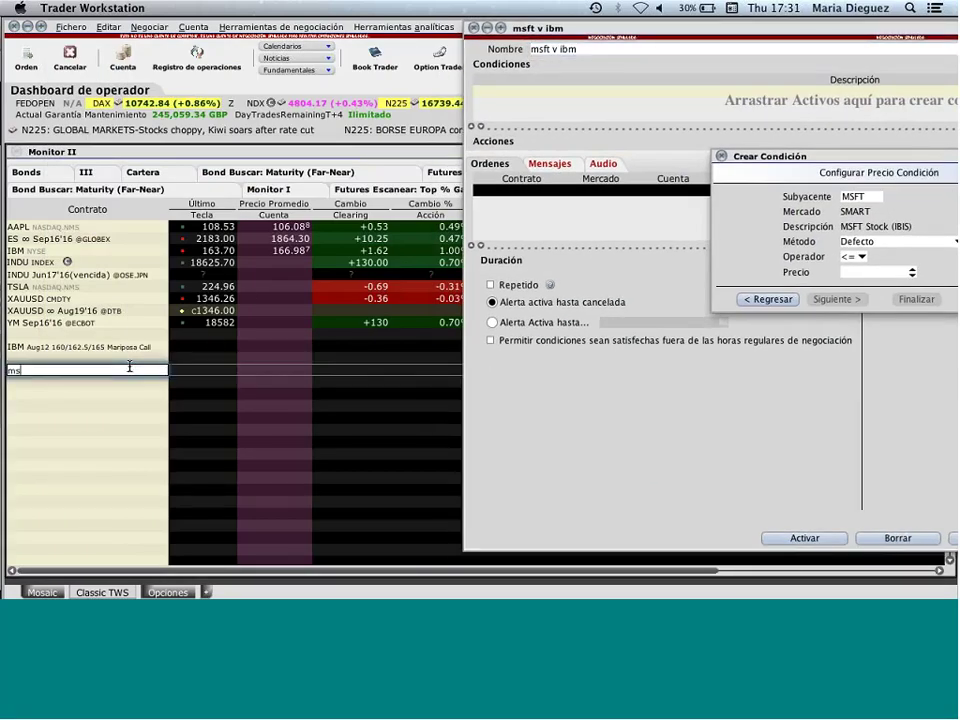
type("ft")
key("Return")
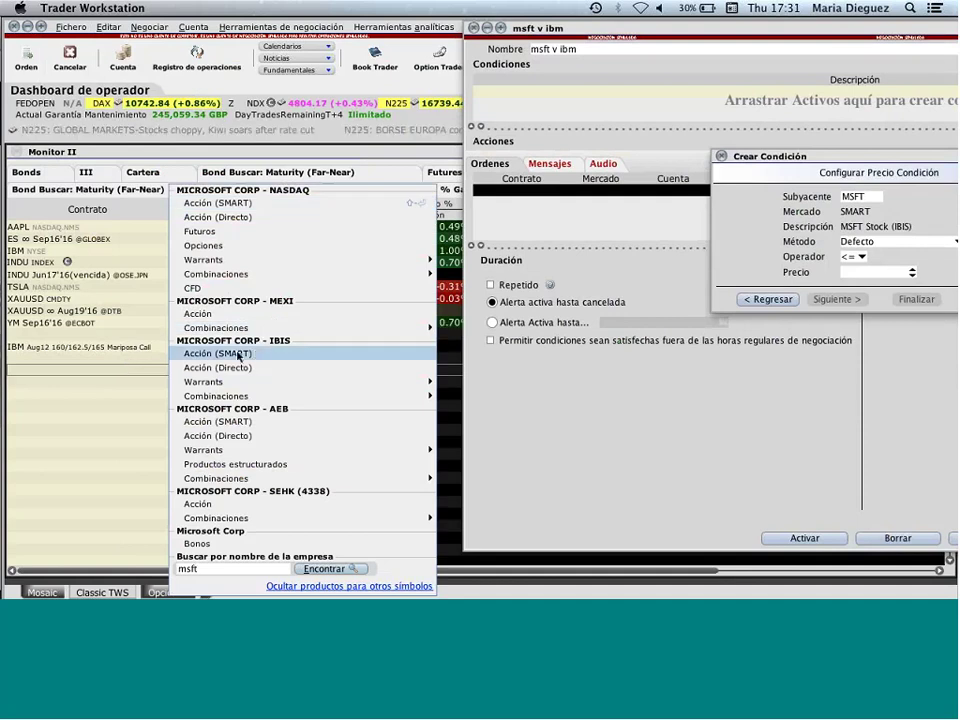
left_click(220, 207)
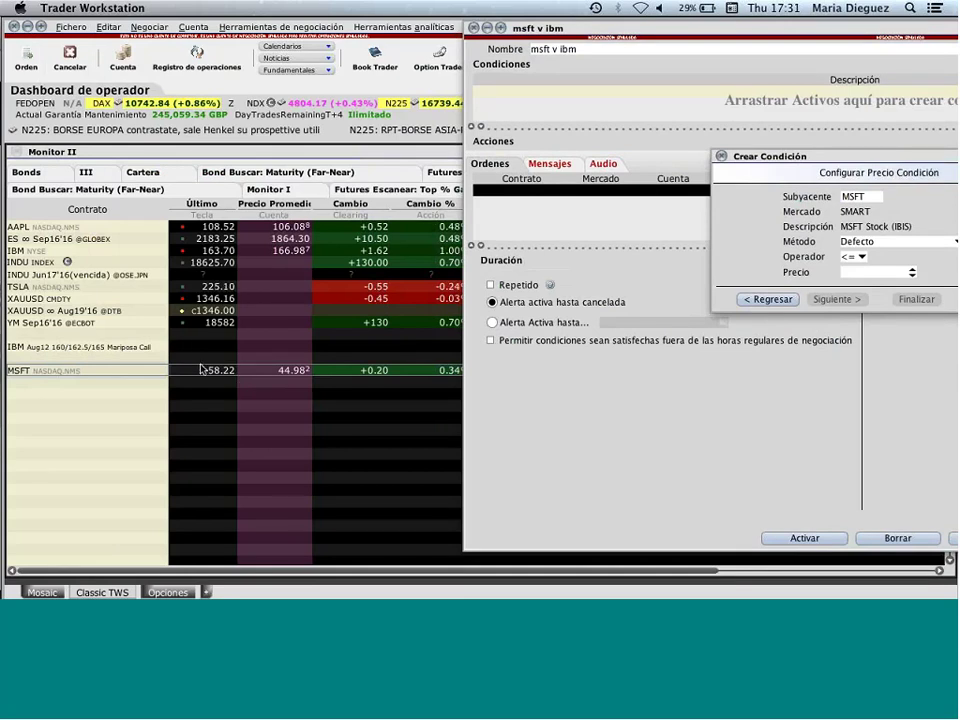
Step: Set the MSFT condition's price to 55, finish the condition and keep its logic as Y
left_click(591, 69)
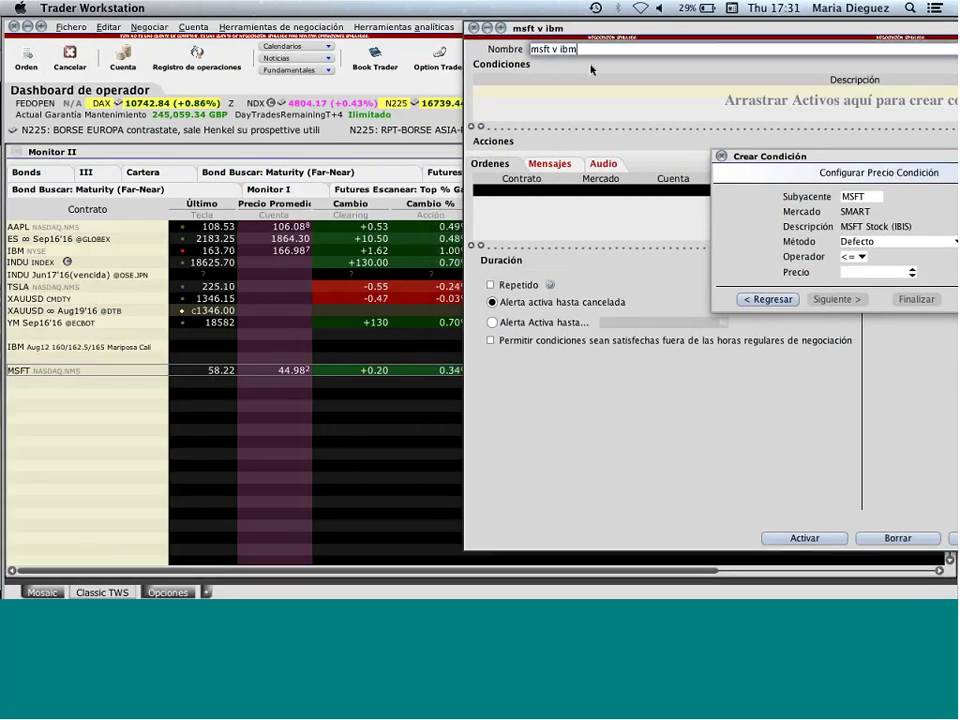
left_click_drag(702, 29, 448, 47)
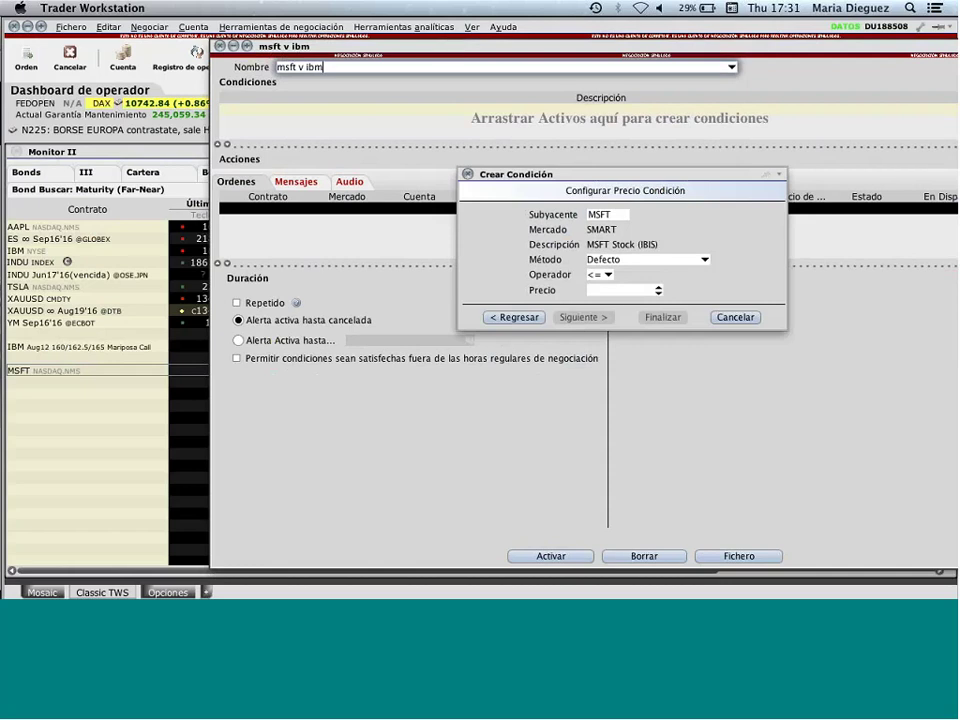
left_click(625, 291)
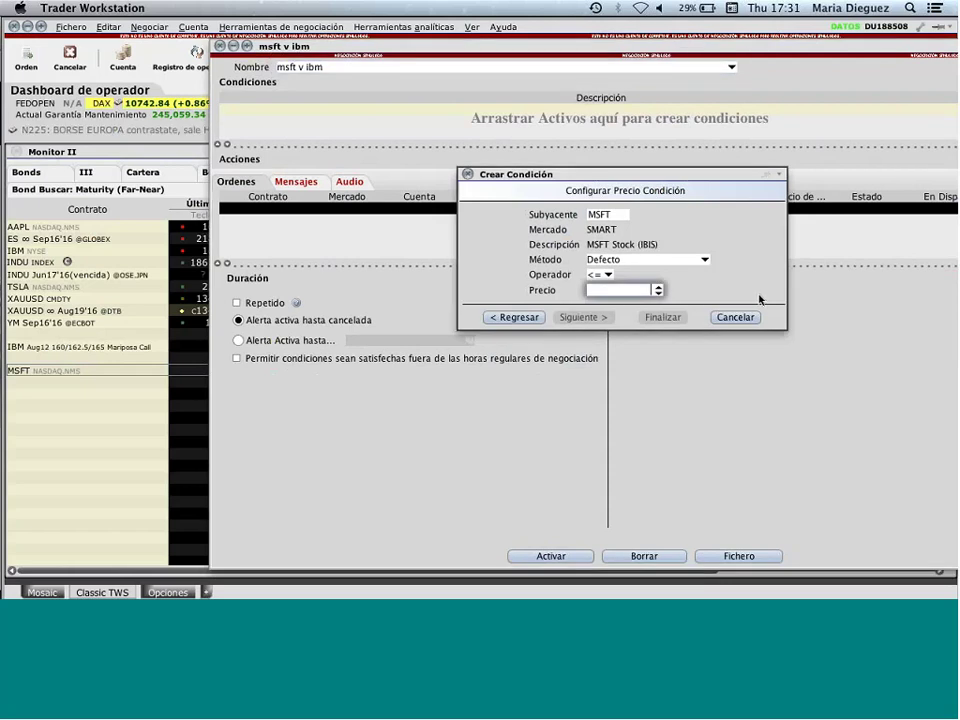
type("55")
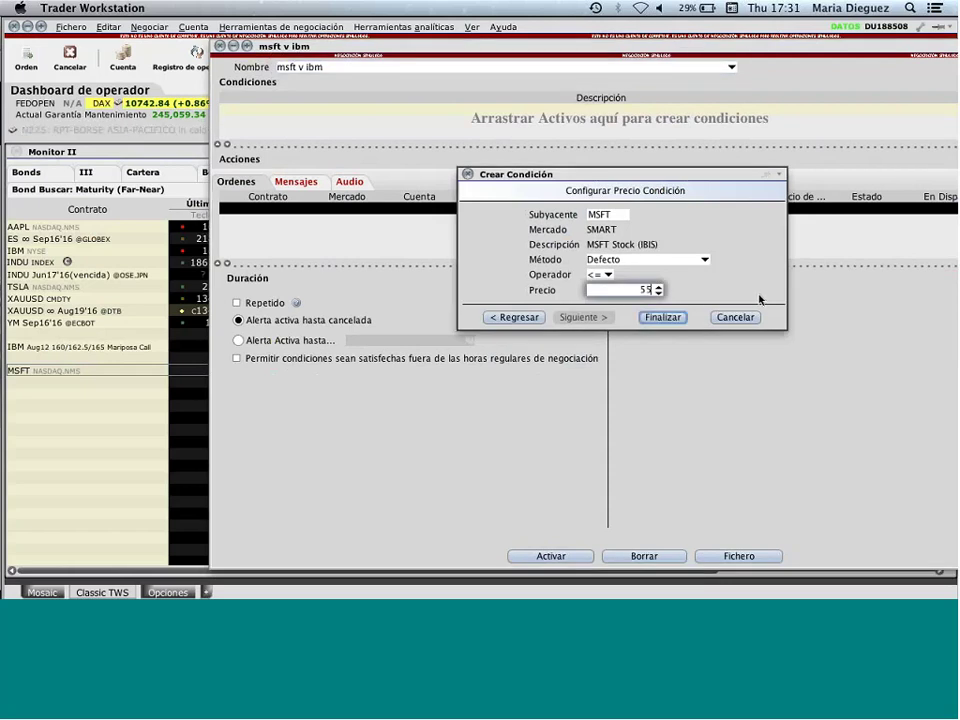
left_click(661, 317)
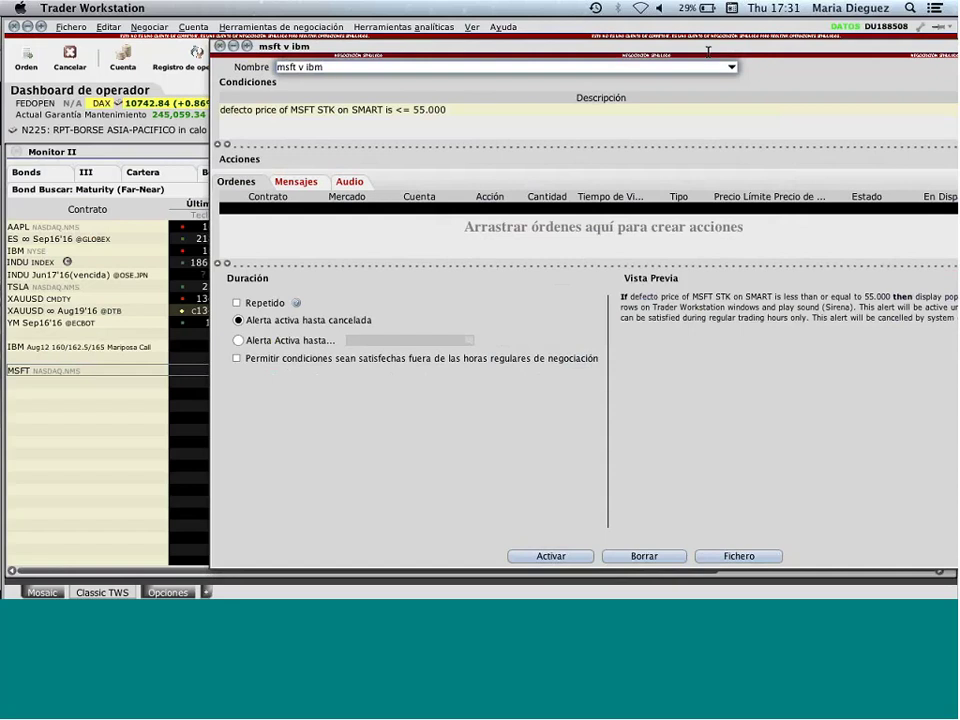
left_click_drag(707, 47, 565, 43)
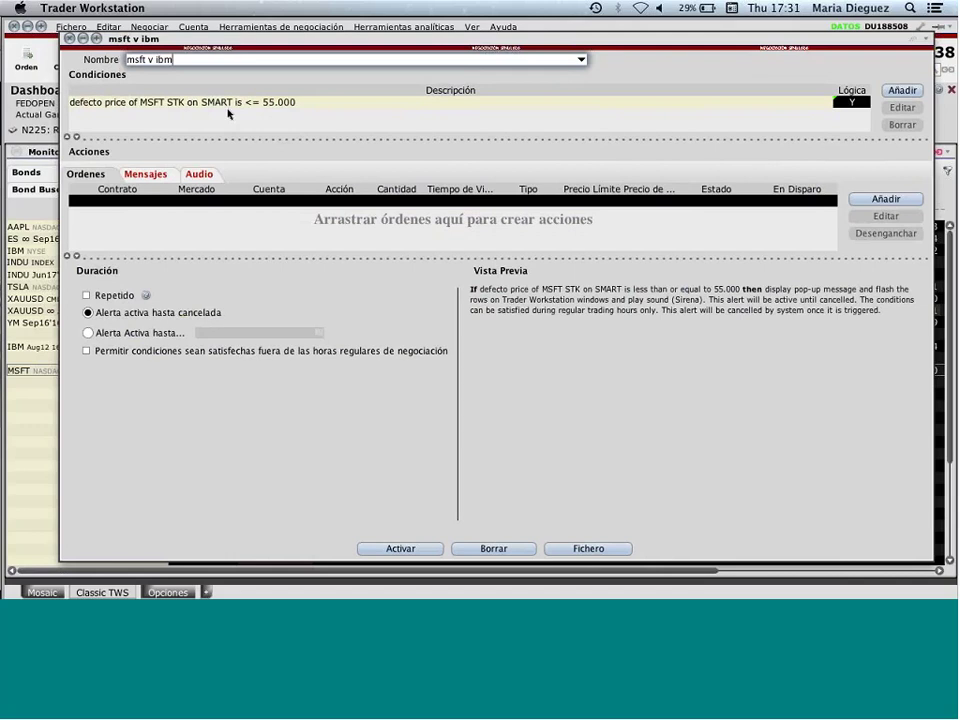
left_click(865, 103)
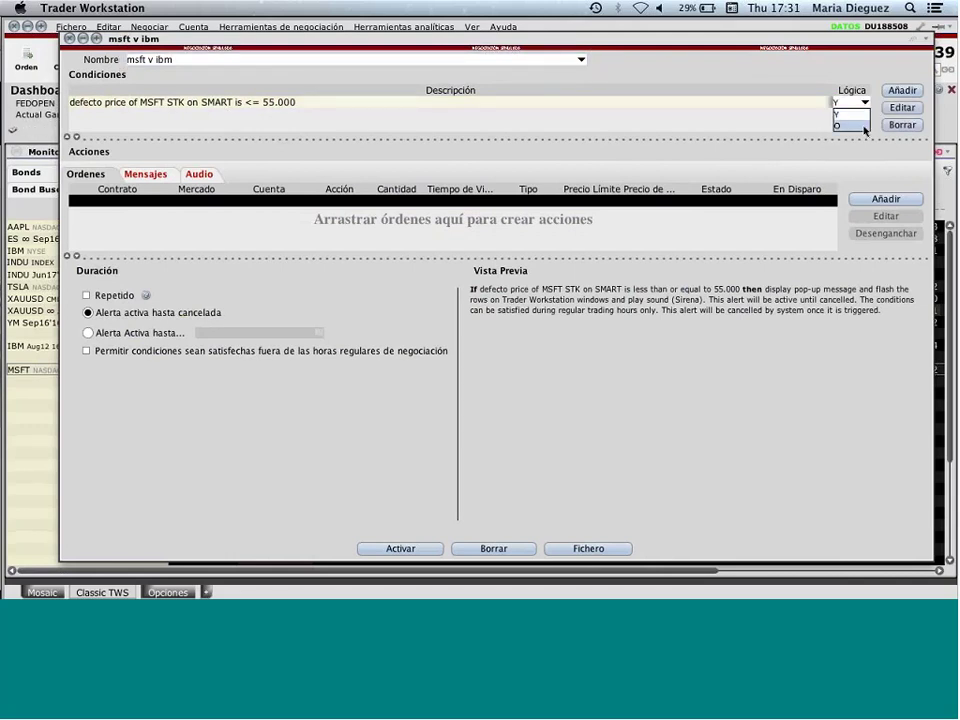
left_click(856, 116)
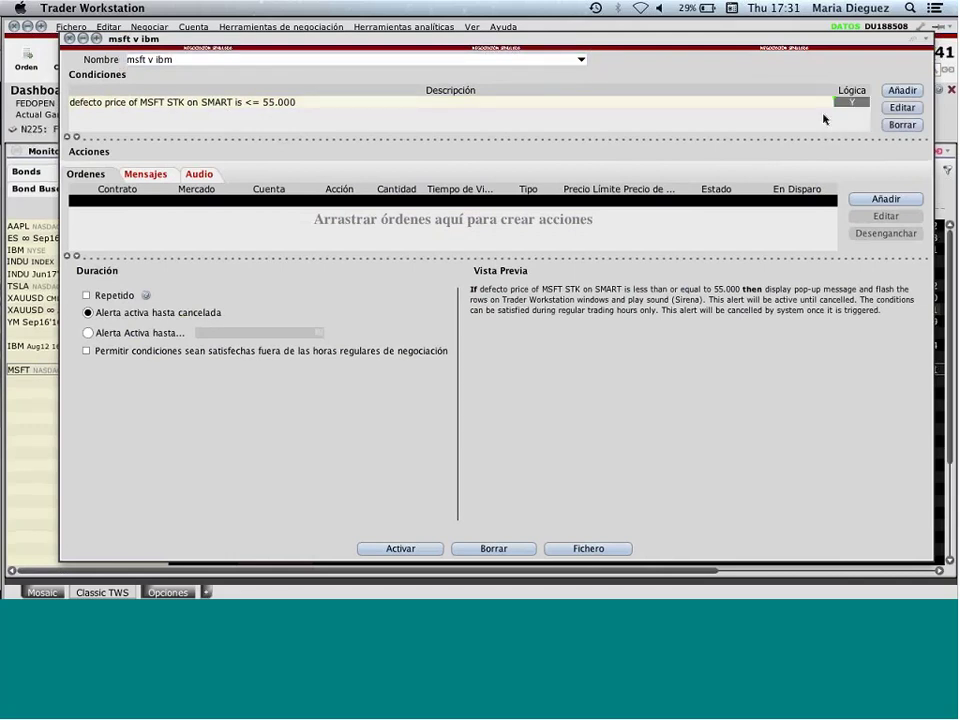
Step: Add a second price condition to the alert for the AAPL NASDAQ stock (SMART) at >= 115
left_click(902, 91)
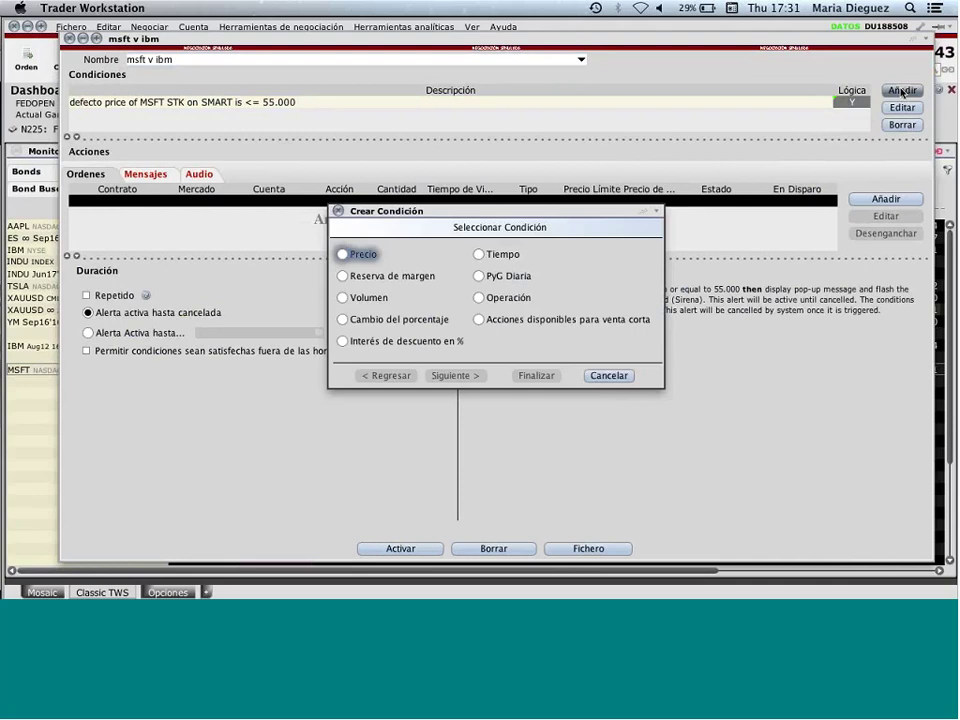
left_click(343, 254)
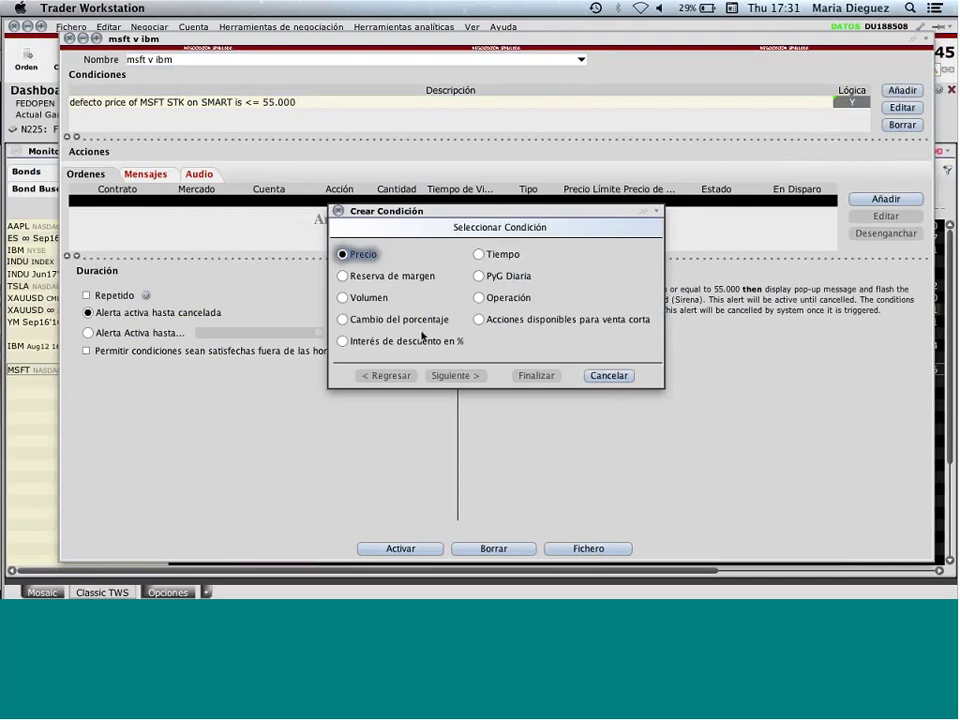
left_click(452, 376)
type("aapl")
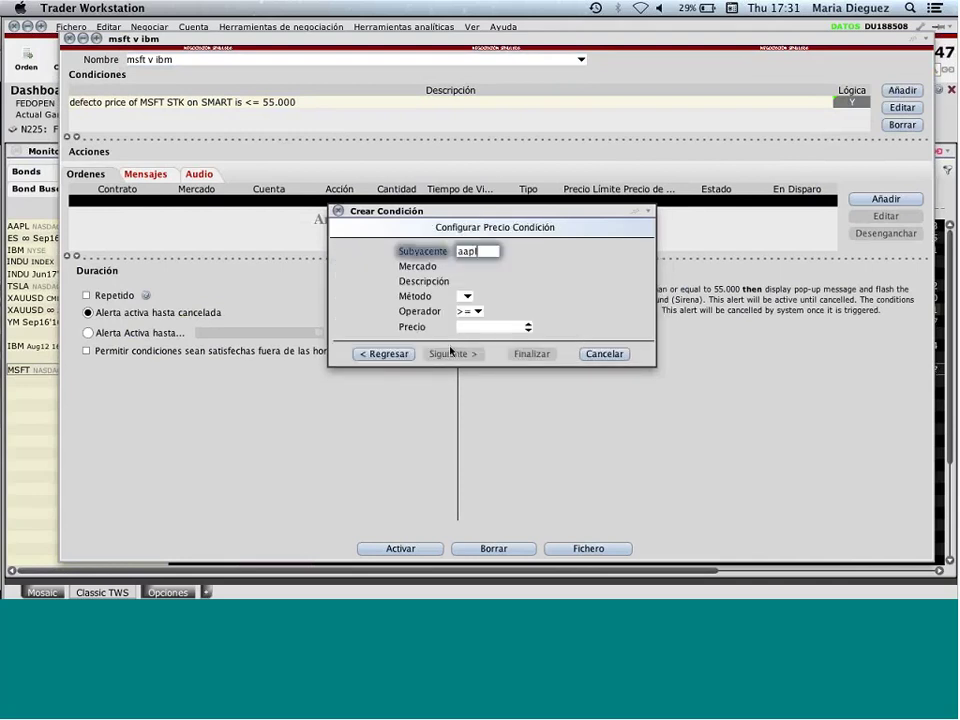
left_click_drag(307, 38, 357, 46)
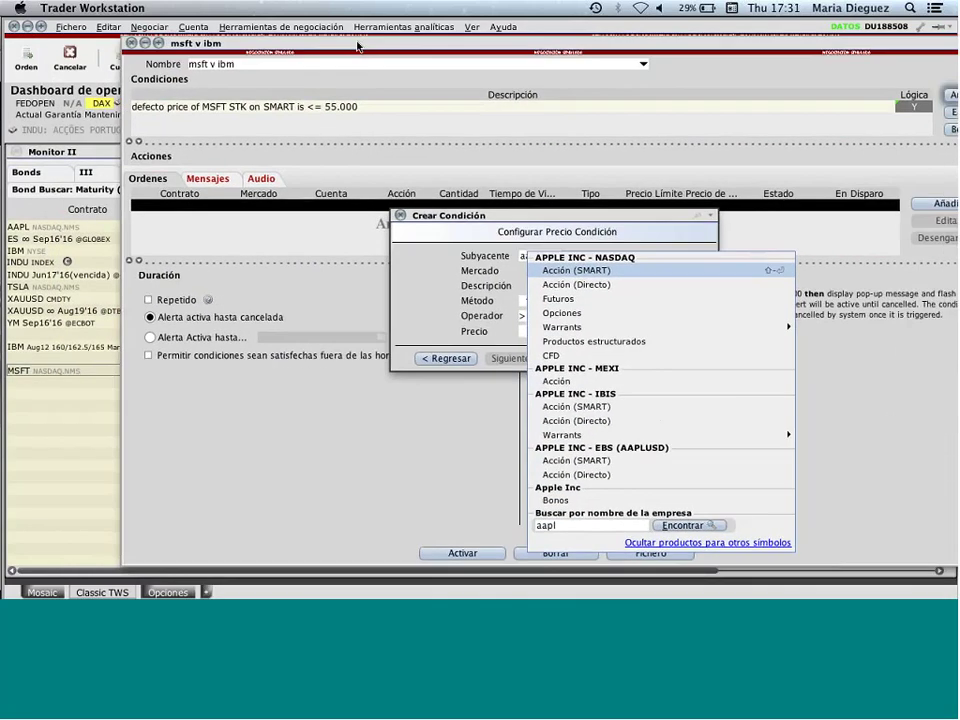
left_click(576, 270)
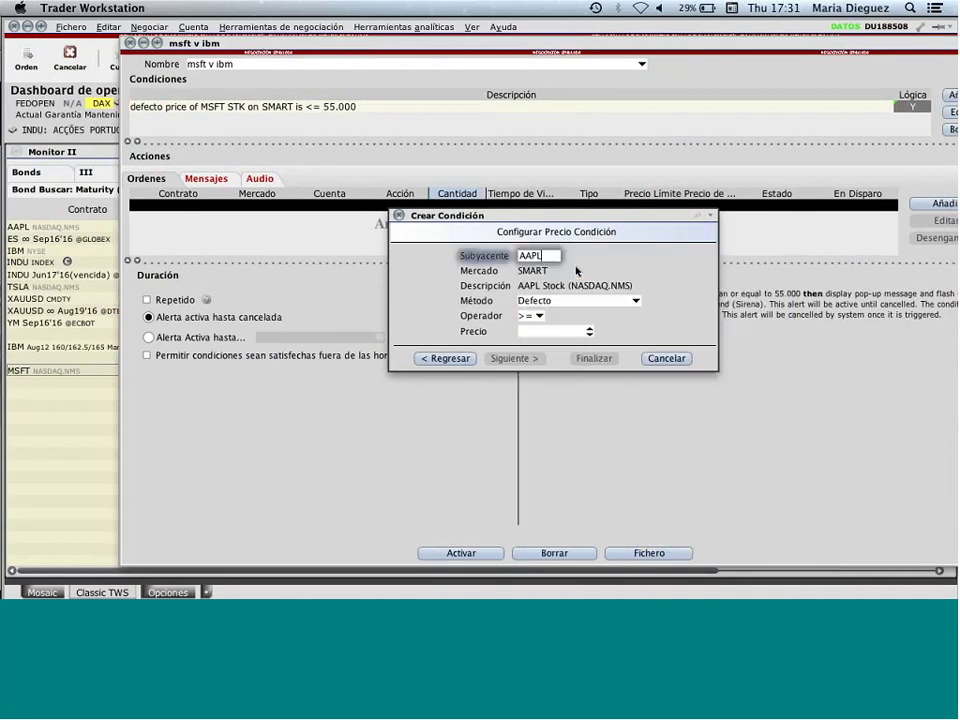
left_click(574, 331)
type("115")
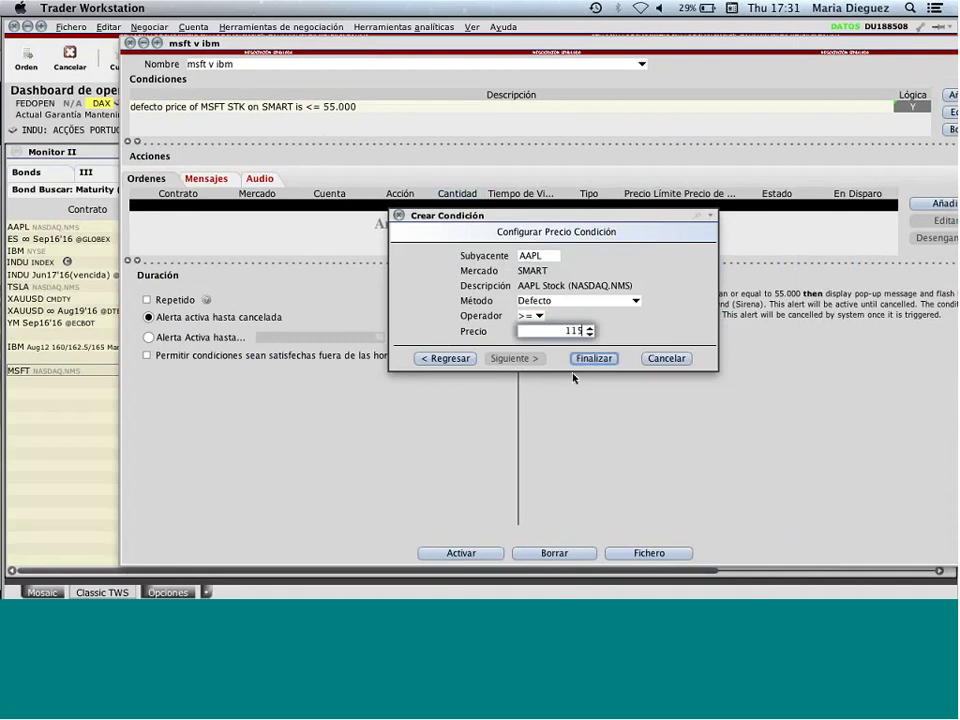
left_click(596, 358)
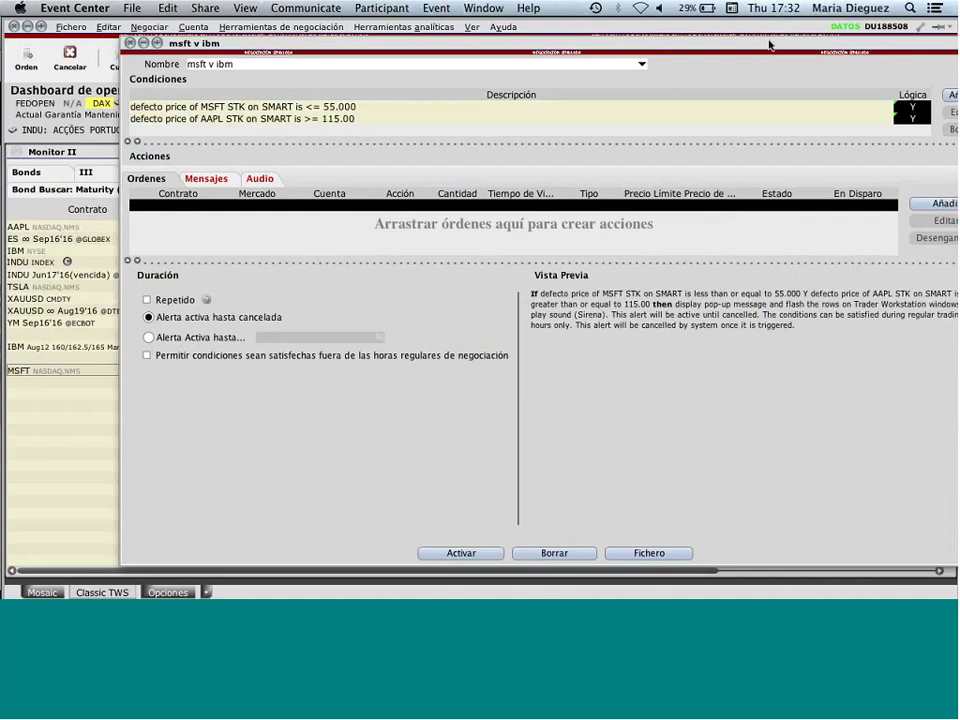
Step: Add an order for the MSFT NASDAQ stock (SMART) to the alert's order actions
left_click_drag(578, 40, 533, 40)
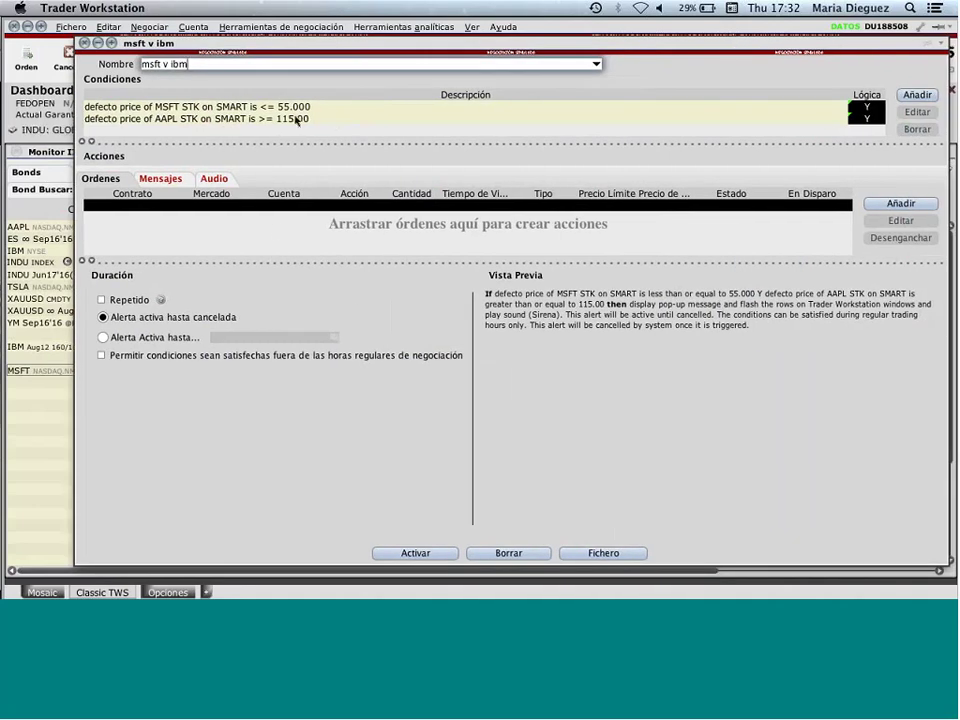
left_click(136, 207)
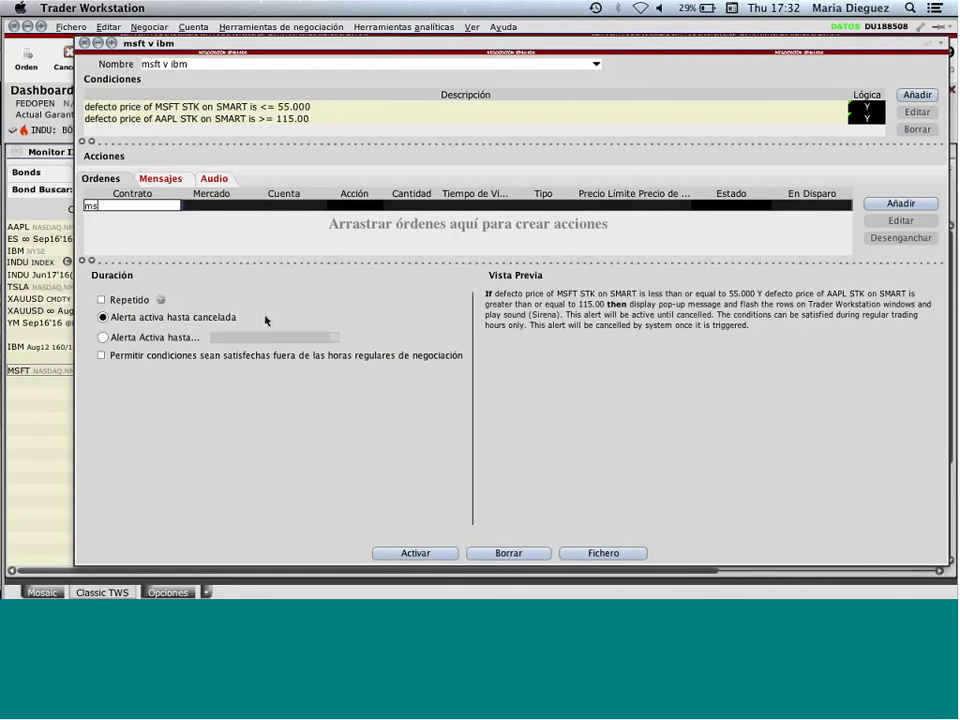
key("Return")
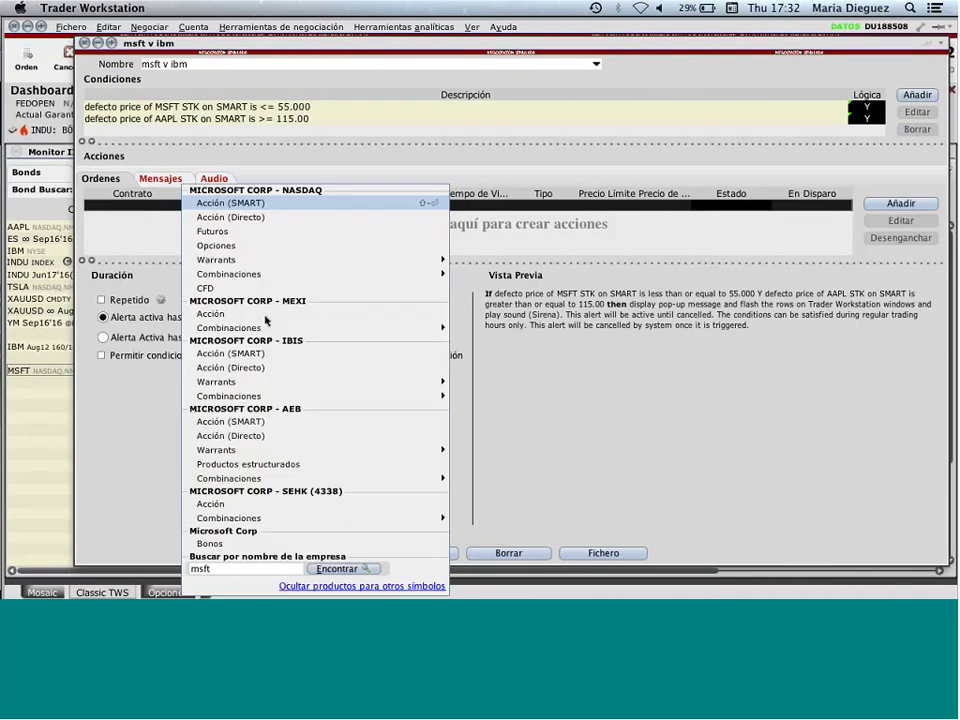
left_click(253, 205)
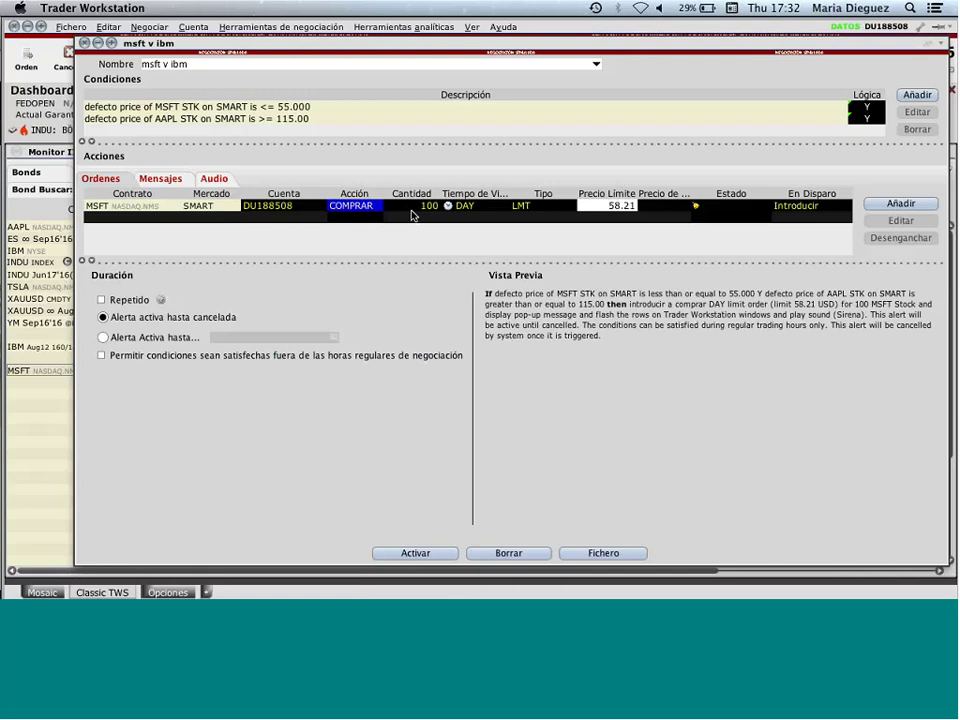
Step: Set the MSFT order's limit price to 54.97
left_click(626, 209)
key("BackSpace")
key("BackSpace")
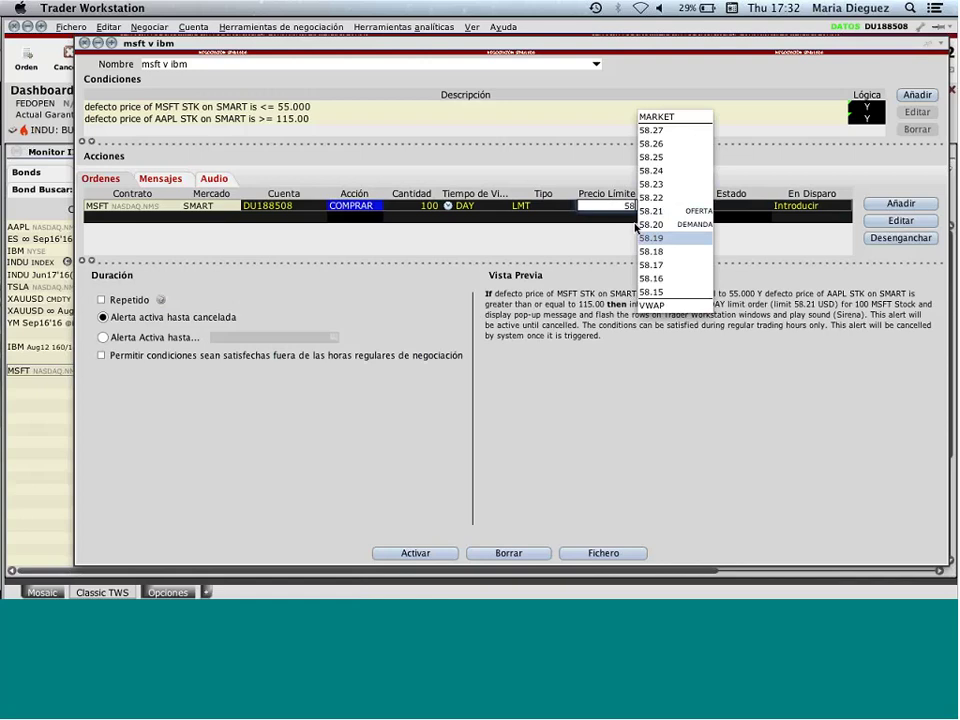
type("4.97")
key("Return")
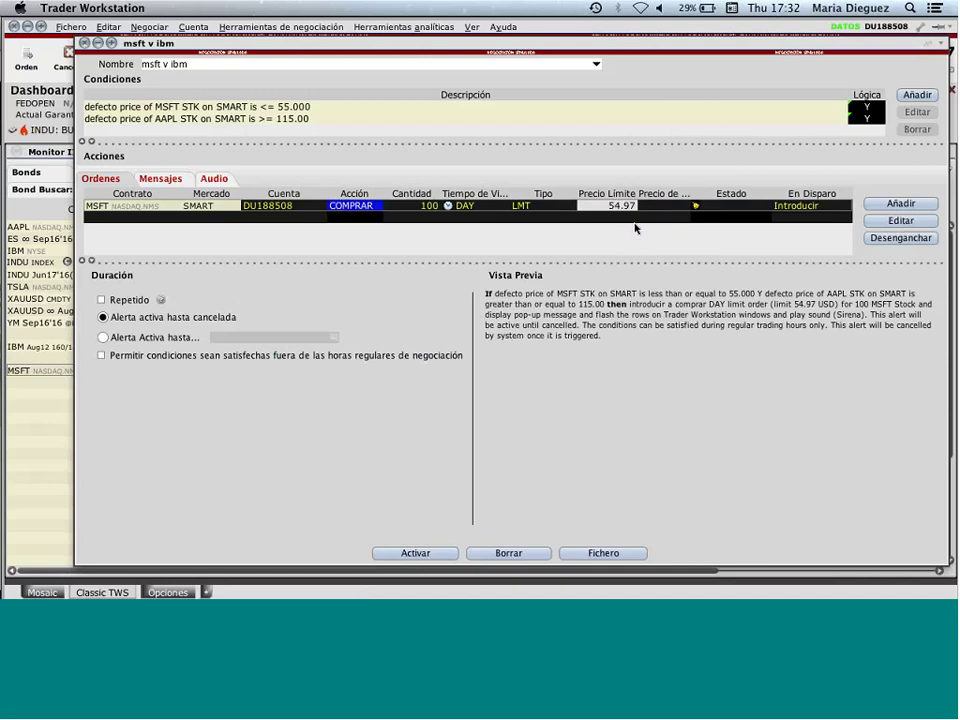
Step: Keep the MSFT order's on-trigger action as Introducir, activate the alert and acknowledge the time-in-force notice
left_click(811, 207)
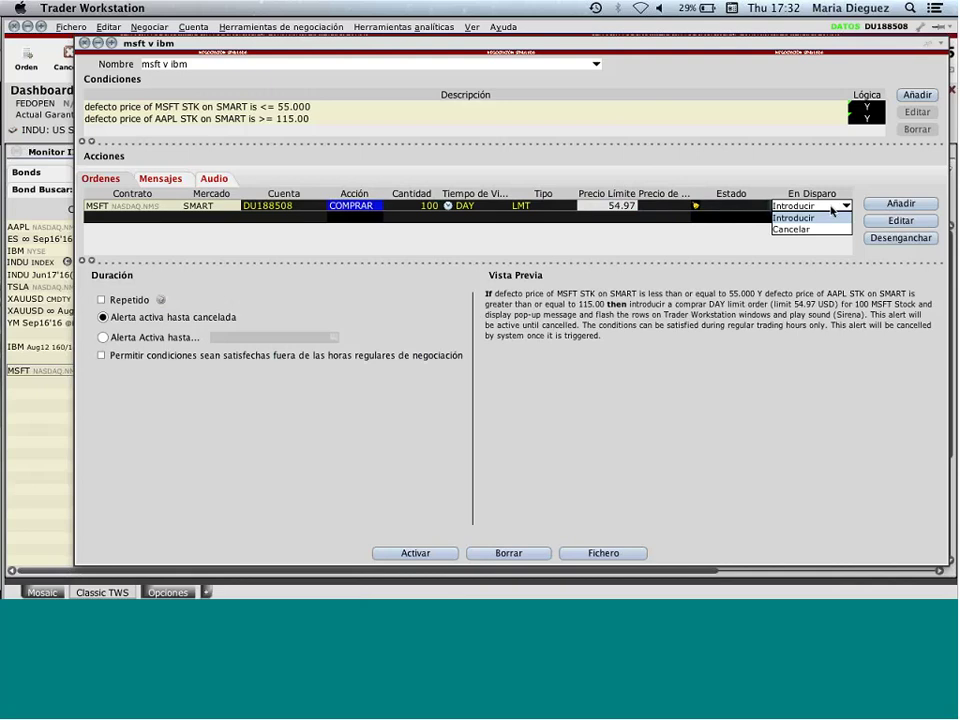
left_click(793, 212)
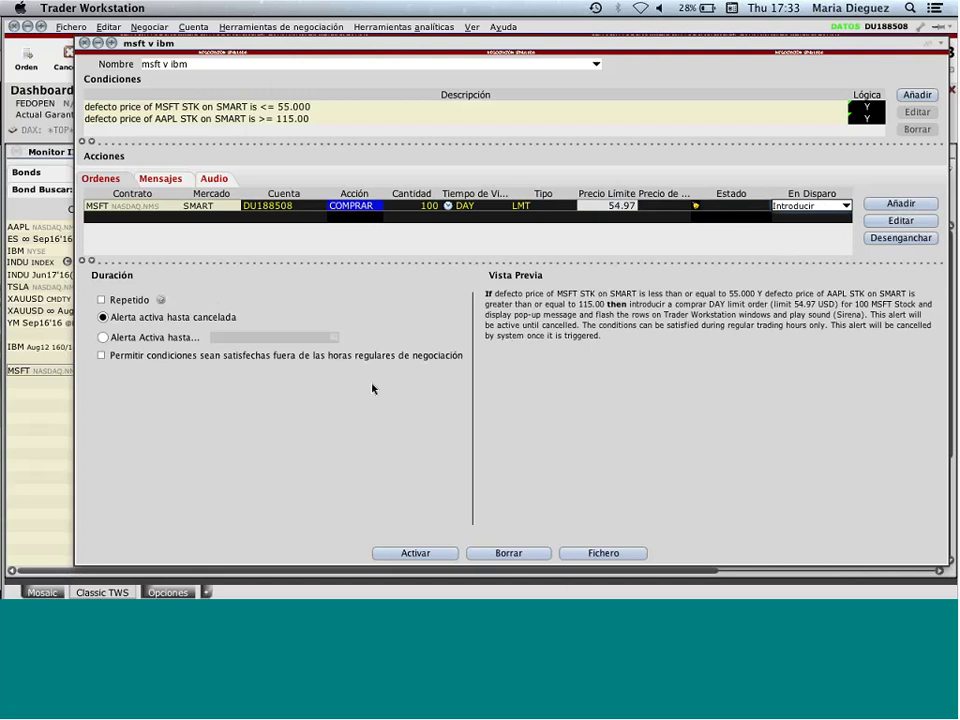
left_click(433, 557)
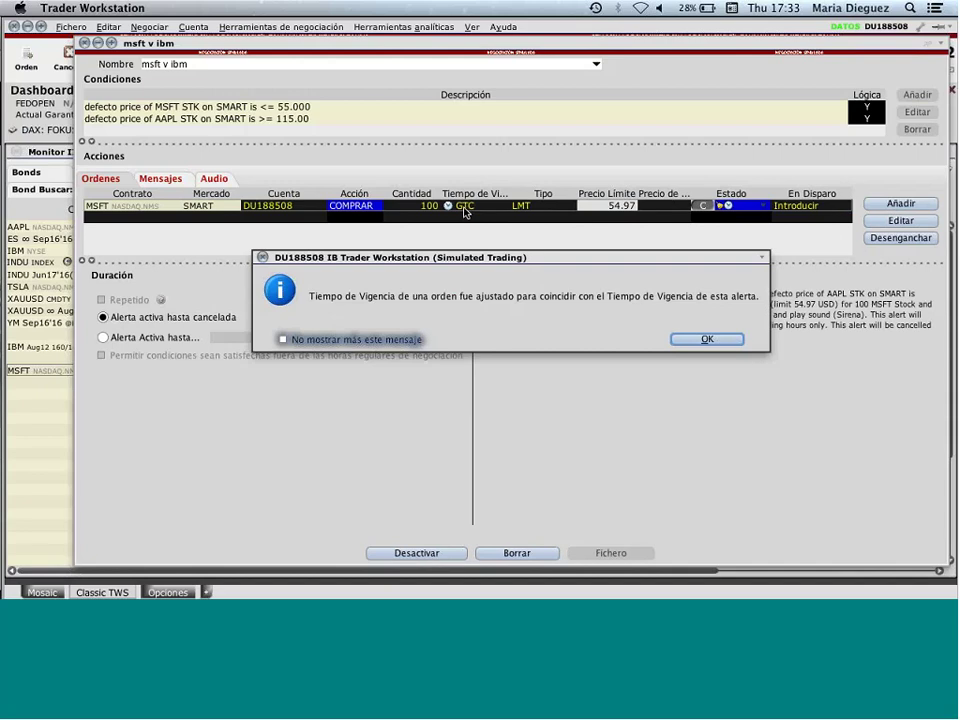
left_click(702, 340)
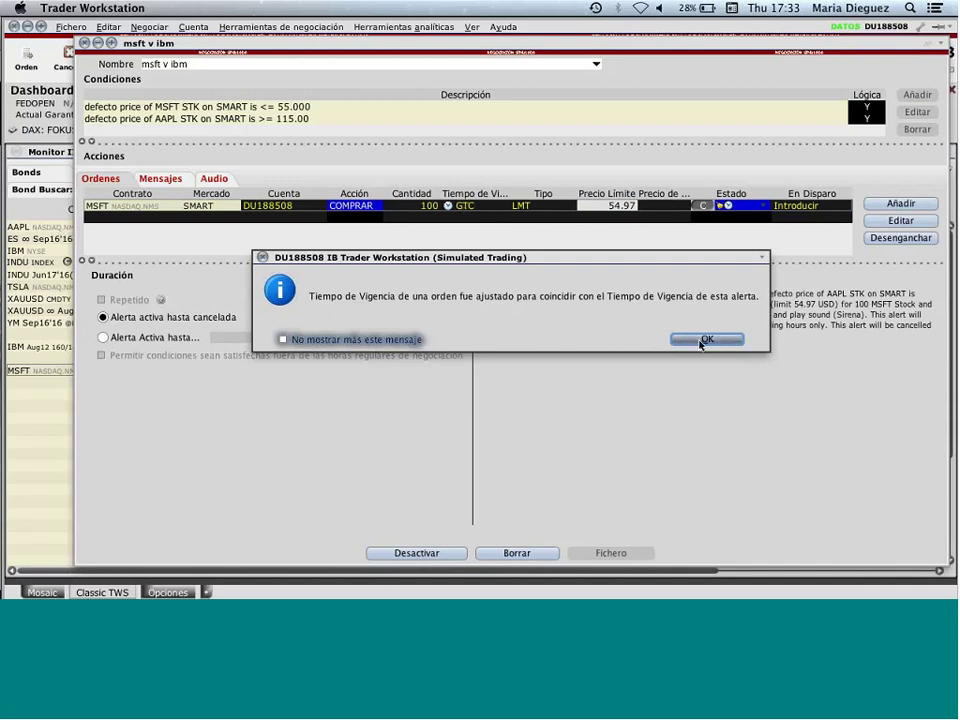
Step: Move the alert window aside to view the MSFT order line in Monitor II, and compare it with the alert's conditions
left_click_drag(324, 45, 280, 431)
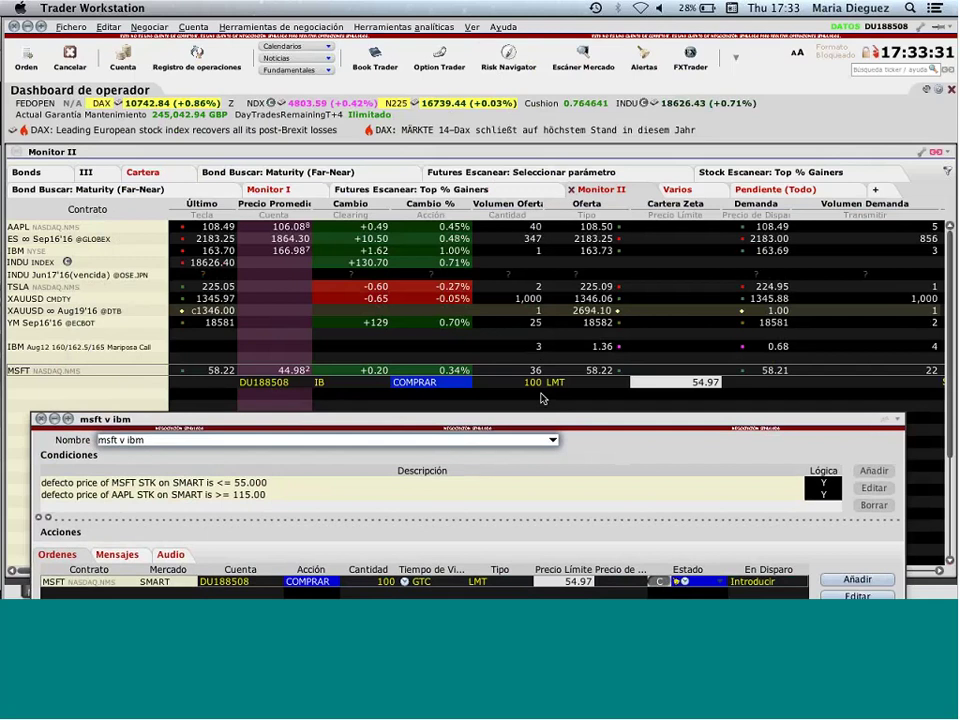
left_click_drag(551, 418, 551, 54)
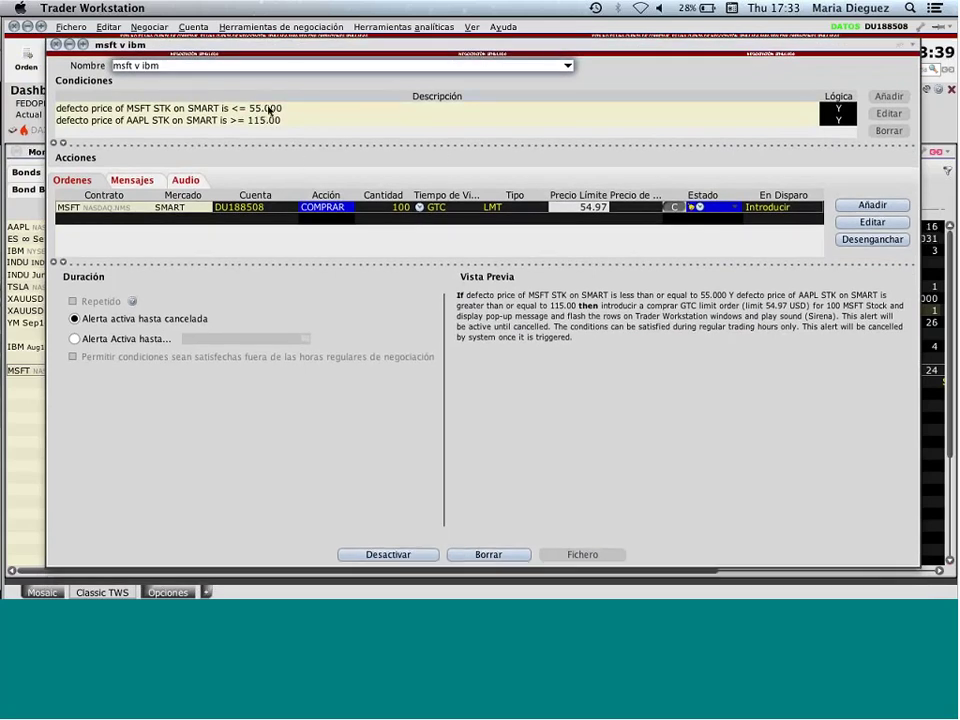
left_click_drag(295, 47, 357, 421)
left_click_drag(285, 188, 299, 44)
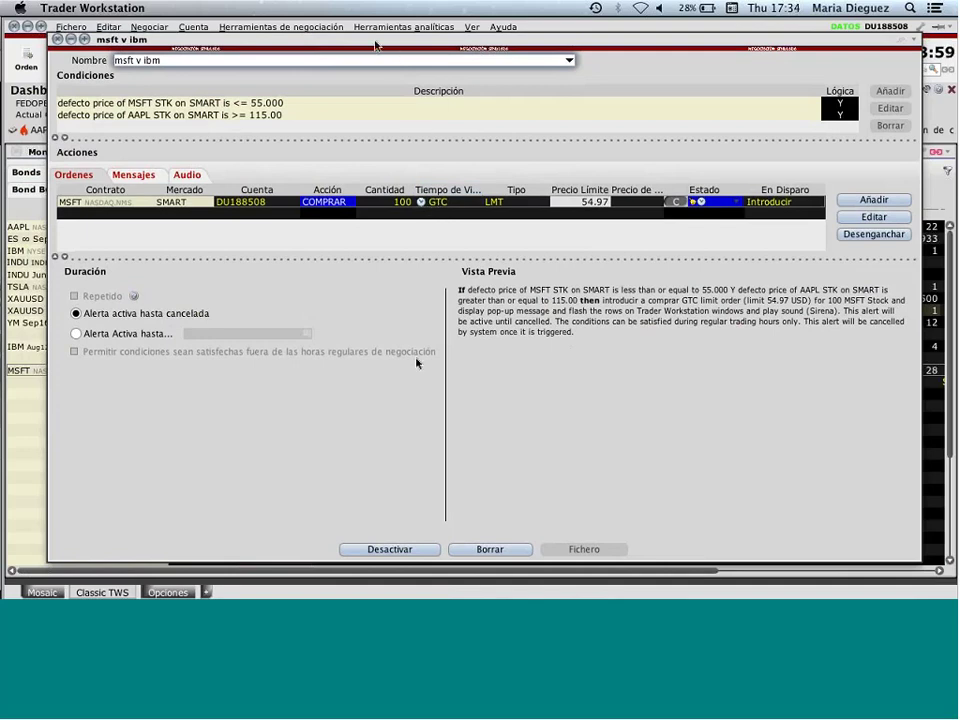
left_click_drag(377, 43, 420, 385)
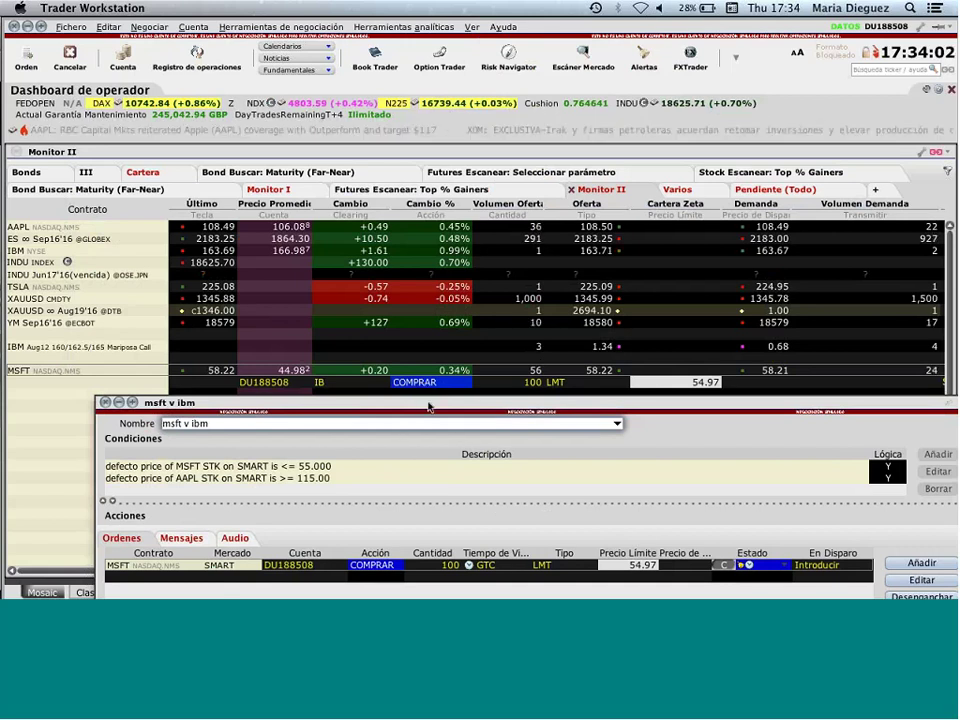
left_click_drag(428, 407, 386, 46)
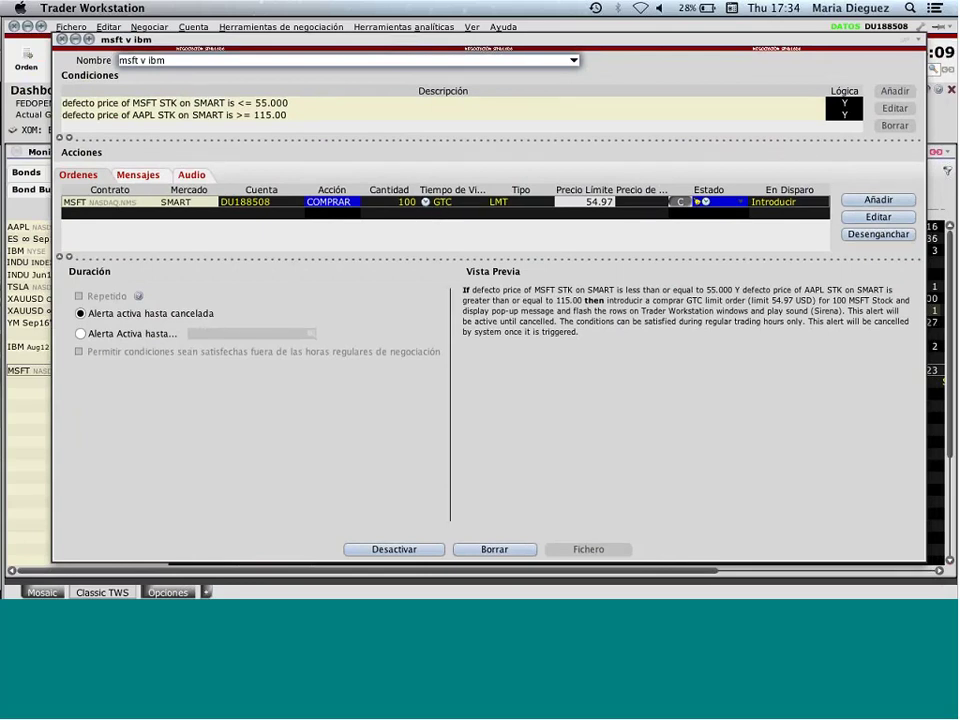
left_click(81, 333)
left_click(311, 334)
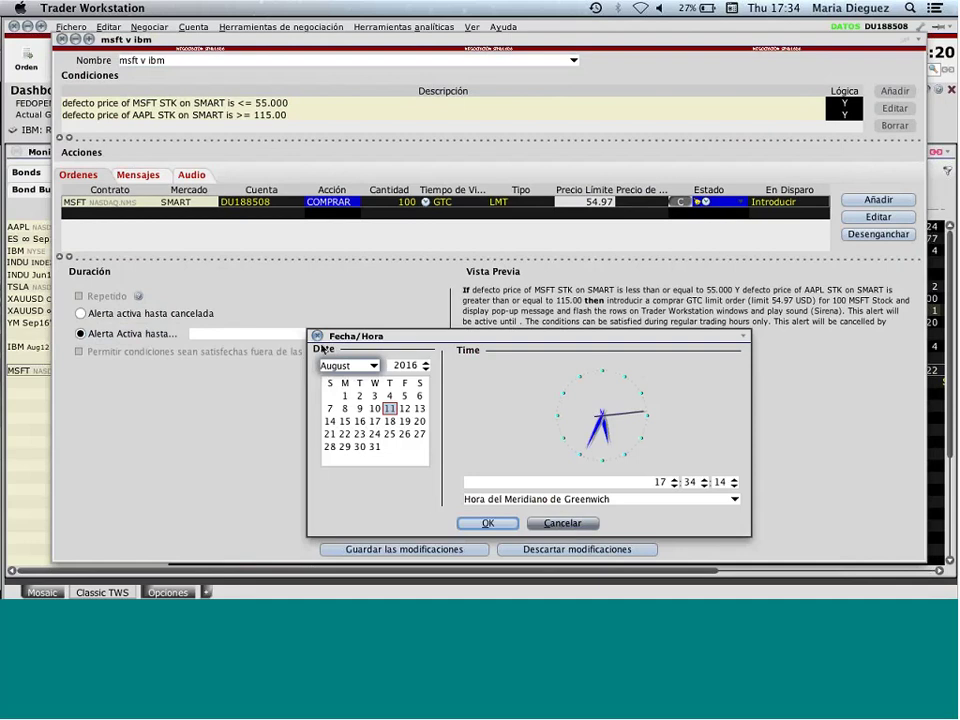
left_click(564, 526)
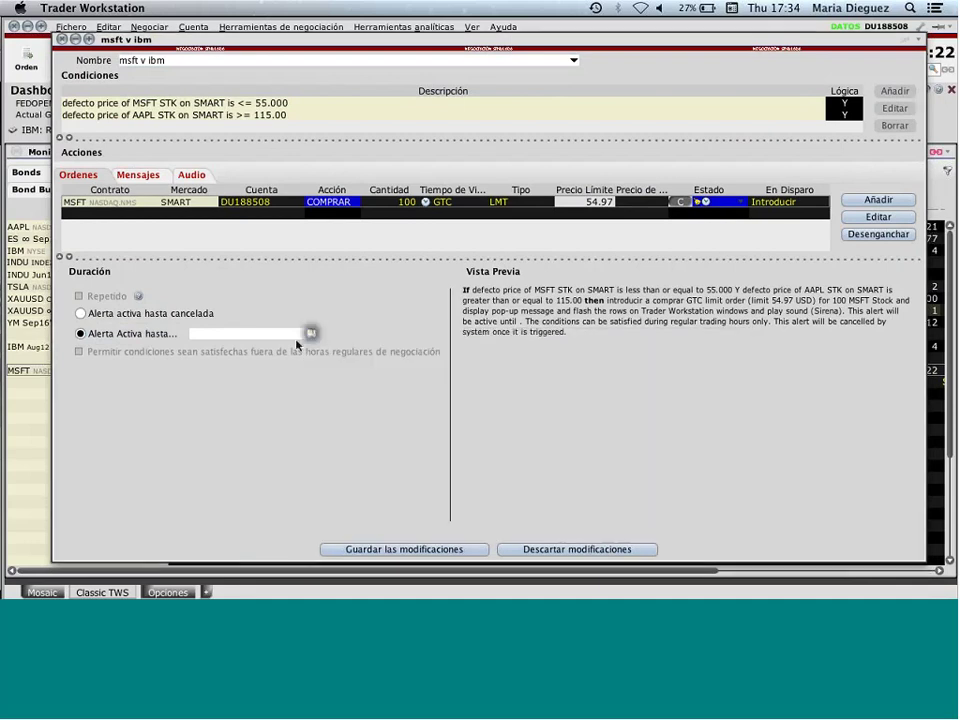
left_click(81, 313)
Step: Review the alert's message, order and audio settings, including the standard sound choices
left_click(140, 175)
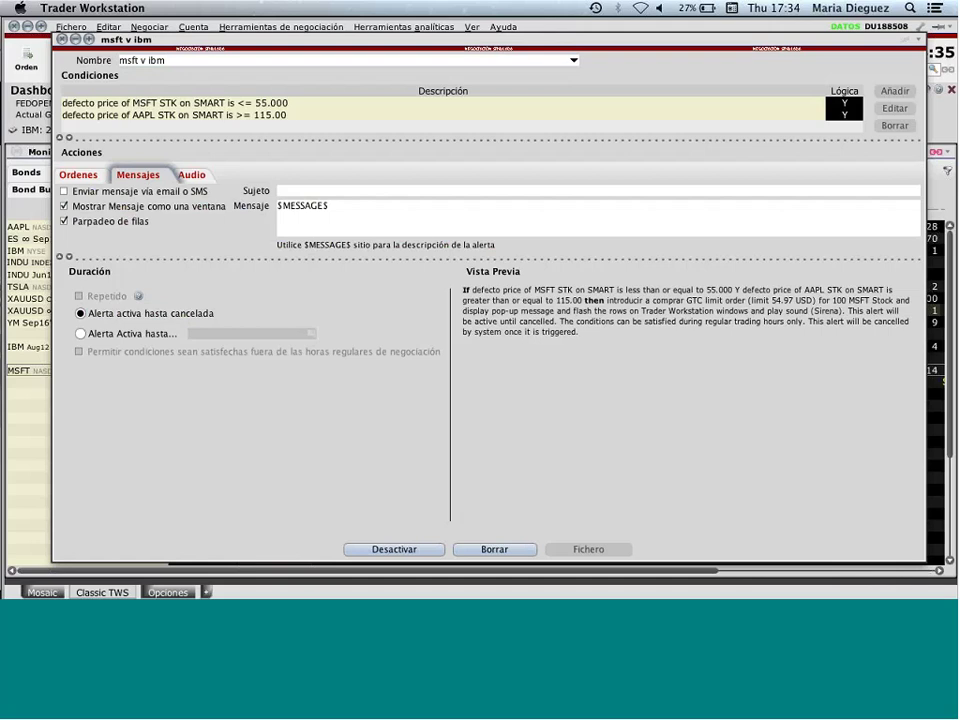
left_click(80, 176)
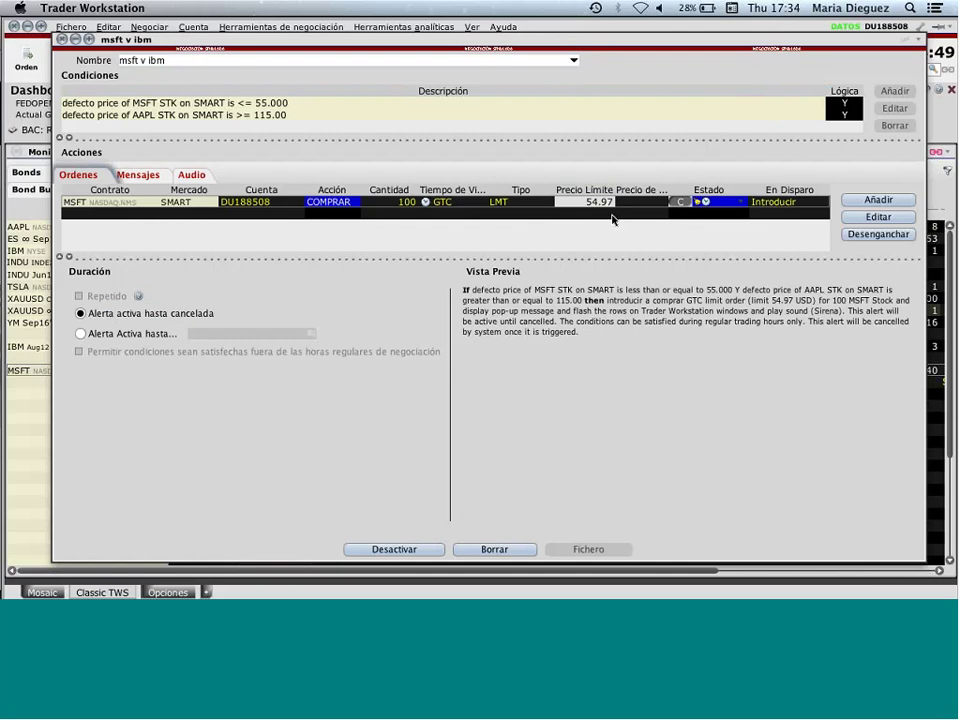
left_click(146, 180)
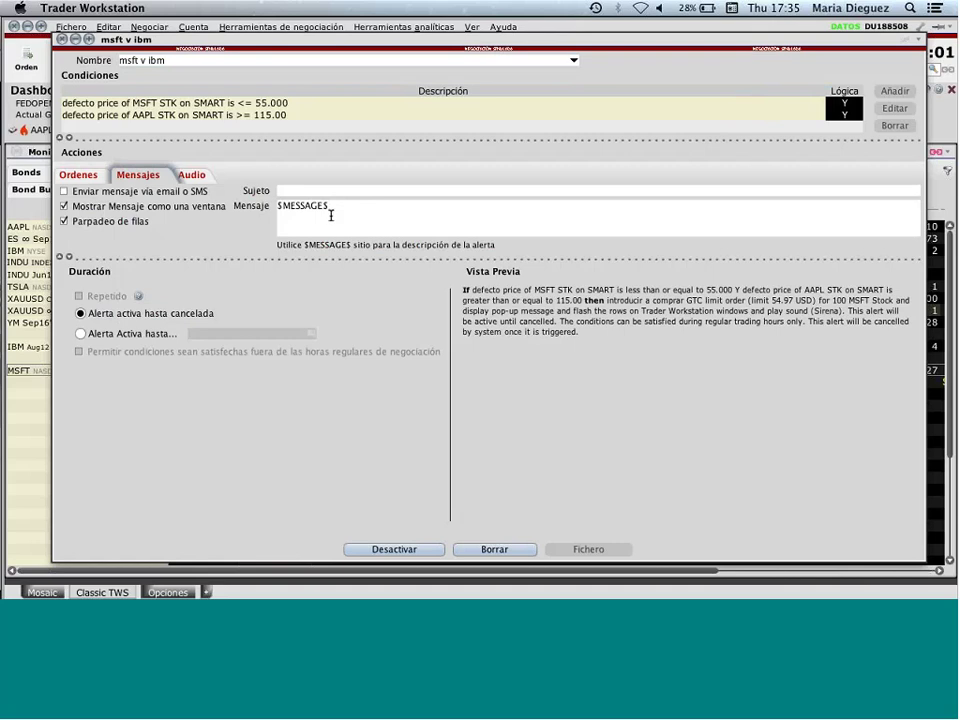
left_click(191, 175)
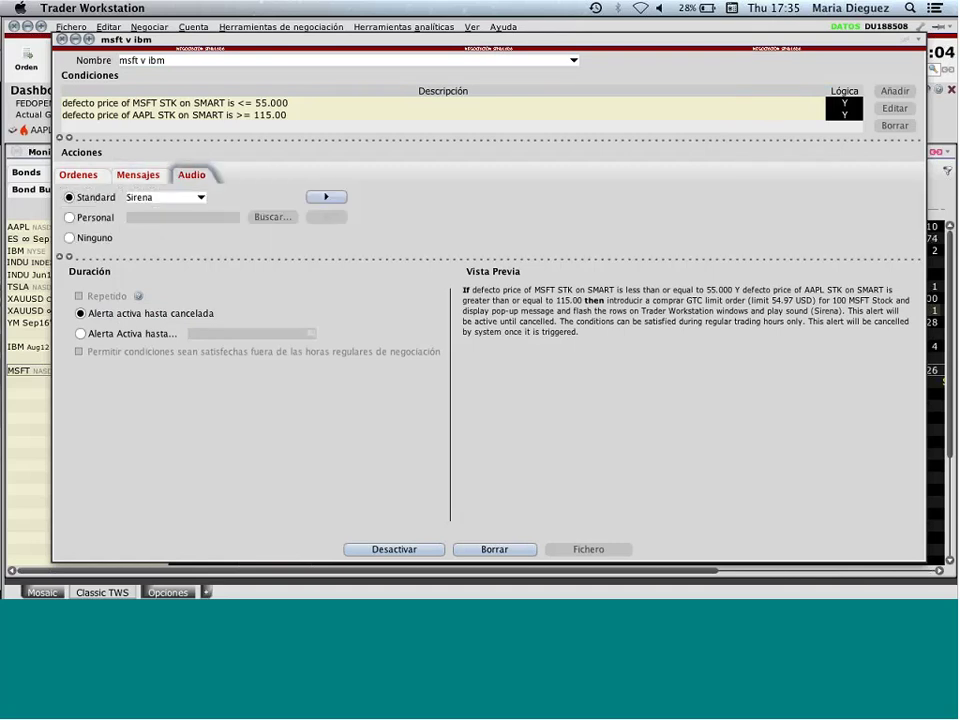
left_click(201, 197)
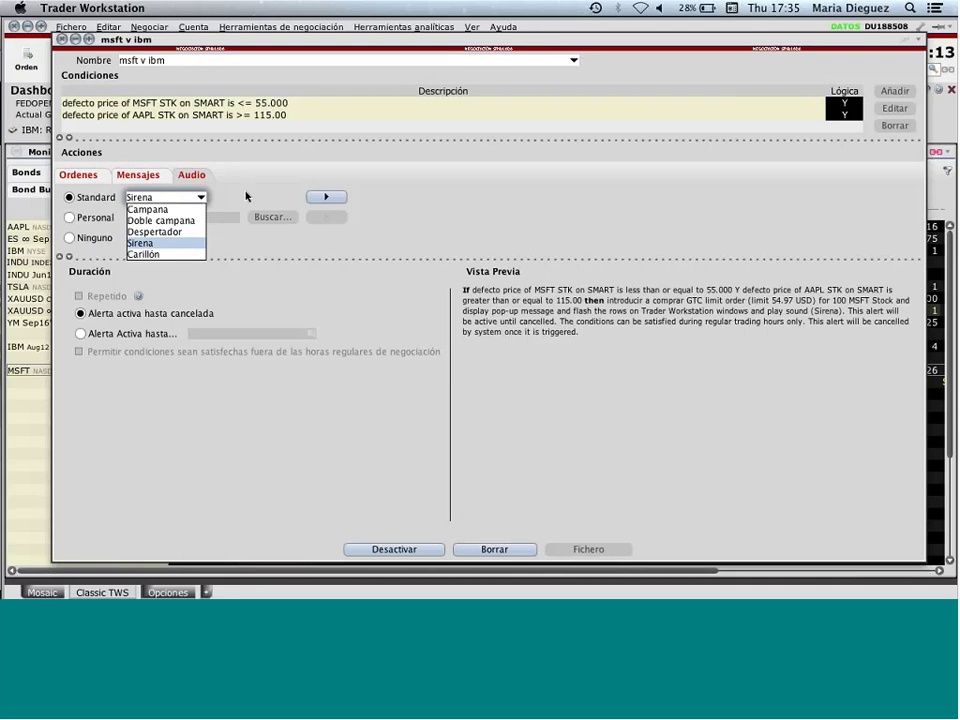
left_click(247, 196)
Step: Try sending the alert's message via email or SMS, switch that option off again and save the alert's modifications
left_click(158, 176)
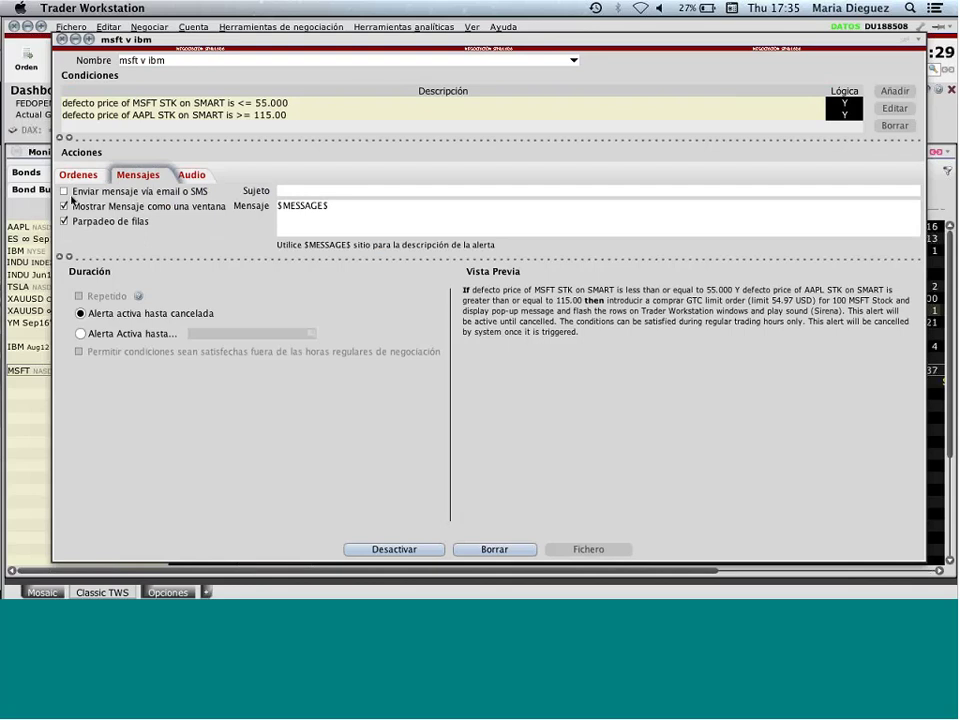
left_click(101, 193)
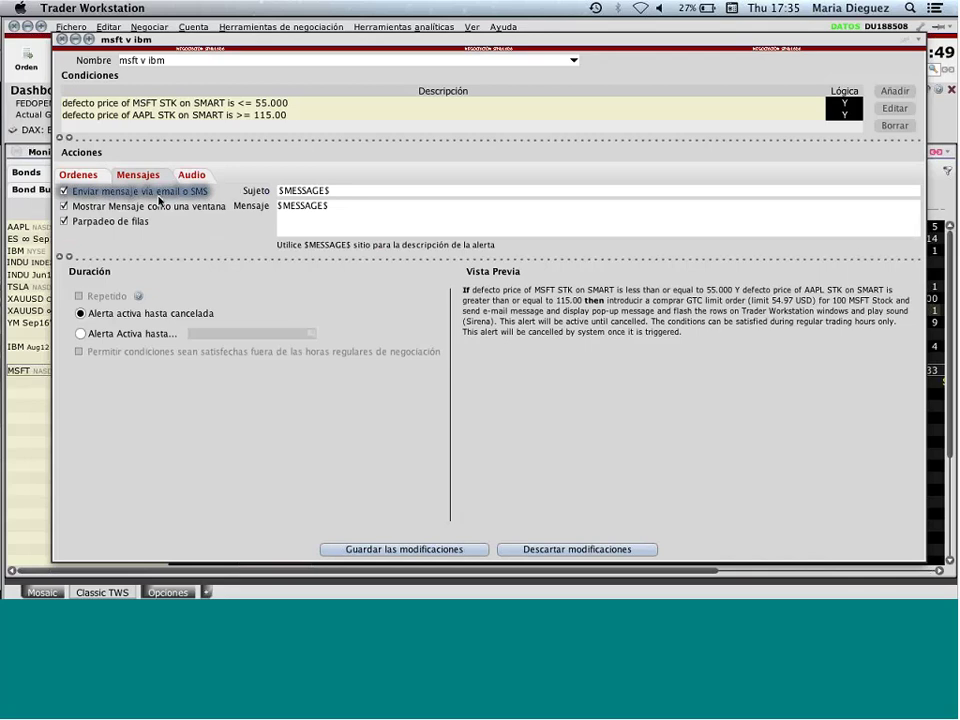
left_click(64, 191)
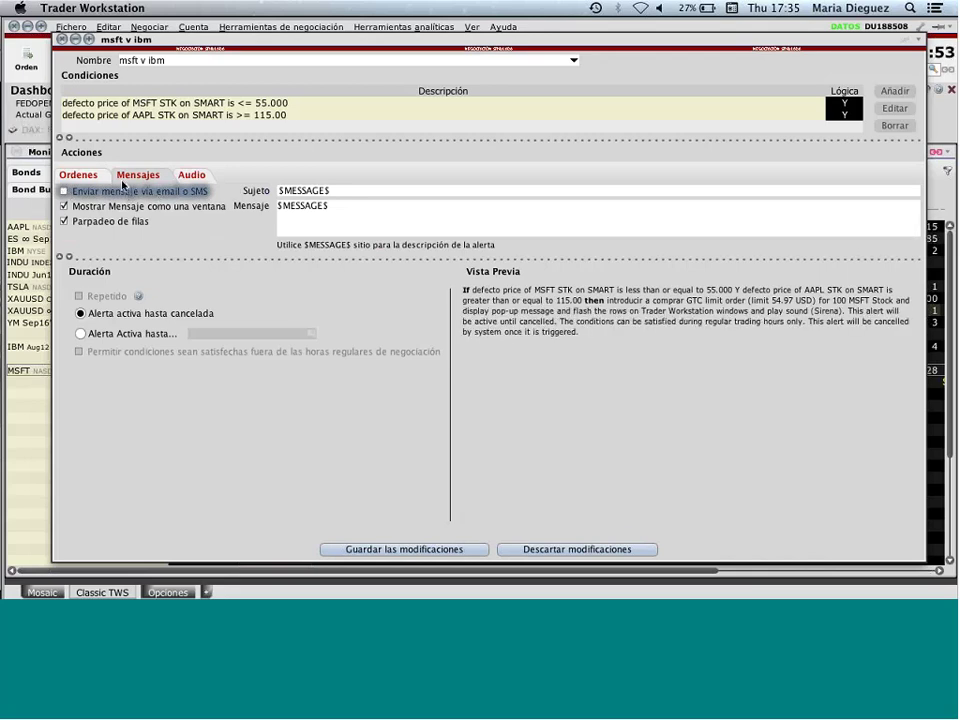
left_click(100, 178)
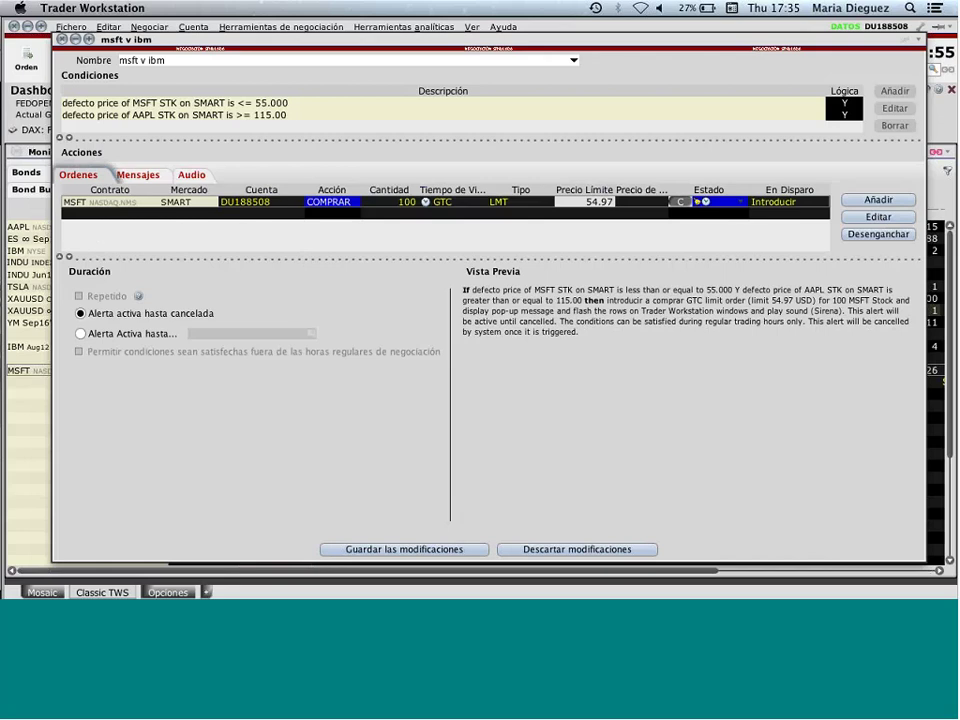
left_click(438, 550)
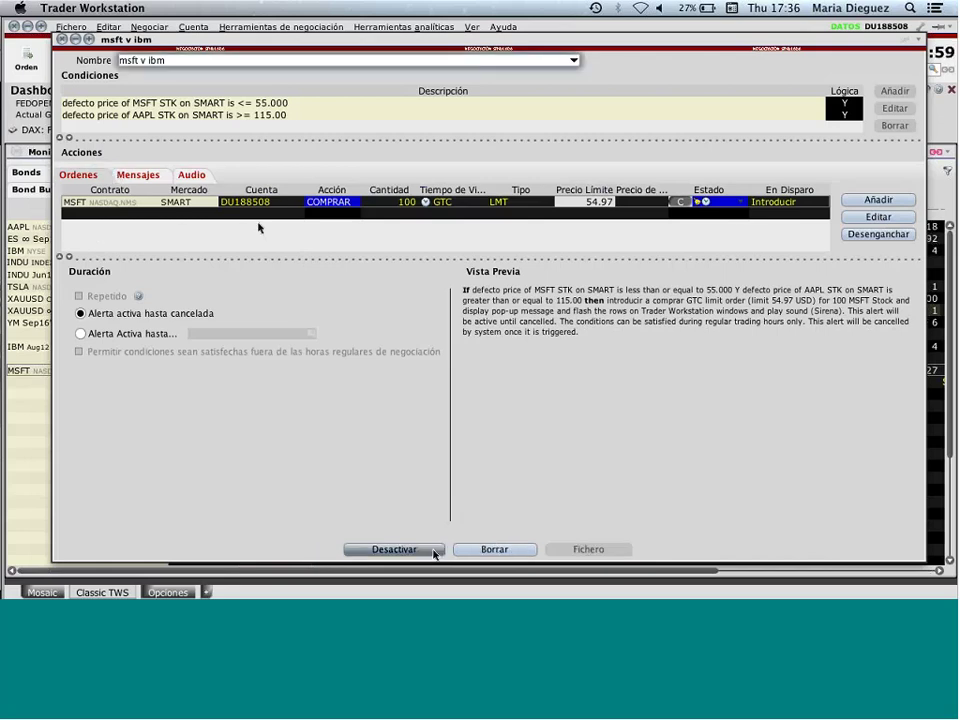
Step: Close the alert's editor and deactivate "msft v ibm" in the list of alerts
left_click(61, 39)
left_click(643, 55)
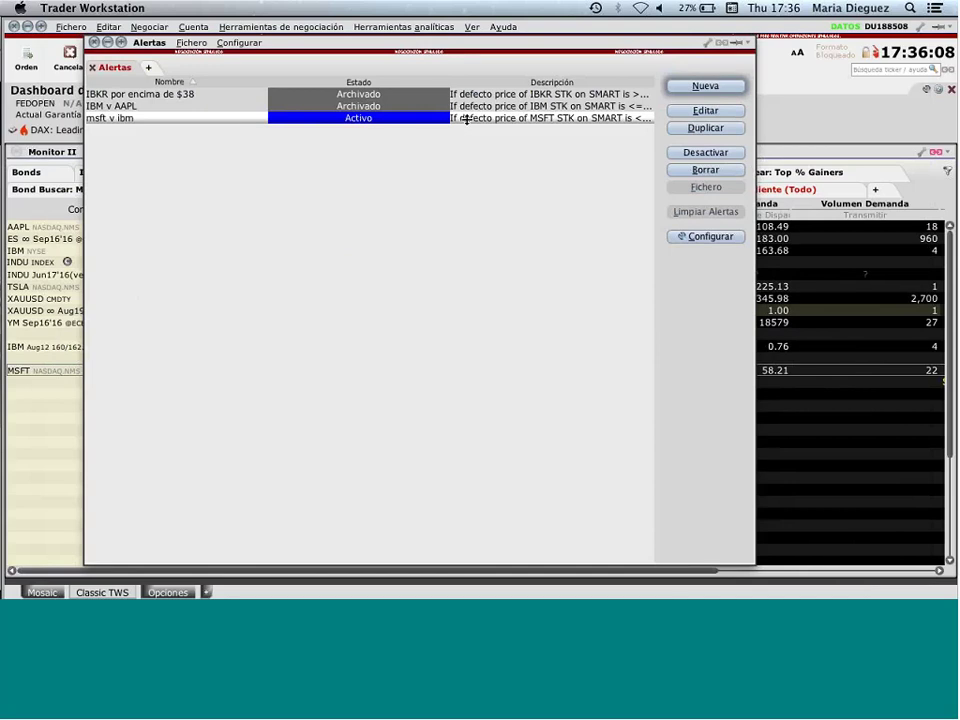
left_click(706, 152)
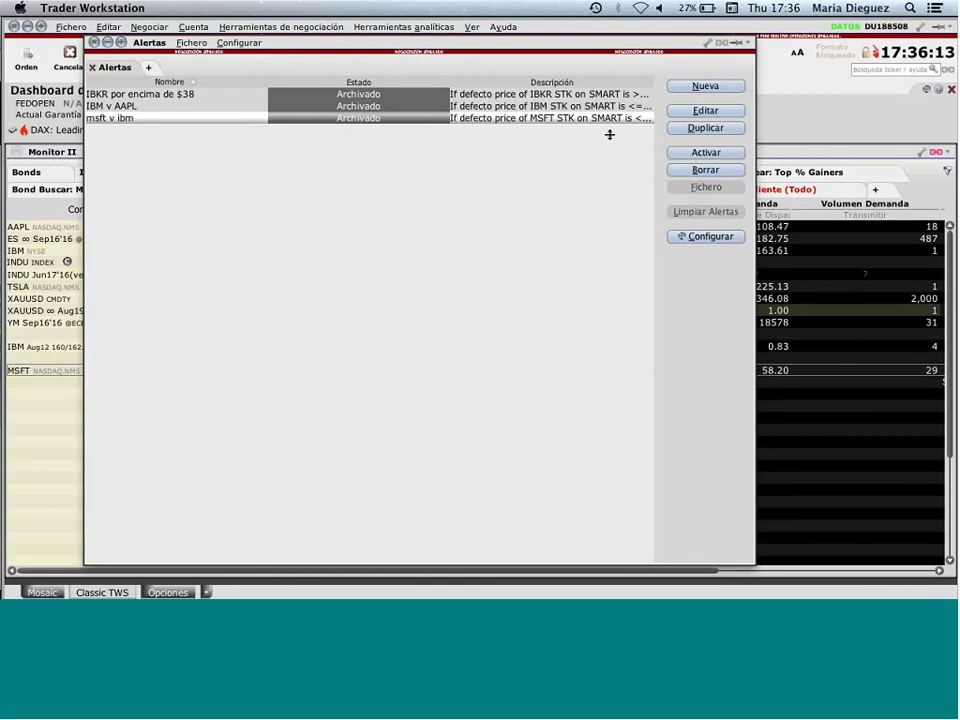
Step: Open the "msft v ibm" alert for editing, close it without changes and close the Alertas page
left_click(700, 110)
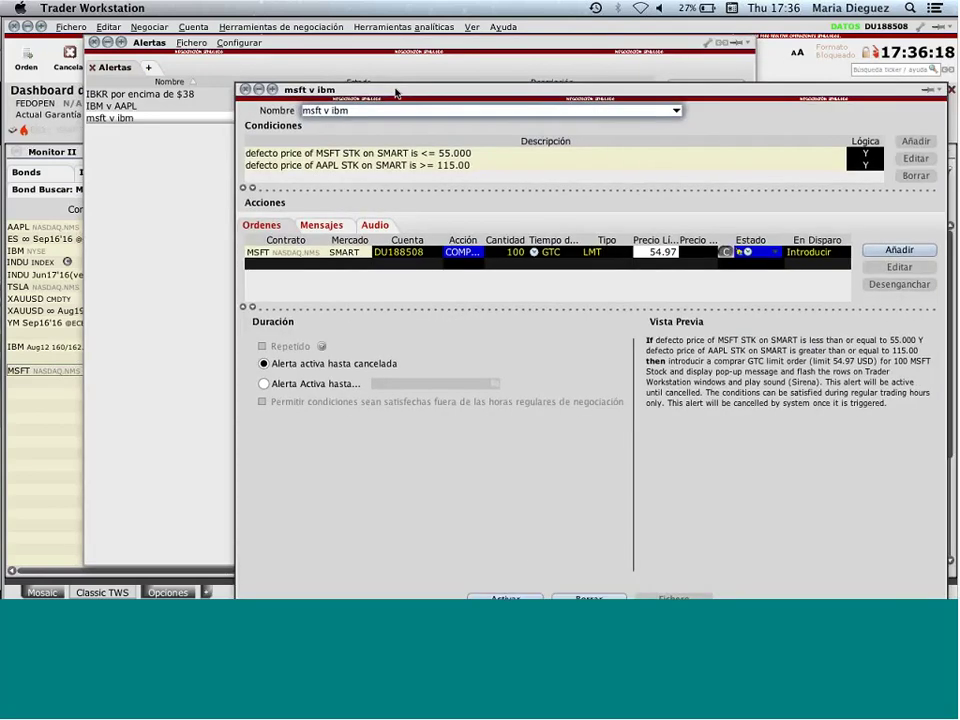
left_click(246, 89)
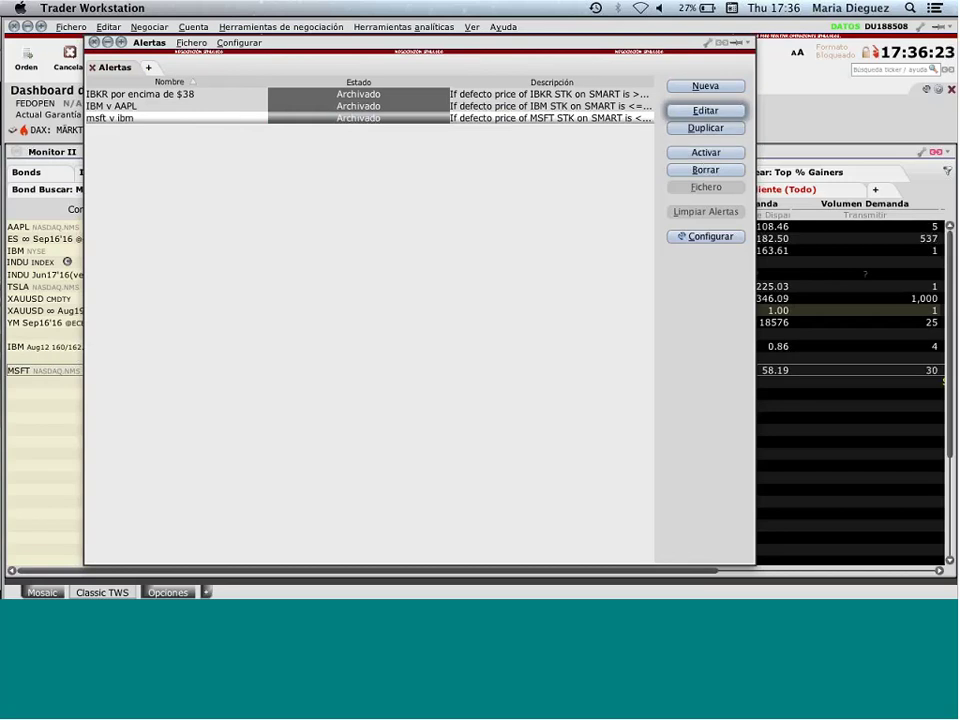
left_click(94, 43)
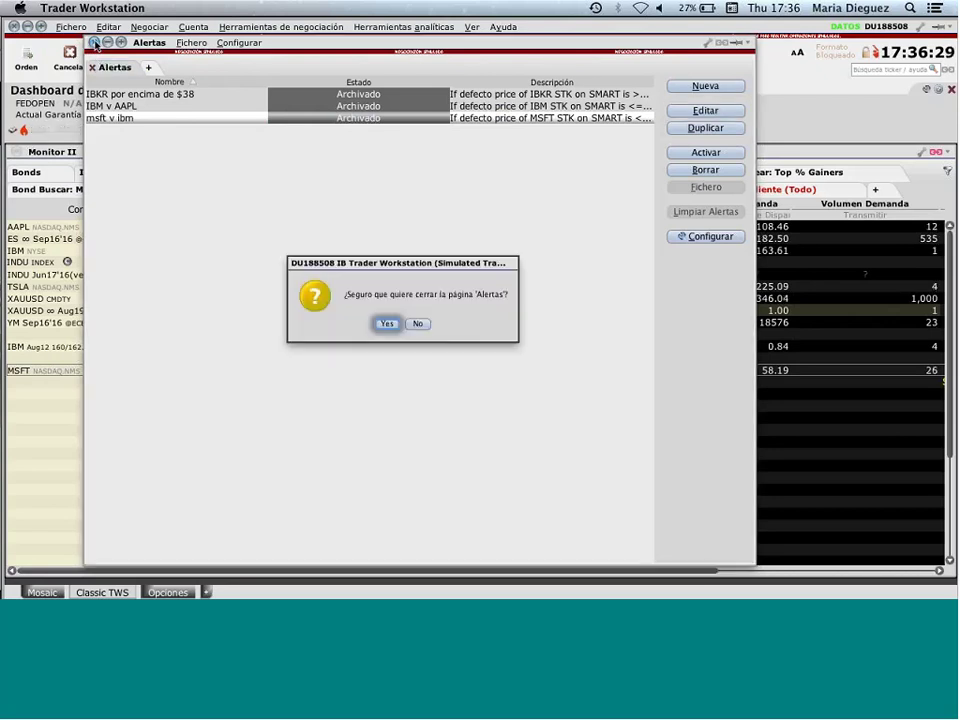
left_click(387, 324)
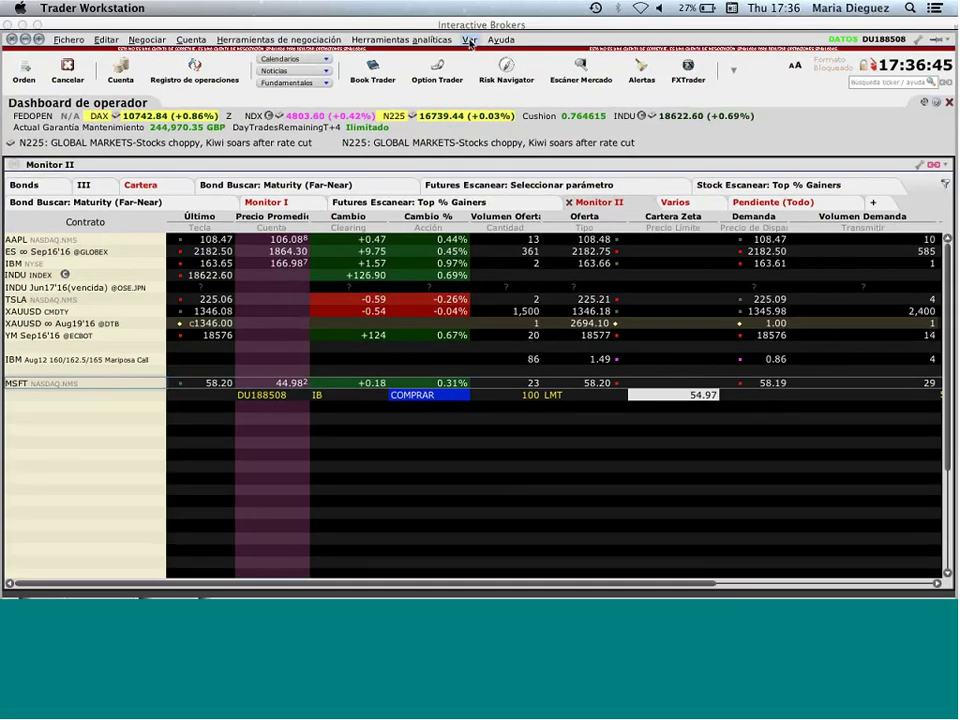
Step: Open the configuration of the Dashboard de operador
left_click(470, 40)
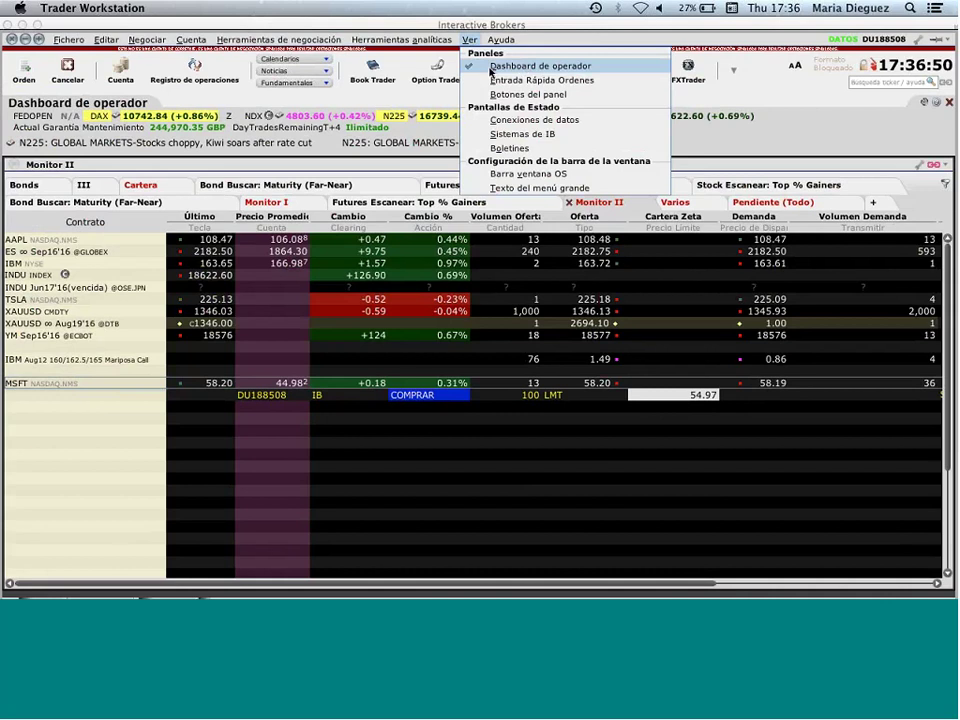
left_click(491, 67)
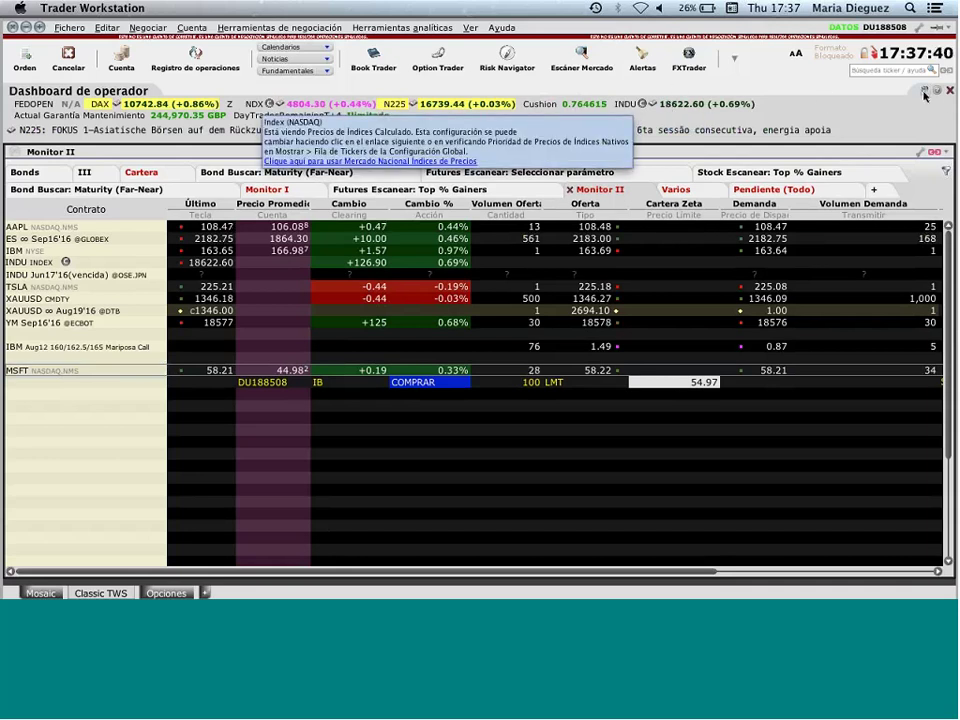
left_click(925, 91)
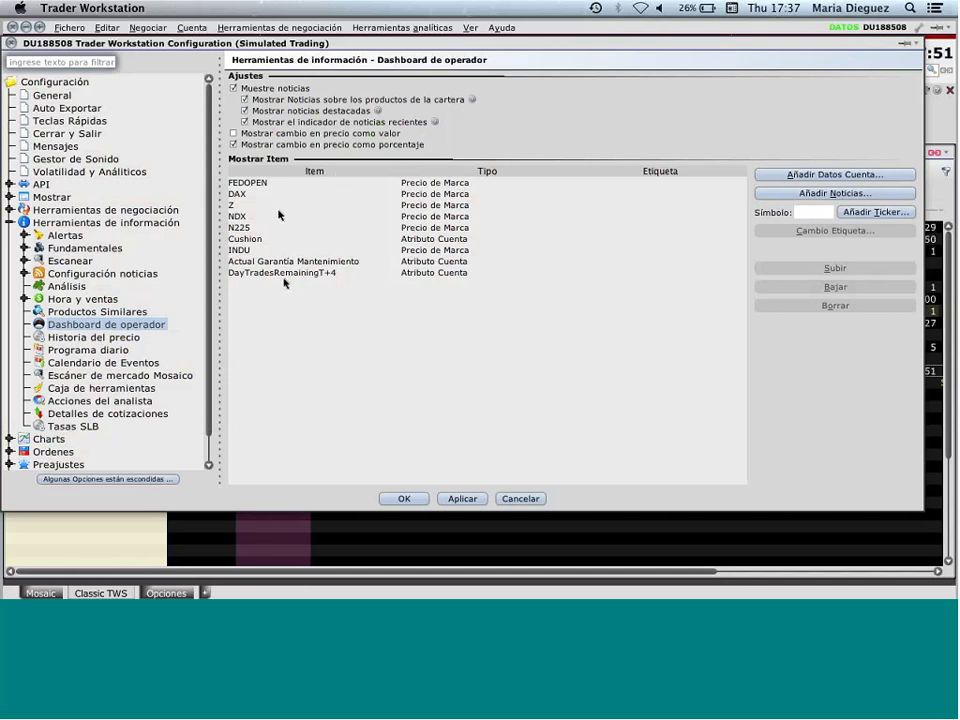
Step: Open the account attributes available for the dashboard, widen their list and select Operaciones Intradía disponibles (T,...,T+4)
left_click(820, 177)
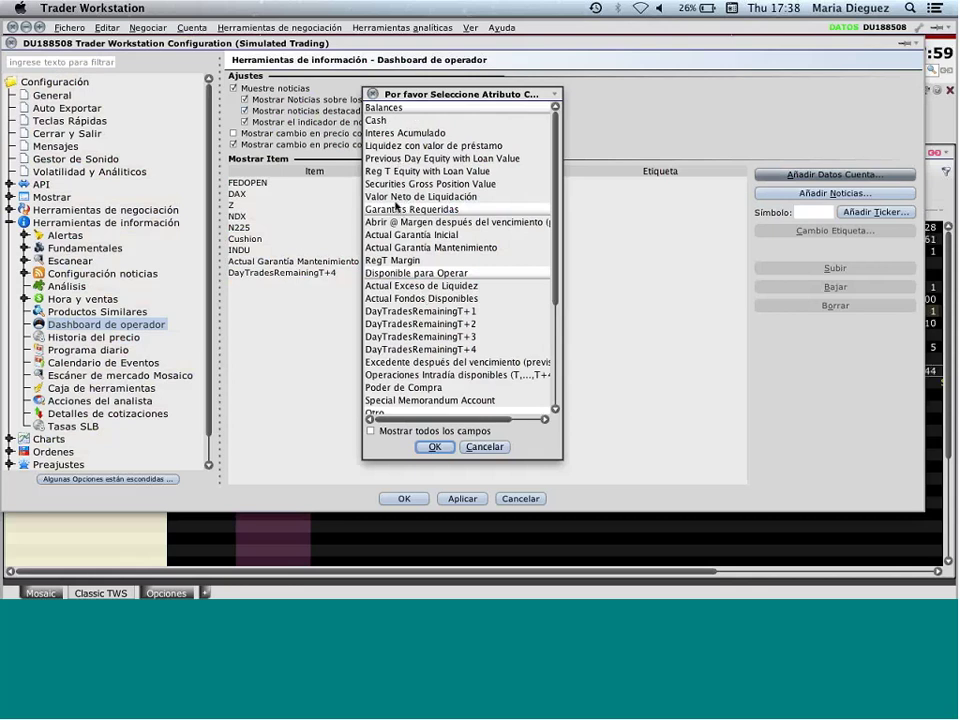
left_click(374, 133)
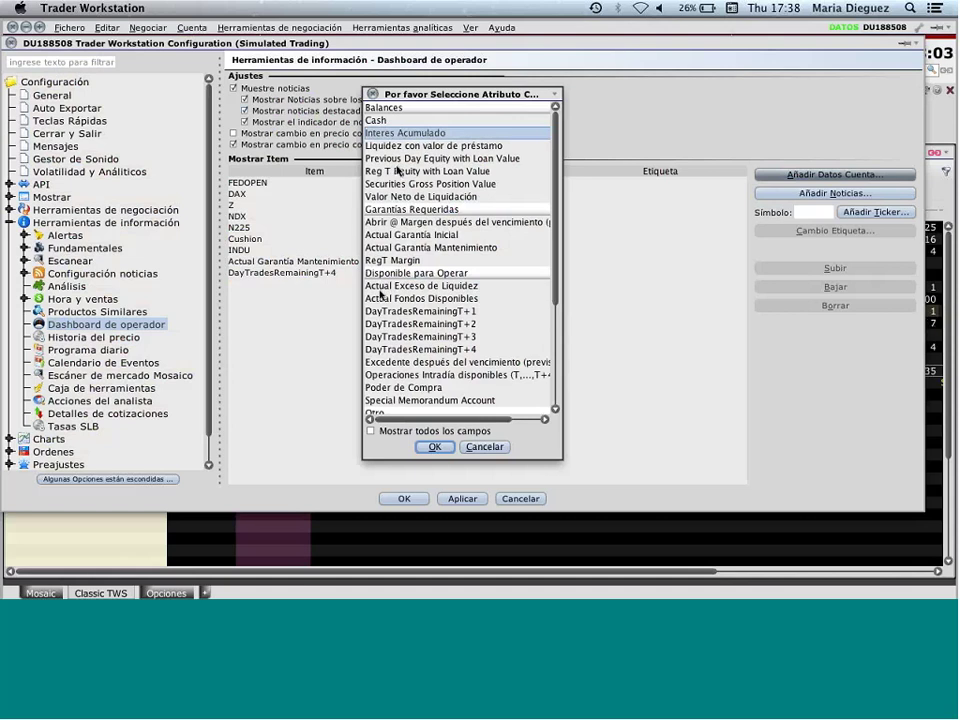
scroll(553, 300, "down", 2)
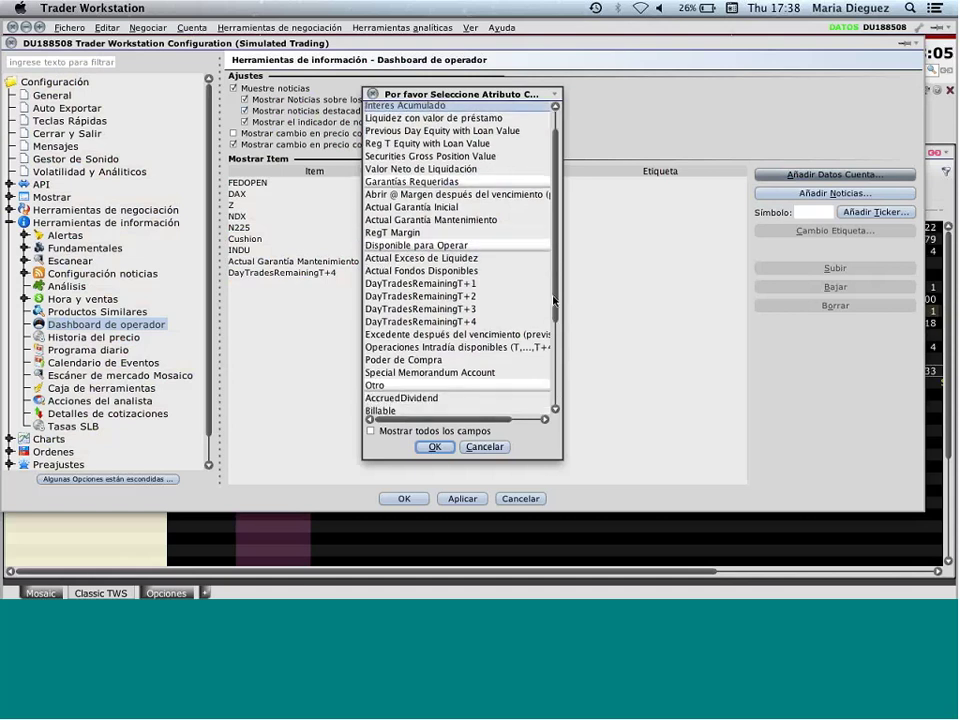
scroll(553, 300, "down", 3)
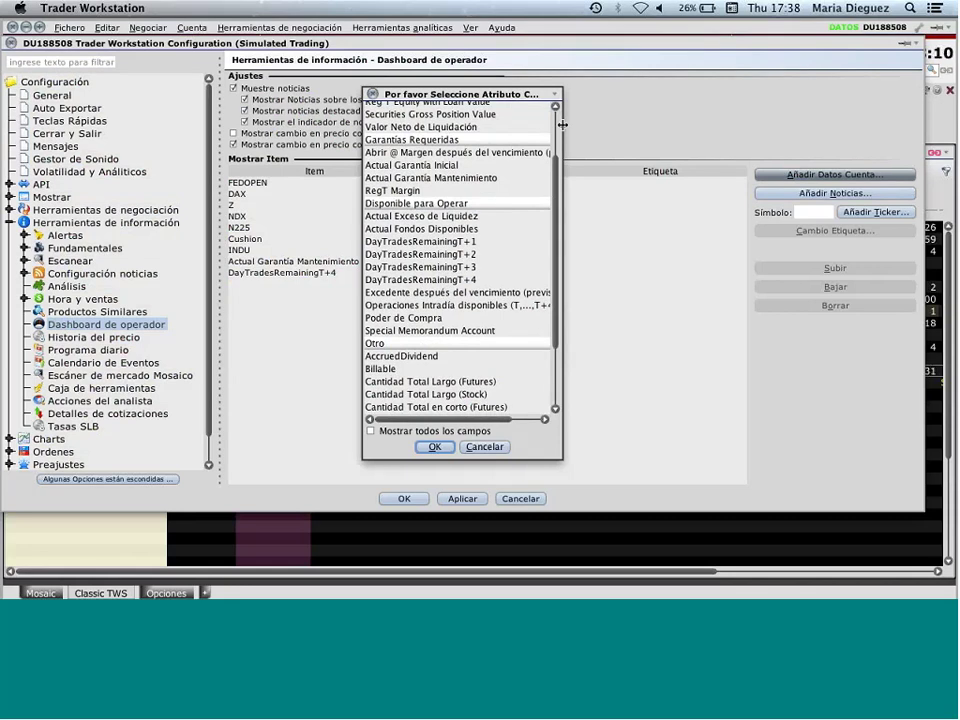
left_click_drag(563, 124, 656, 124)
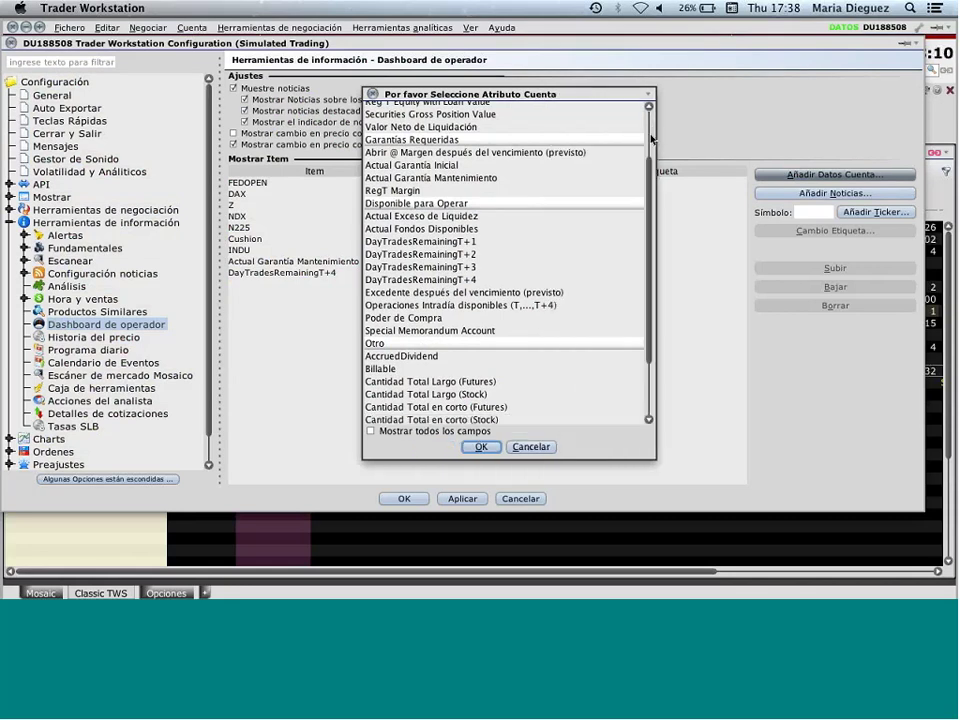
left_click(465, 312)
mouse_move(460, 317)
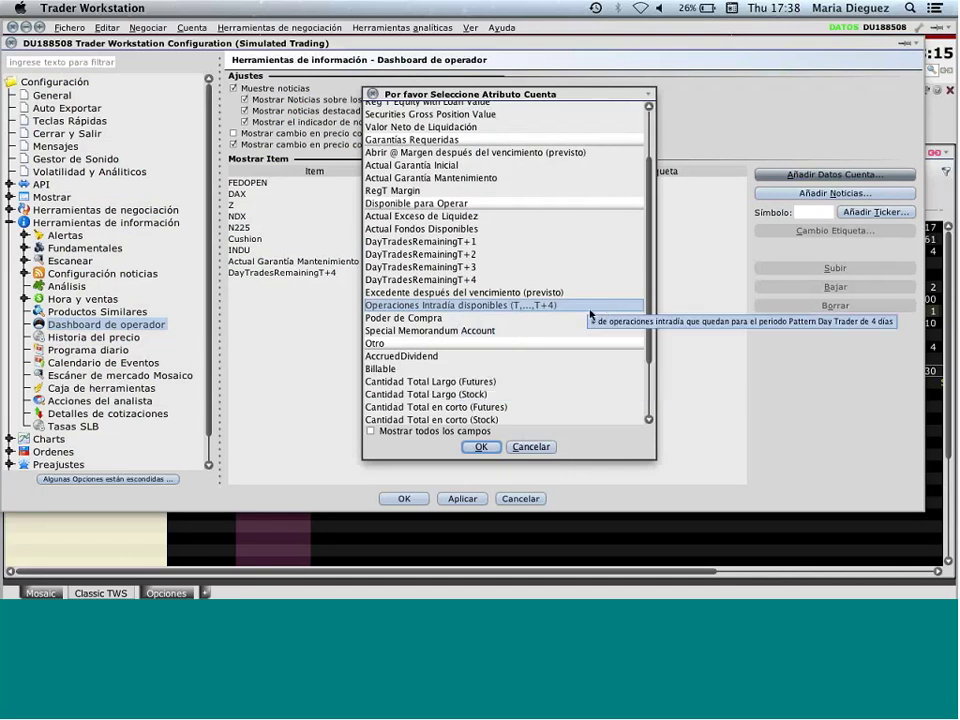
left_click(482, 447)
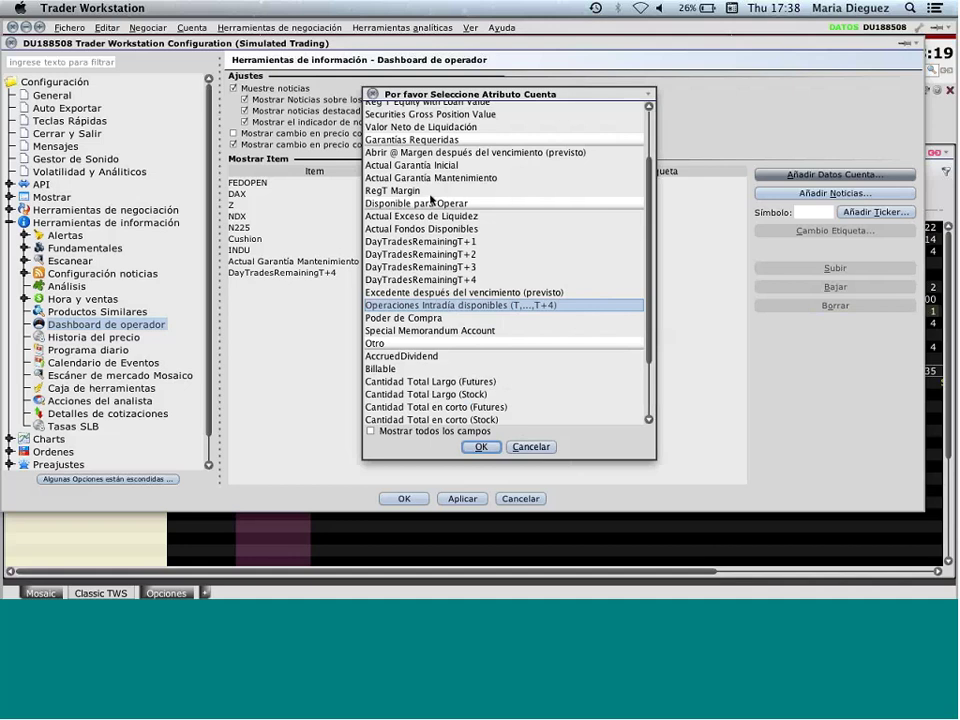
Step: Choose Interes Acumulado among the account attributes and add it to the dashboard items
scroll(505, 260, "up", 3)
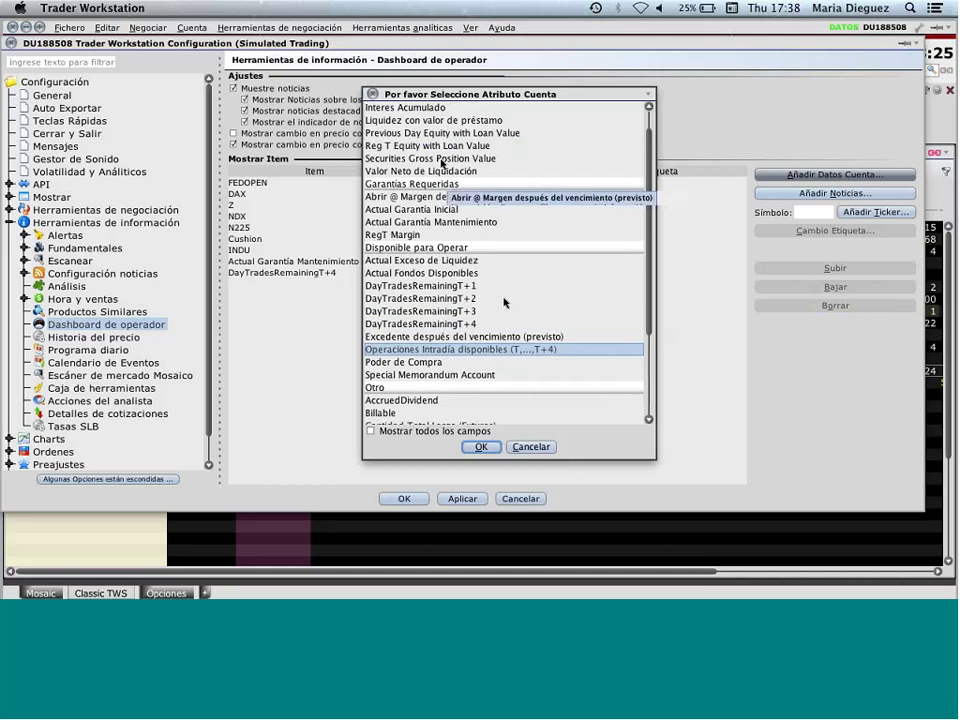
scroll(510, 293, "up", 1)
scroll(420, 160, "up", 1)
left_click(420, 133)
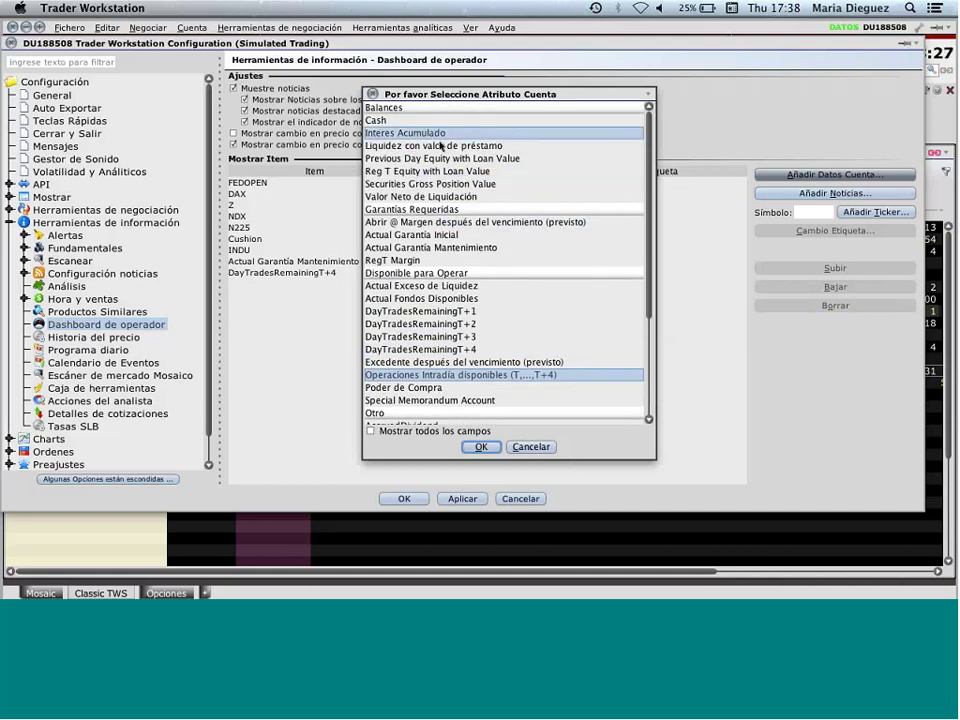
left_click(481, 447)
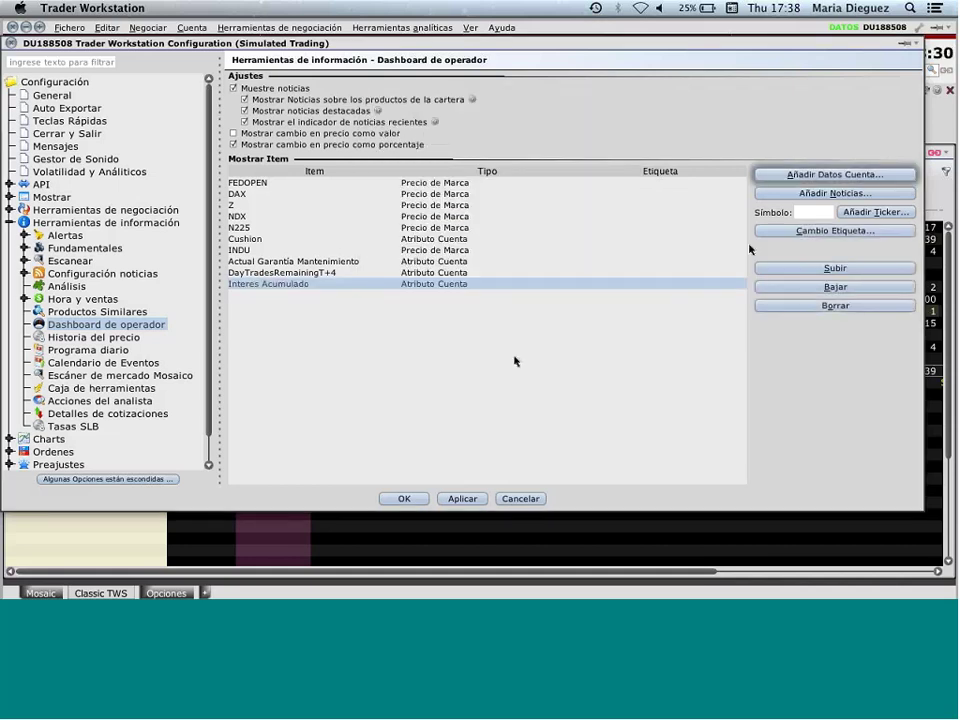
Step: Request adding news to the dashboard and add the ticker MSFT as the NASDAQ Acción (SMART) product
left_click(849, 195)
left_click(805, 196)
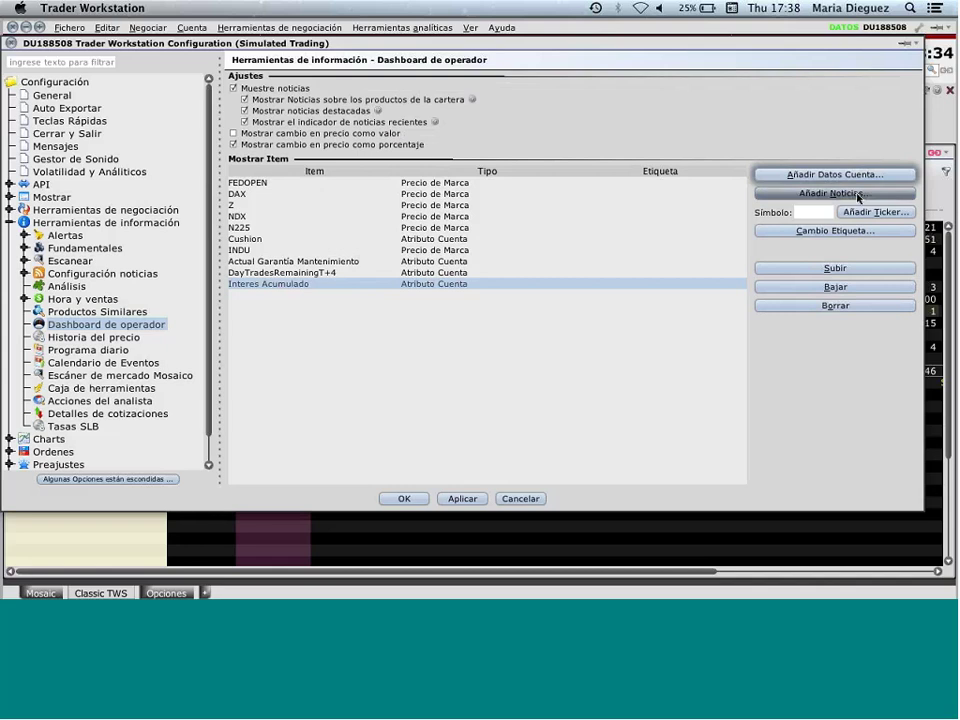
left_click(810, 214)
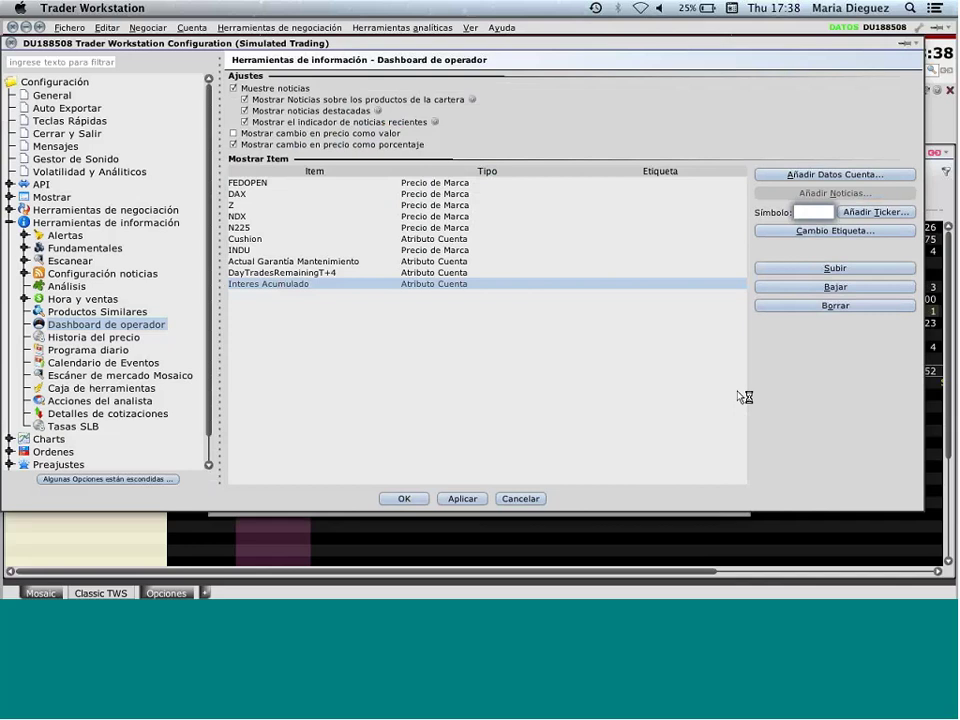
type("msft")
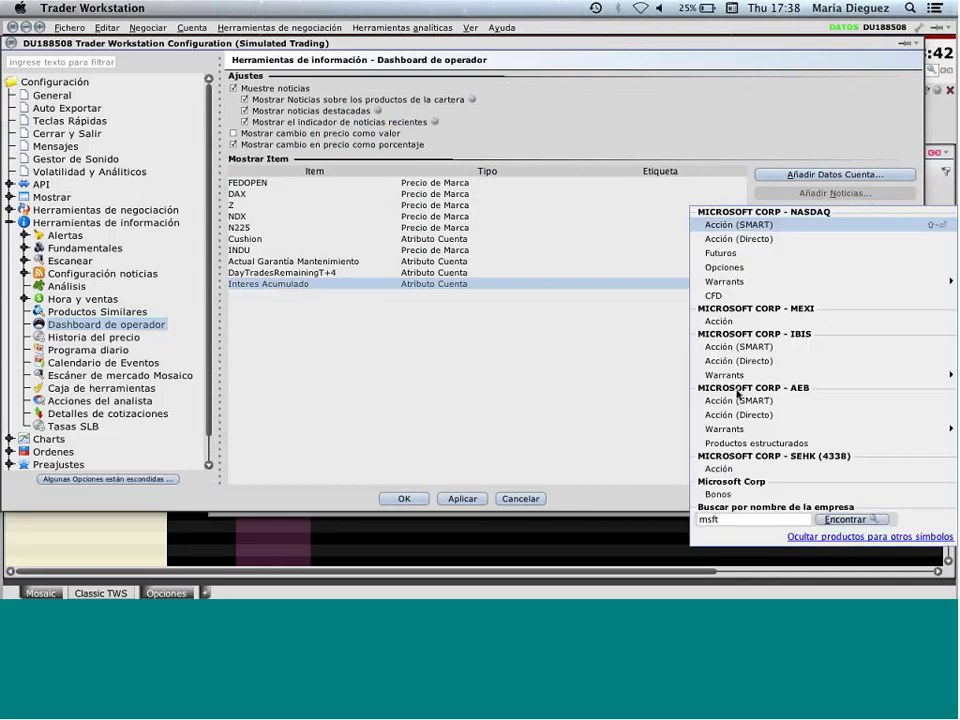
left_click(705, 225)
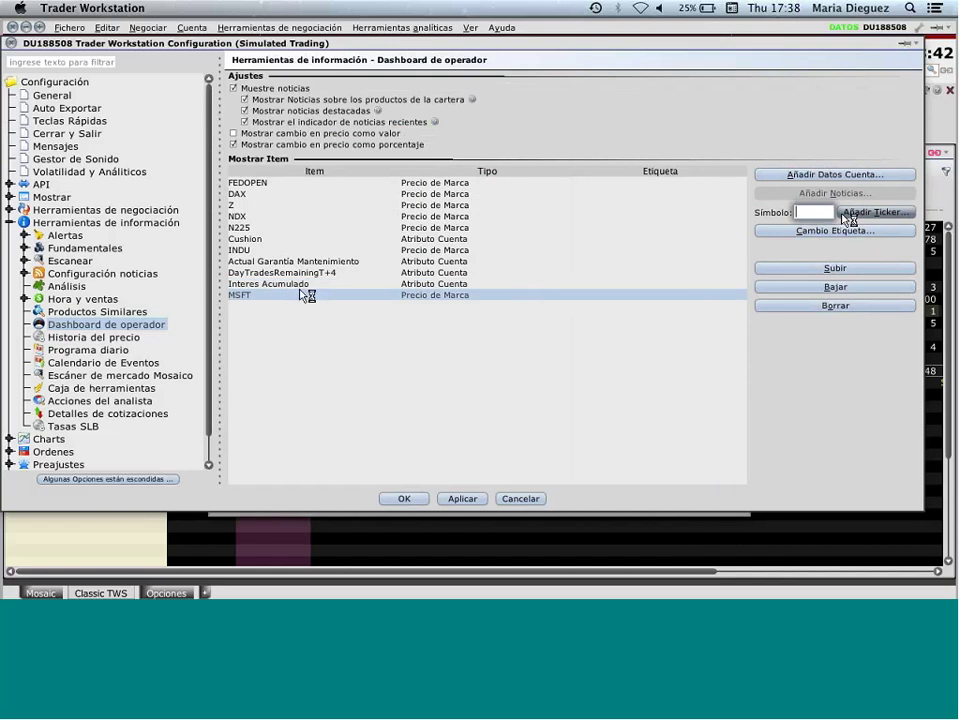
Step: Apply the dashboard configuration and close it, and save the news topic selector without choosing any topic
left_click(462, 500)
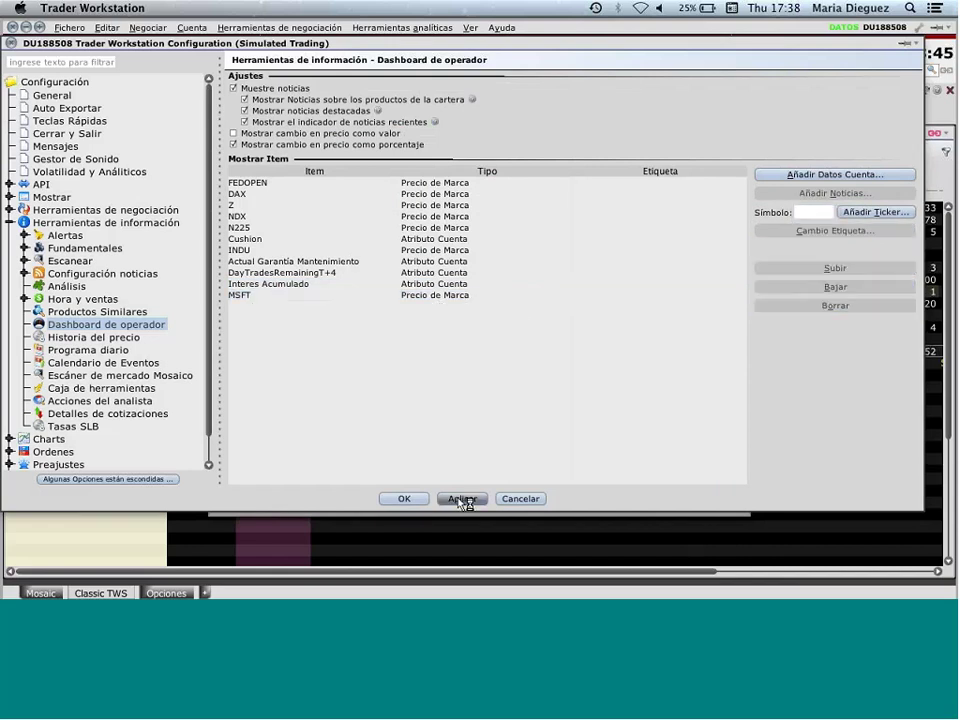
left_click(405, 499)
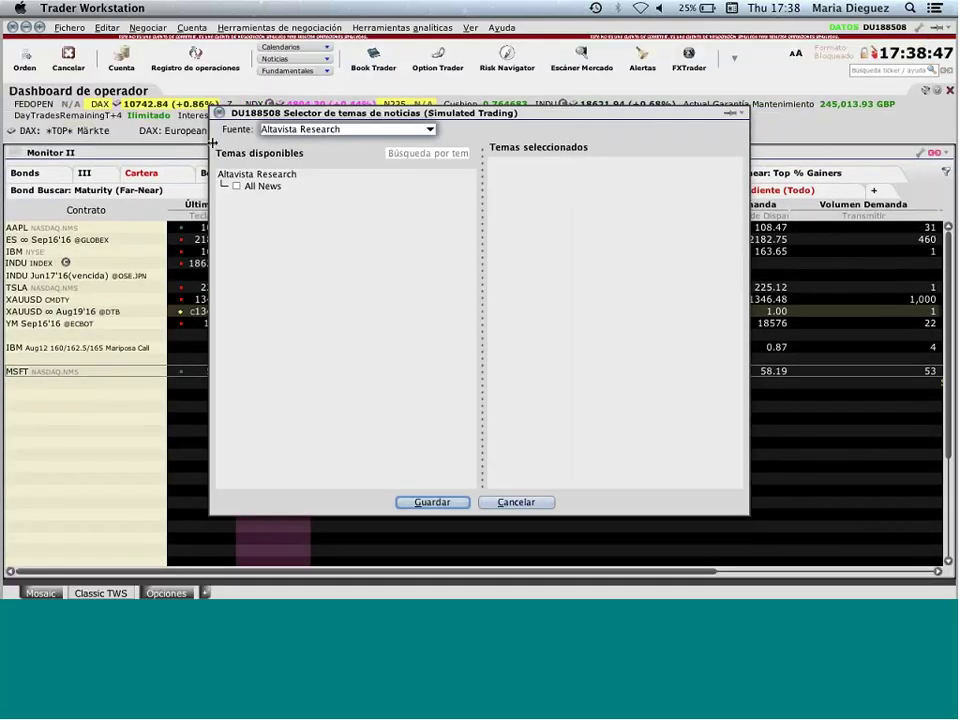
left_click(432, 502)
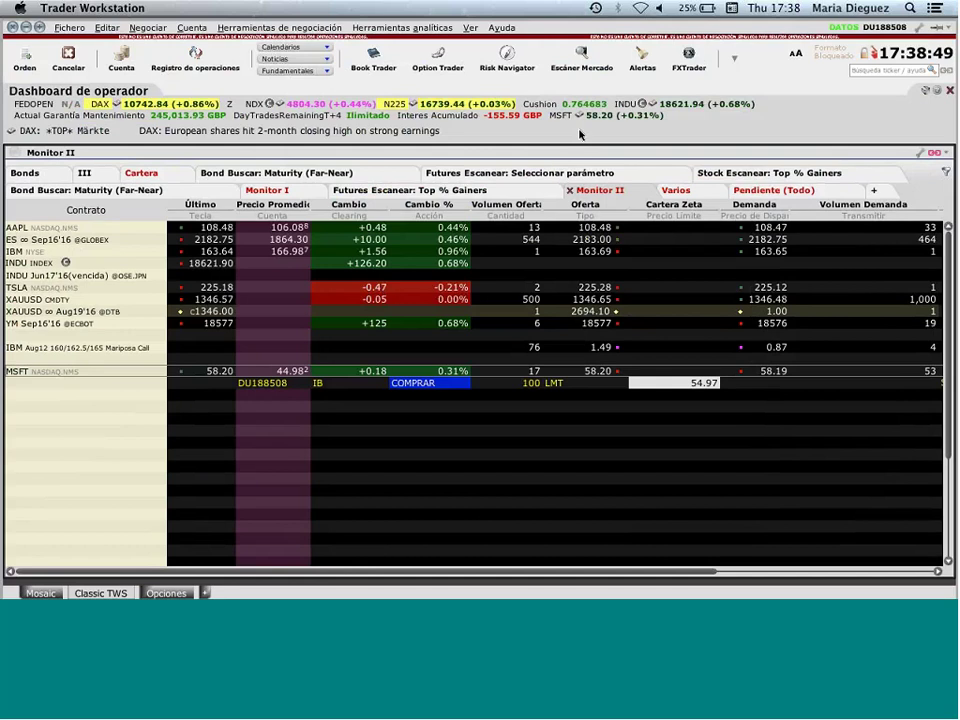